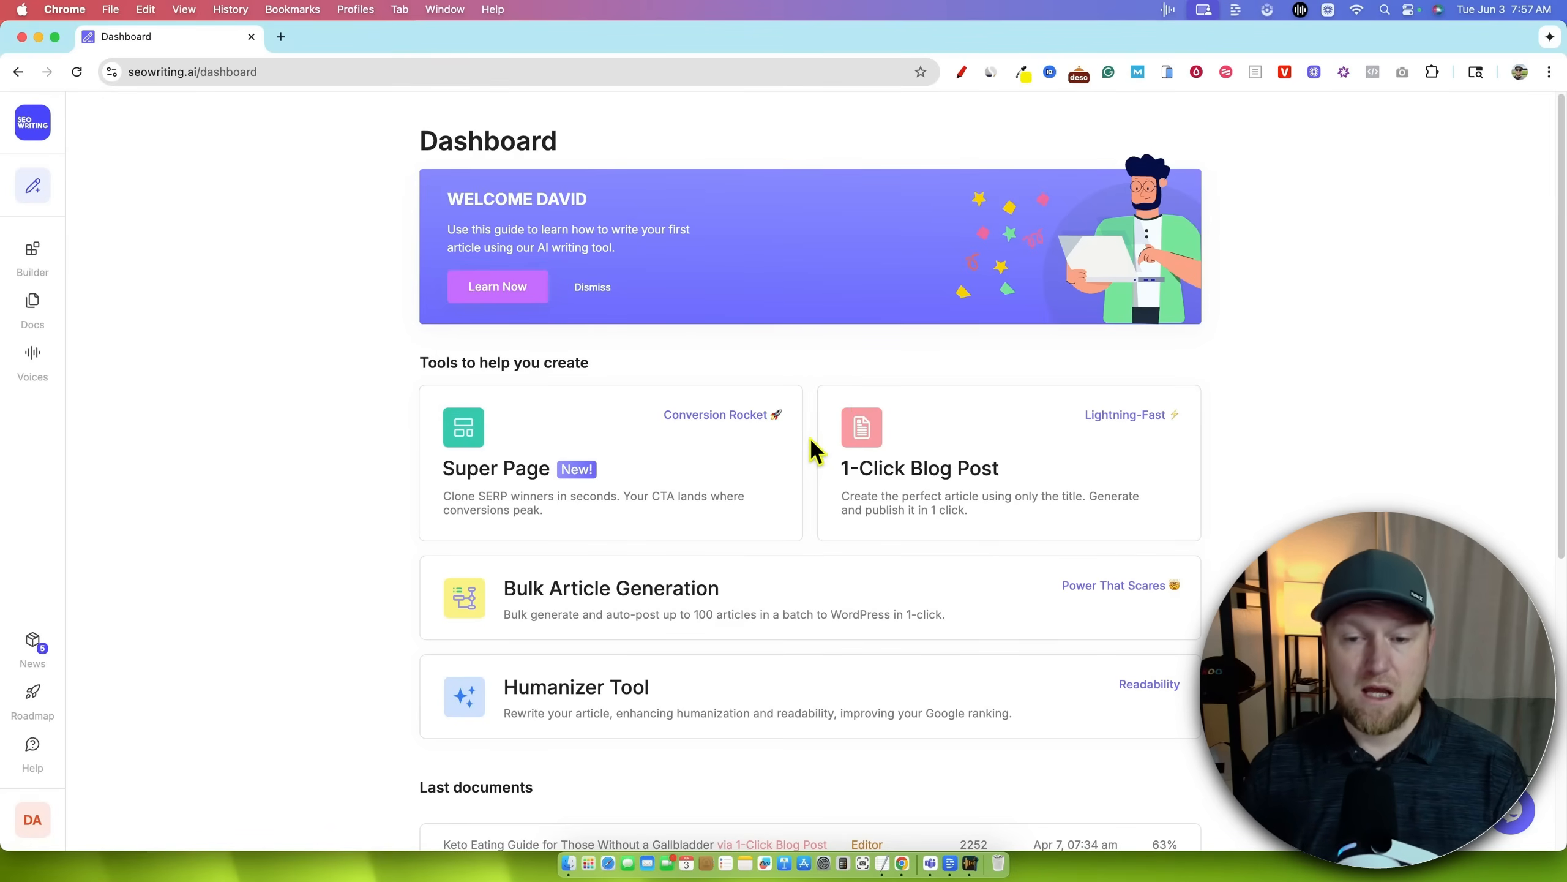
# - Write a Super Page prompt for Semrush Review requesting a pricing table, common customers, features, pros, cons, and calls to action with coupon code "xyz44563"
pyautogui.click(711, 484)
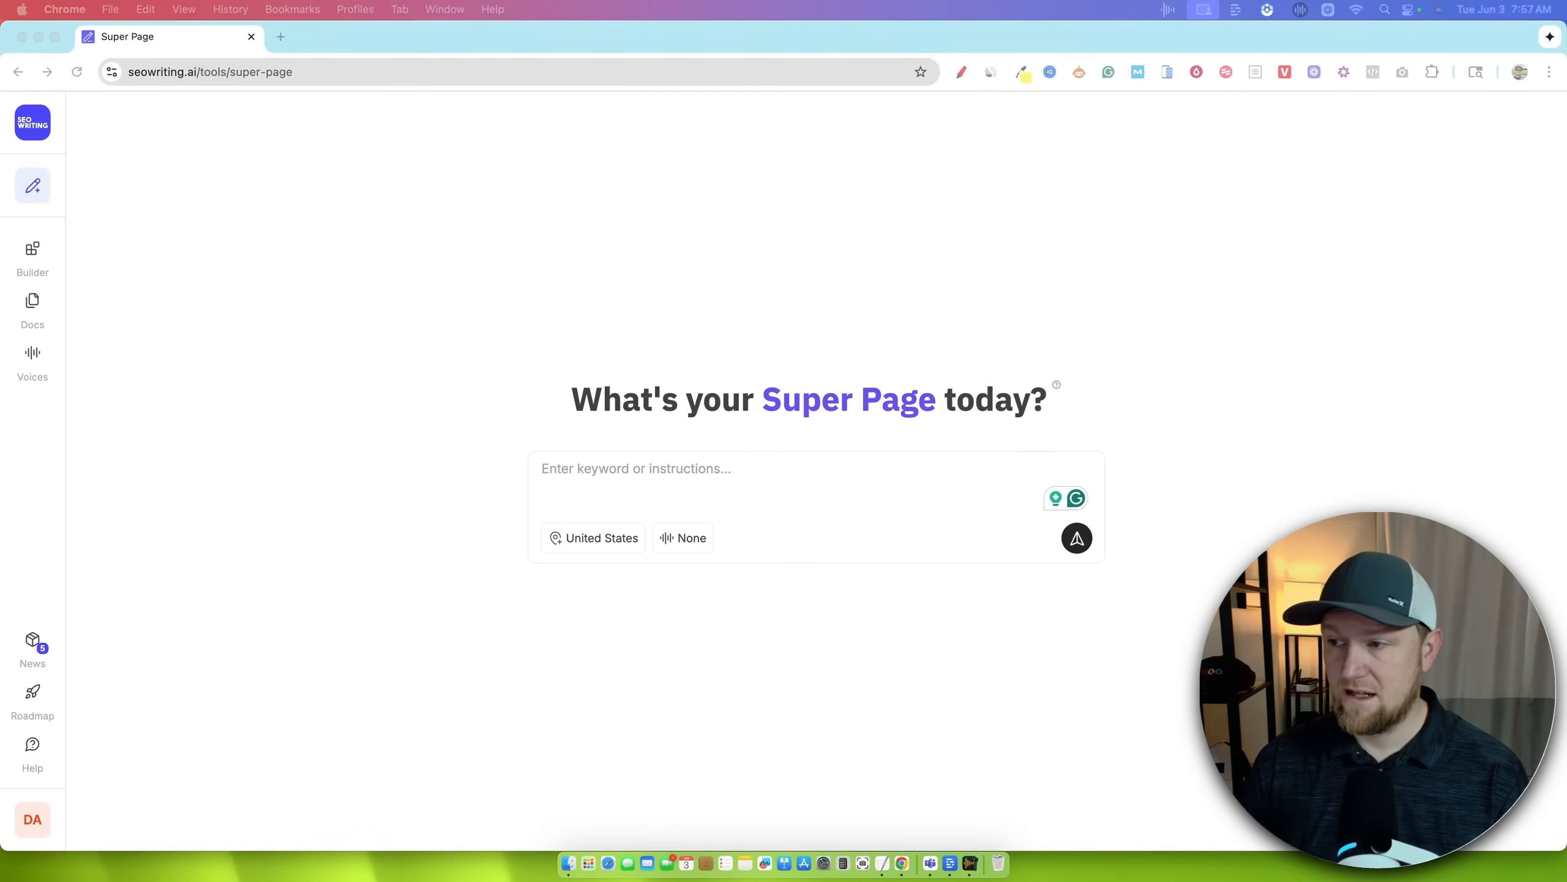
pyautogui.click(651, 469)
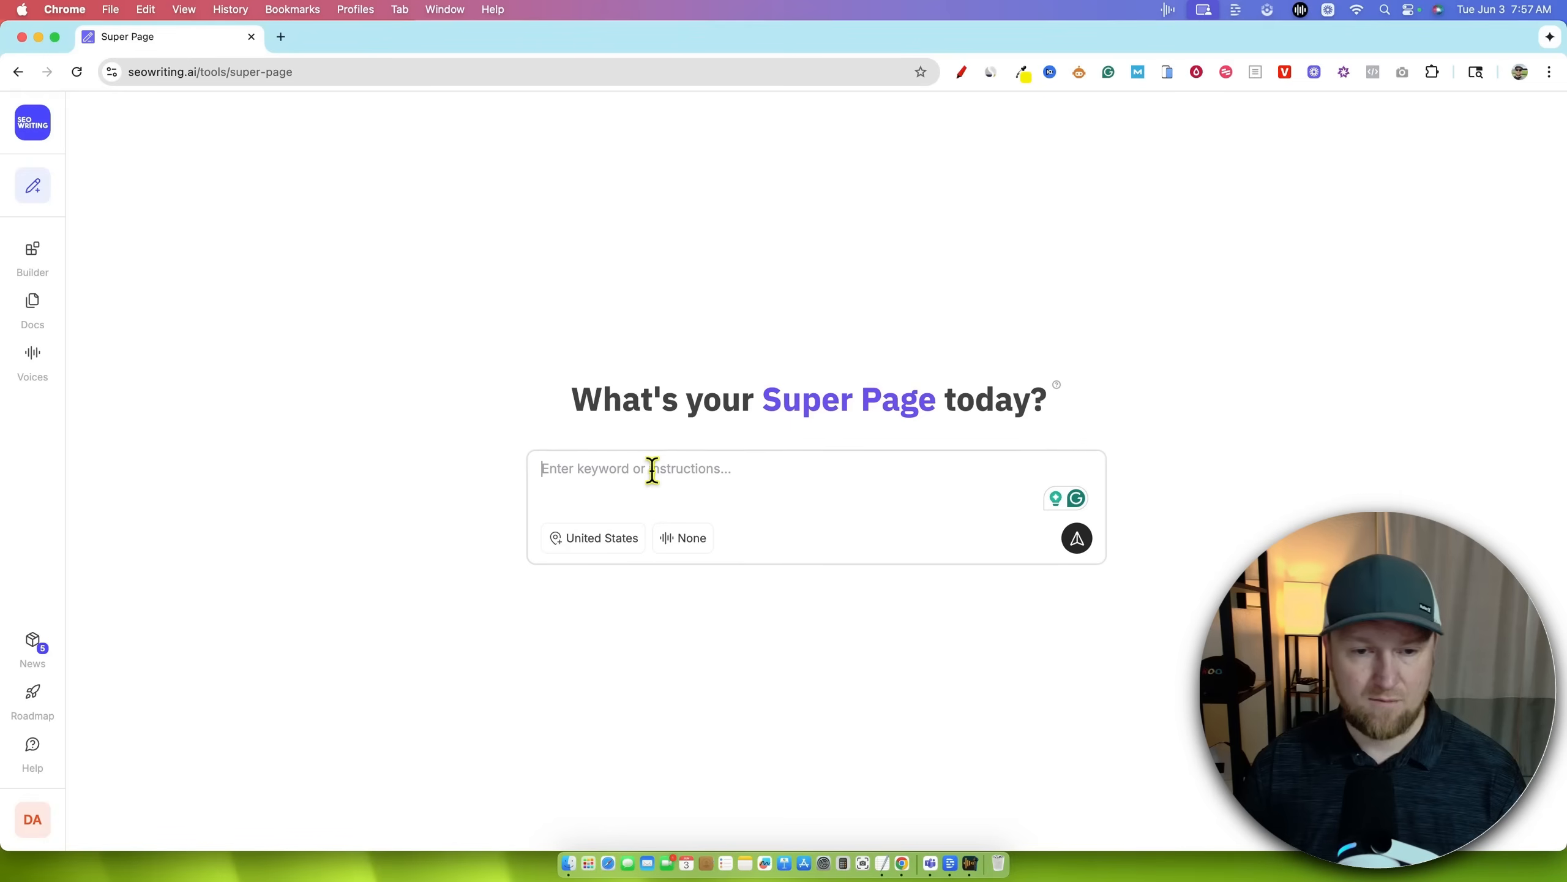
pyautogui.write('Create a super page and the focus keyword is Semrush Review  Create a pricing table of current pricing for Semrush Go over the most common customers for Semrush, who uses this tool the most?  Go over the main features, pros, and cons  Add a few call to actions to sign up to Semrush today and use my discount coupon code')
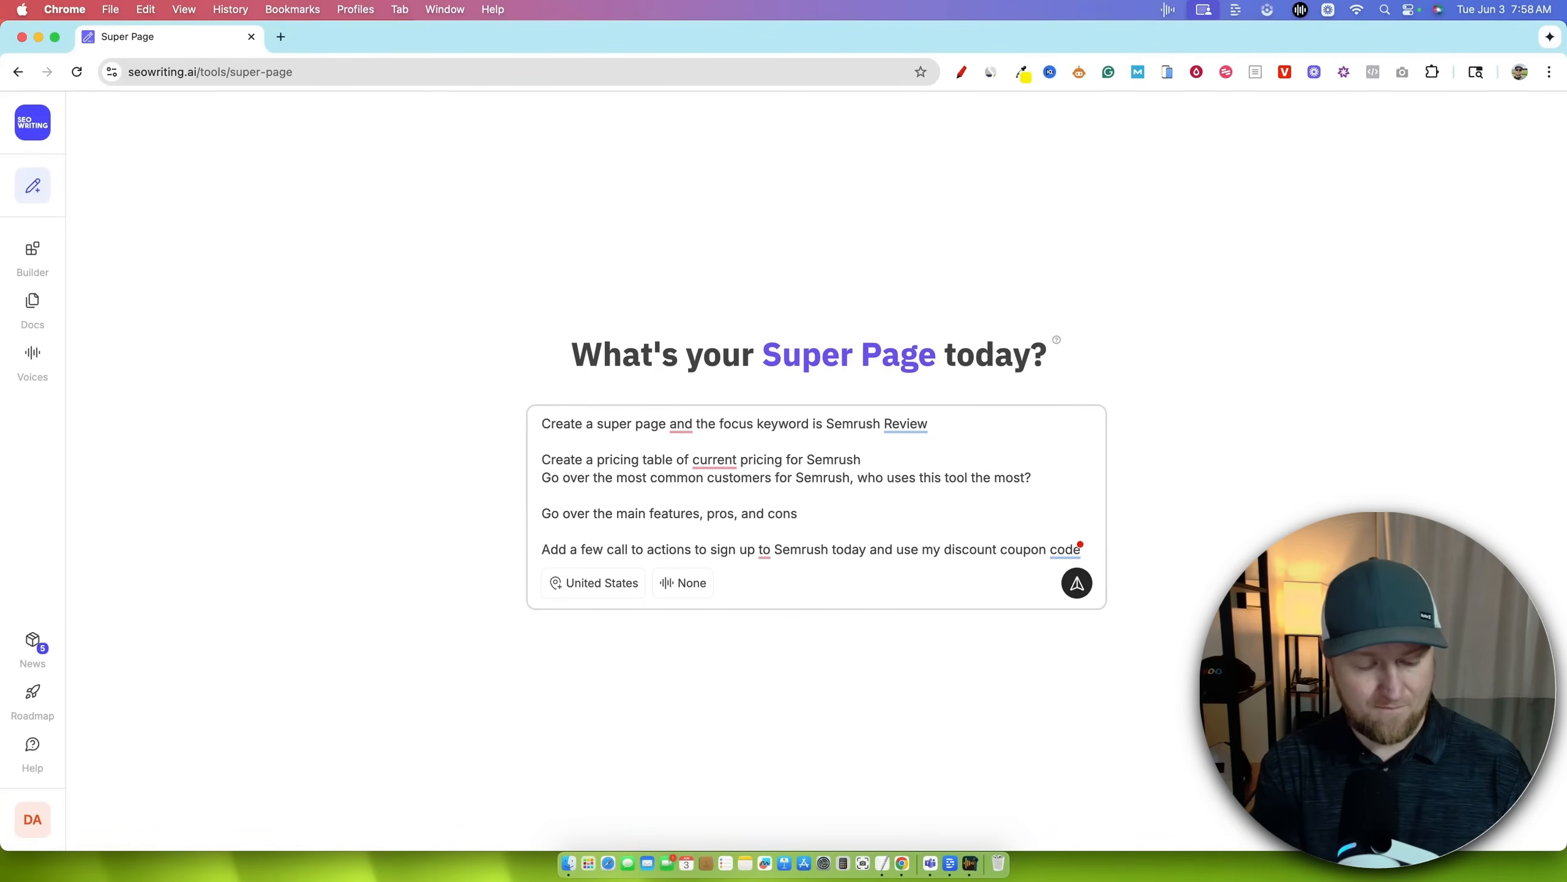
pyautogui.write('xyz4')
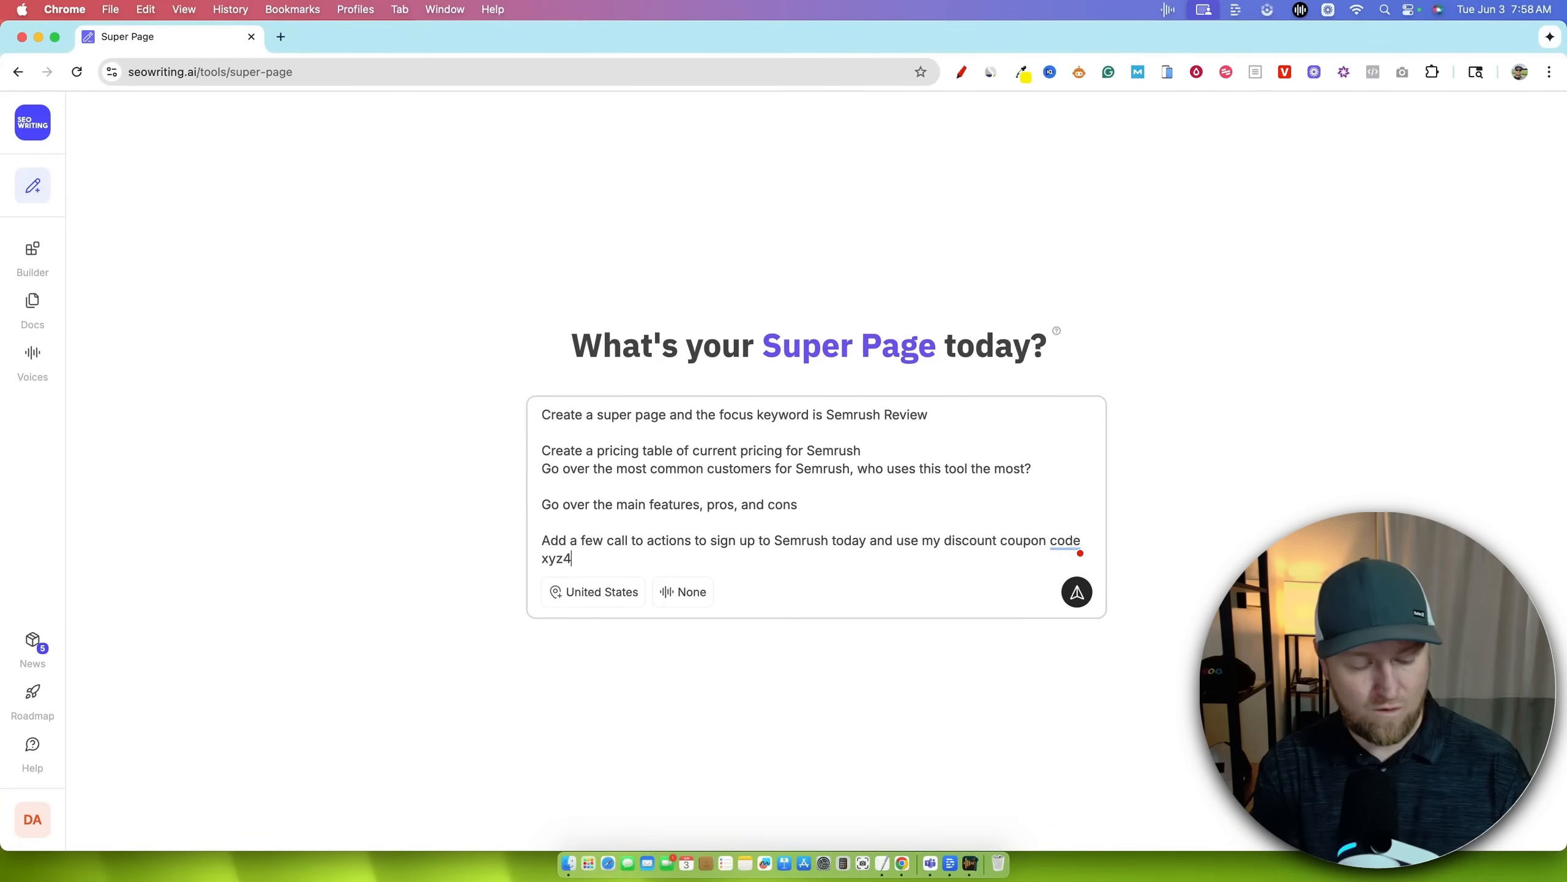
pyautogui.write('4563')
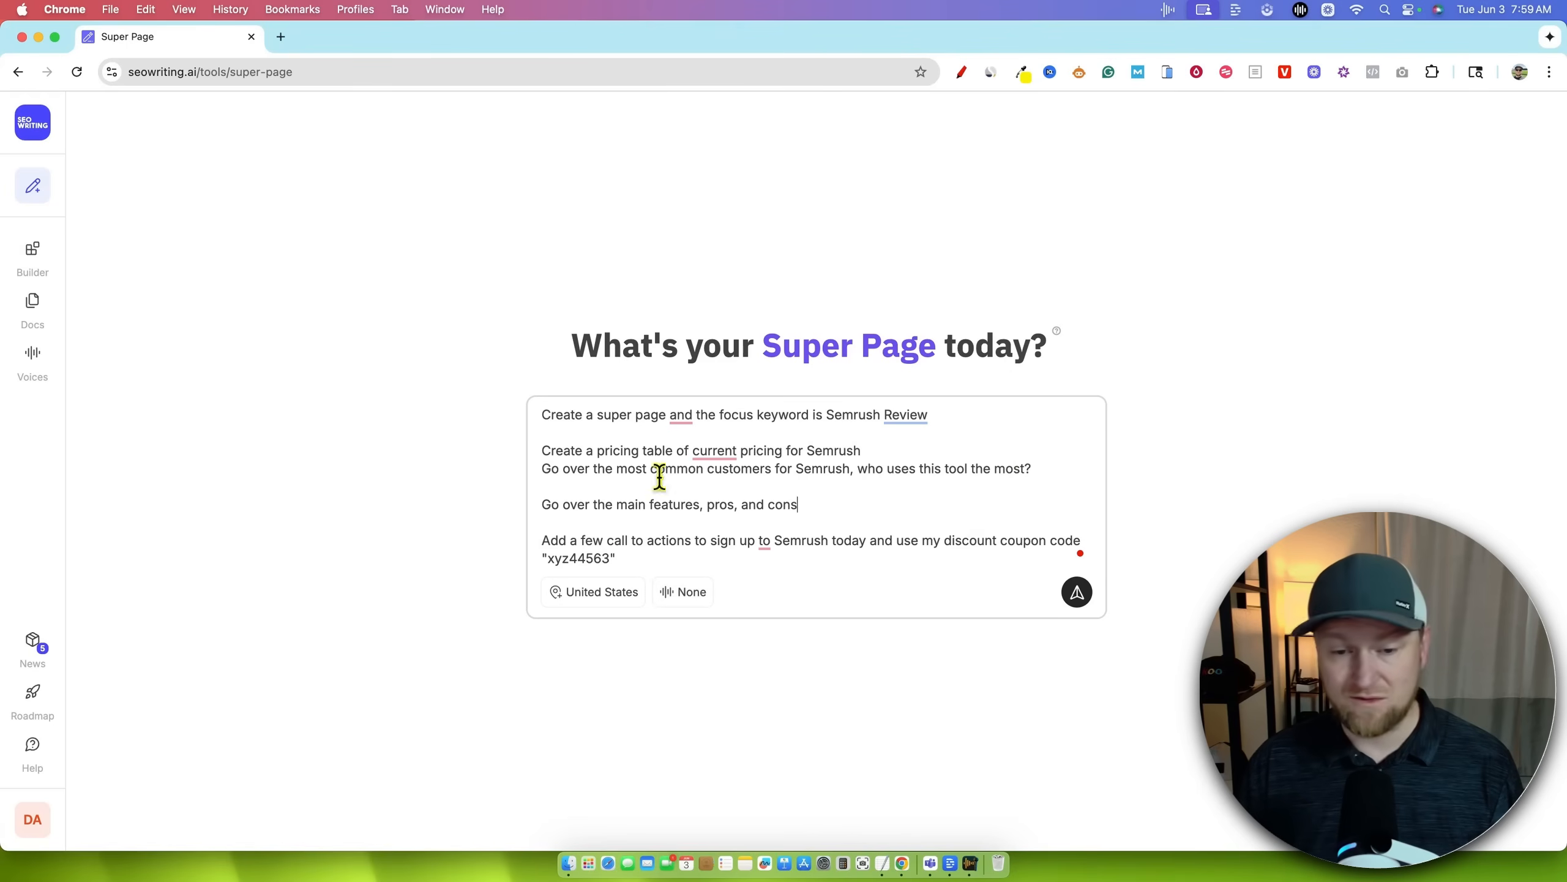
# - Choose LearnWire Voice as the brand voice and submit the Semrush Review prompt for generation
pyautogui.click(684, 593)
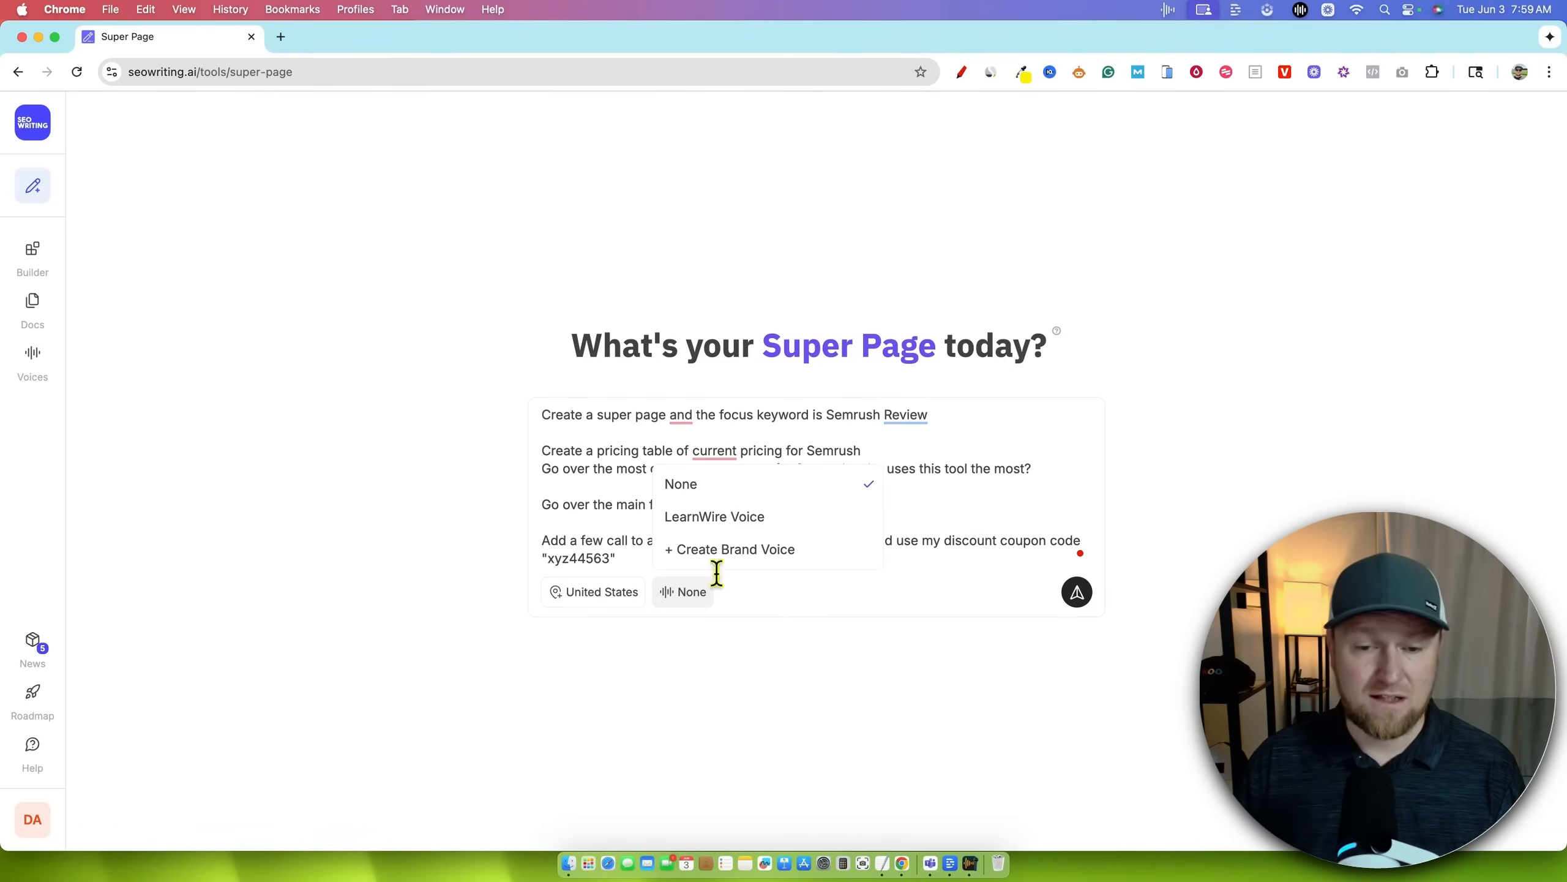
pyautogui.click(737, 519)
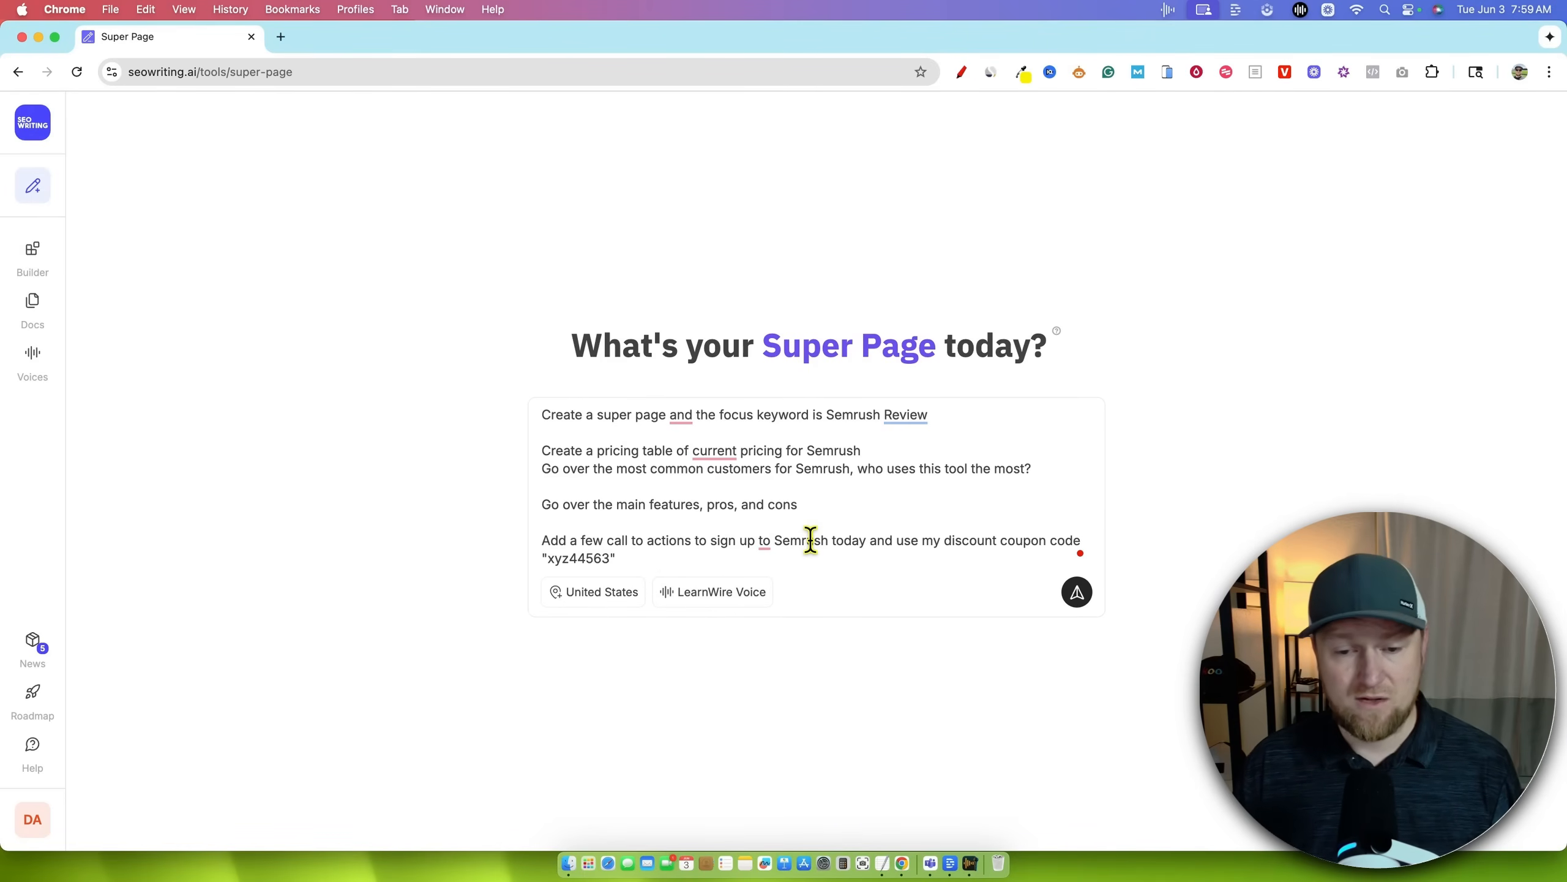
pyautogui.click(1077, 591)
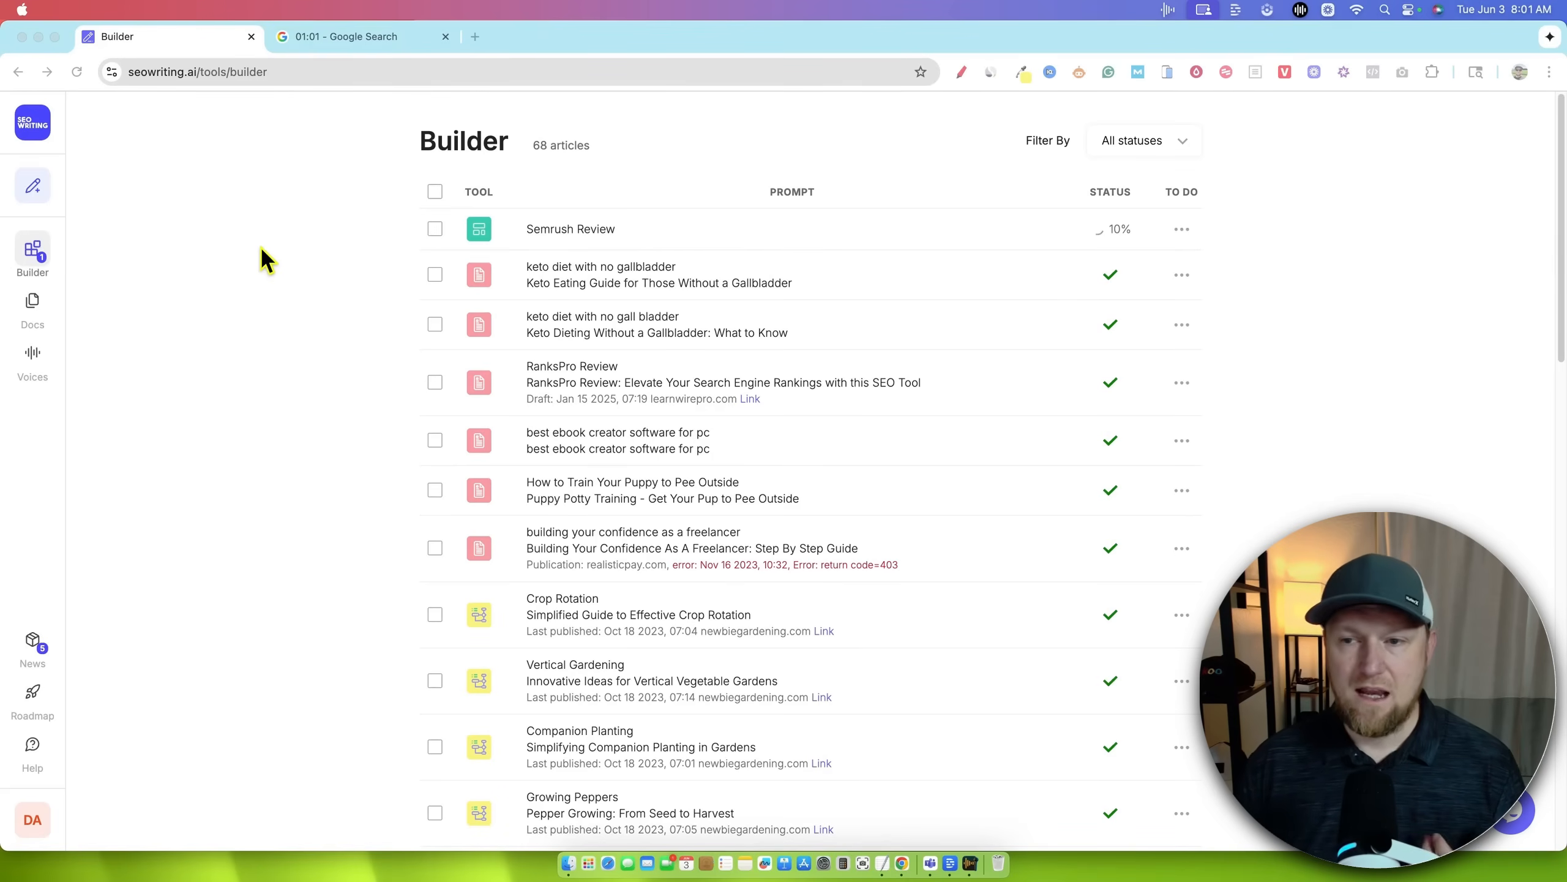
# - Look over the dashboard's writing tools and the saved documents, and check the Semrush Review's generation progress in the Builder
pyautogui.click(32, 123)
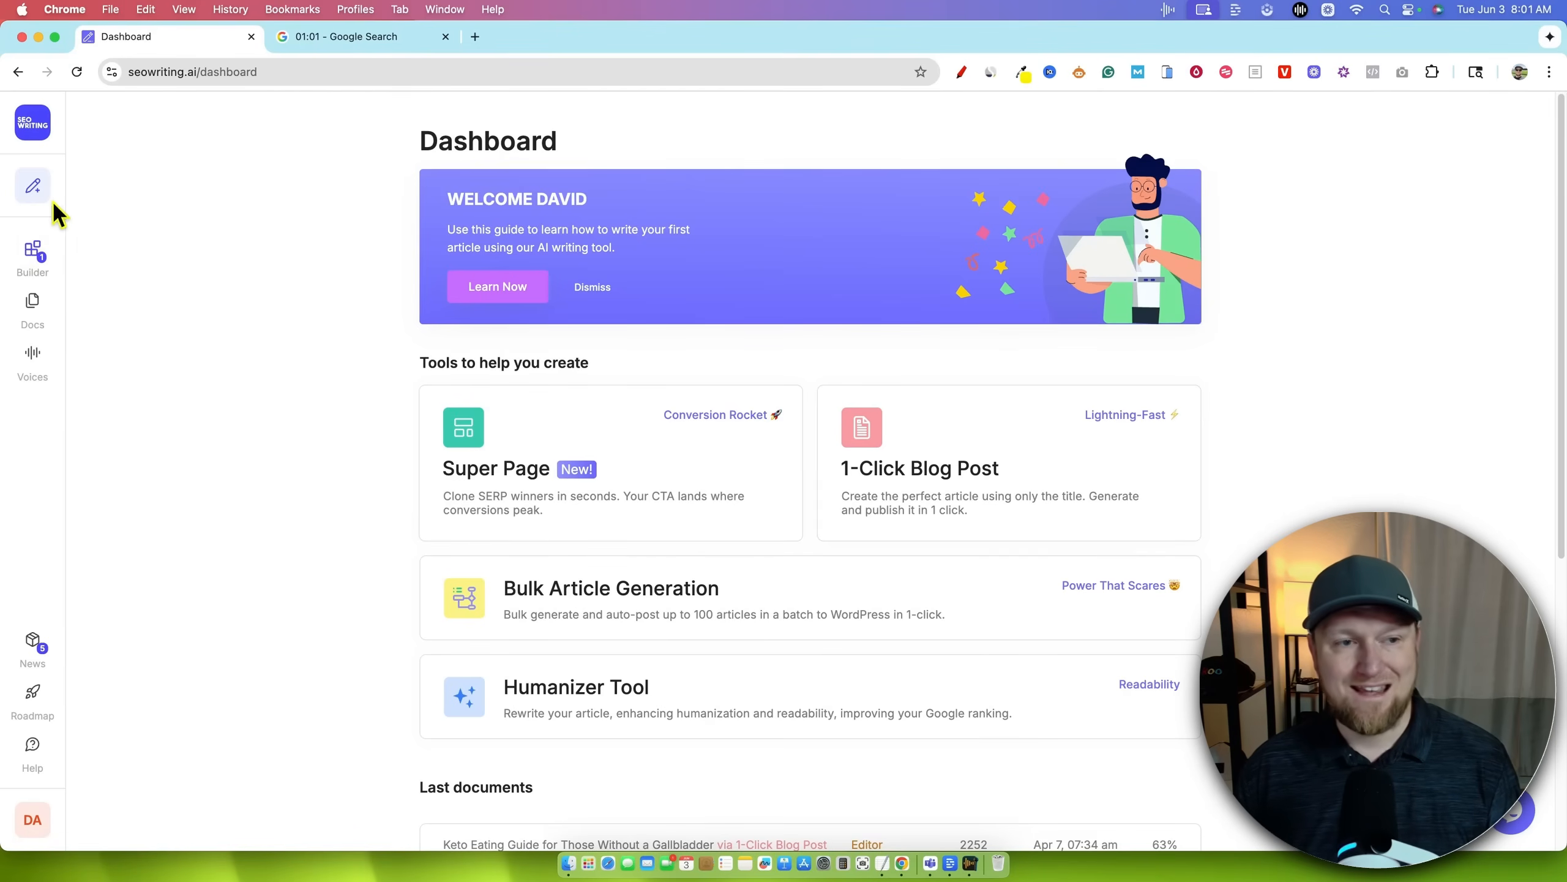
pyautogui.moveTo(35, 193)
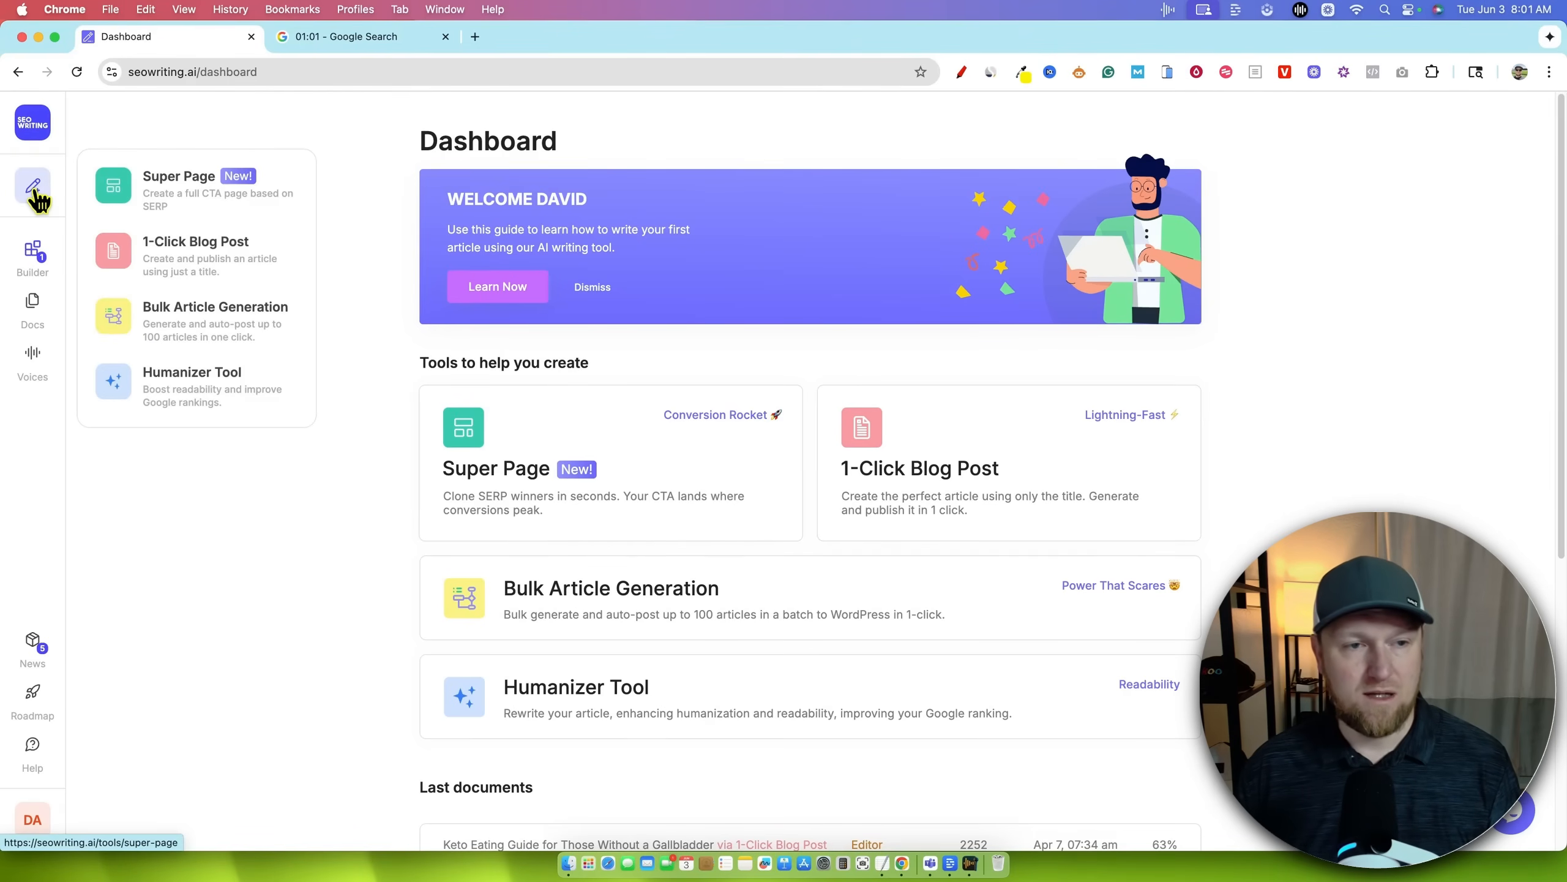
pyautogui.click(37, 314)
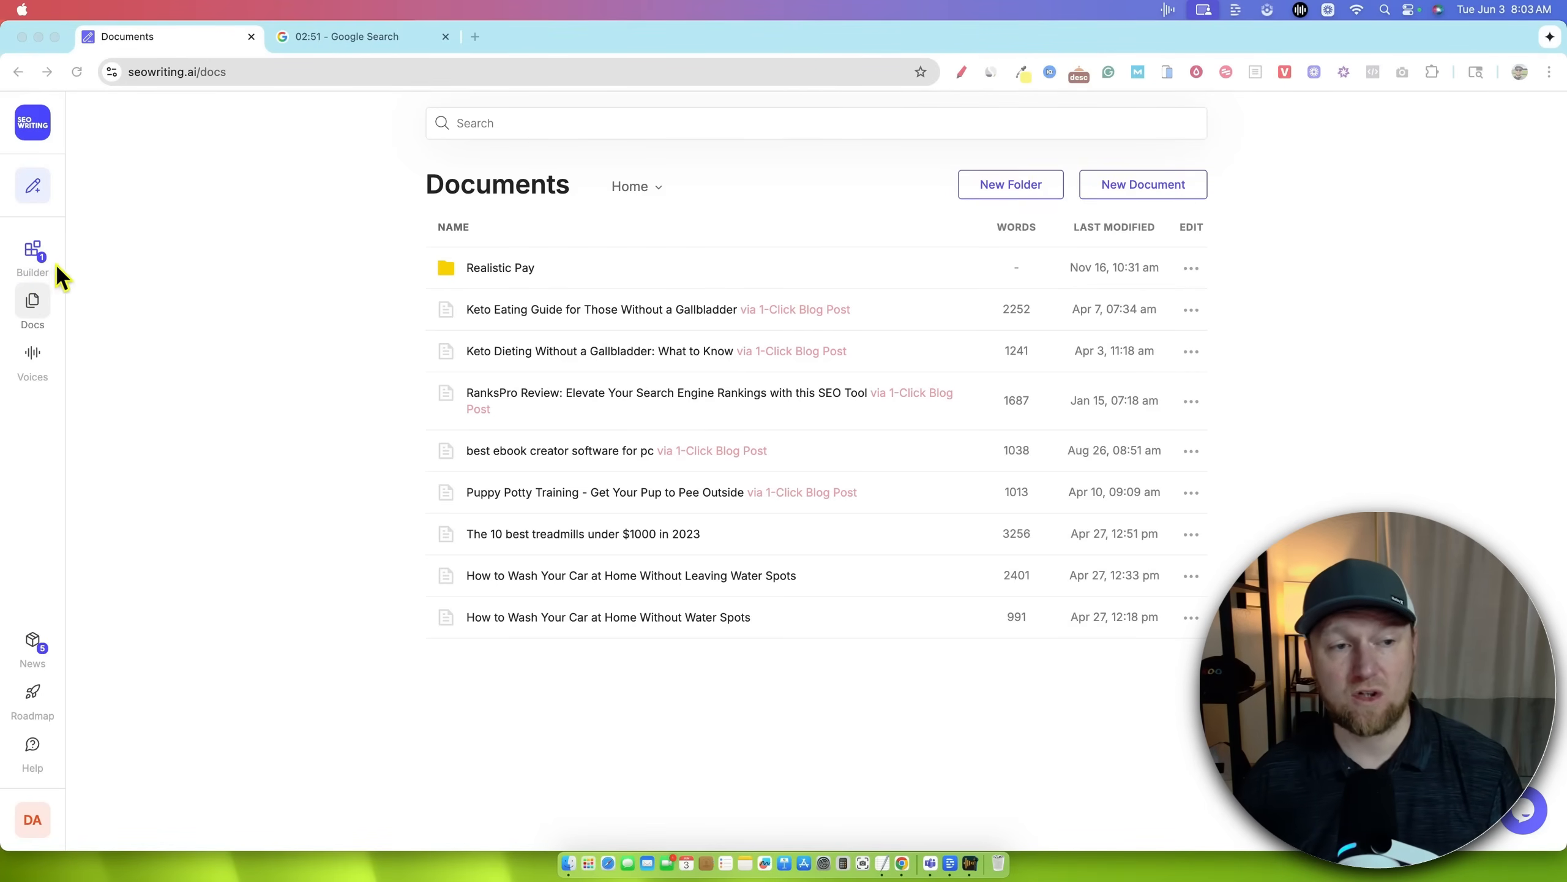
pyautogui.click(32, 259)
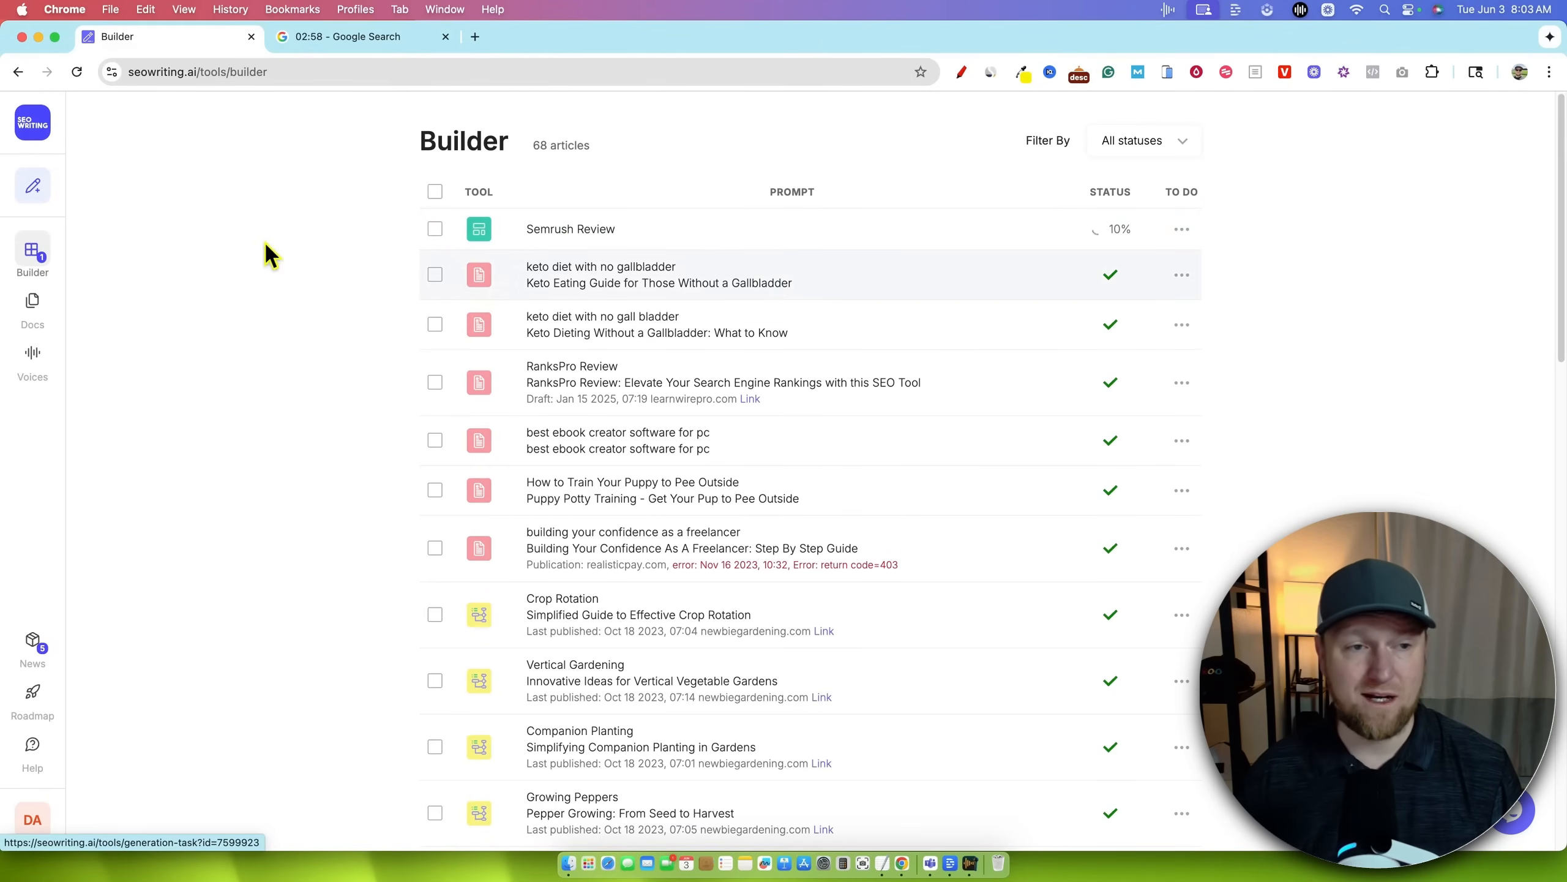
# - Write a Super Page prompt for "Best BBQ Restaurants in Austin, Texas" with a top 10 countdown and 4 calls to action for Austin's best places
pyautogui.click(37, 130)
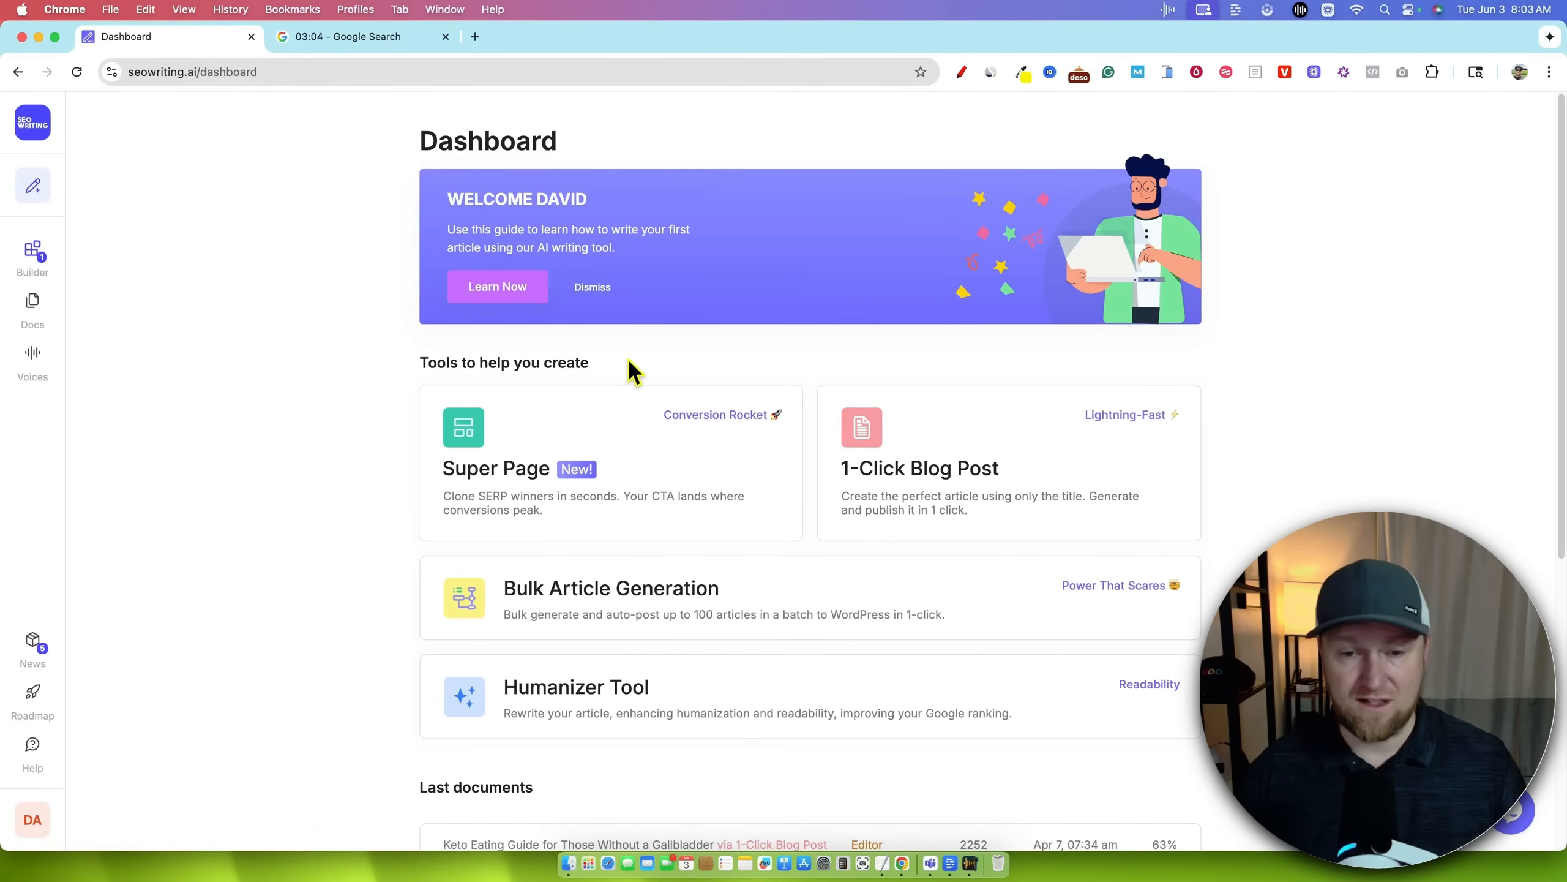
pyautogui.click(691, 461)
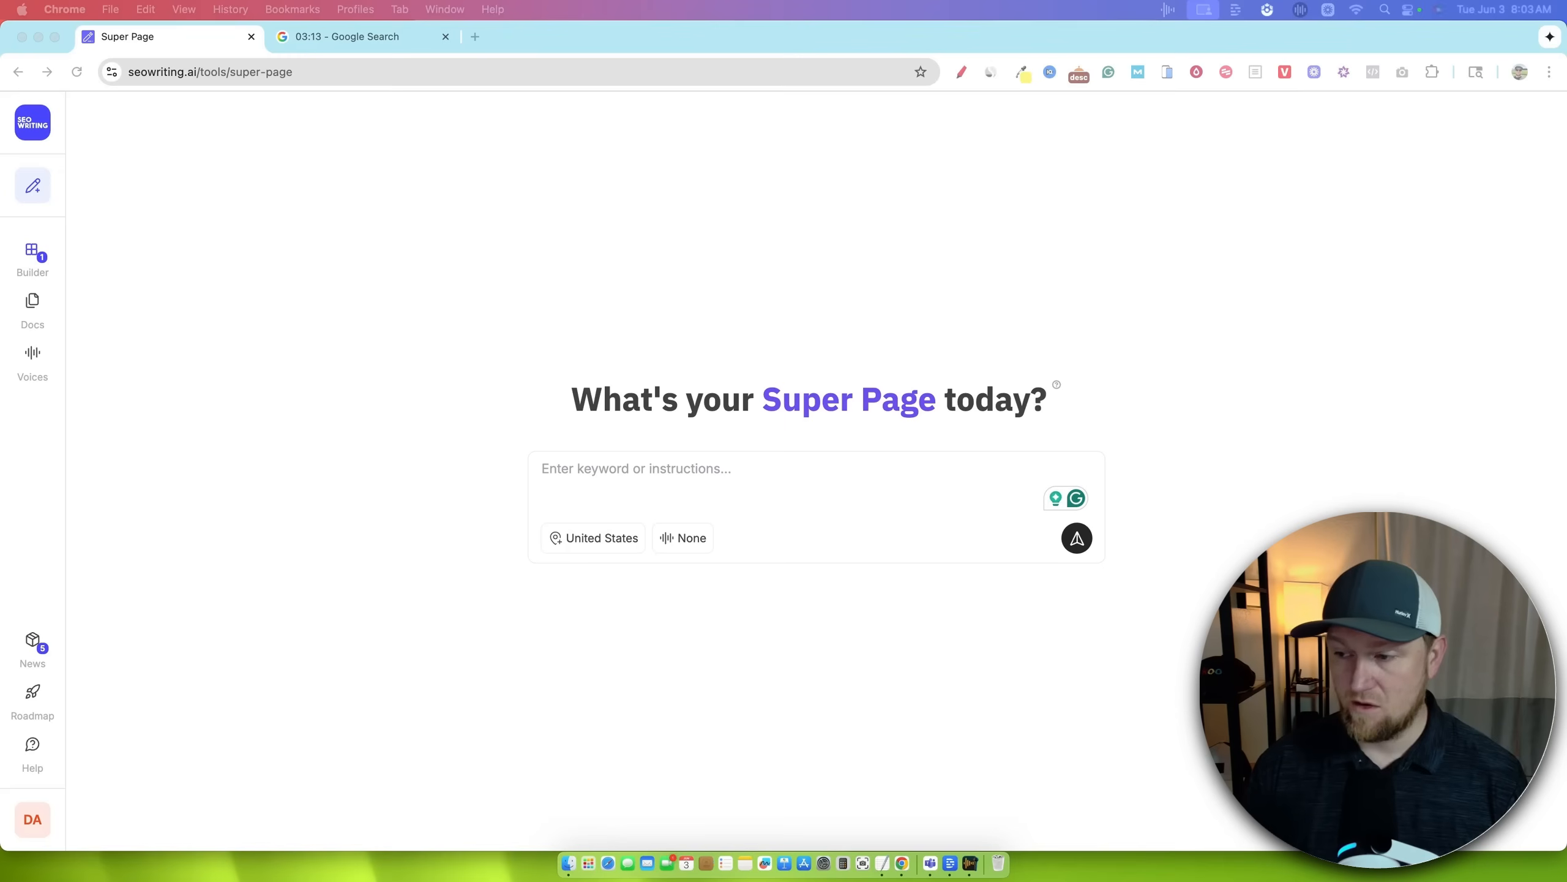
pyautogui.click(700, 467)
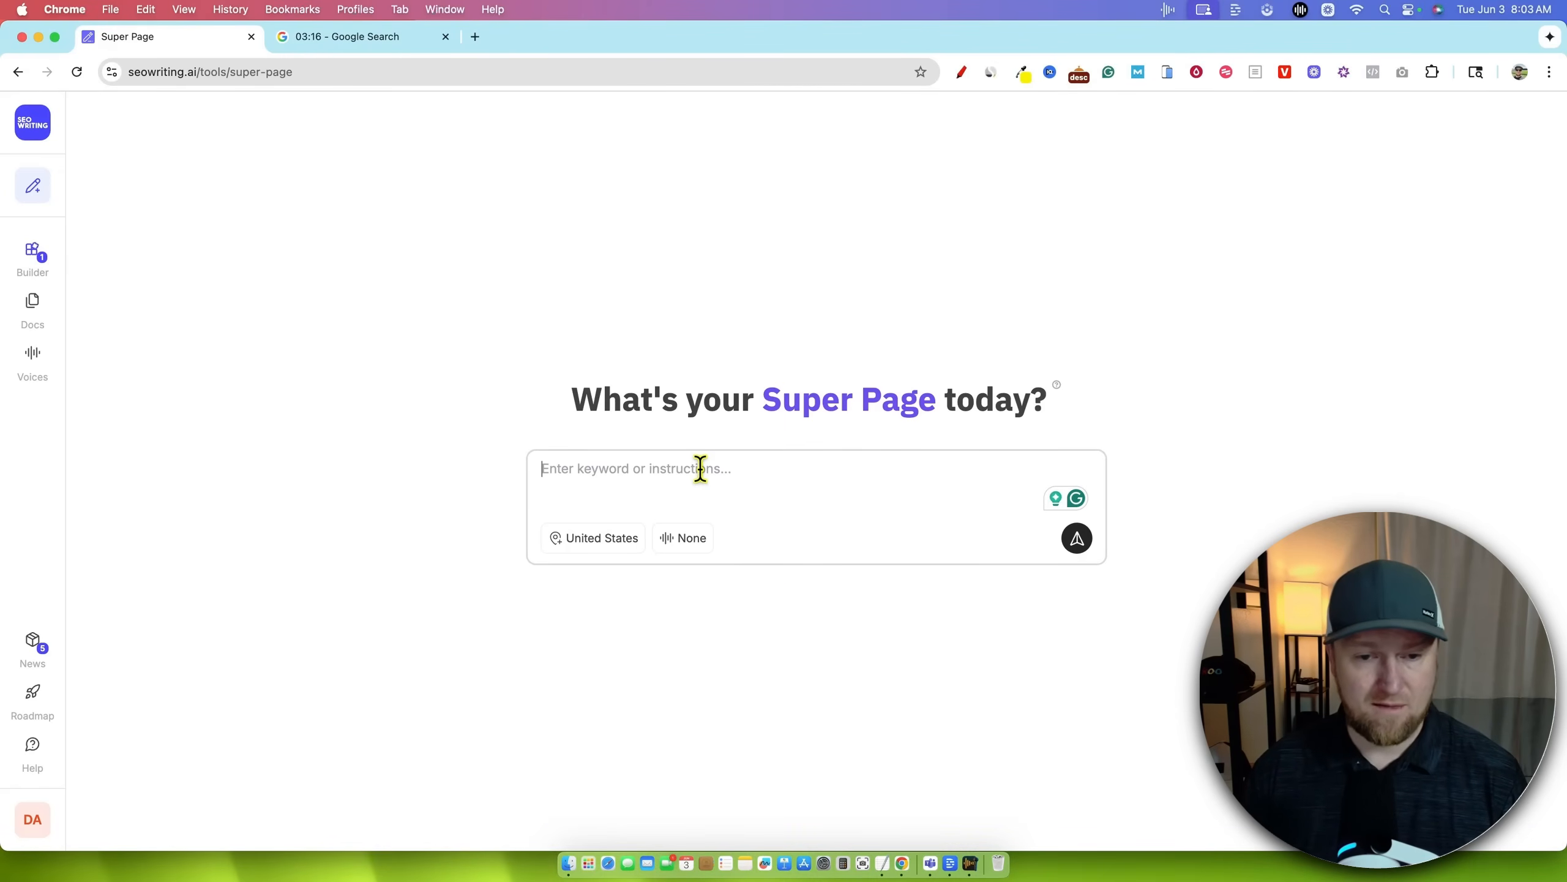
pyautogui.write('Create a super page and the focus keyword is: Best BBQ Restaurants in Austin, Texas  Do a top 10 bbq restaurants  Rank them from 10 to 1 like a countdown and #1 being the highest rated and most recommended  Do 4 call to actions to check out Austin’s best places to visit')
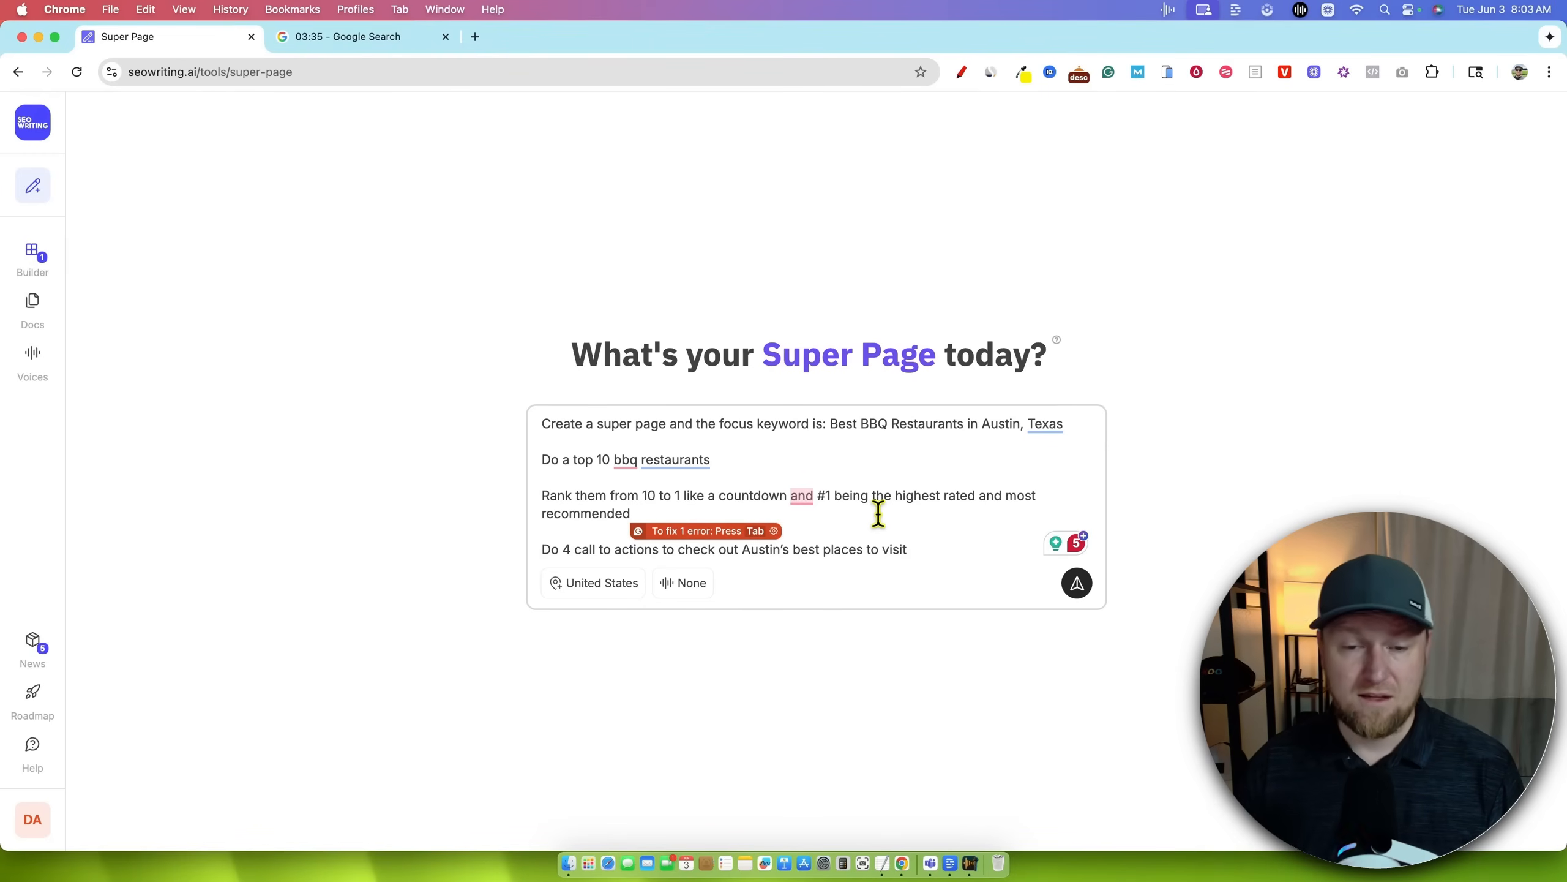
pyautogui.moveTo(807, 427); pyautogui.dragTo(1052, 455)
pyautogui.click(1125, 397)
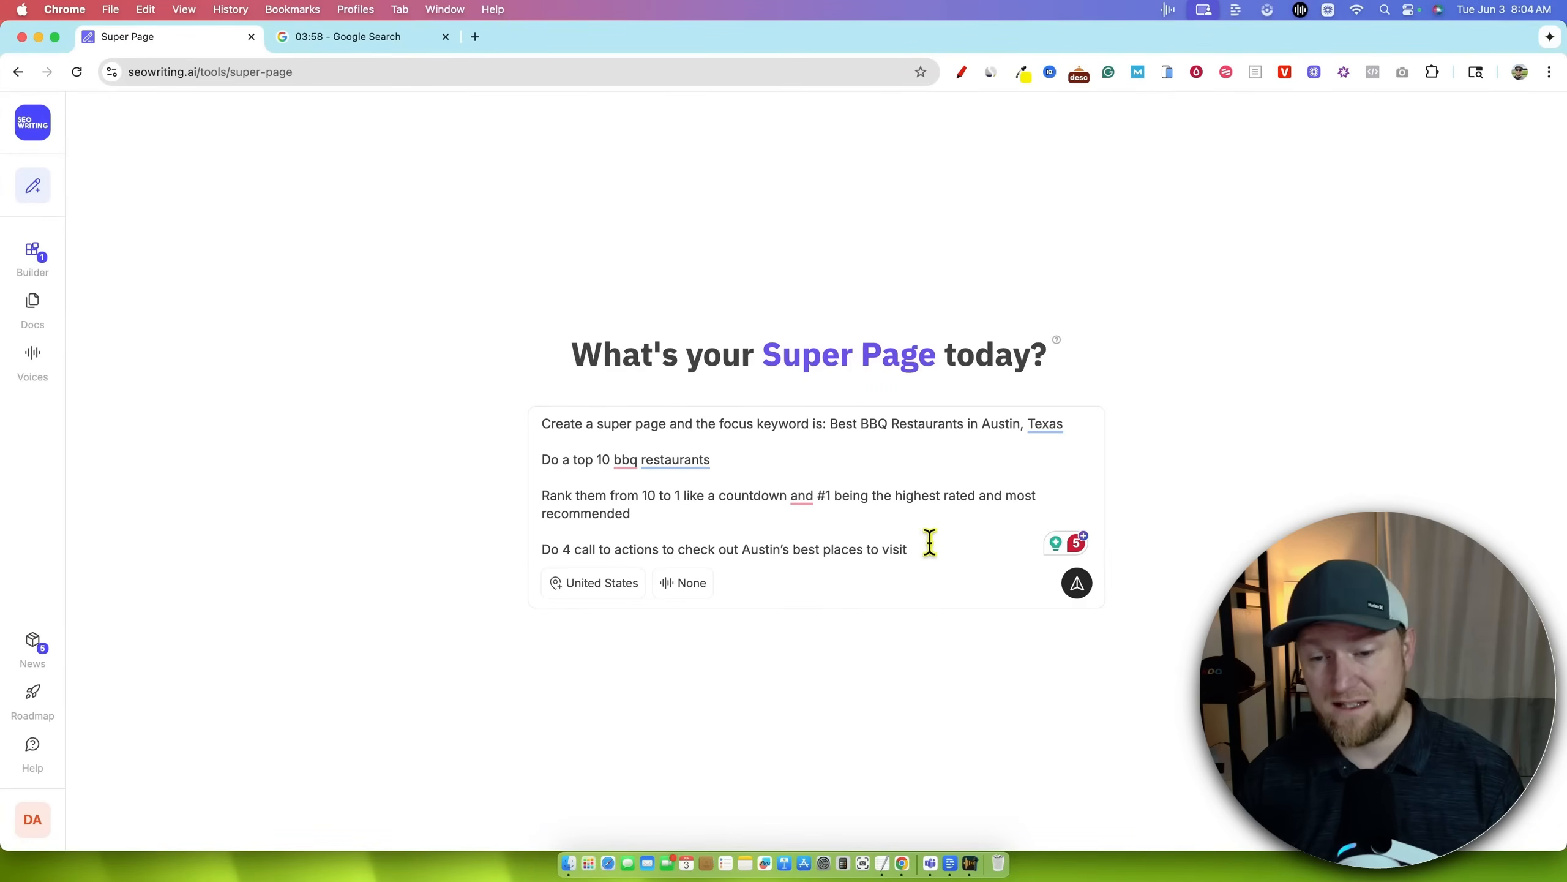
pyautogui.moveTo(925, 552); pyautogui.dragTo(690, 555)
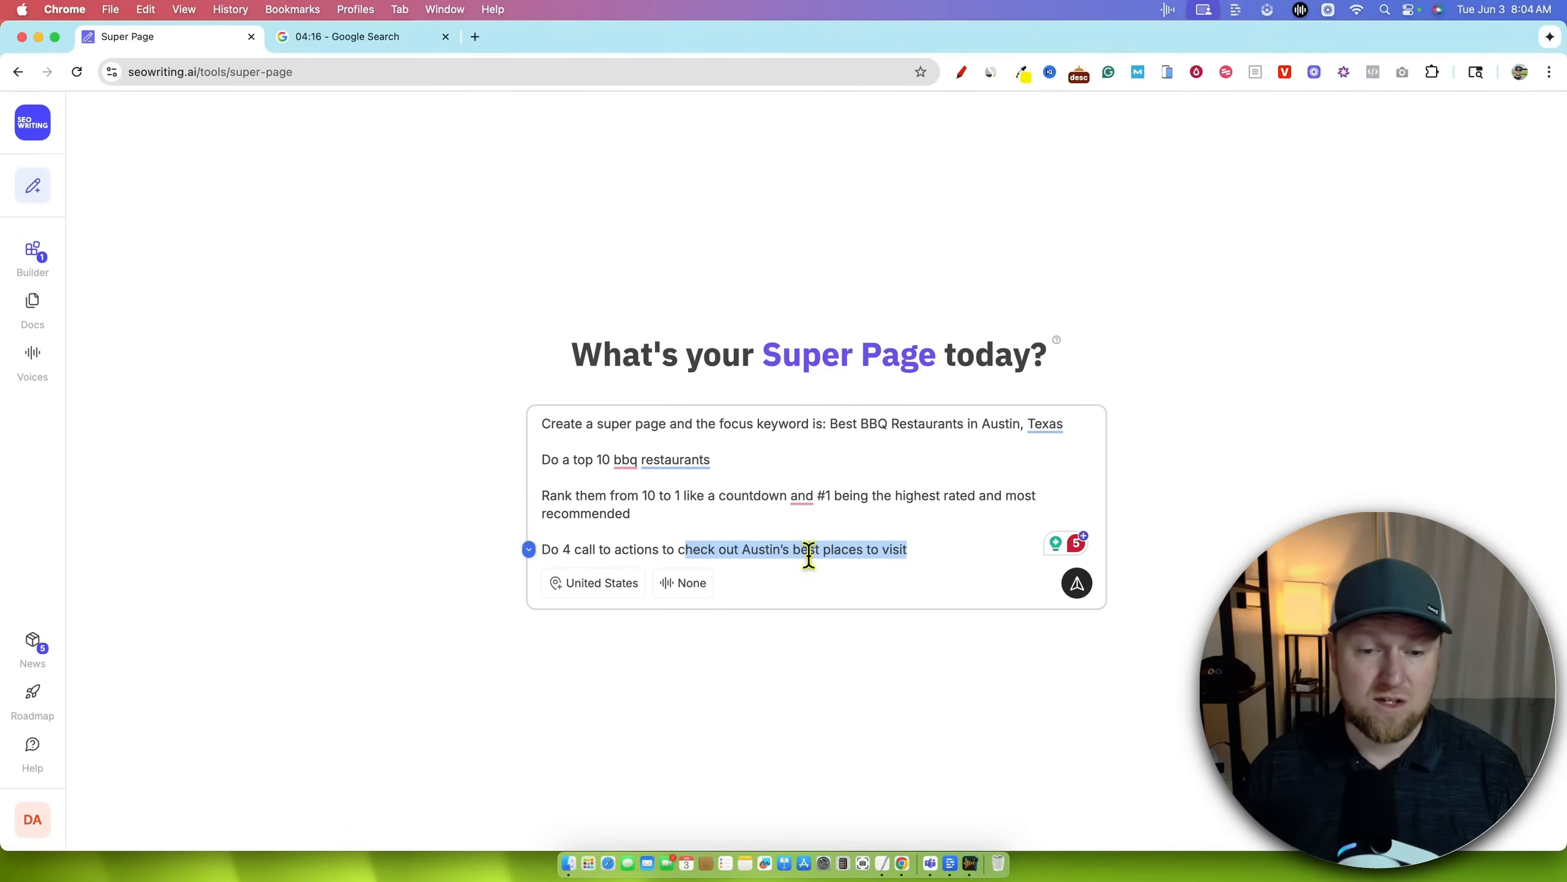
# - Set the target location to Austin,TX,Texas,United States and submit the BBQ restaurants prompt with no brand voice
pyautogui.click(602, 584)
pyautogui.click(623, 319)
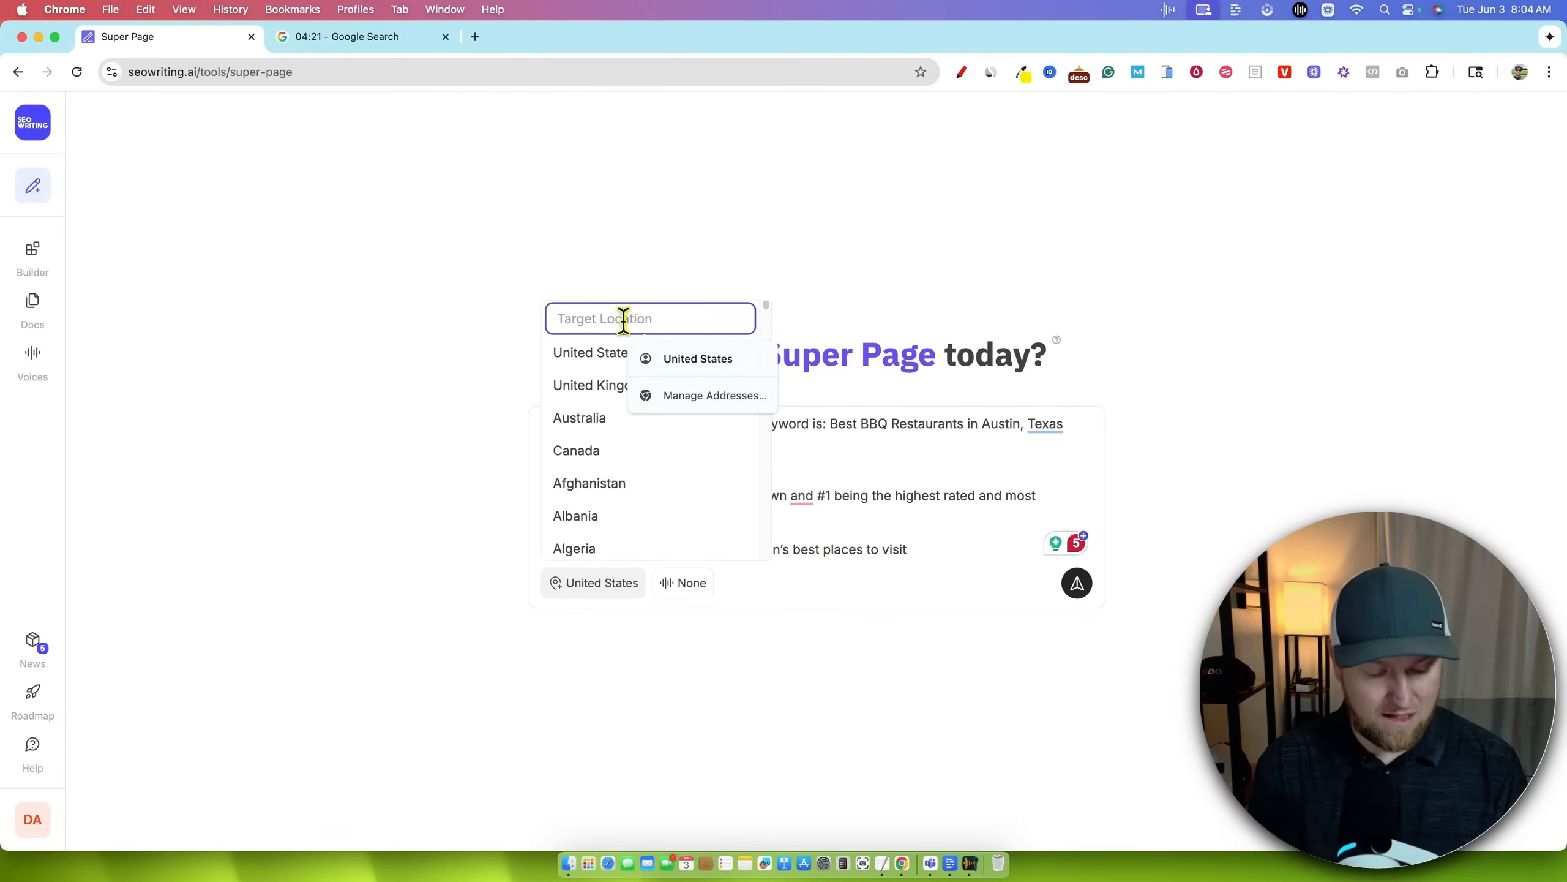
pyautogui.write('austin')
pyautogui.click(646, 354)
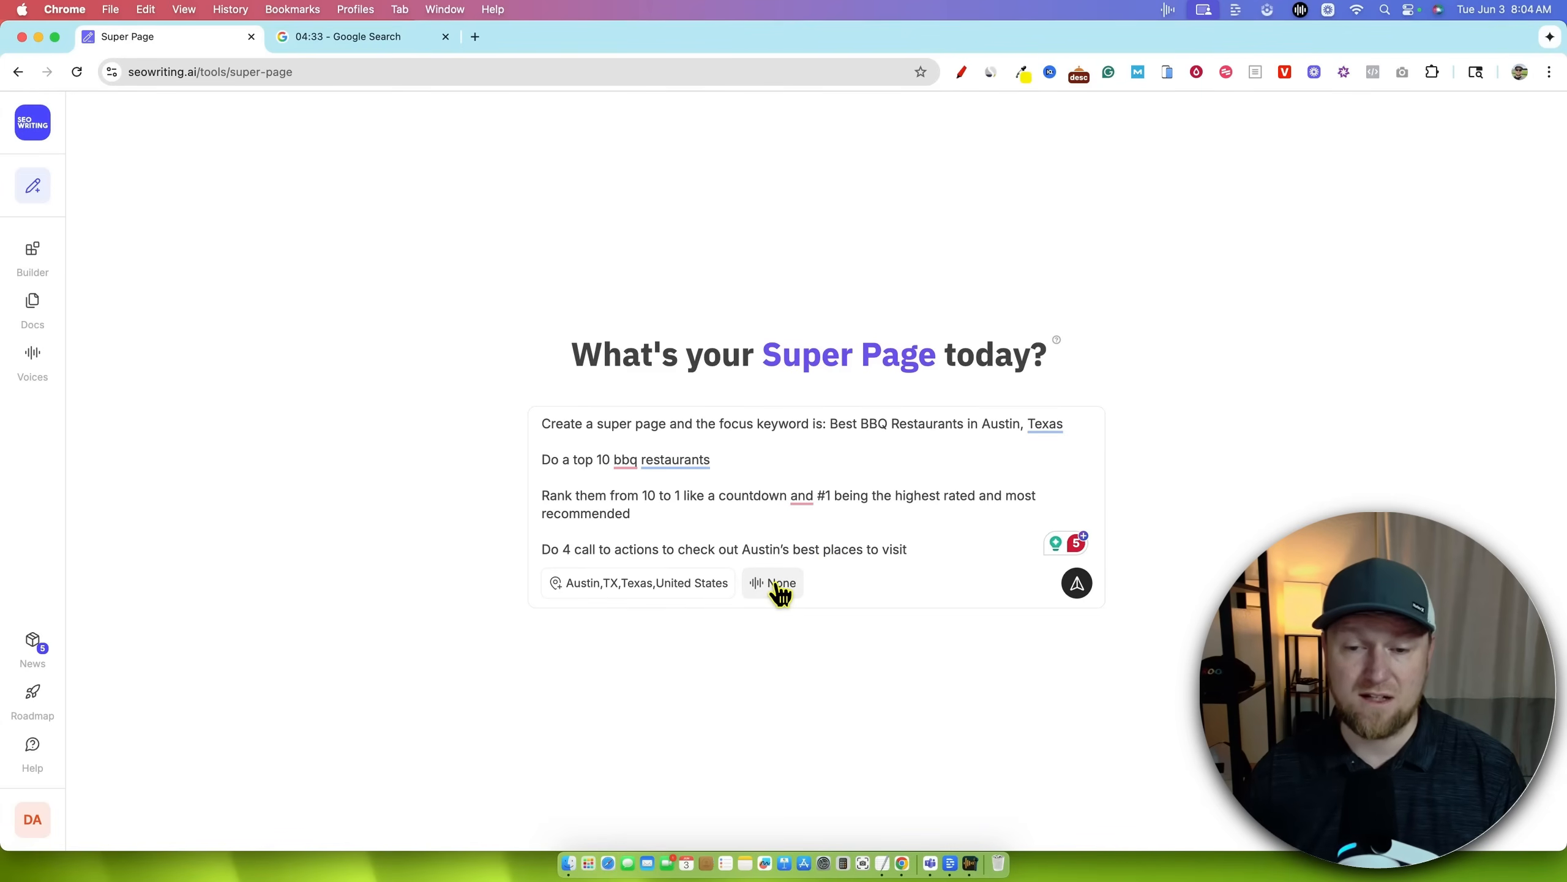
pyautogui.click(1075, 586)
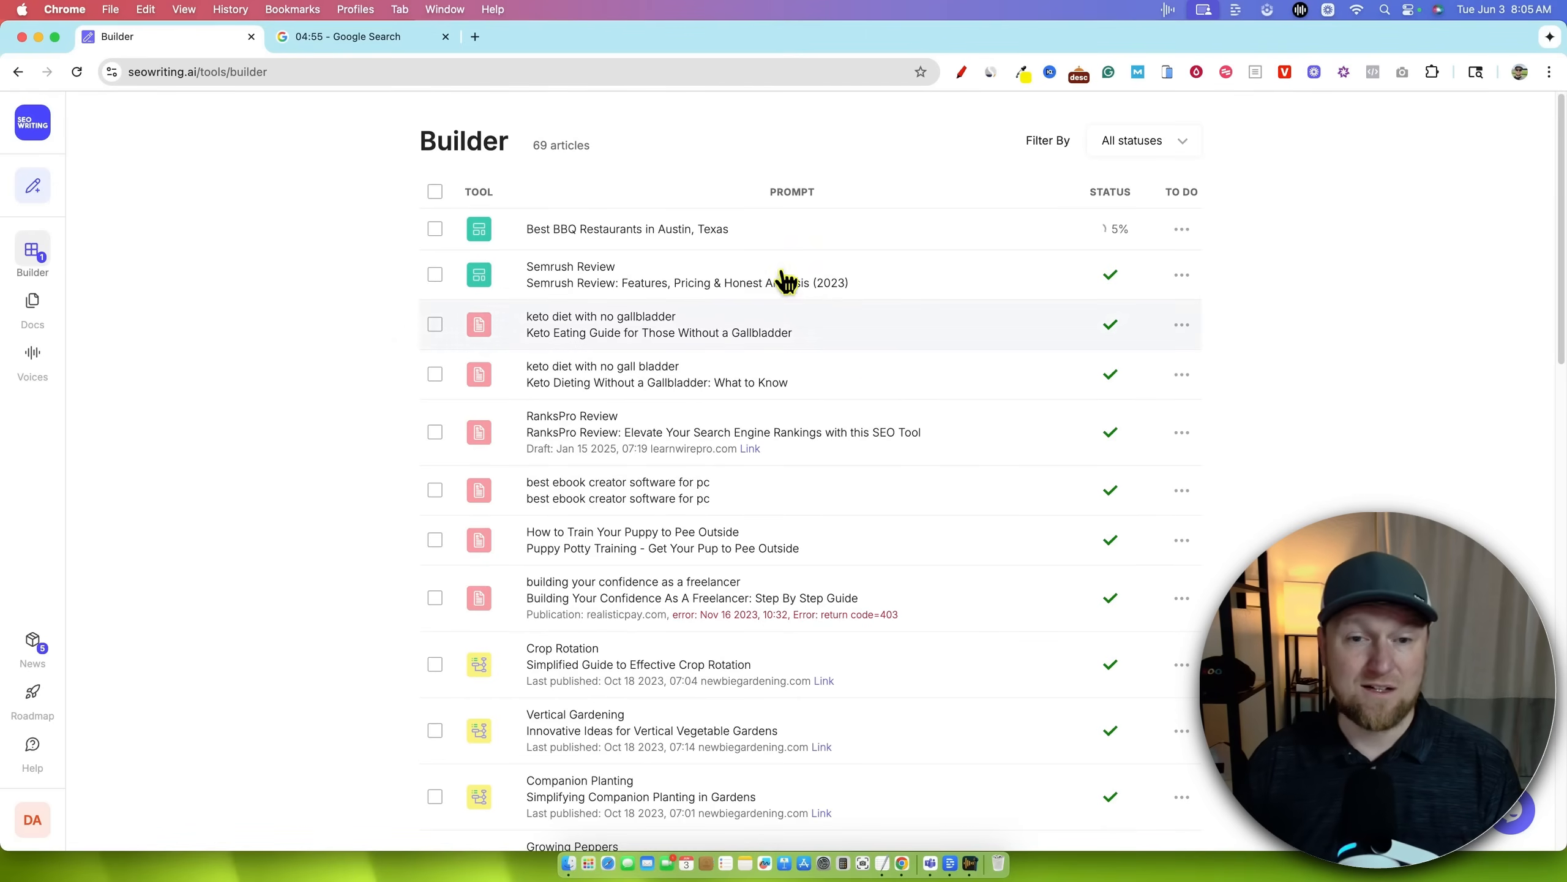
# - Stop the running Google stopwatch and return to the Builder's article list
pyautogui.click(368, 37)
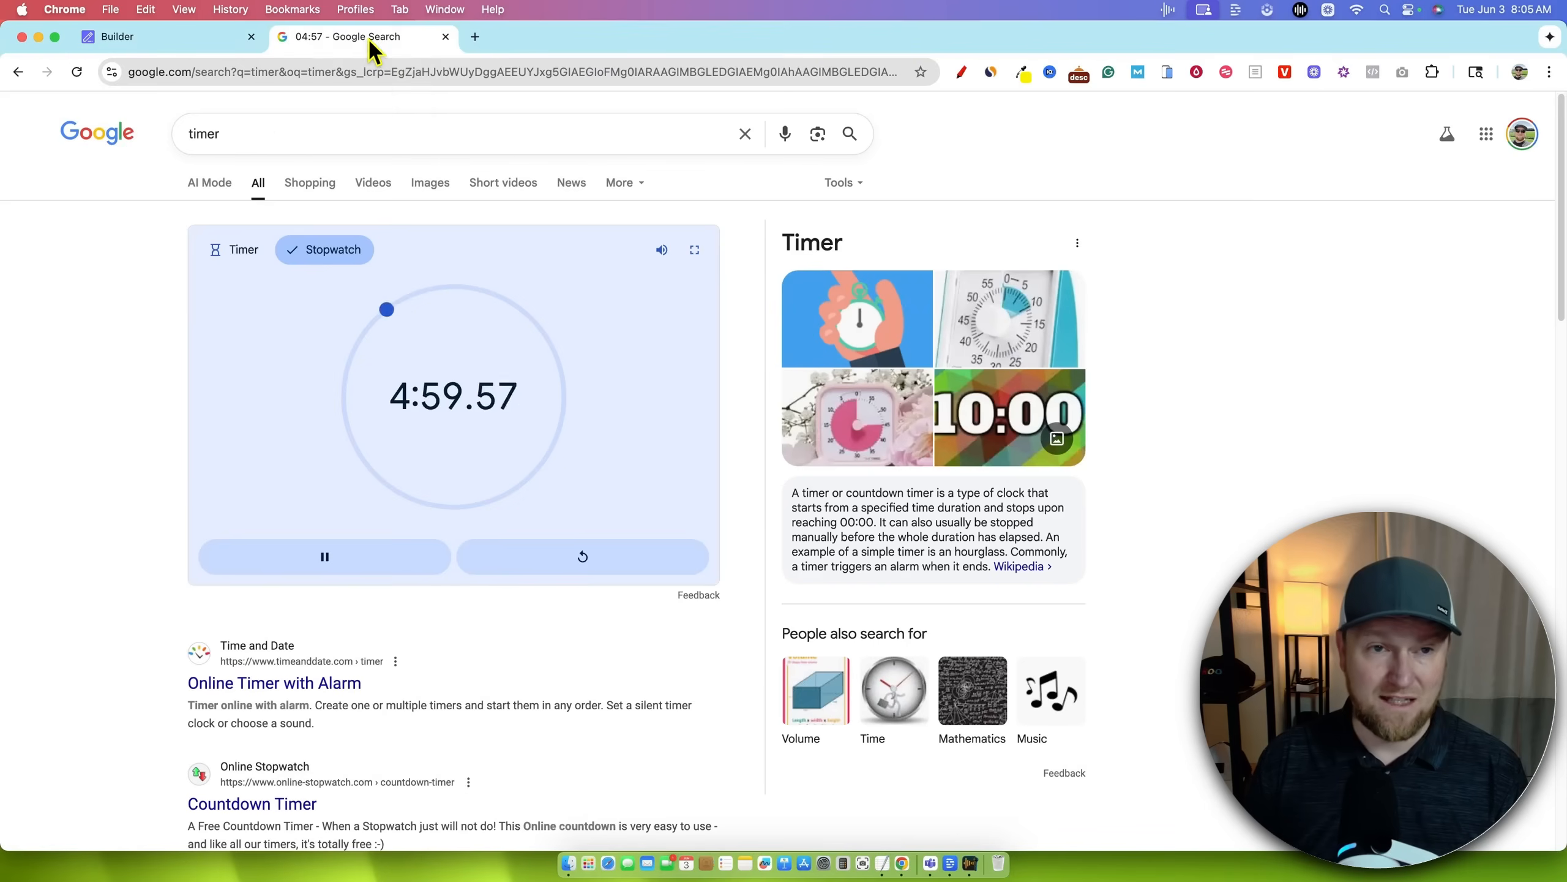
pyautogui.click(324, 562)
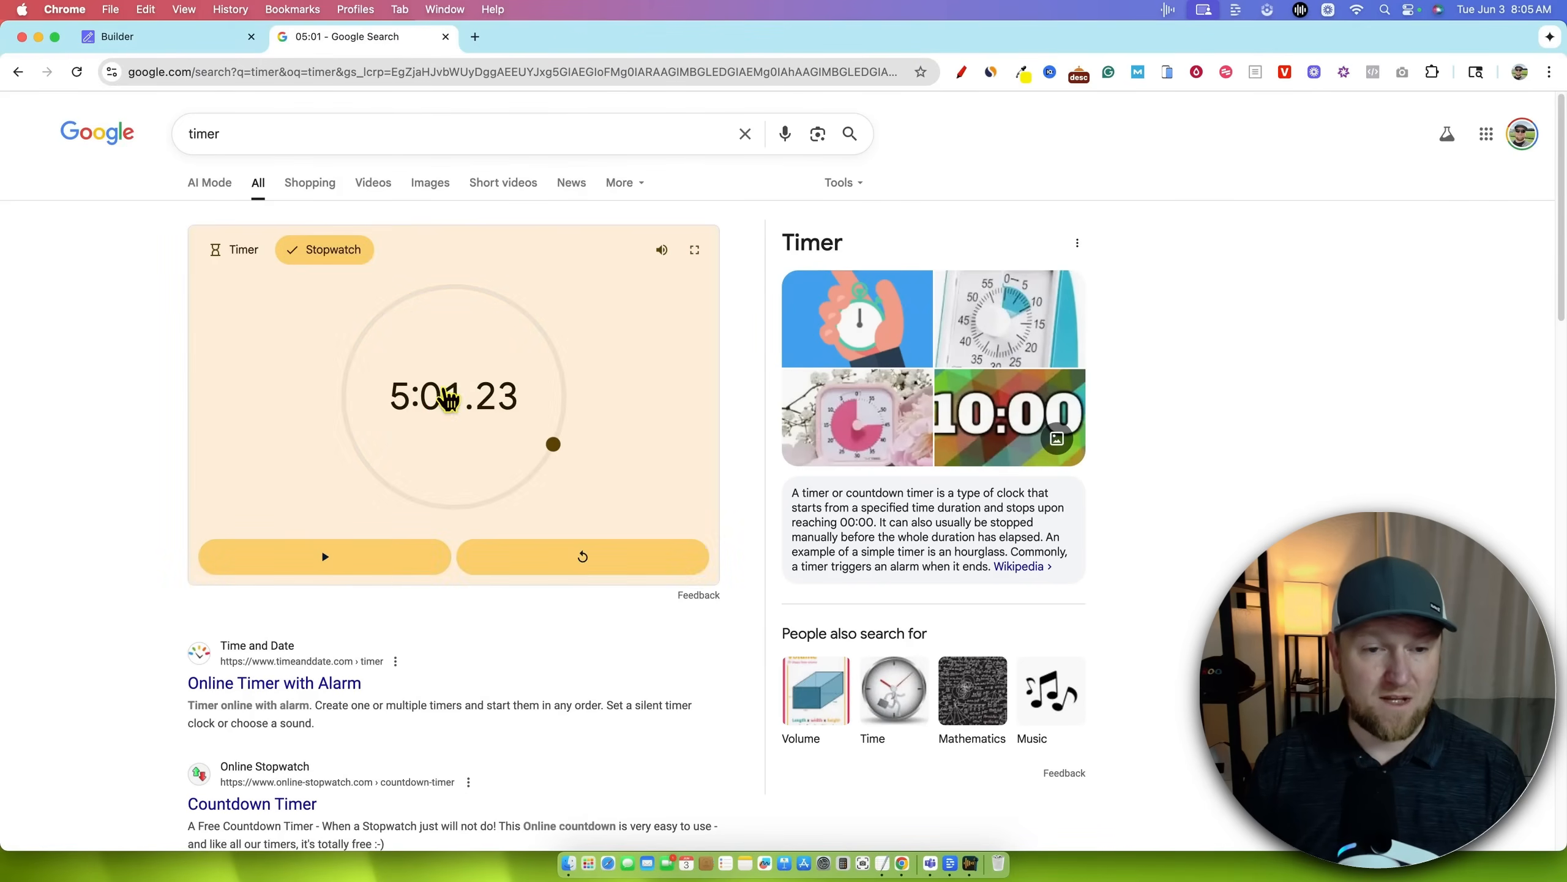
pyautogui.click(195, 50)
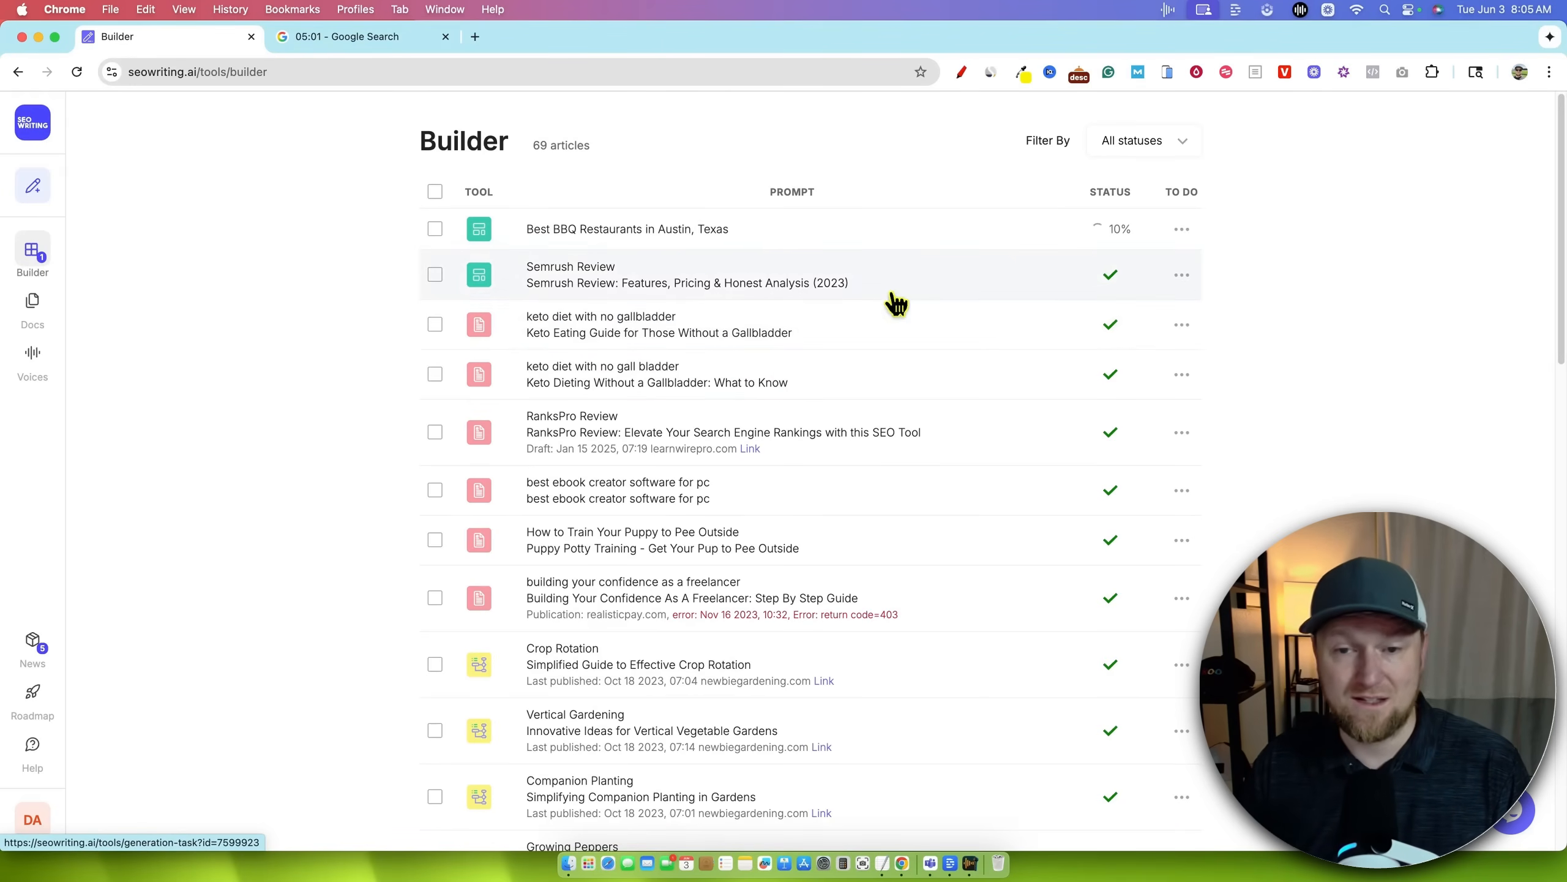
# - Open the generated Semrush Review article and delete the final digit of the year in its title
pyautogui.click(615, 282)
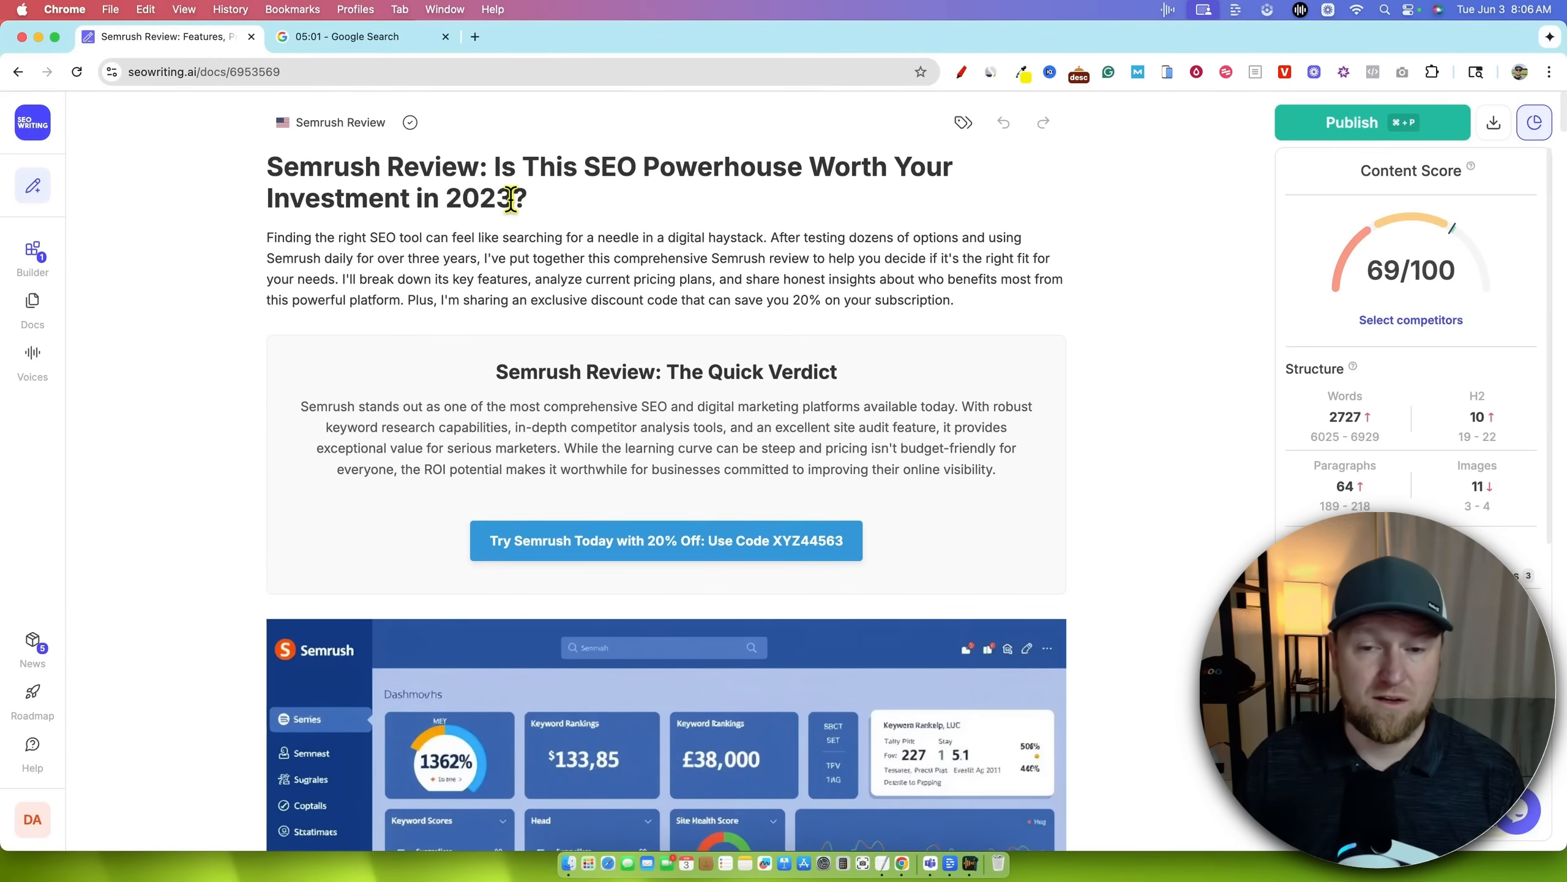
pyautogui.moveTo(508, 198); pyautogui.dragTo(487, 198)
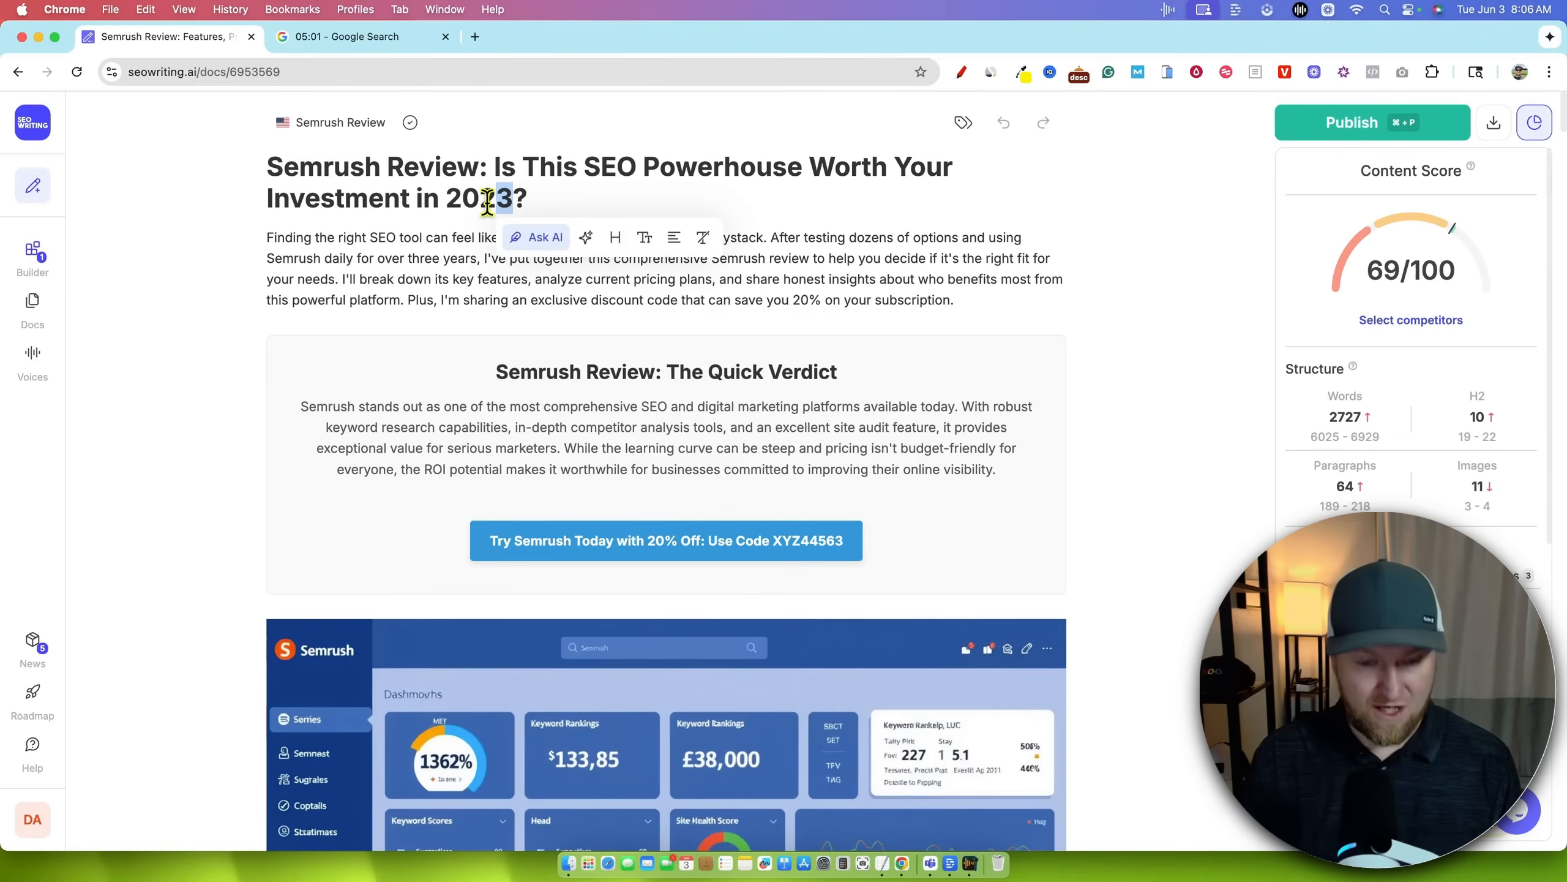
pyautogui.press('BackSpace')
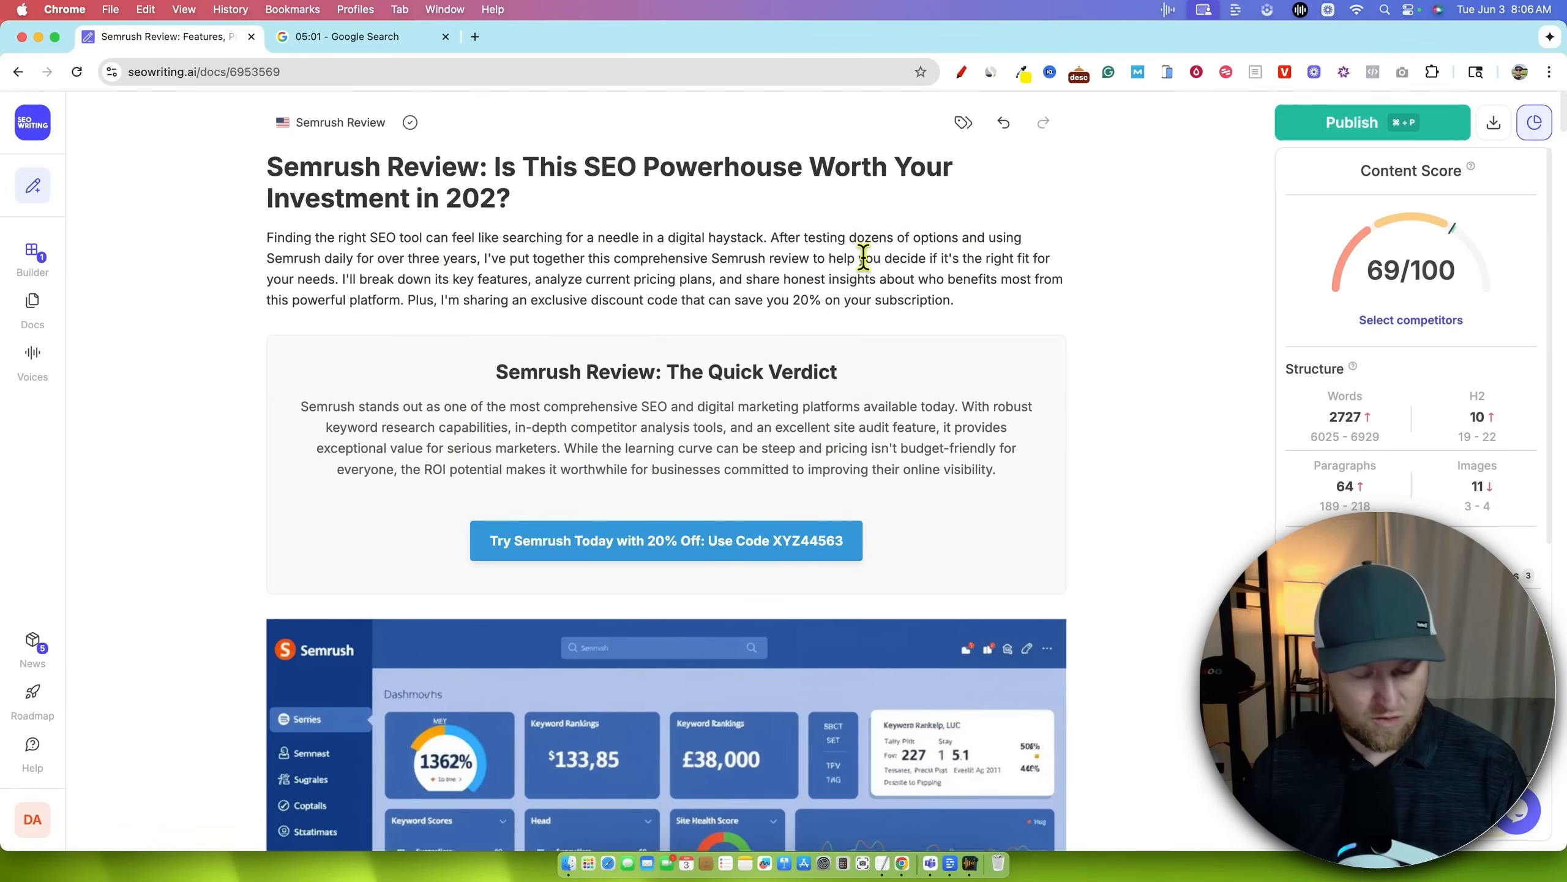
# - Search the article for other mentions of 2023 and complete the title's year as 2025
pyautogui.press('super+f')
pyautogui.write('20')
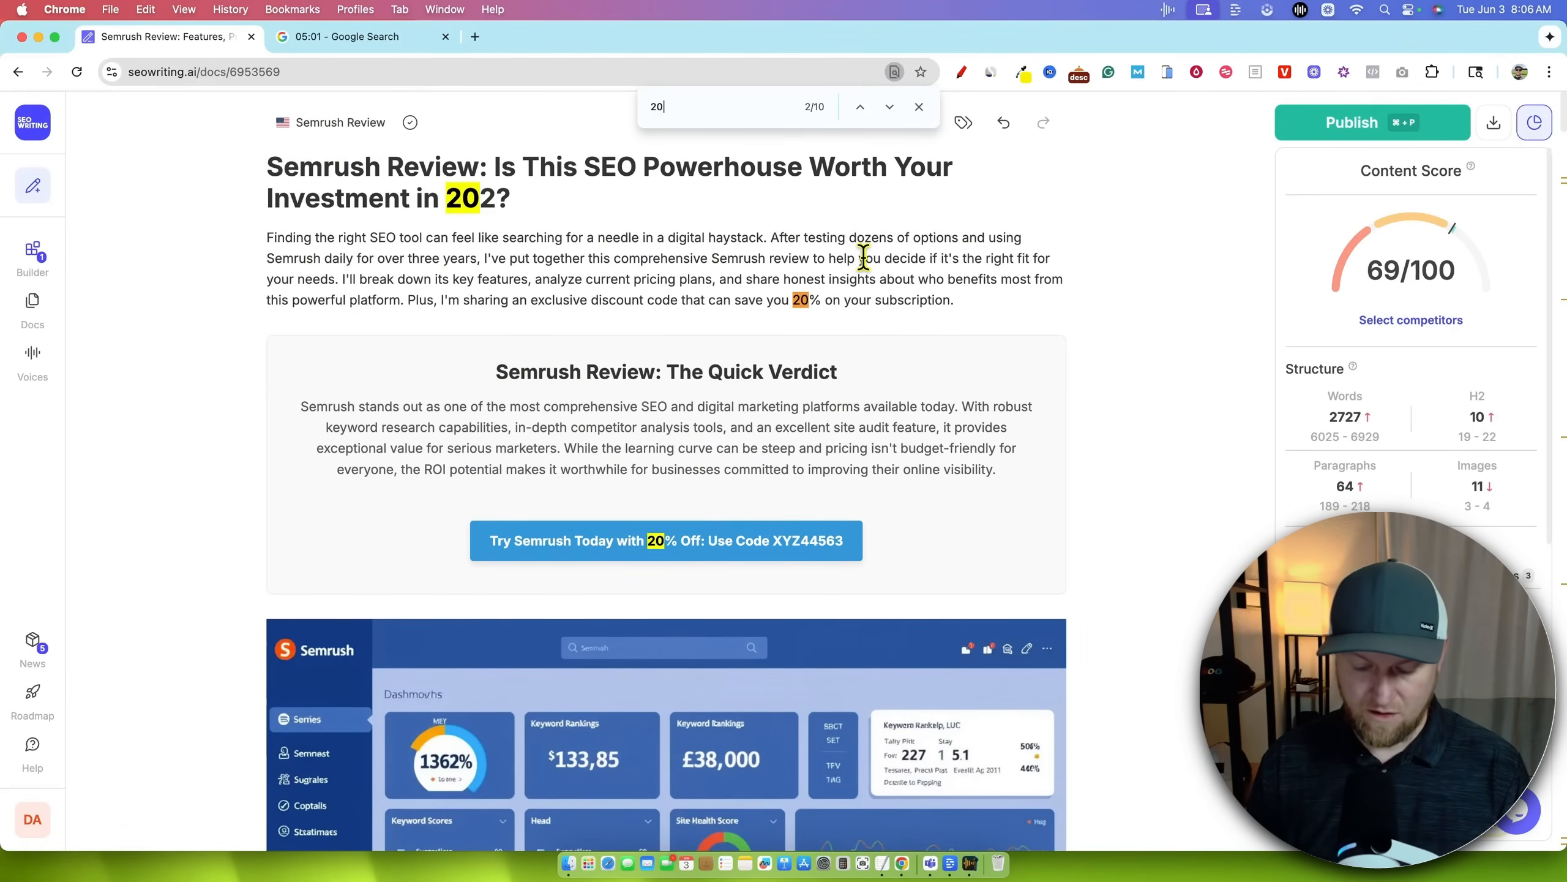
pyautogui.write('23')
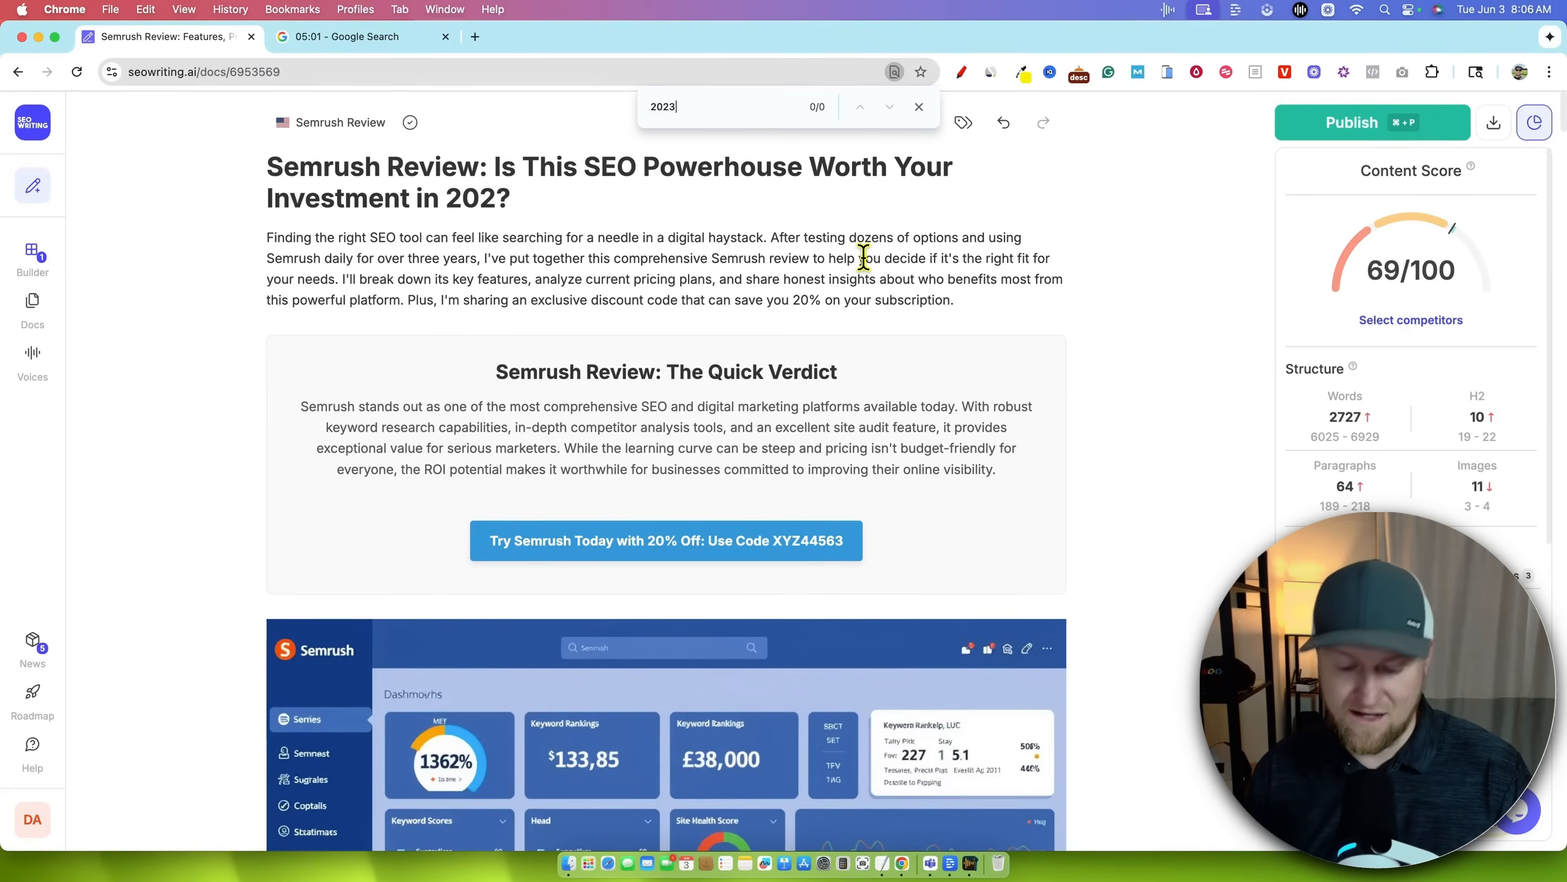
pyautogui.press('BackSpace')
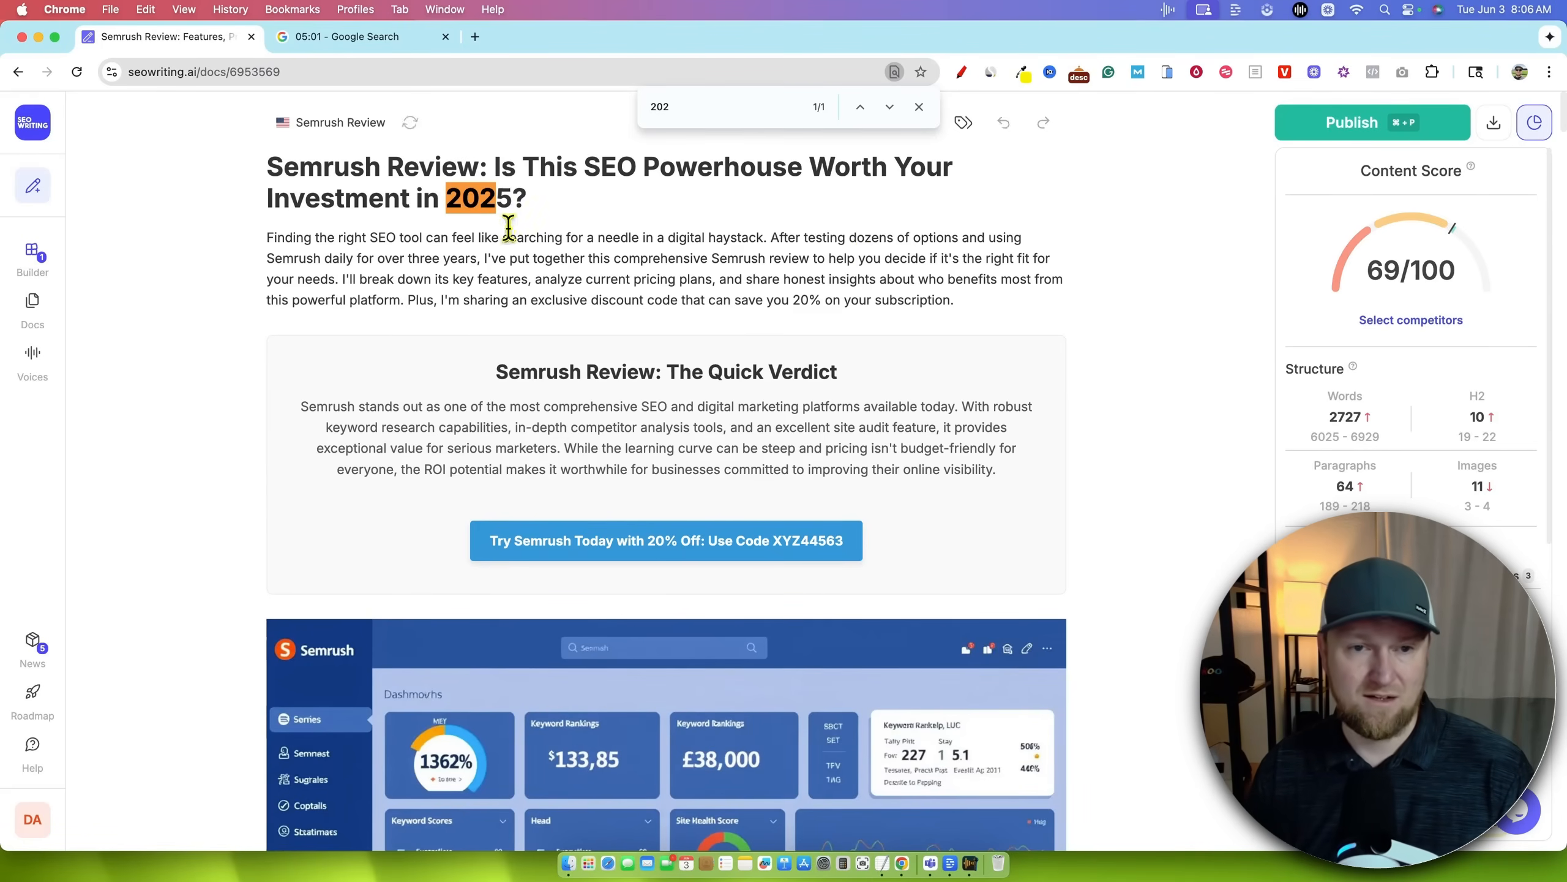
pyautogui.click(919, 107)
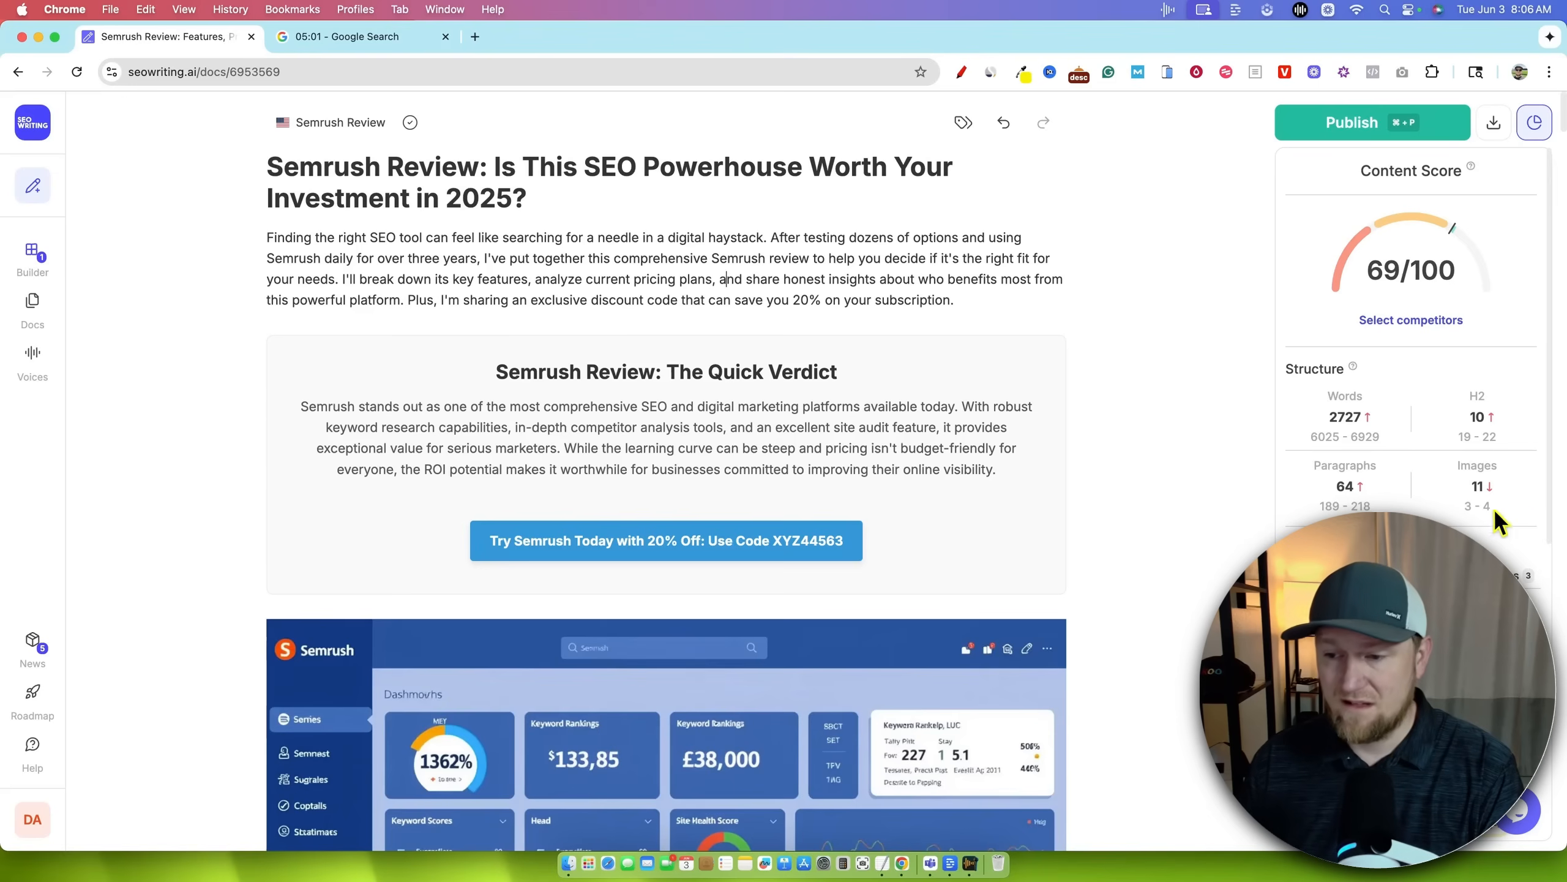
# - Review the article's content score, structure figures and keyword term usage
pyautogui.scroll(-1, 1494, 507)
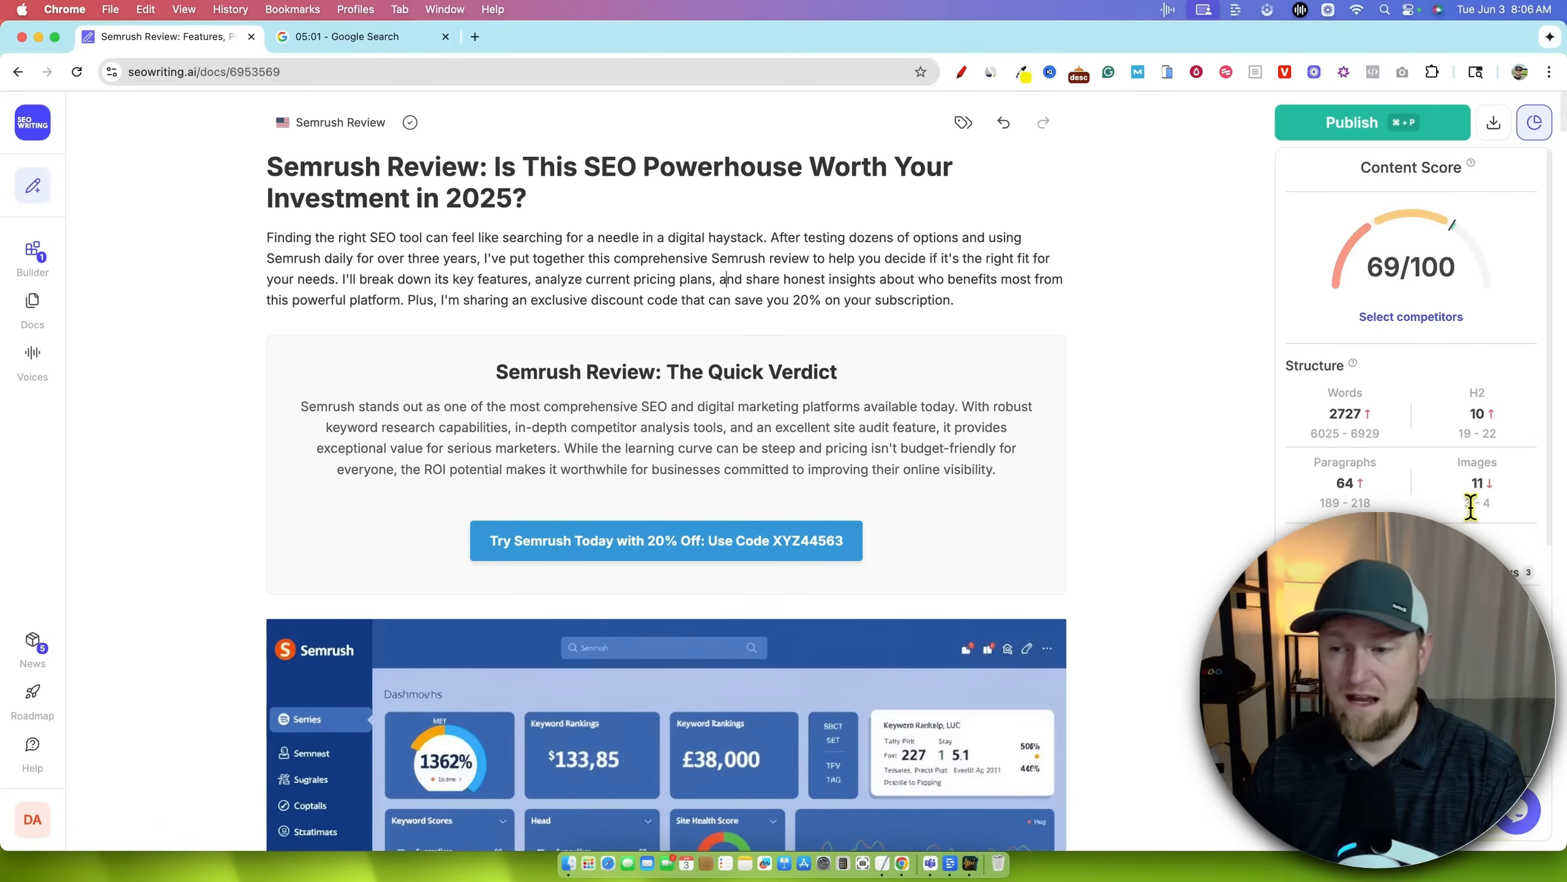
pyautogui.scroll(-3, 1471, 507)
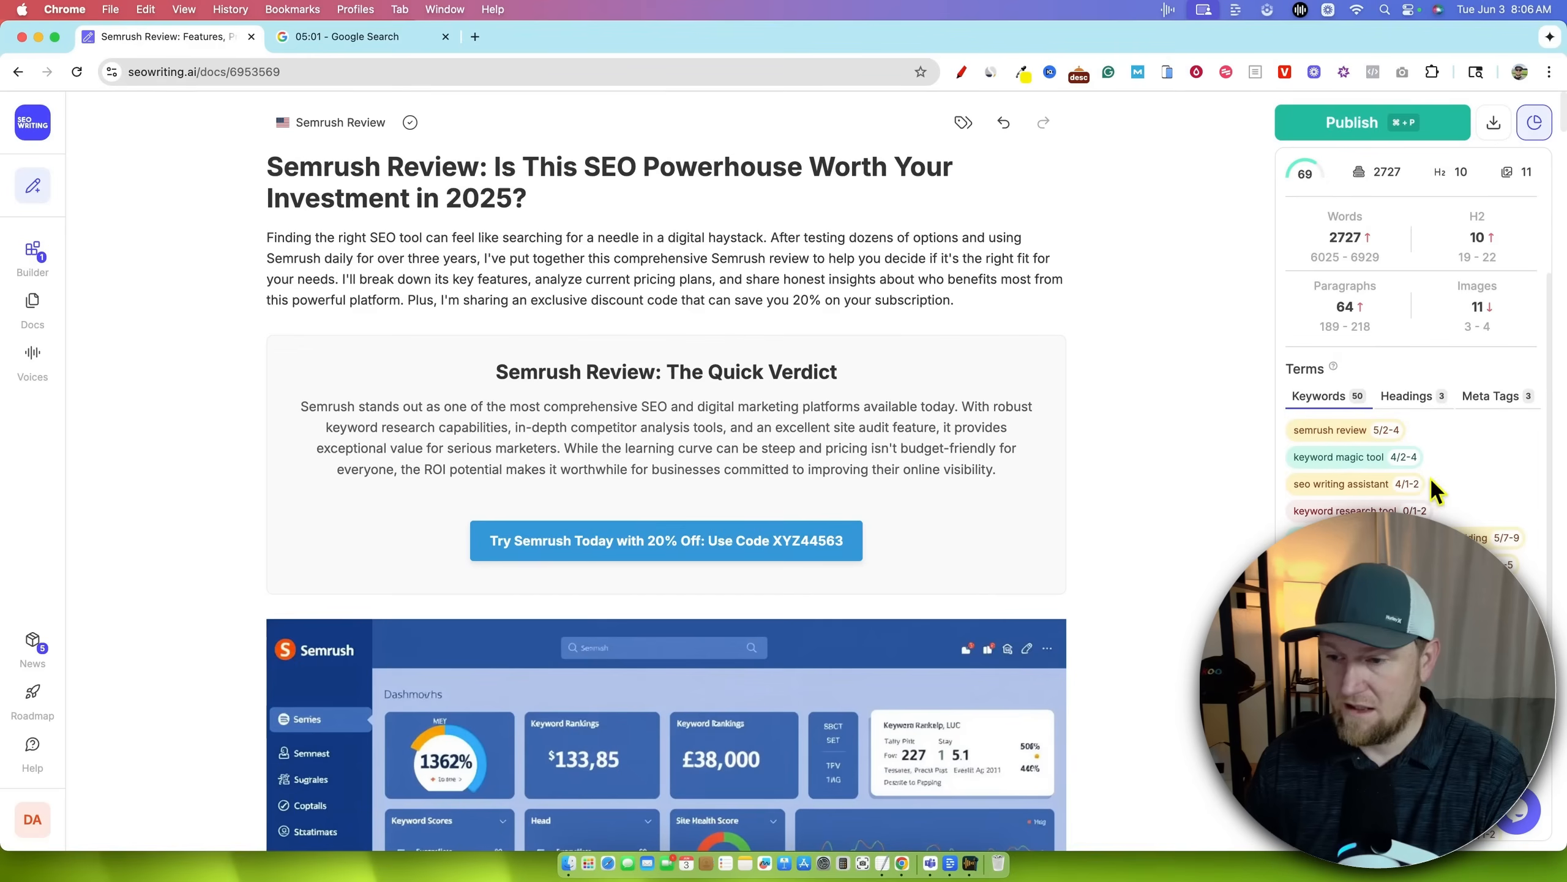
pyautogui.scroll(-5, 1309, 494)
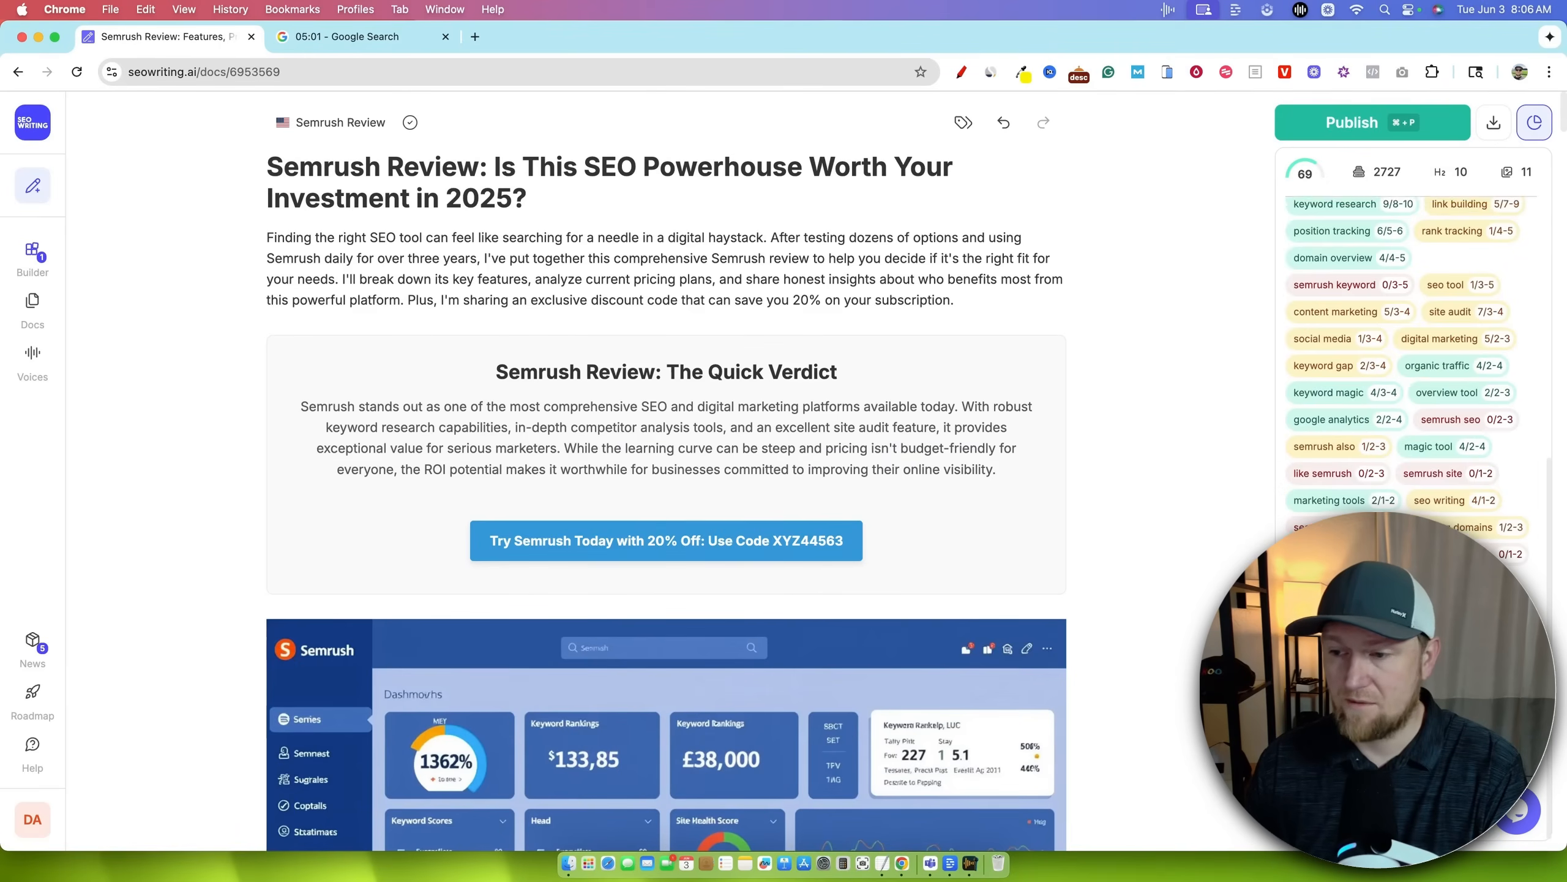
pyautogui.scroll(8, 1358, 432)
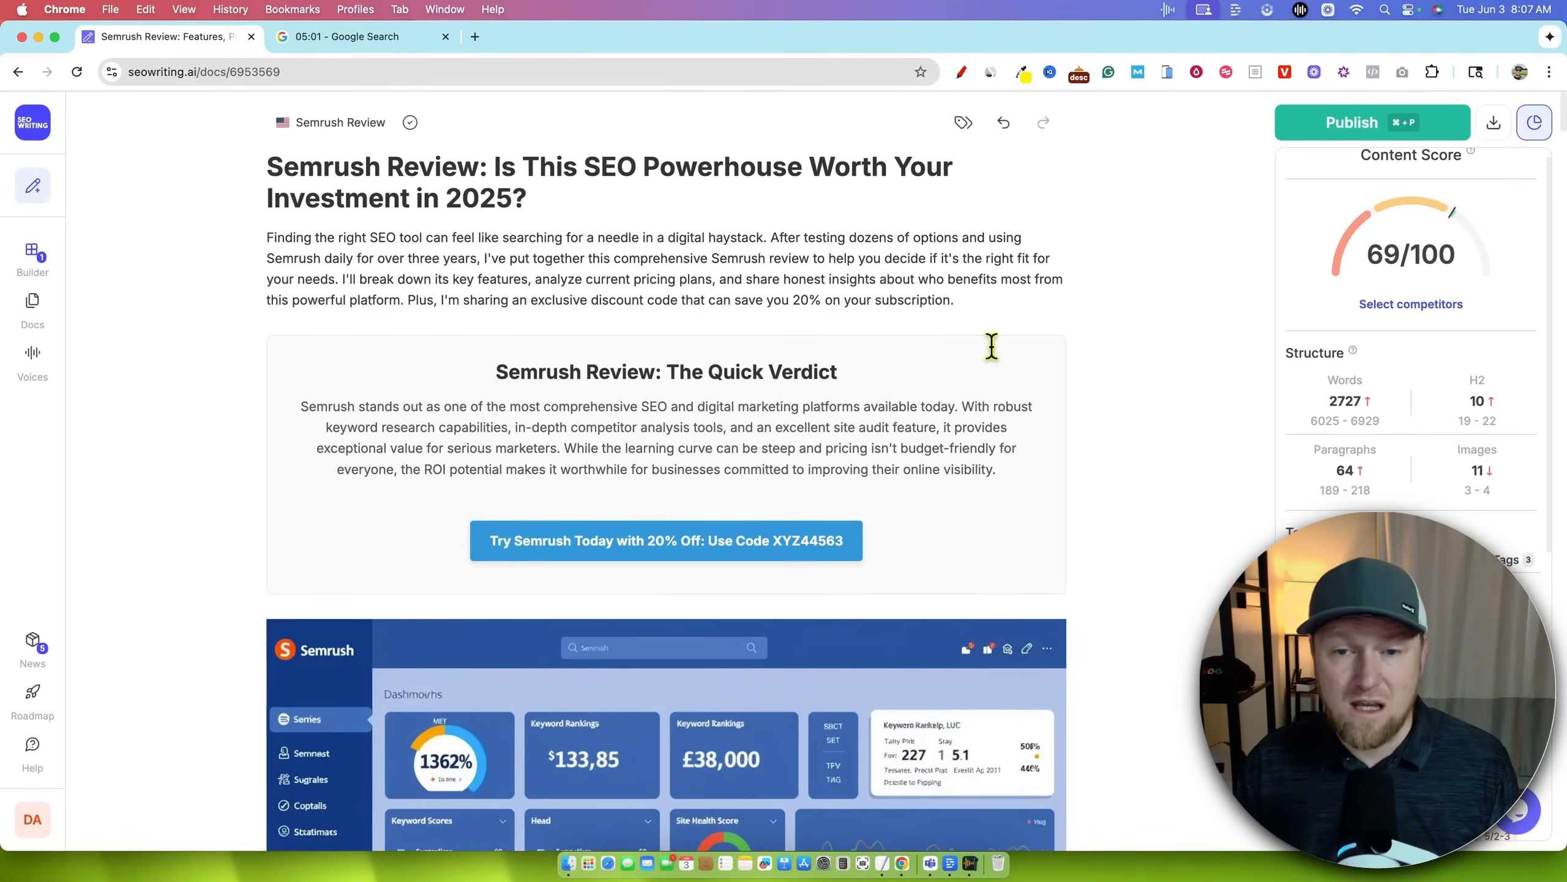
# - Review the article's introduction, including its claims about years of use, pricing insights and the 20% discount code
pyautogui.moveTo(941, 301); pyautogui.dragTo(401, 259)
pyautogui.click(902, 279)
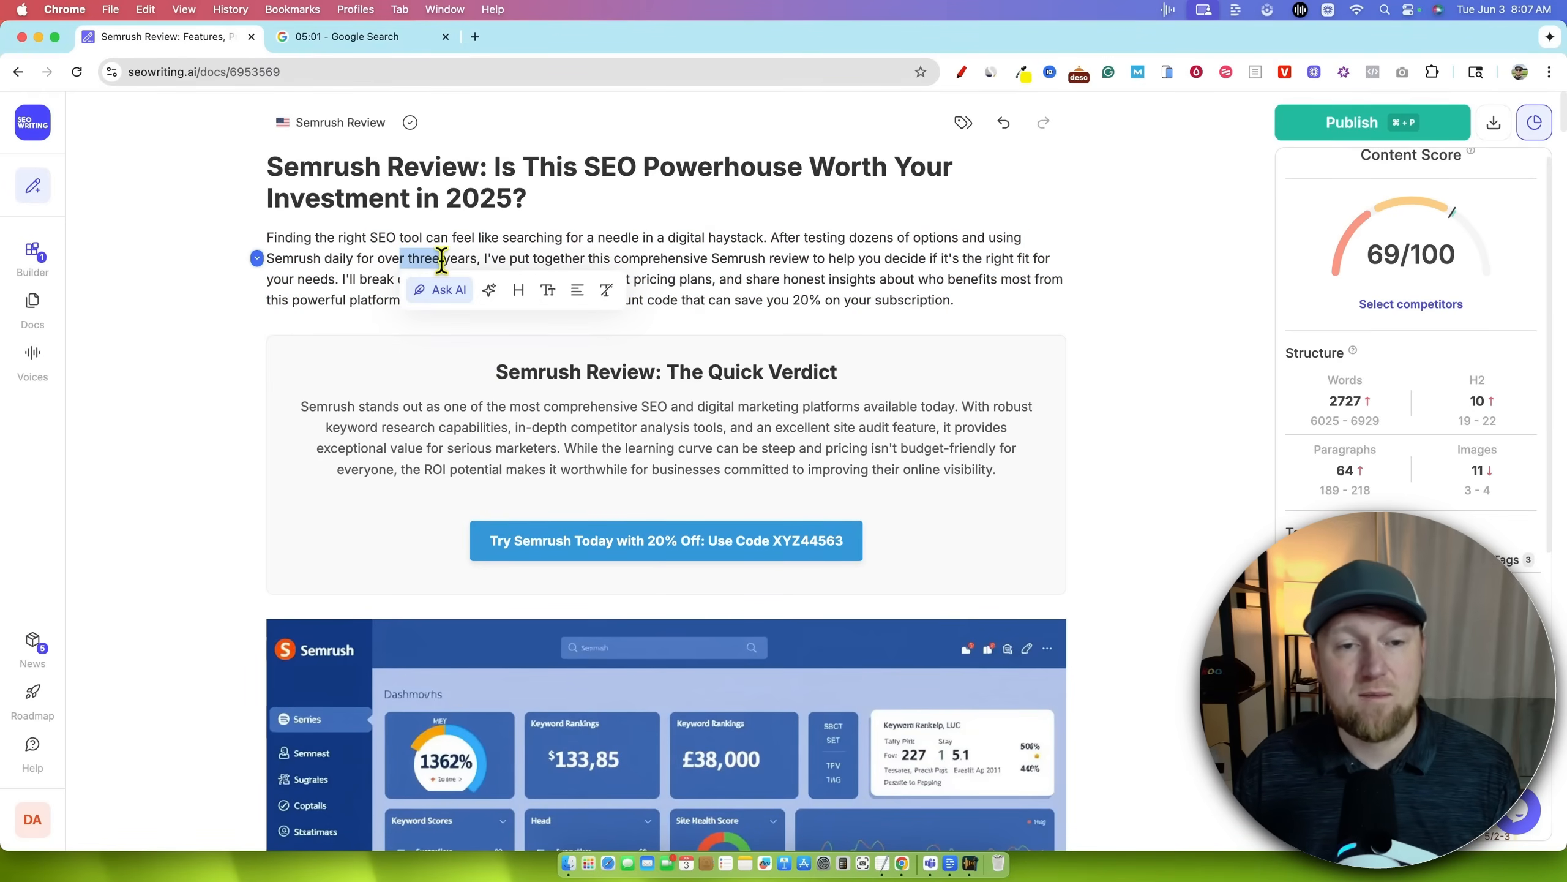
pyautogui.click(435, 259)
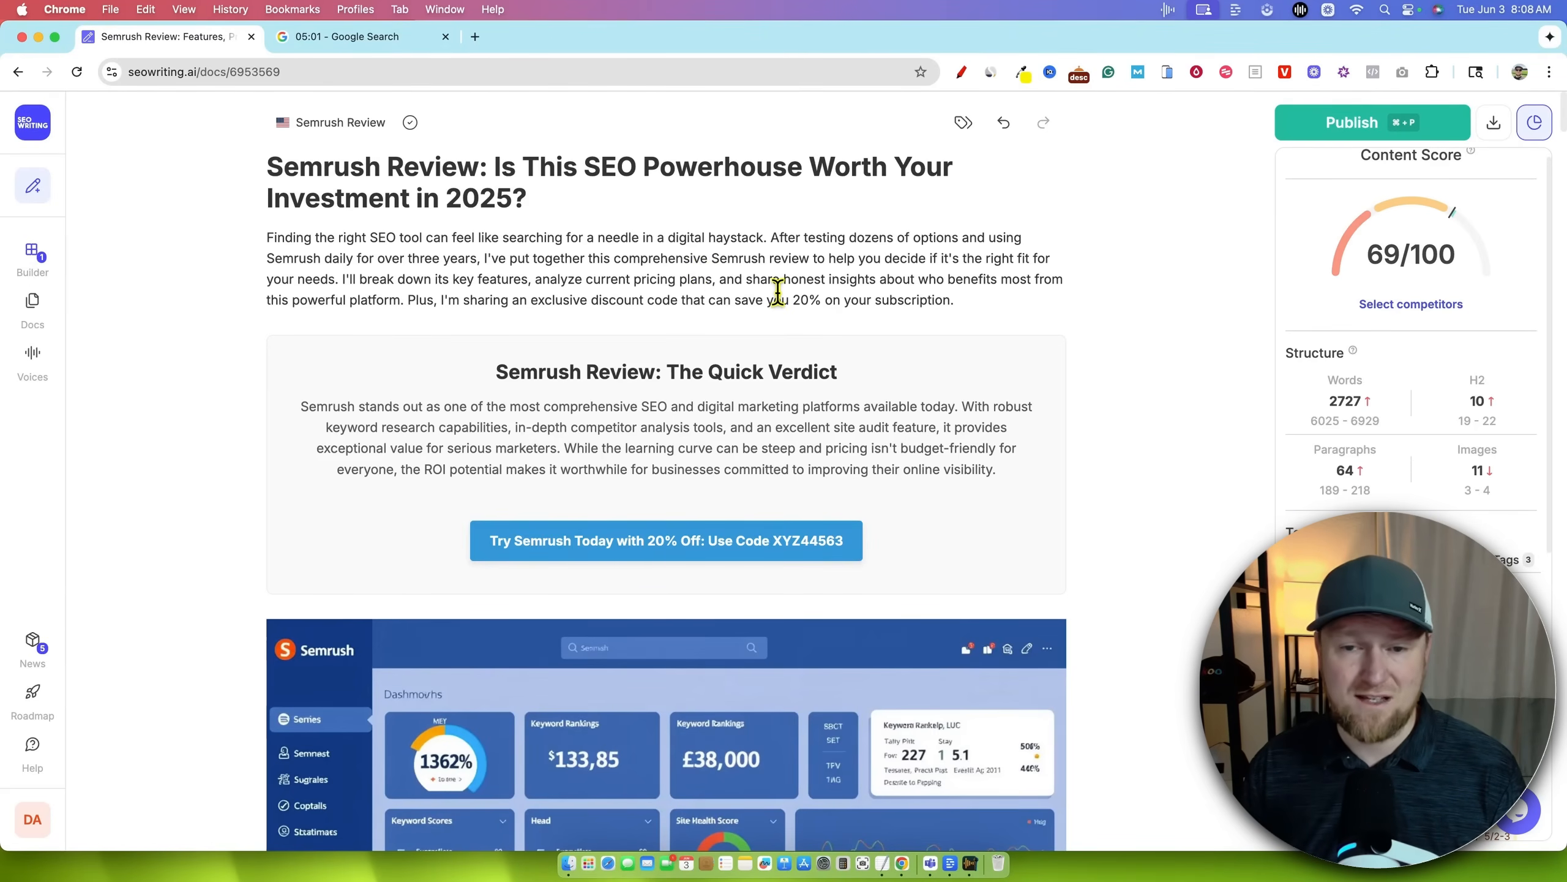
pyautogui.click(798, 300)
pyautogui.click(859, 299)
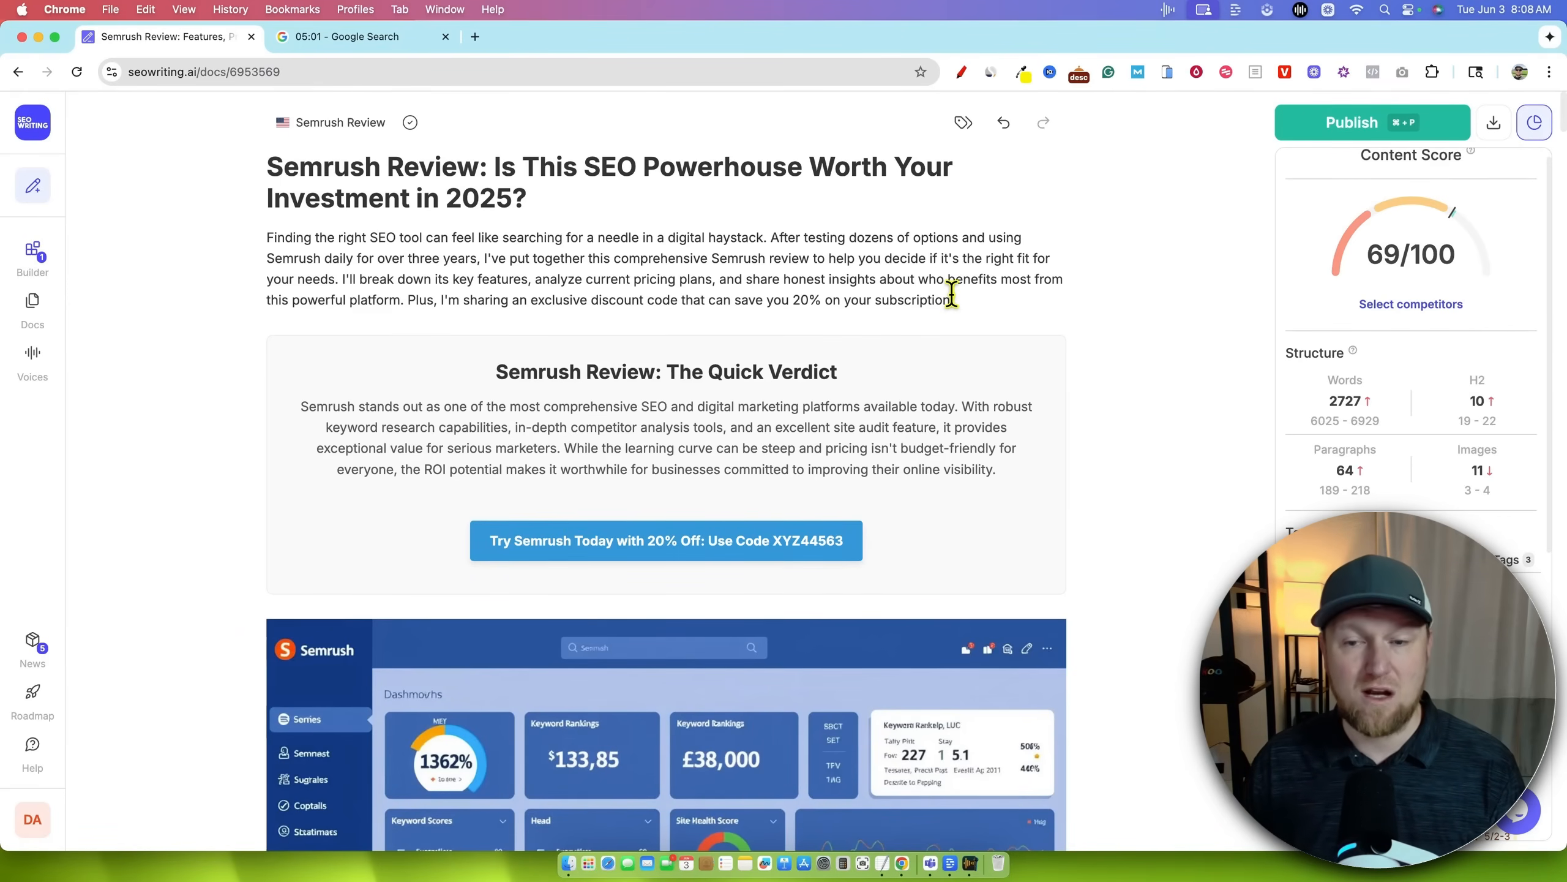
pyautogui.moveTo(954, 299); pyautogui.dragTo(584, 281)
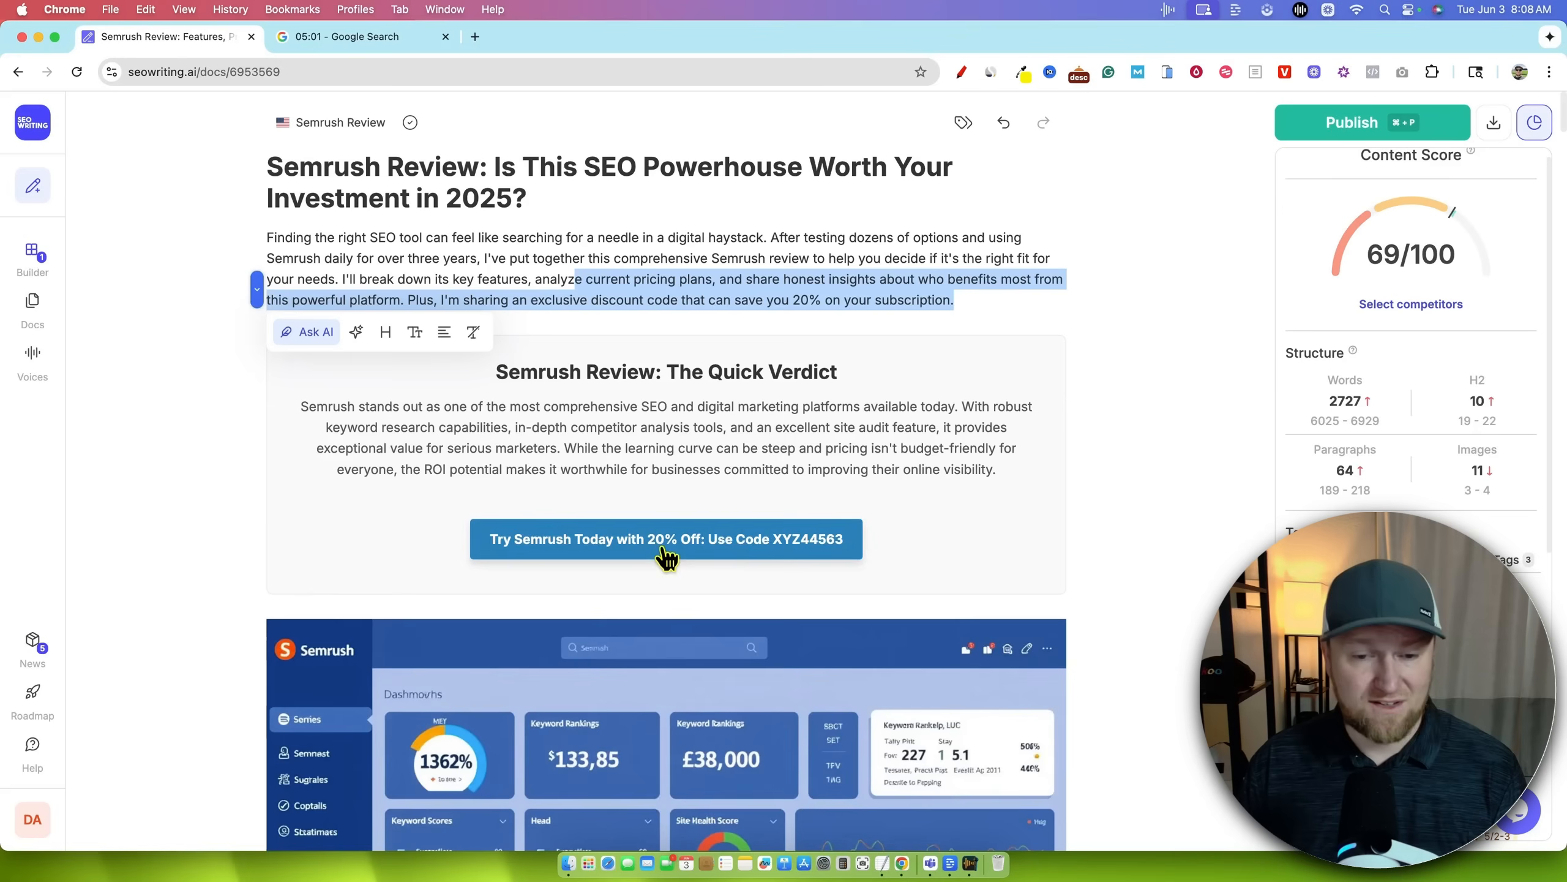
pyautogui.click(841, 446)
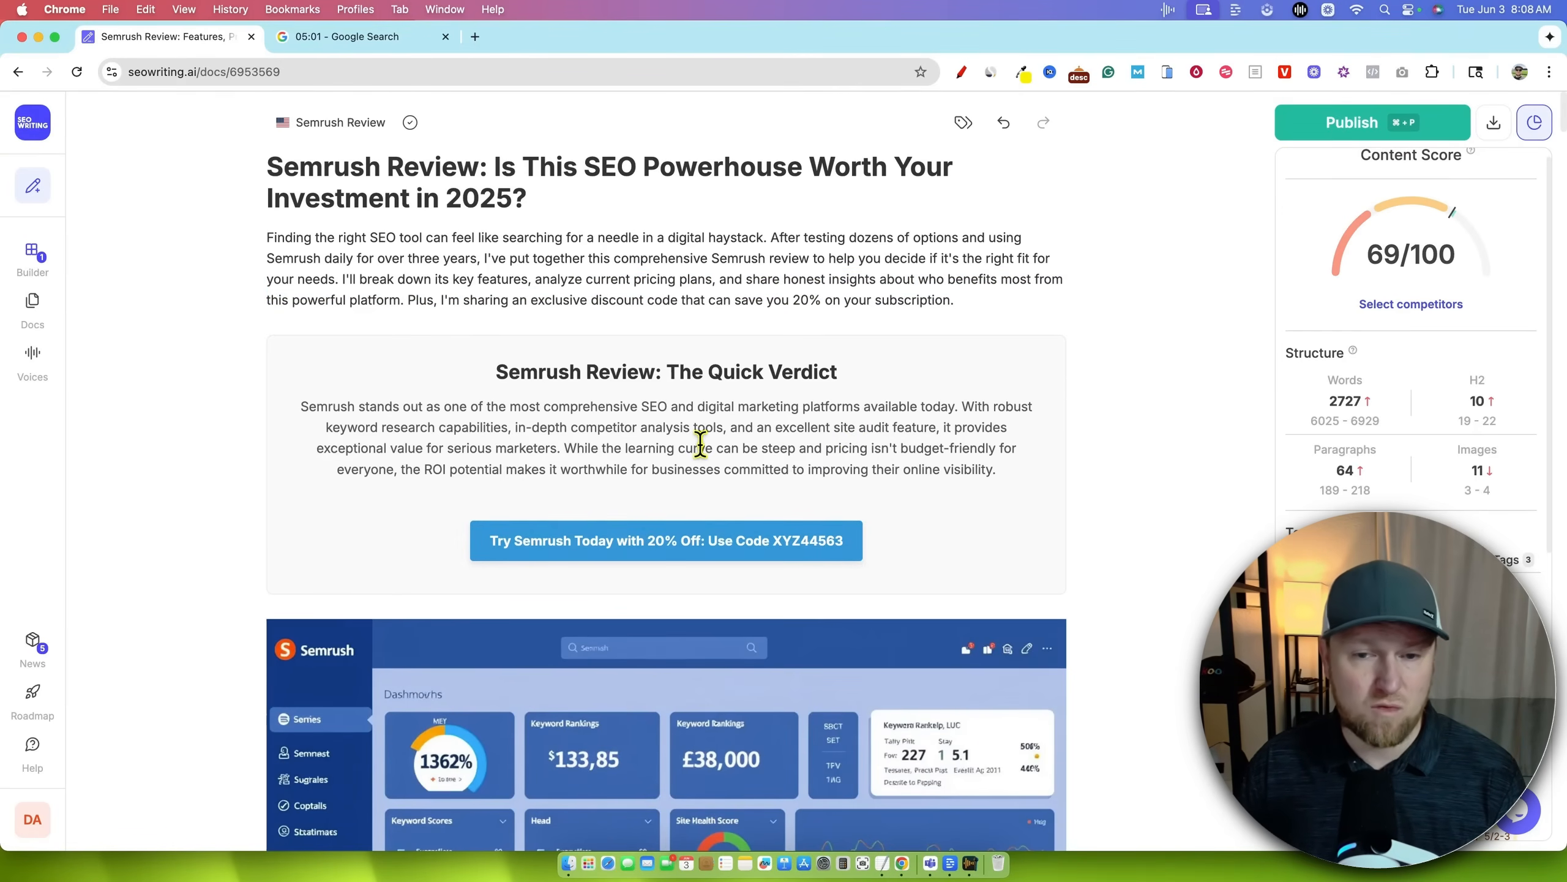
# - Review the Quick Verdict box below the introduction, including its opening sentence about Semrush
pyautogui.scroll(-1, 701, 444)
pyautogui.scroll(-3, 700, 444)
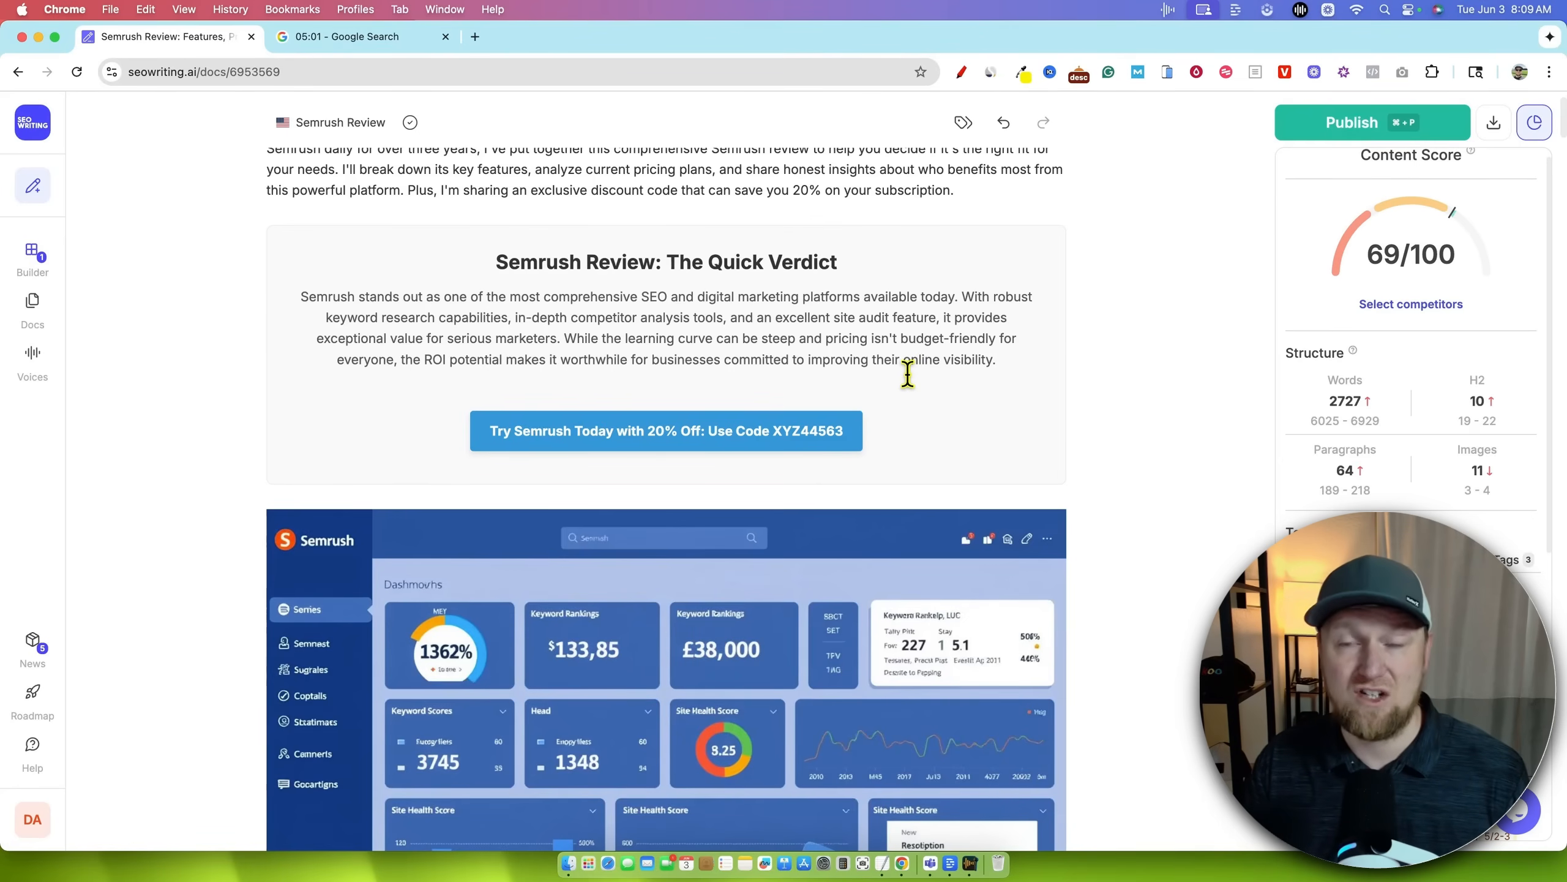
pyautogui.scroll(-1, 926, 378)
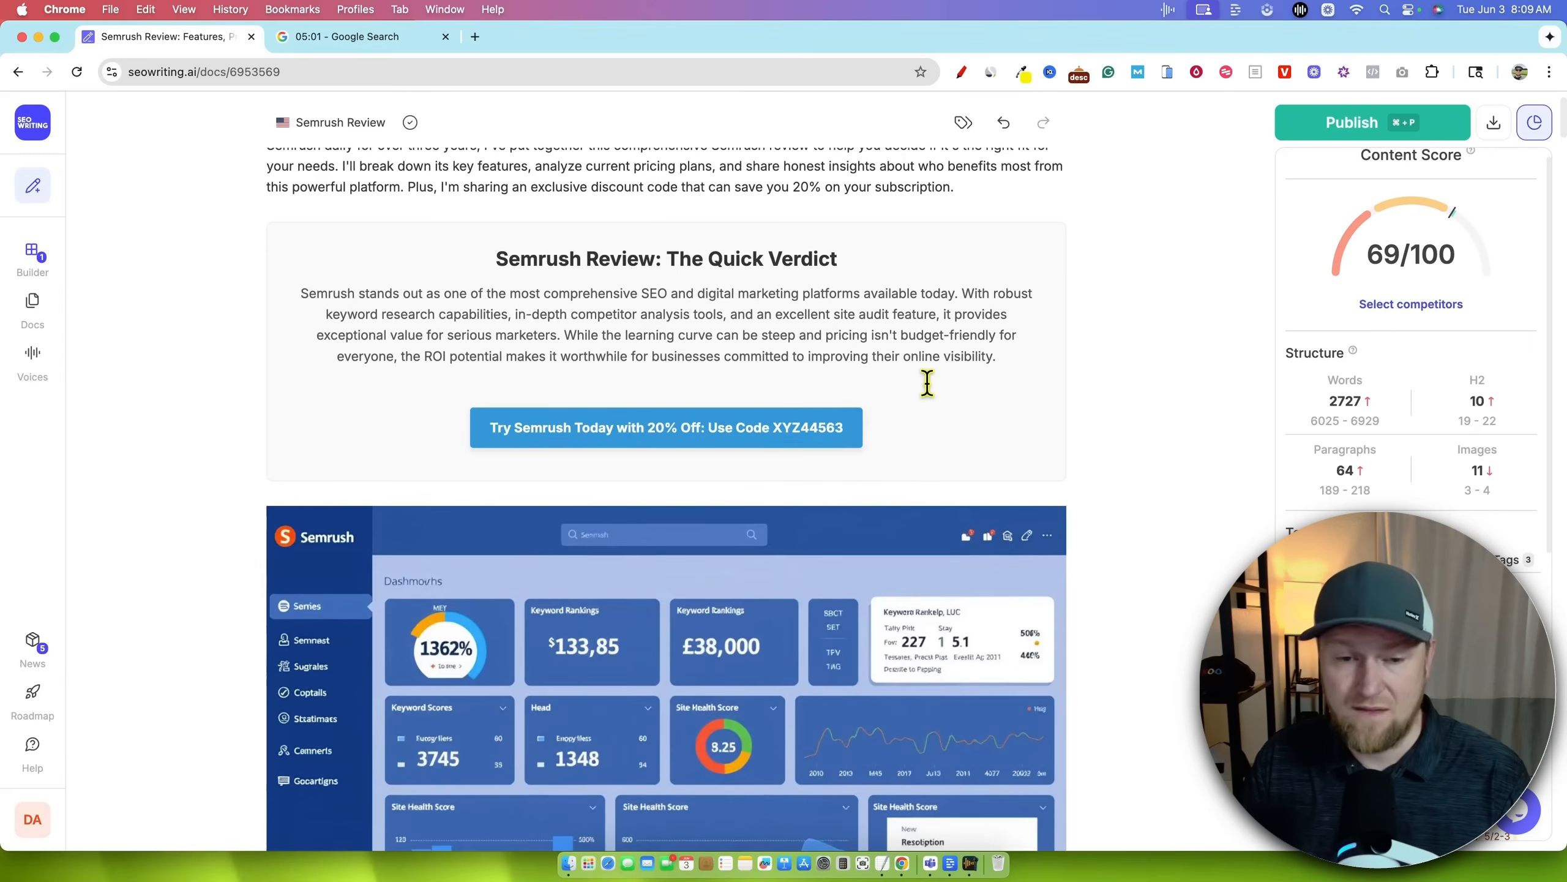
pyautogui.scroll(-2, 710, 292)
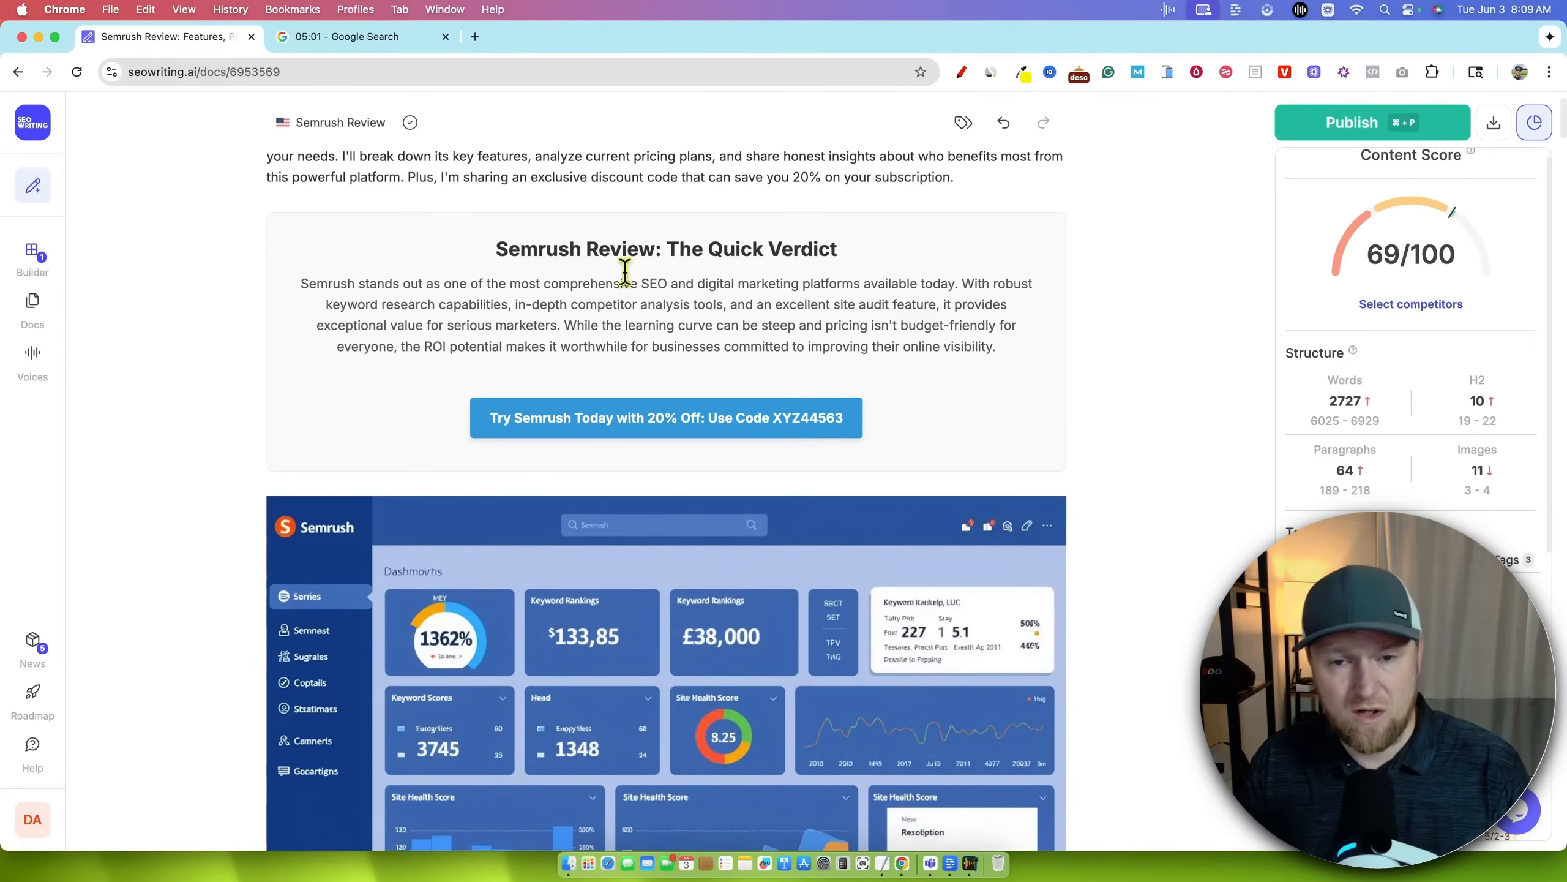
pyautogui.scroll(-3, 617, 349)
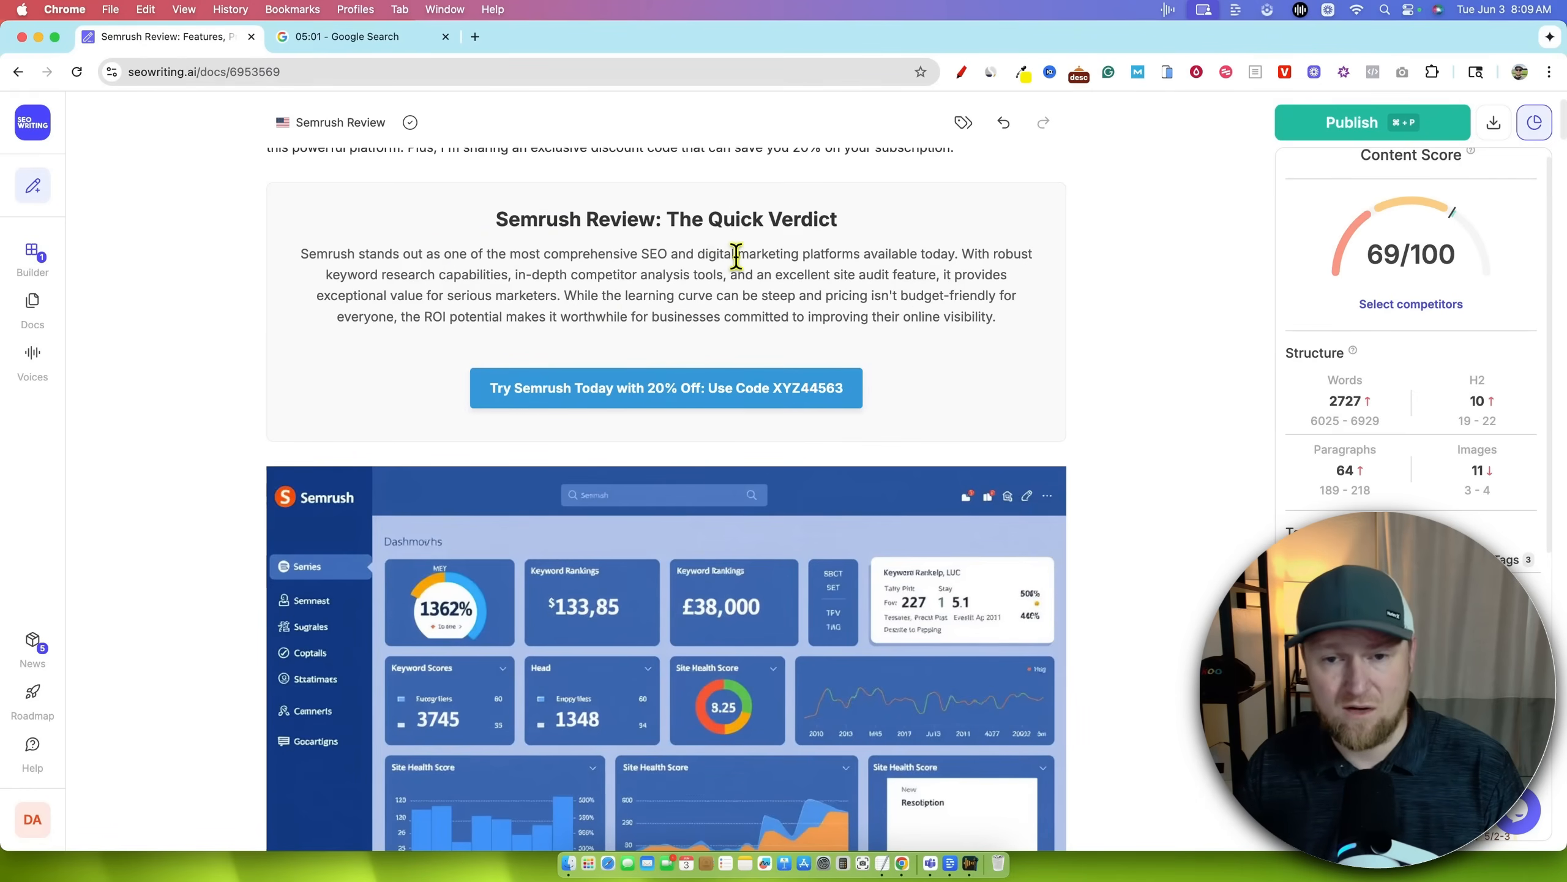
pyautogui.moveTo(949, 253); pyautogui.dragTo(371, 252)
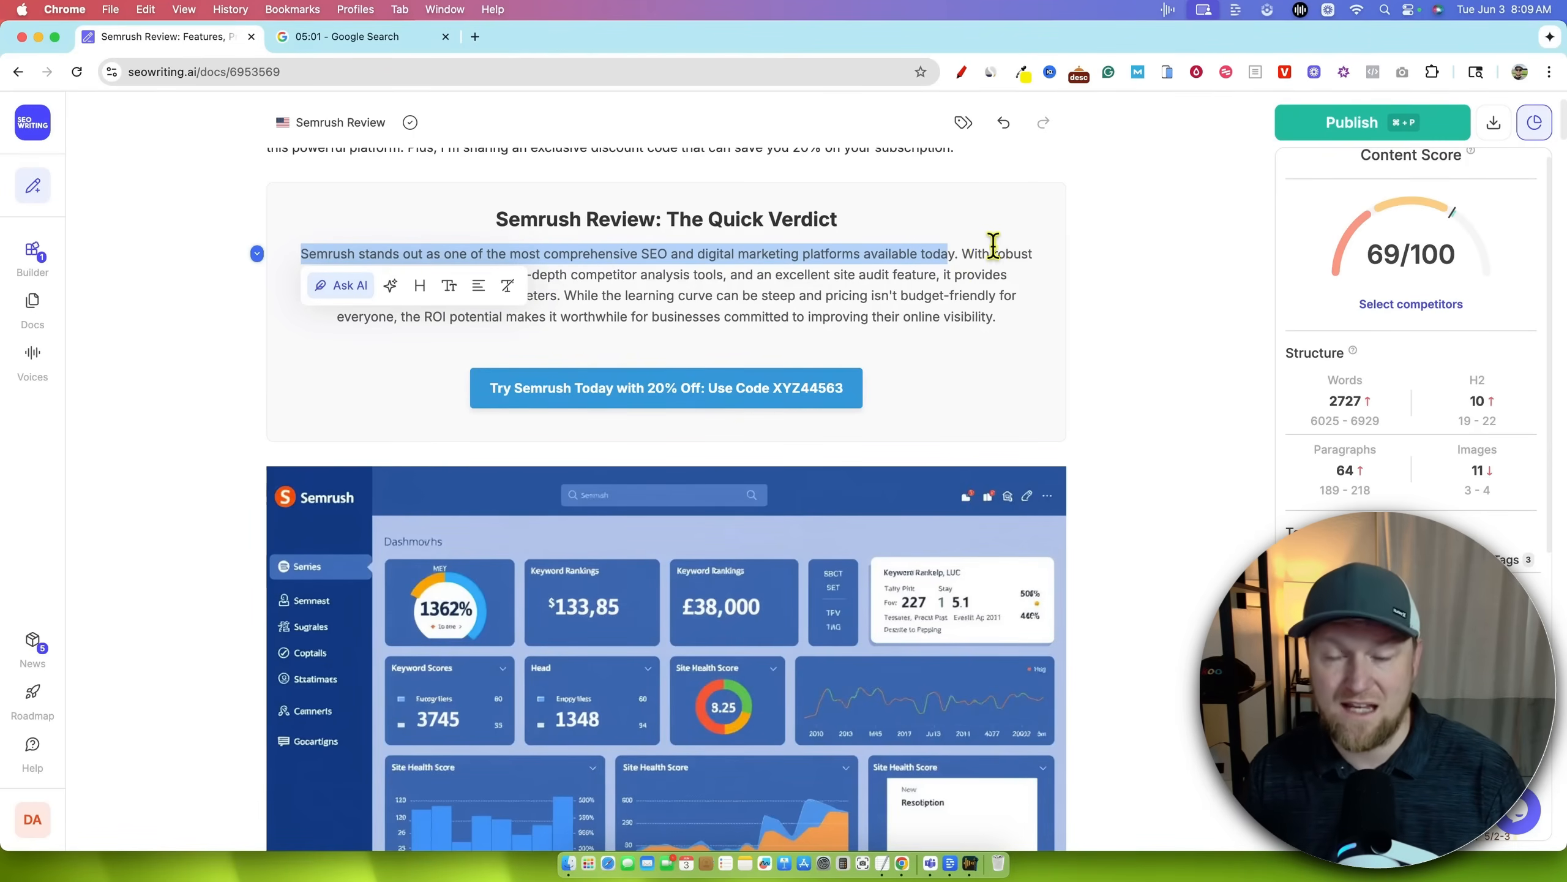
pyautogui.click(947, 297)
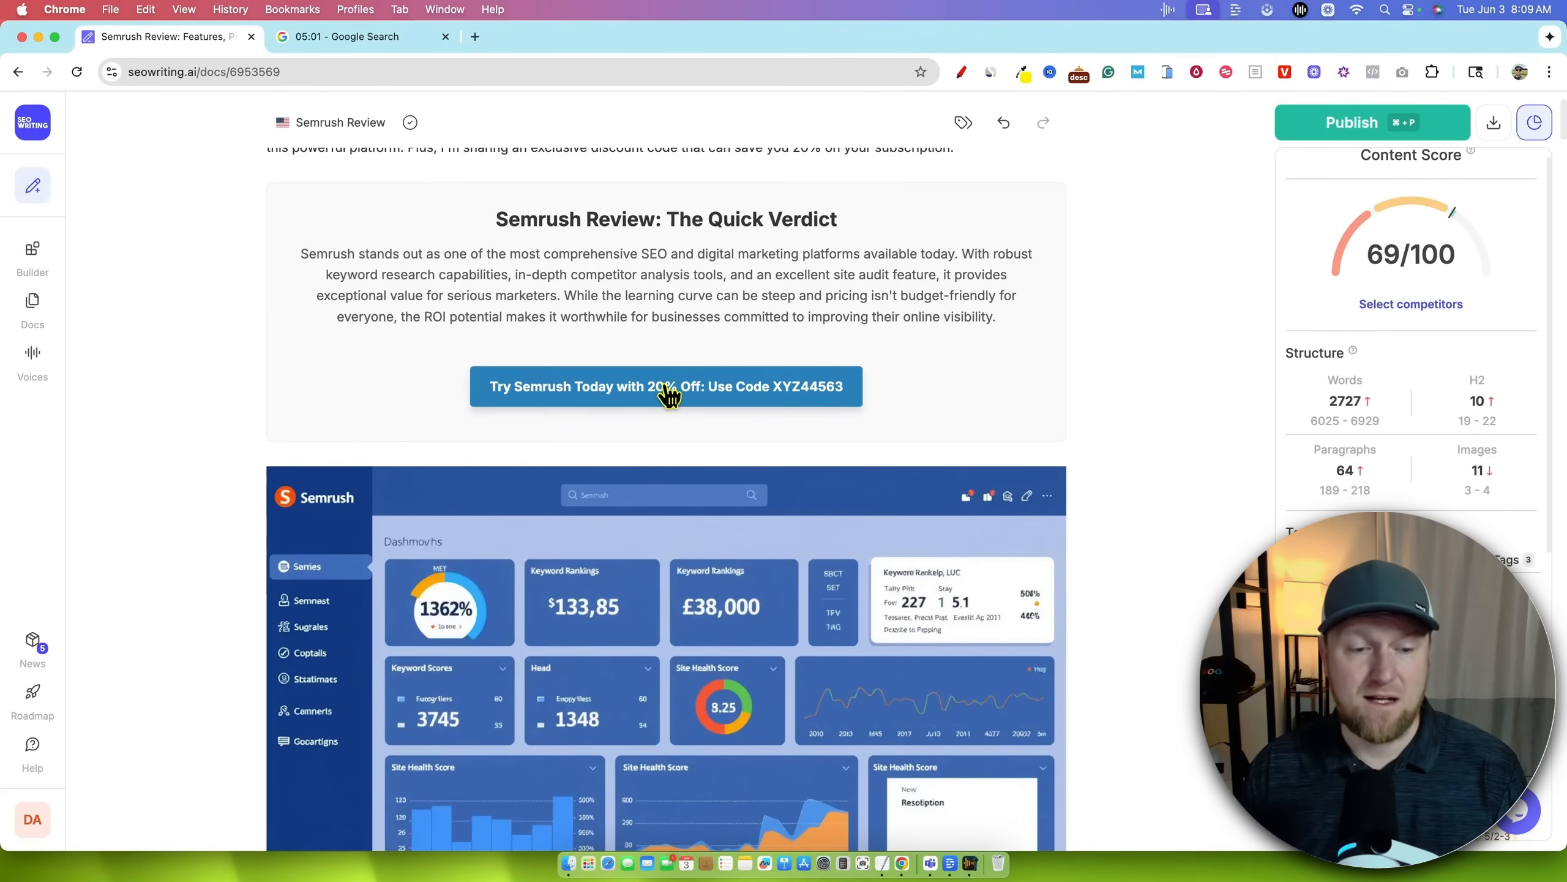
pyautogui.click(591, 387)
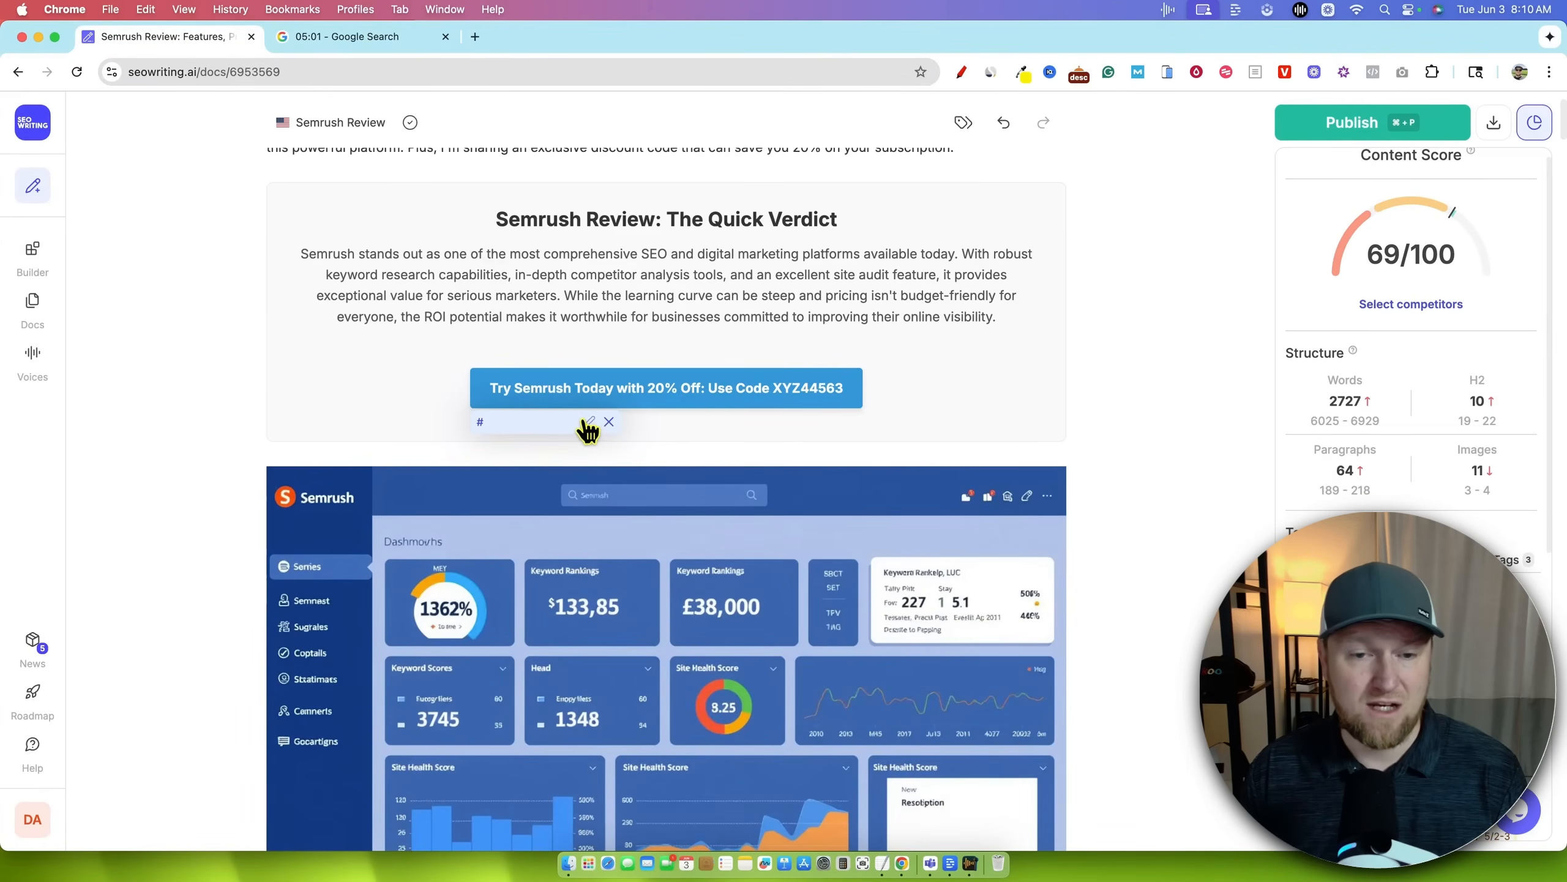
pyautogui.click(588, 422)
pyautogui.write(';laksdjf;aowjefd')
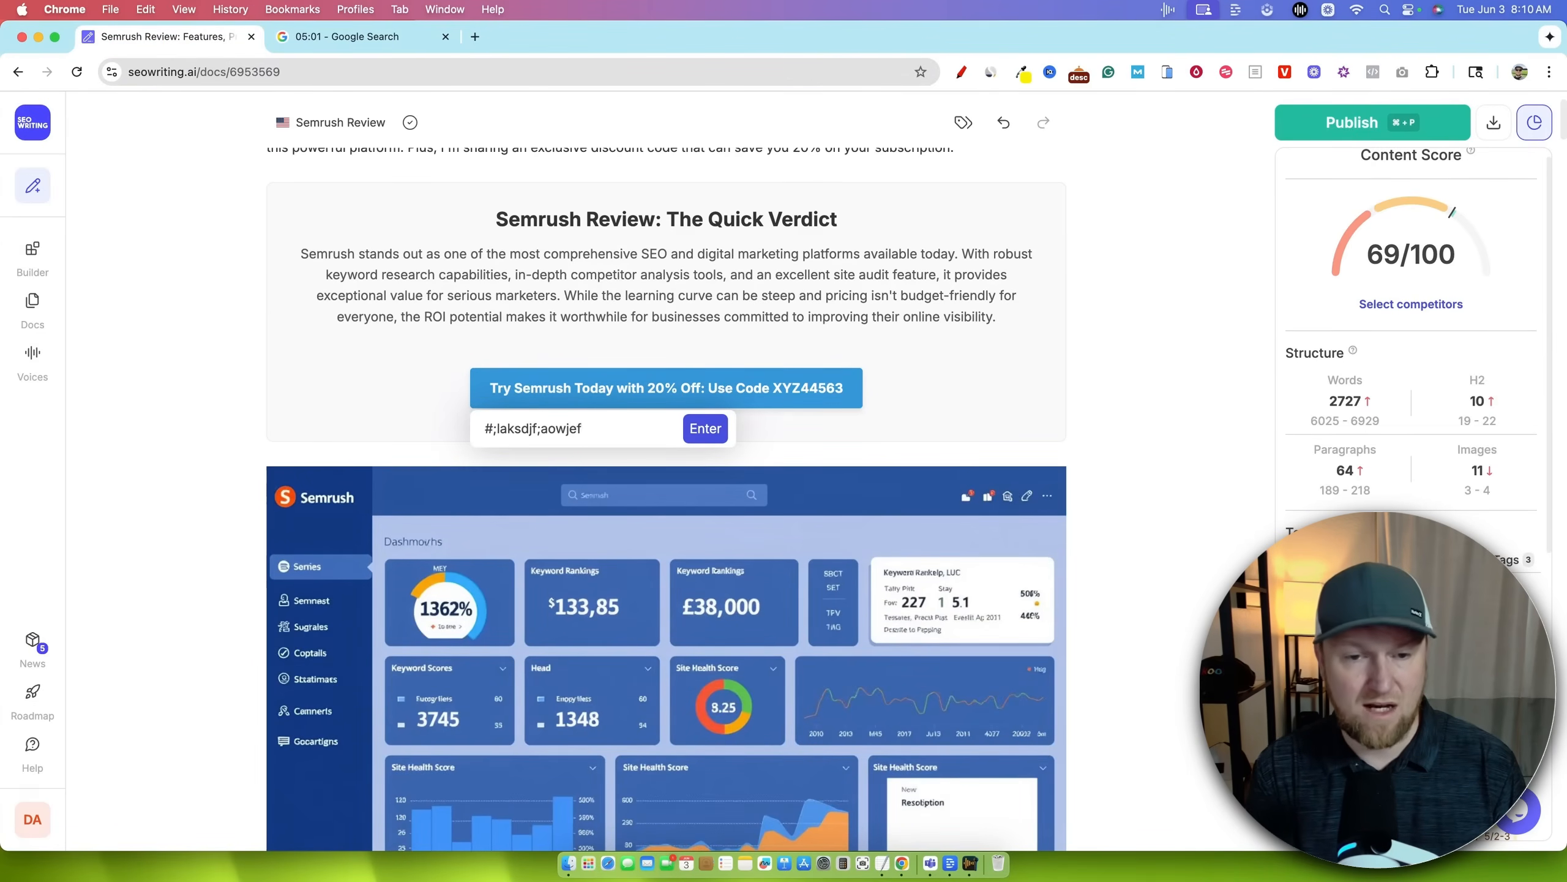
pyautogui.press('BackSpace')
pyautogui.press('BackSpace')
pyautogui.press('BackSpace')
pyautogui.press('BackSpace')
pyautogui.press('BackSpace')
pyautogui.press('BackSpace')
pyautogui.press('BackSpace')
pyautogui.press('BackSpace')
pyautogui.press('BackSpace')
pyautogui.press('BackSpace')
pyautogui.press('BackSpace')
pyautogui.press('BackSpace')
pyautogui.press('BackSpace')
pyautogui.press('Return')
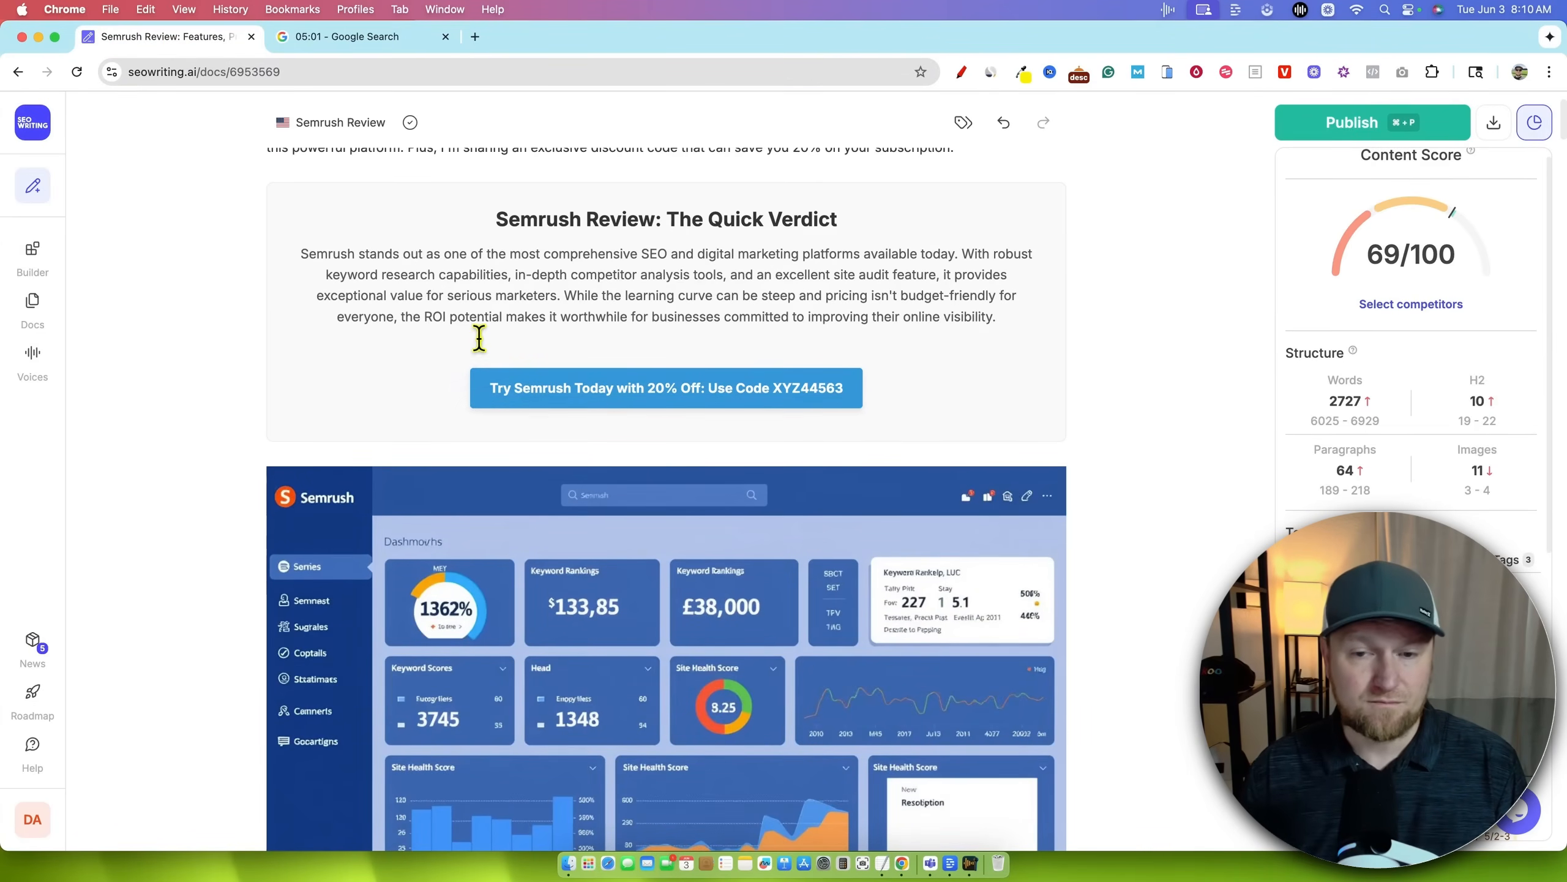
pyautogui.click(685, 297)
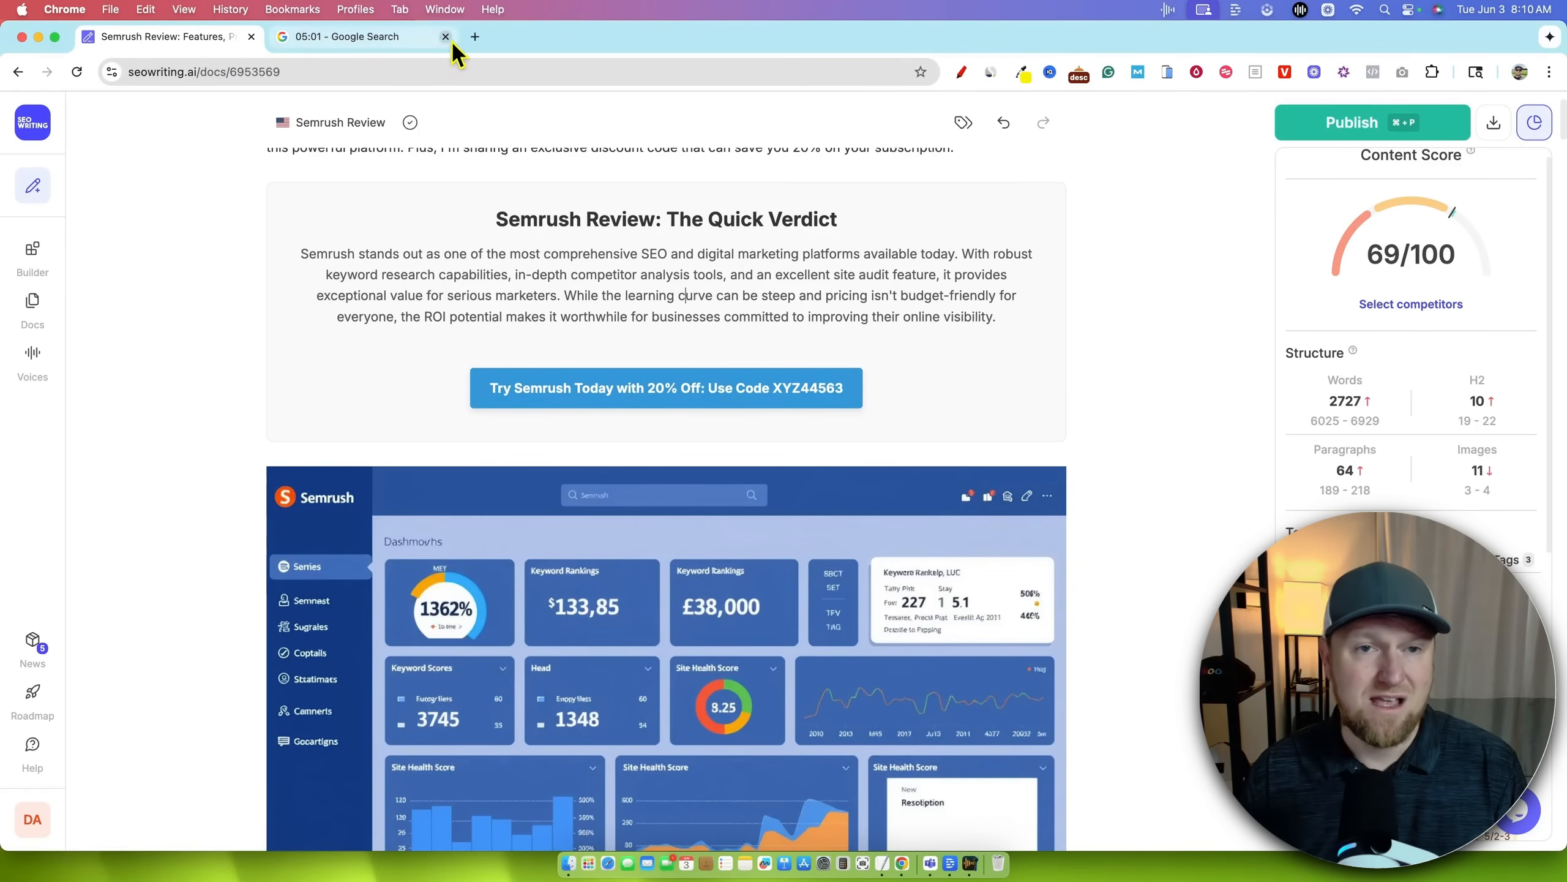
# - Open Switchy in a new tab, search the Learnwire links for "sem" and copy the Semrush short link
pyautogui.click(475, 36)
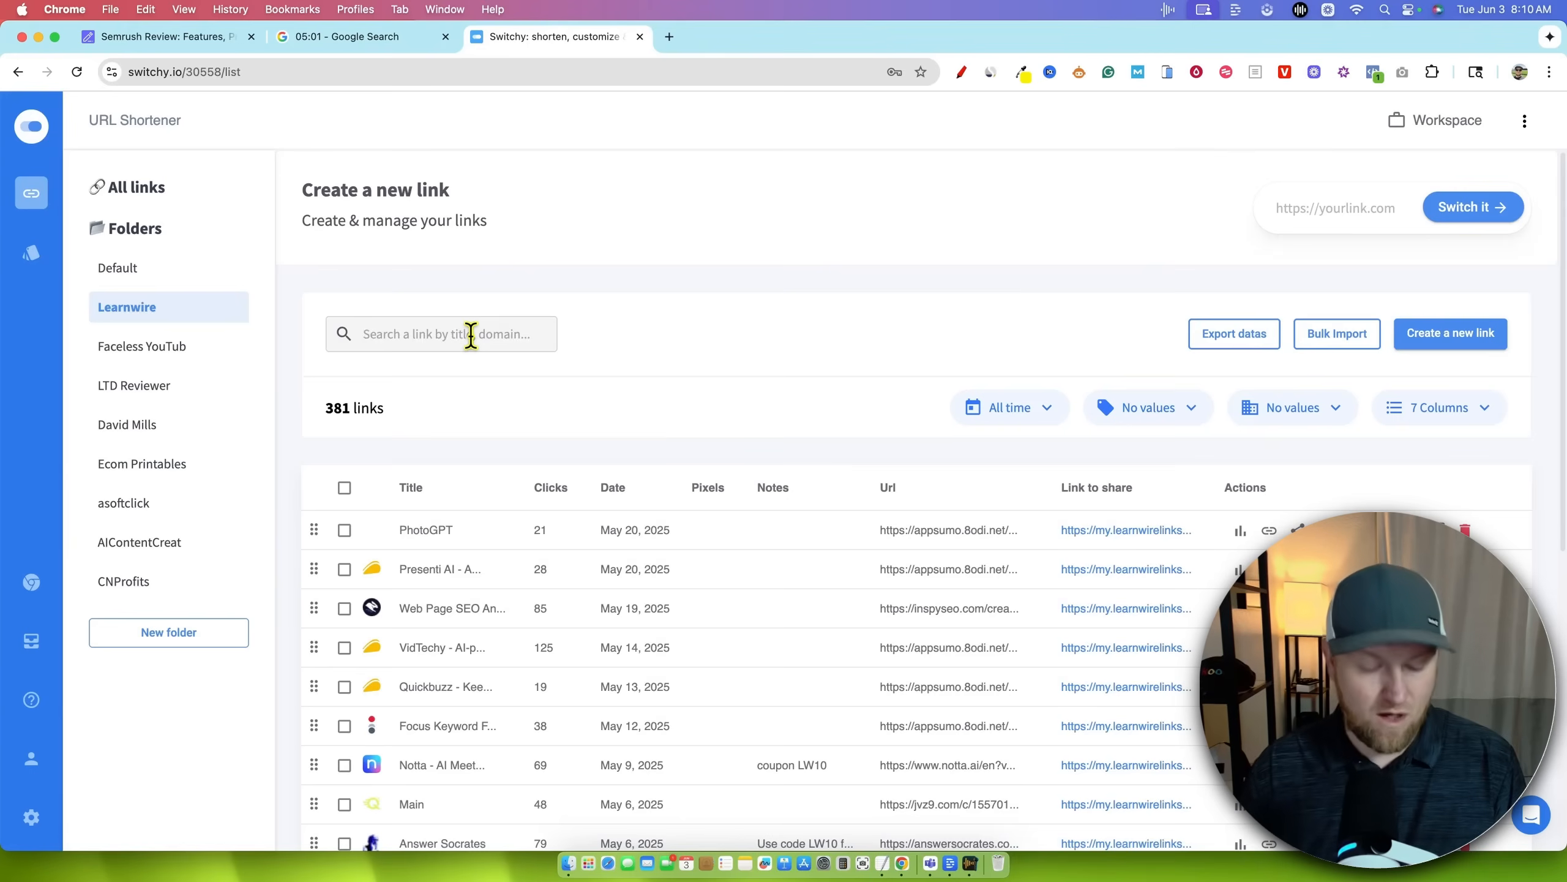
pyautogui.click(472, 335)
pyautogui.write('se')
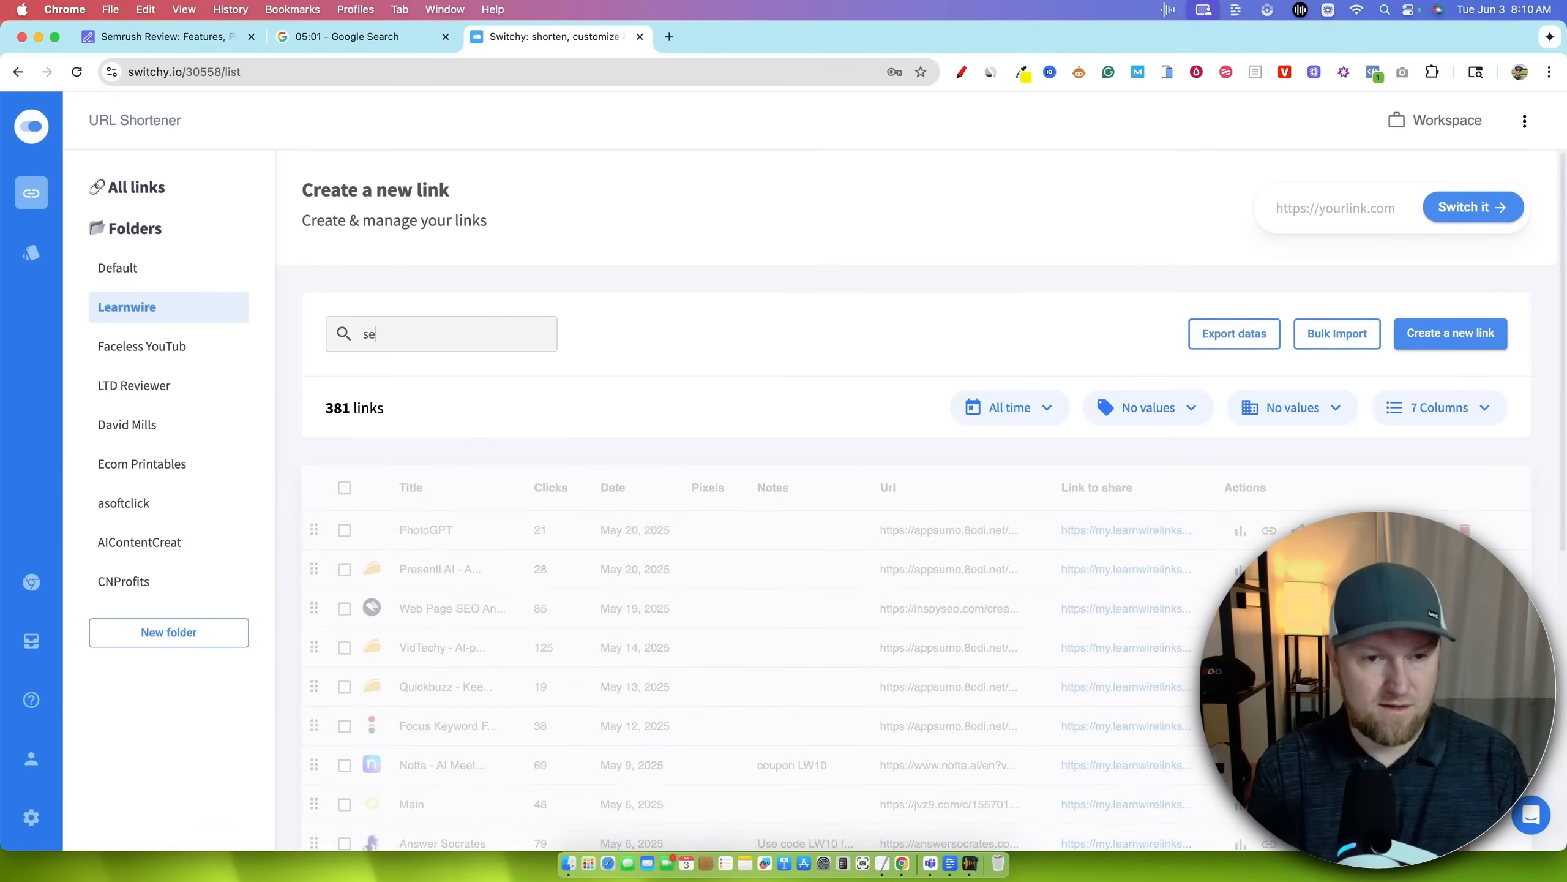
pyautogui.write('m')
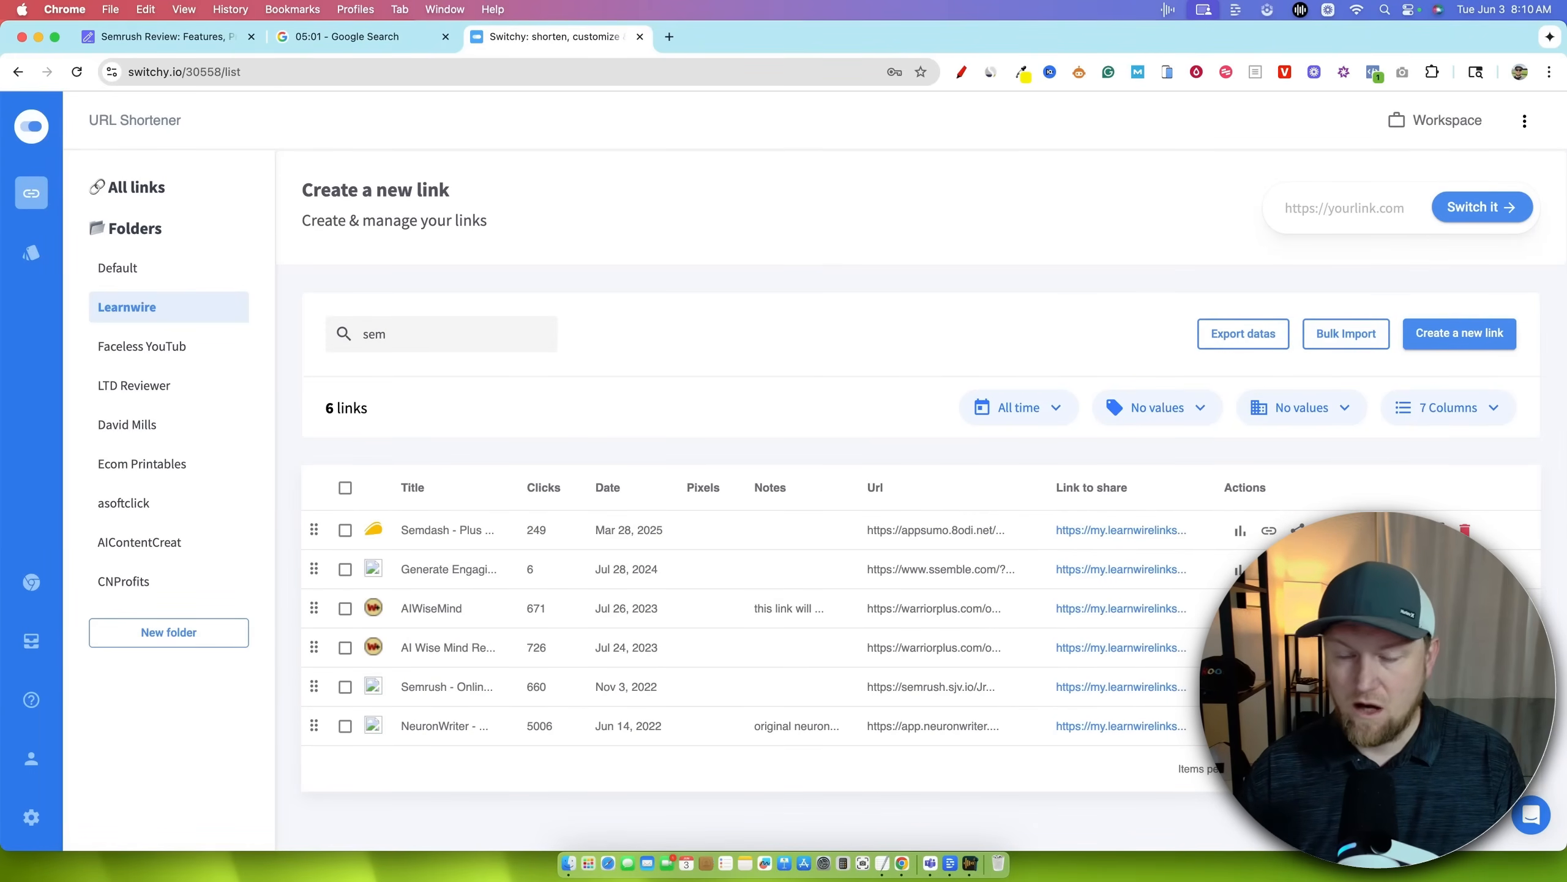
pyautogui.click(1268, 687)
# - Return to the Semrush Review article and set the Quick Verdict button's link to the copied my.learnwirelinks.com/semrush address
pyautogui.click(210, 36)
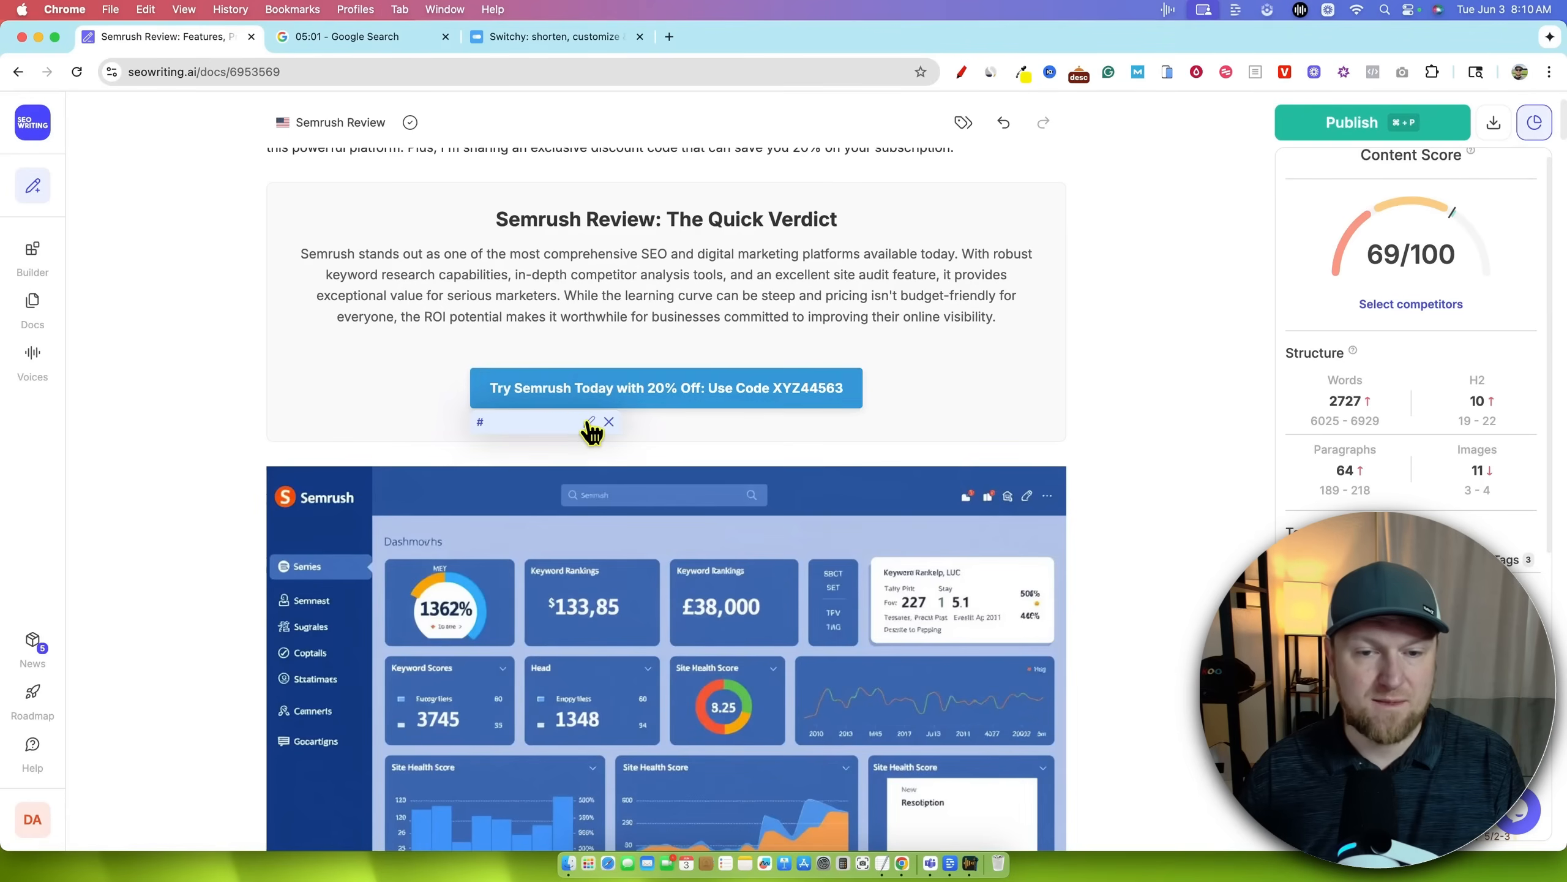
pyautogui.click(591, 422)
pyautogui.press('super+v')
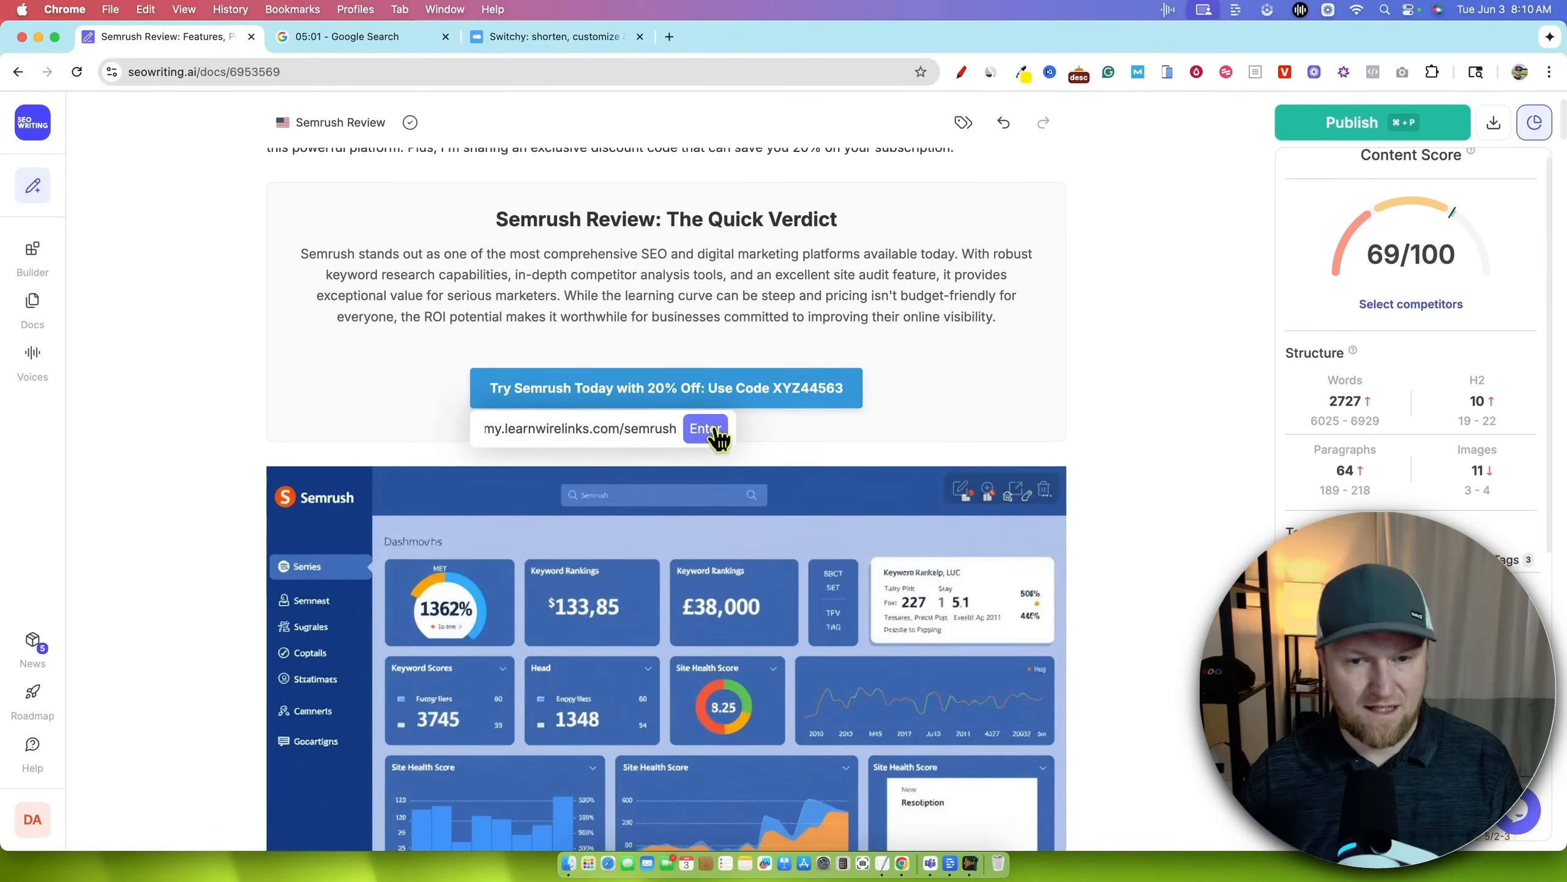
pyautogui.click(705, 428)
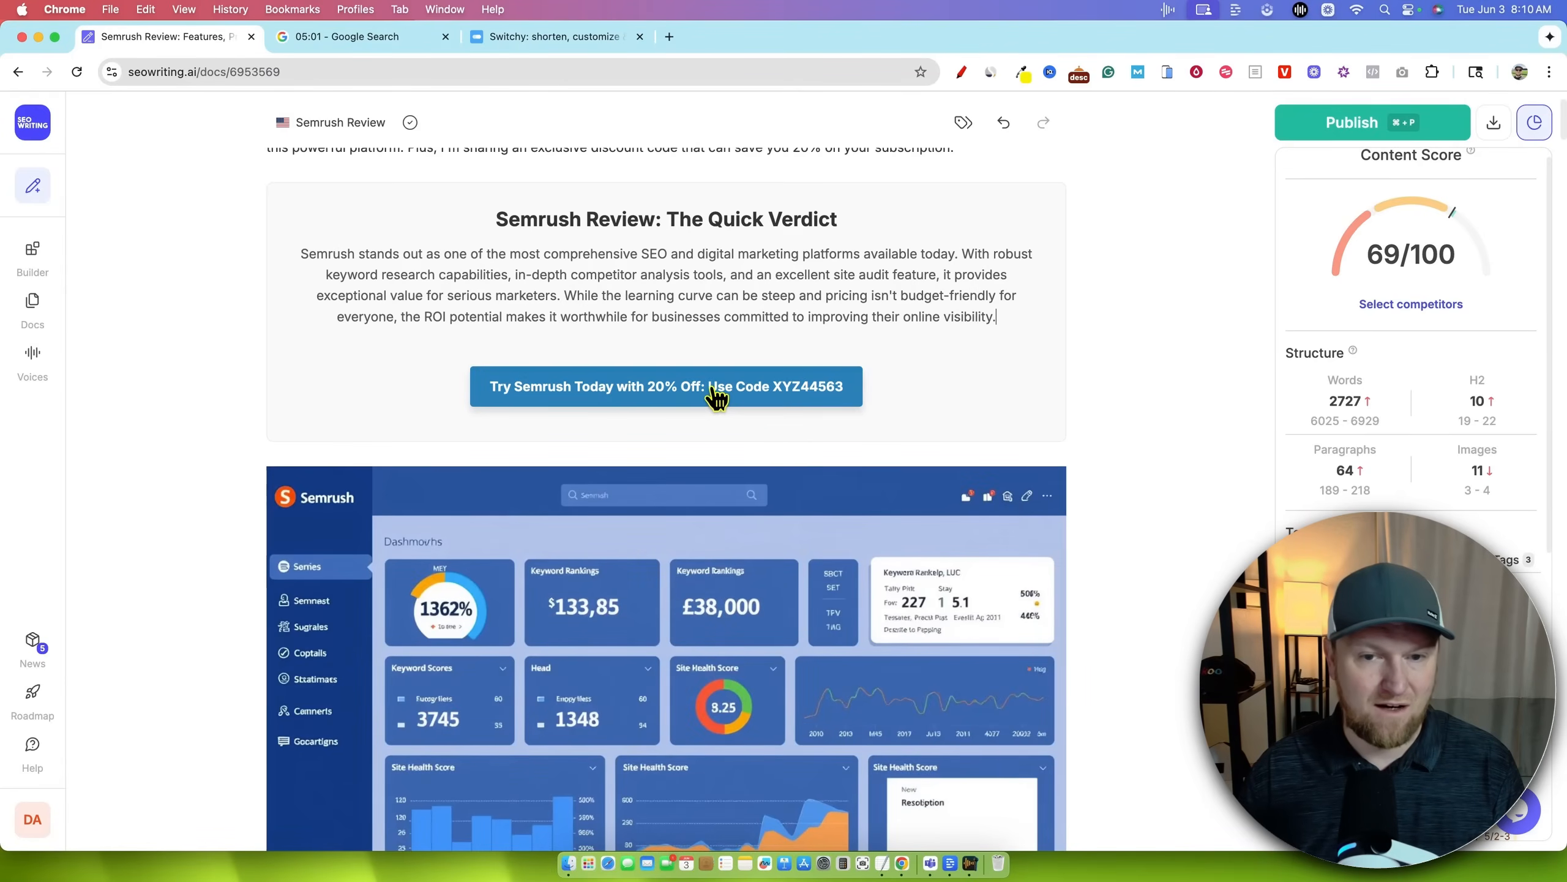
# - Open the Quick Verdict button's link in a new tab to check its destination, and close that tab
pyautogui.moveTo(716, 396)
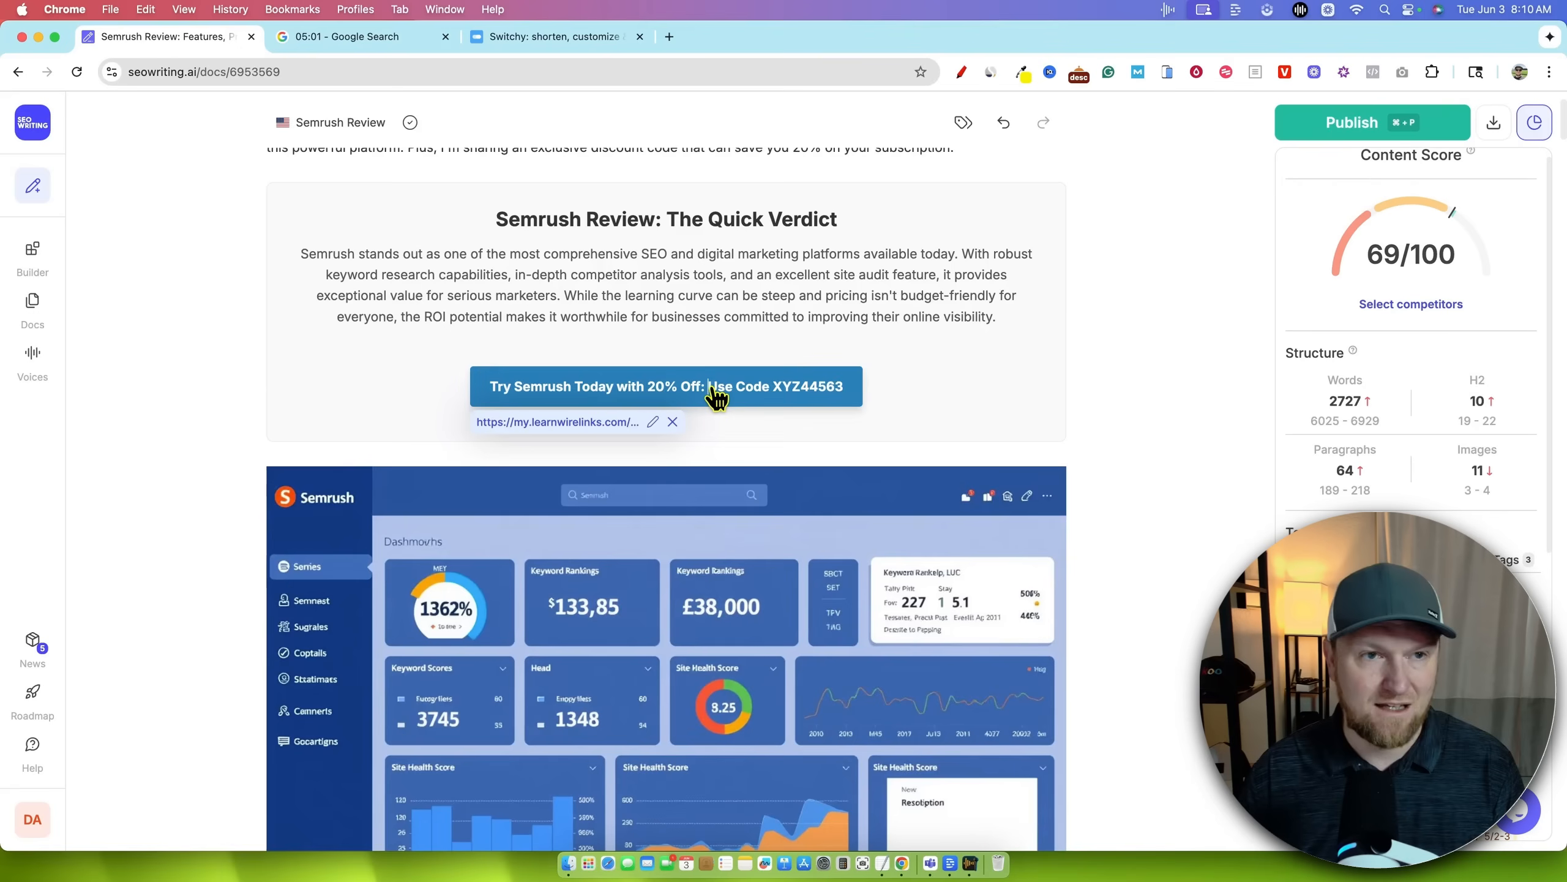
pyautogui.rightClick(606, 424)
pyautogui.click(627, 430)
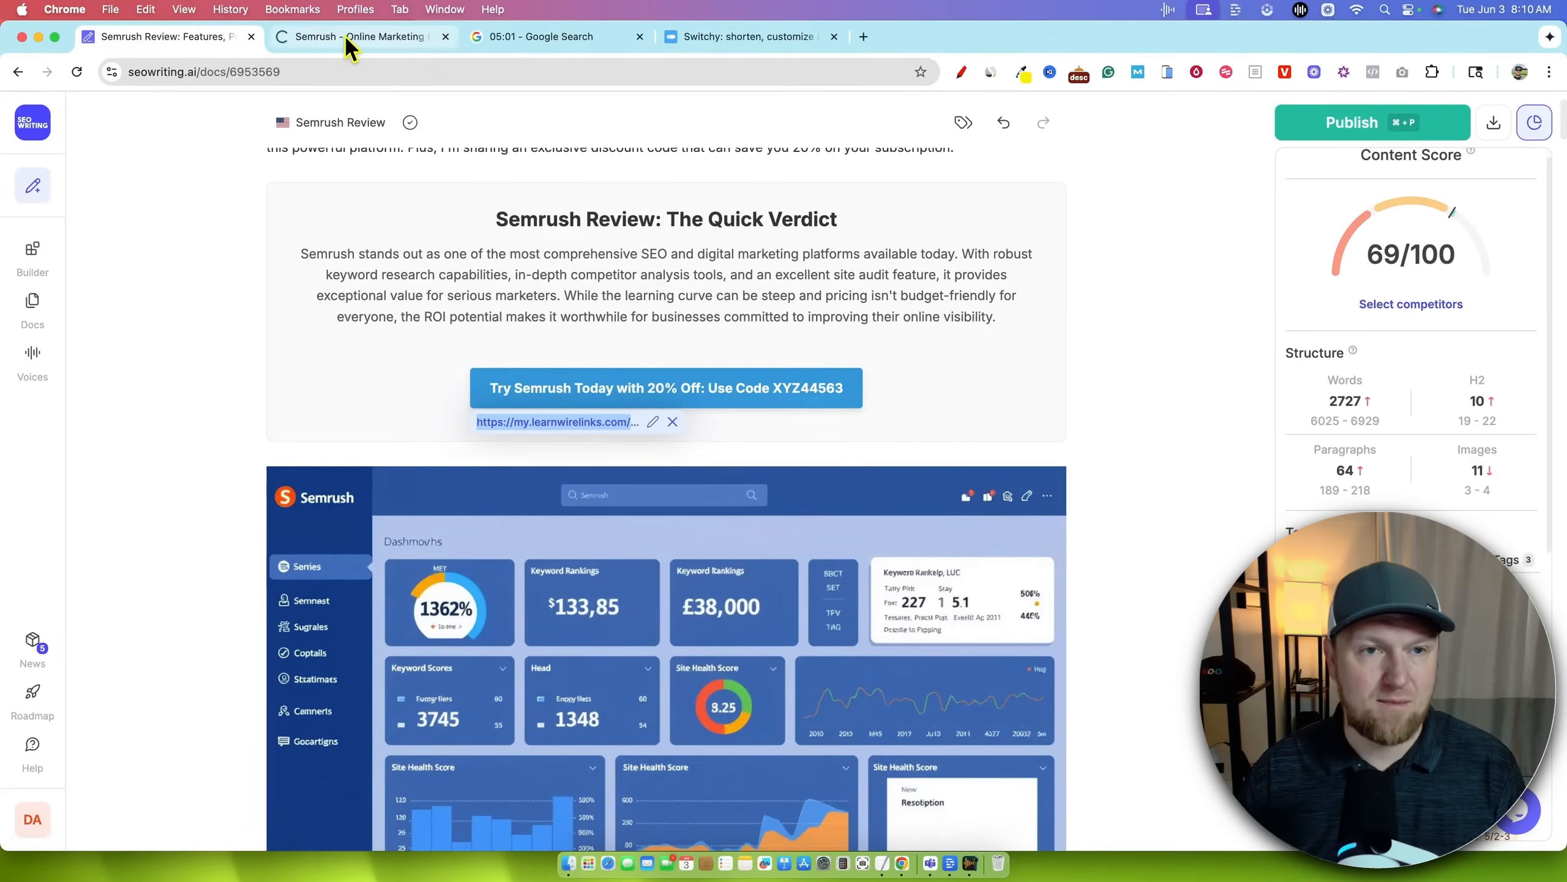
pyautogui.click(364, 37)
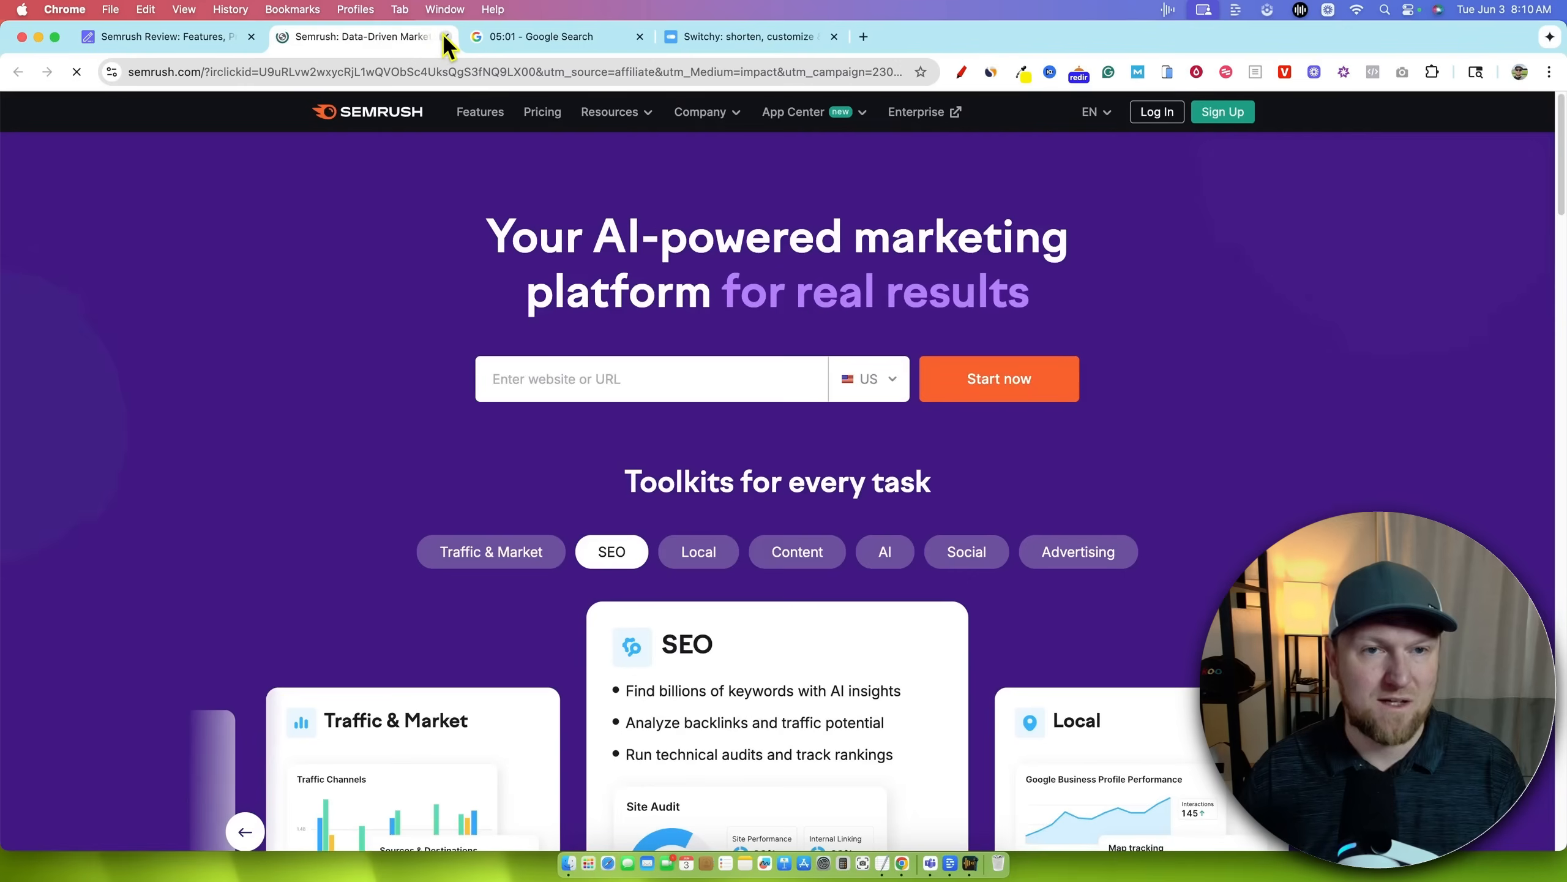
pyautogui.click(445, 37)
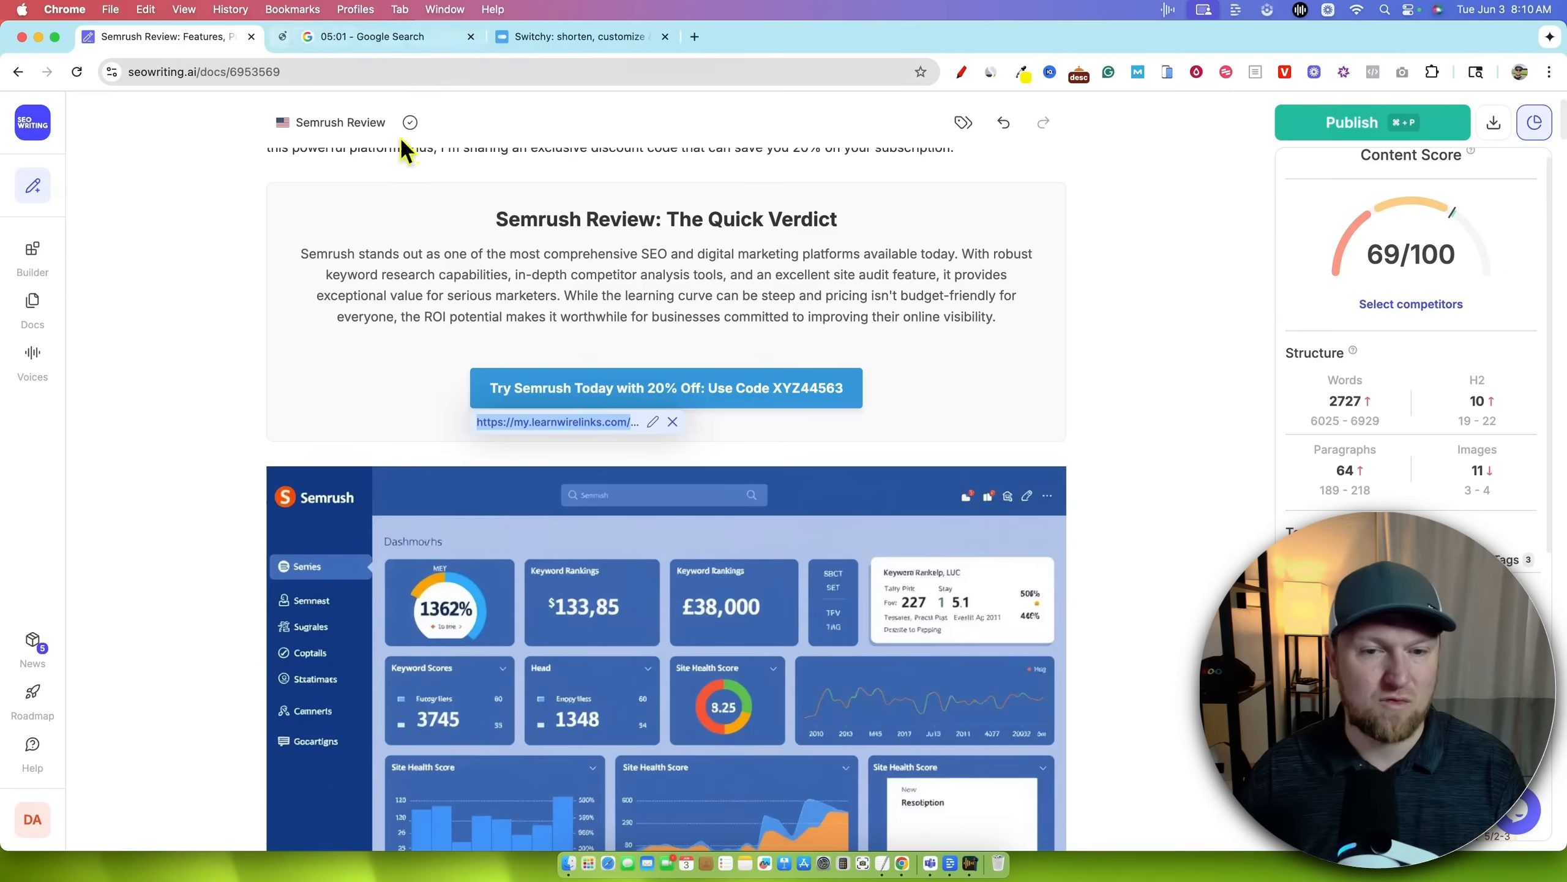
# - Check the full link address behind the Exclusive Discount box's "Get Started with 20% Off" button
pyautogui.scroll(-15, 650, 350)
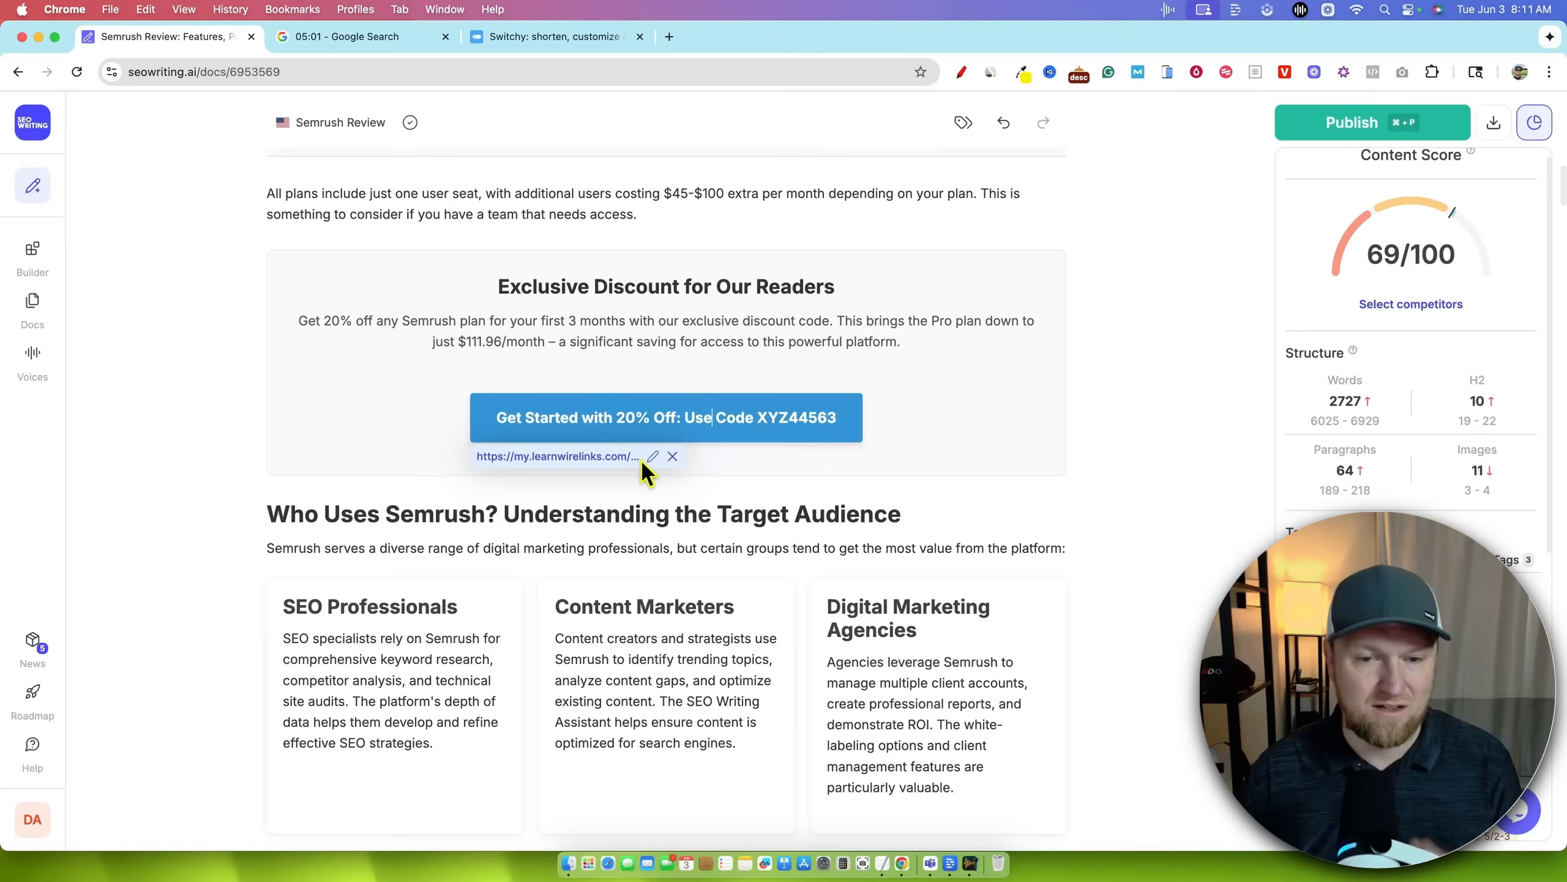
pyautogui.click(653, 456)
pyautogui.moveTo(622, 464); pyautogui.dragTo(726, 476)
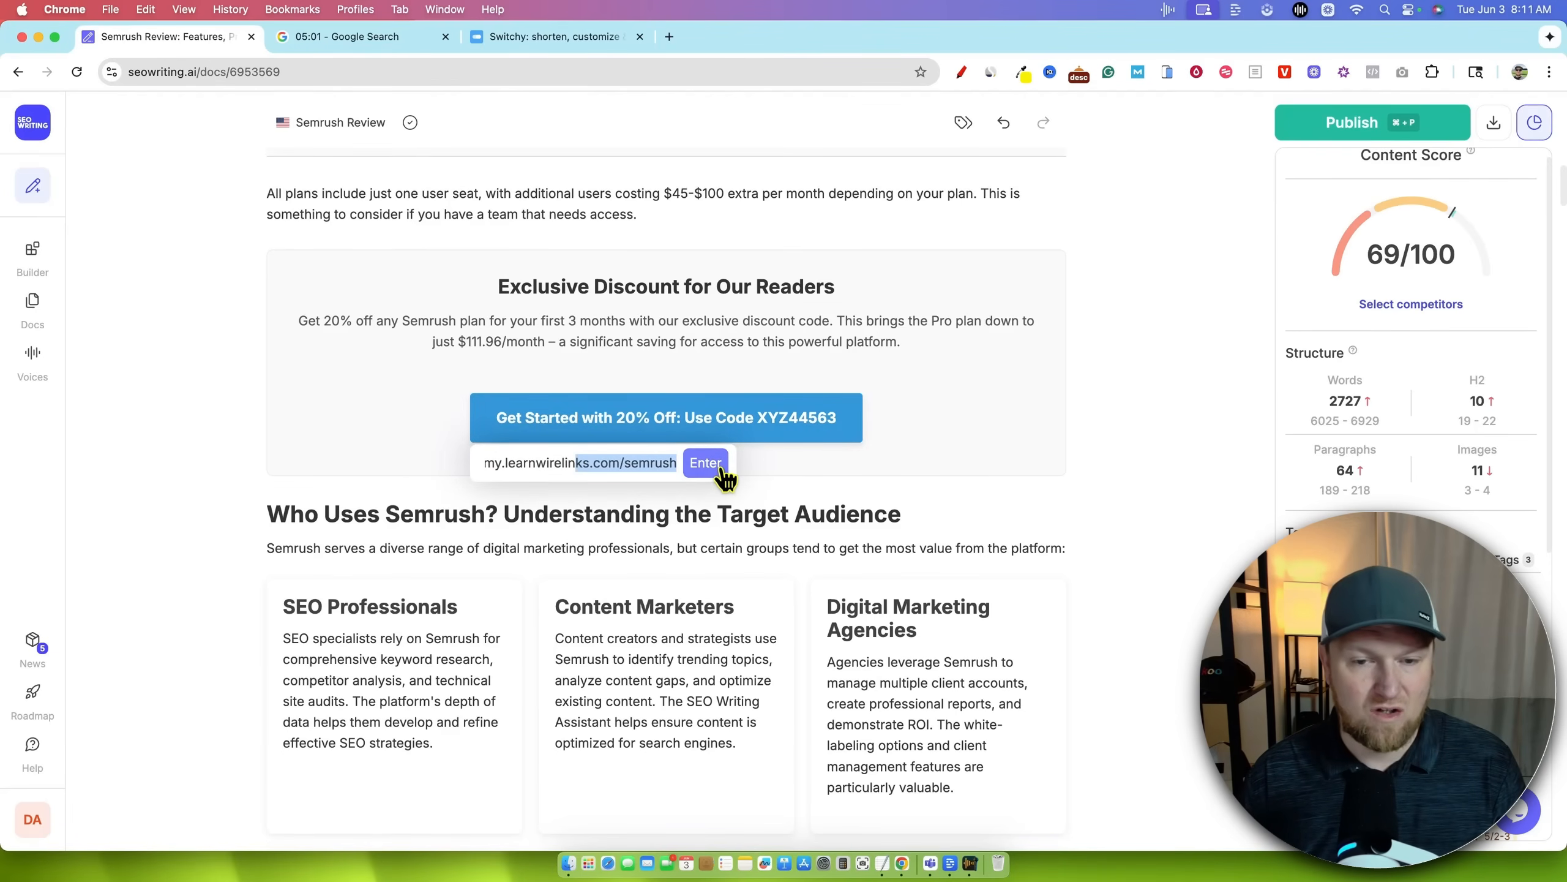
pyautogui.click(940, 373)
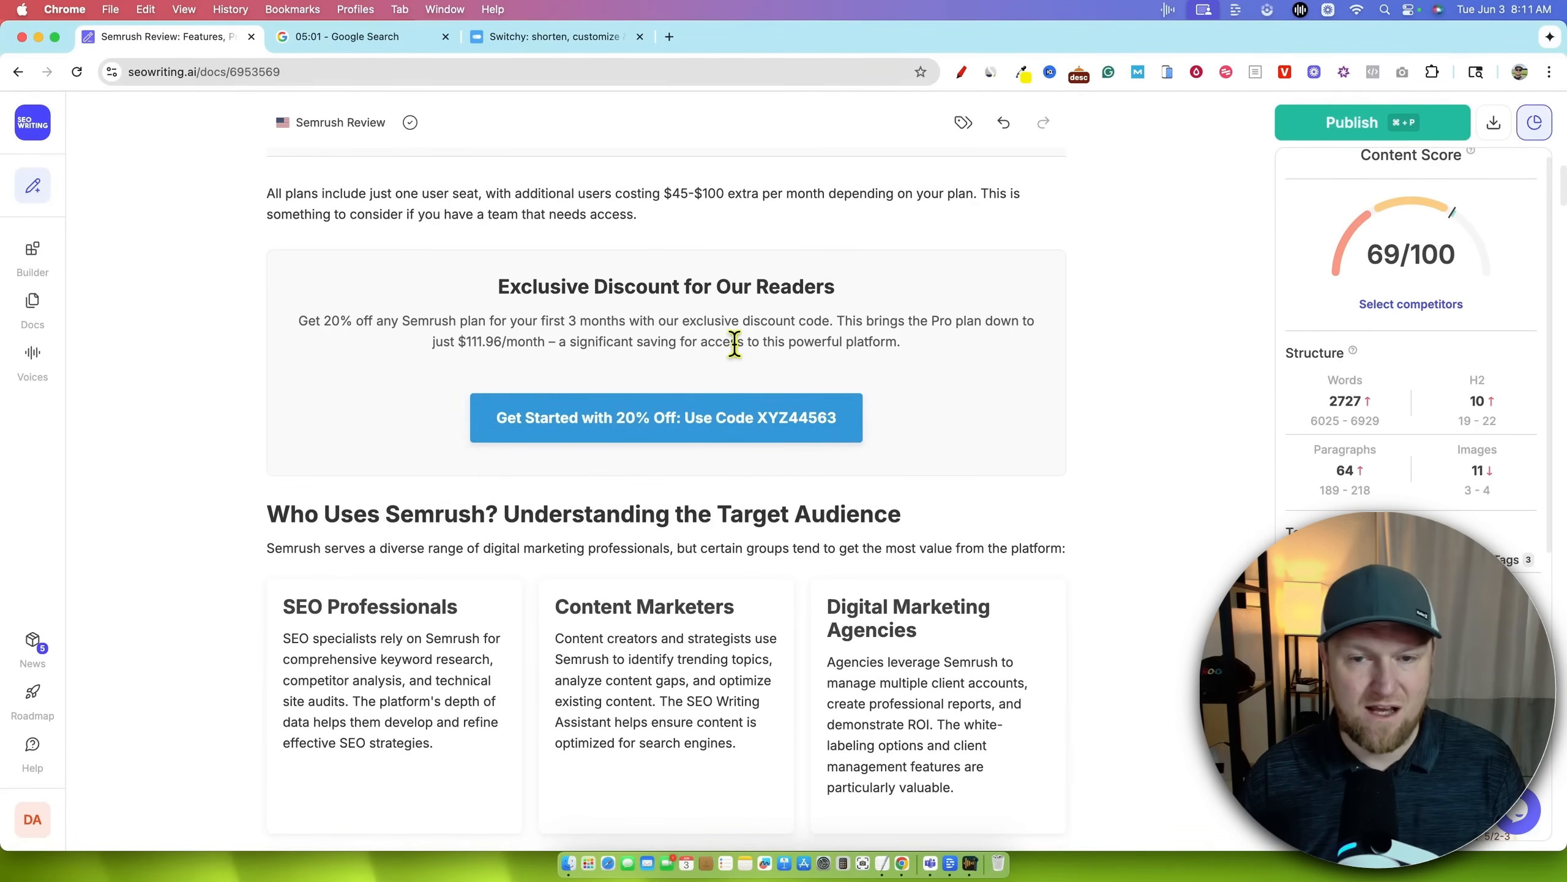
# - Check the full link address behind the "Explore Semrush's Keyword Tools with 20% Off" button
pyautogui.scroll(-15, 734, 372)
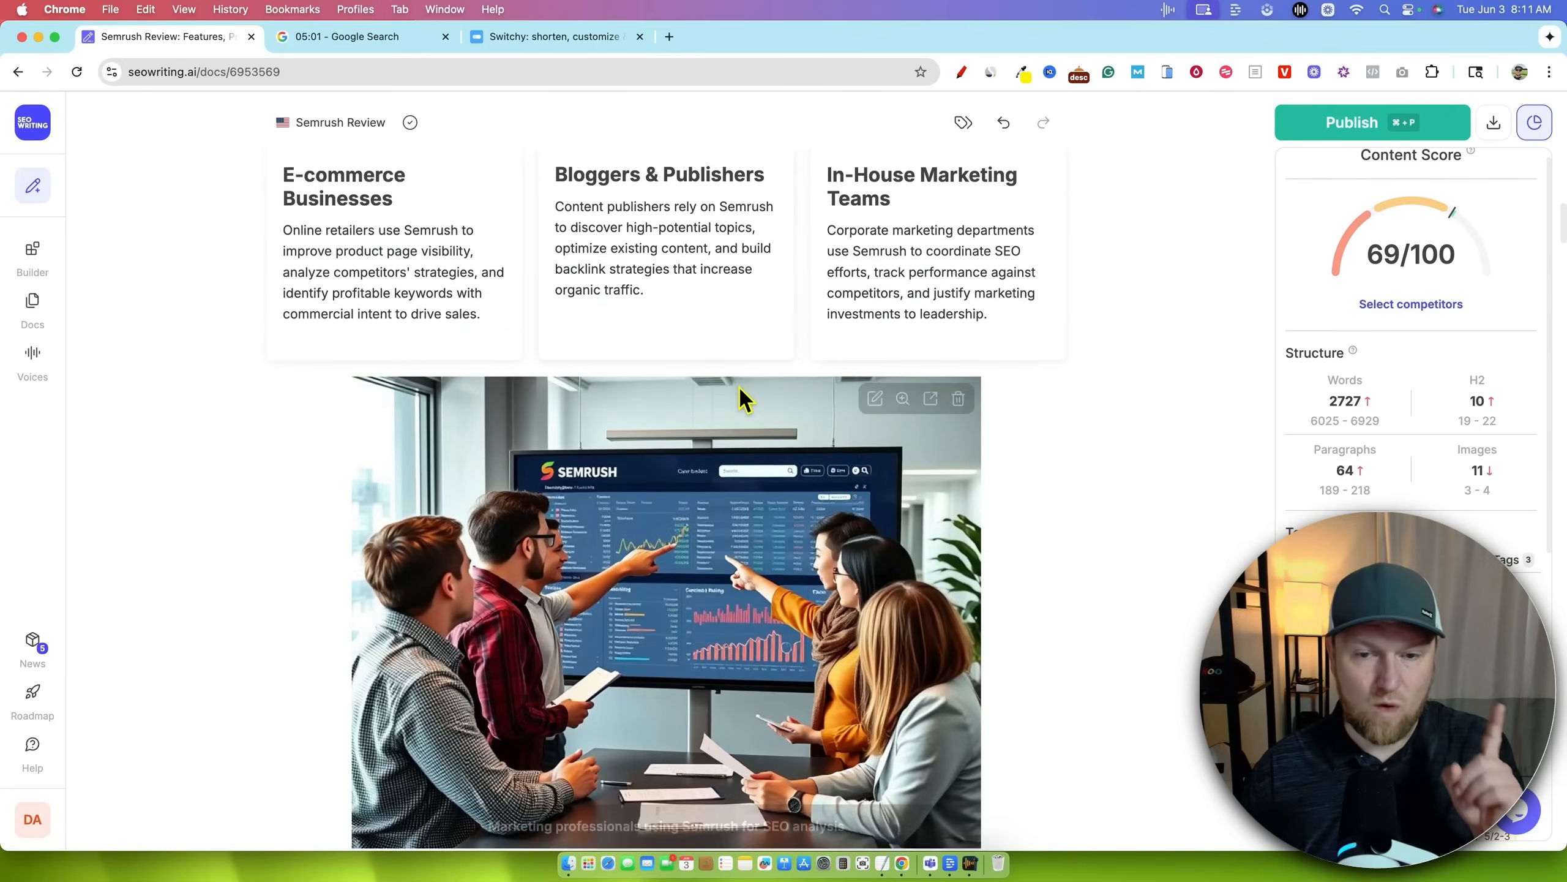
pyautogui.scroll(-8, 738, 384)
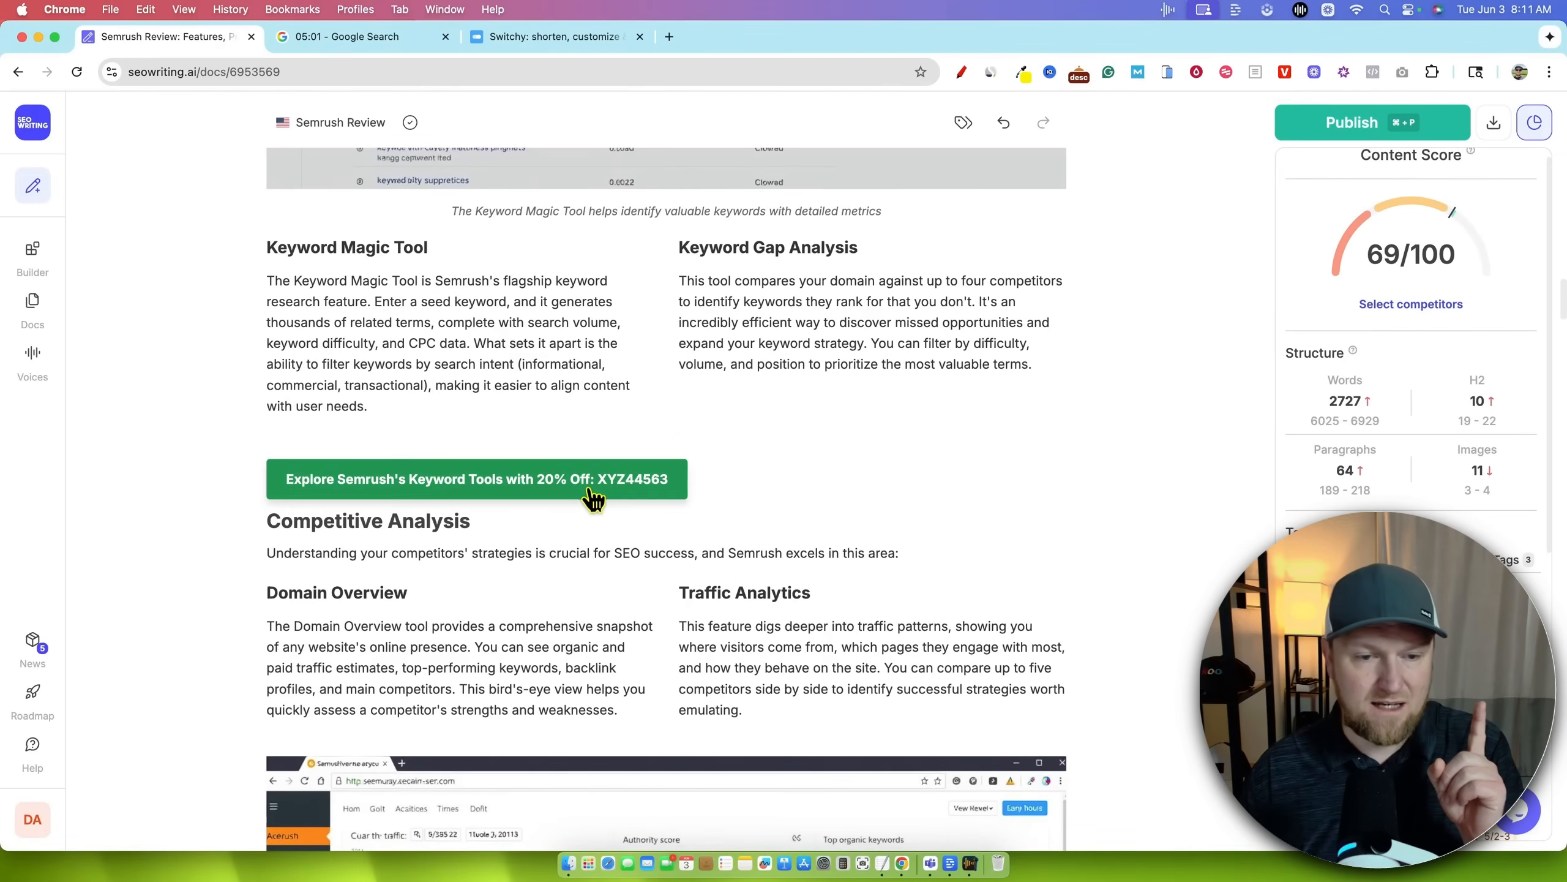
pyautogui.click(585, 486)
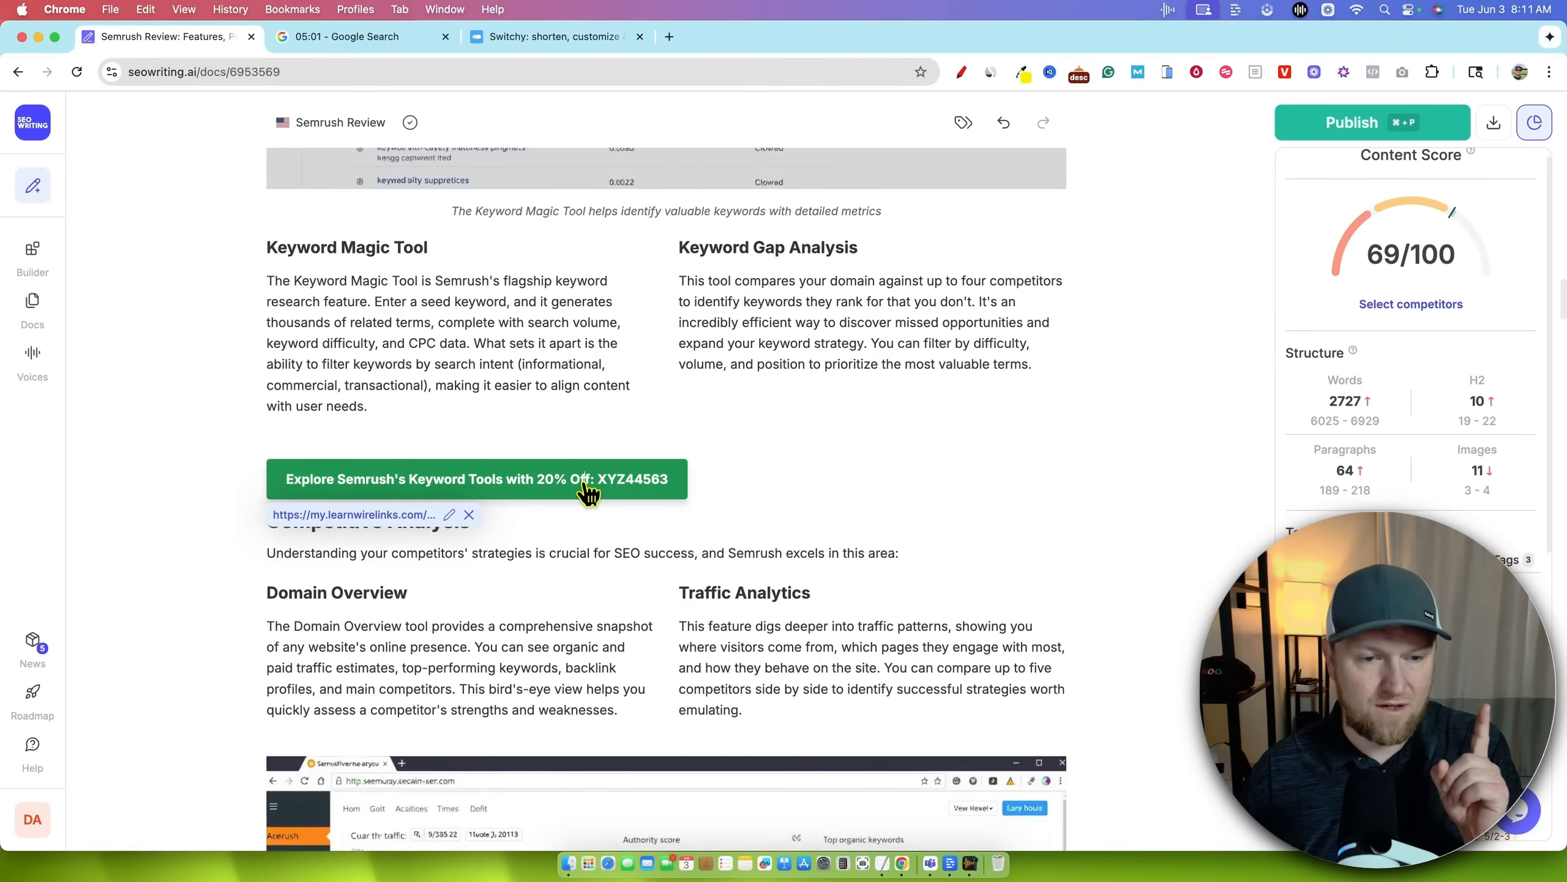
pyautogui.click(449, 518)
pyautogui.moveTo(403, 523); pyautogui.dragTo(530, 525)
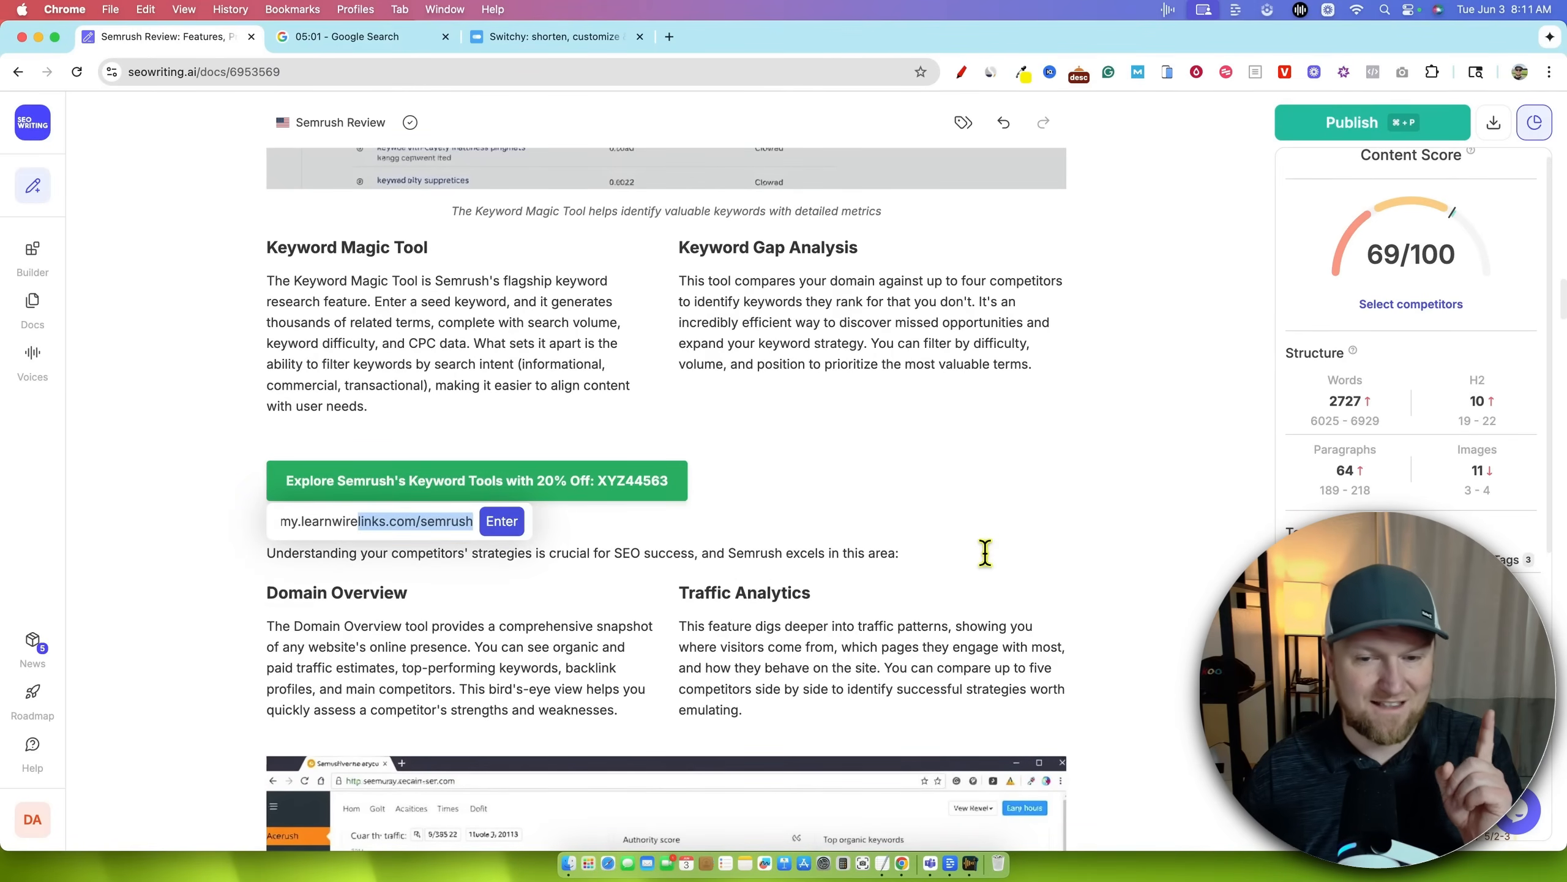
pyautogui.click(1015, 544)
# - Review the article's remaining sections, from Site Audit through the overall rating to the Getting Started guide and use cases
pyautogui.scroll(-5, 1133, 567)
pyautogui.scroll(-20, 1129, 554)
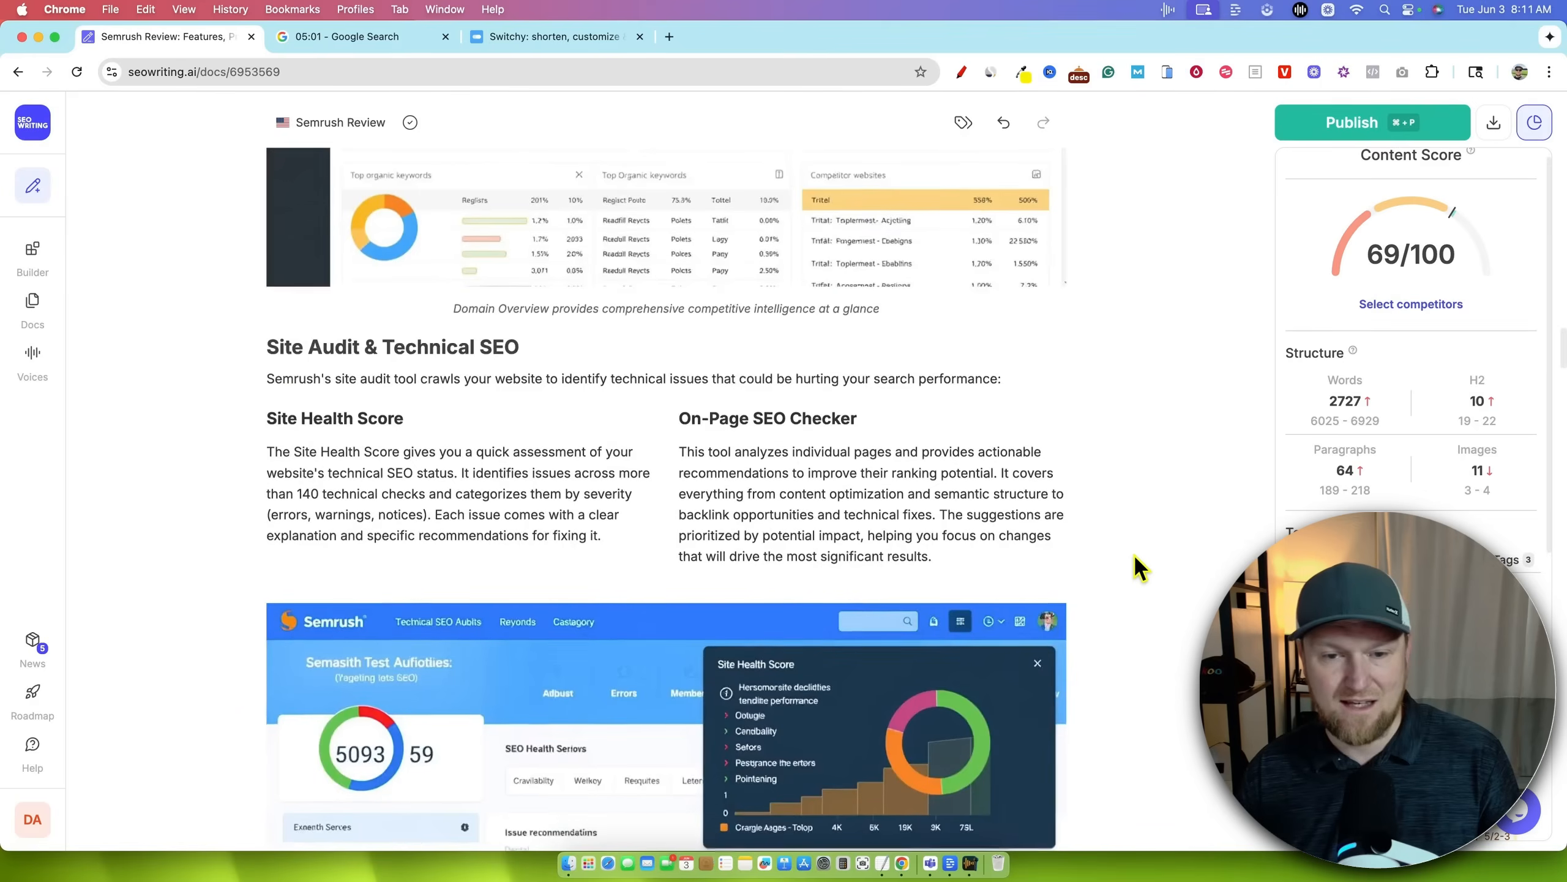
pyautogui.scroll(-20, 1134, 554)
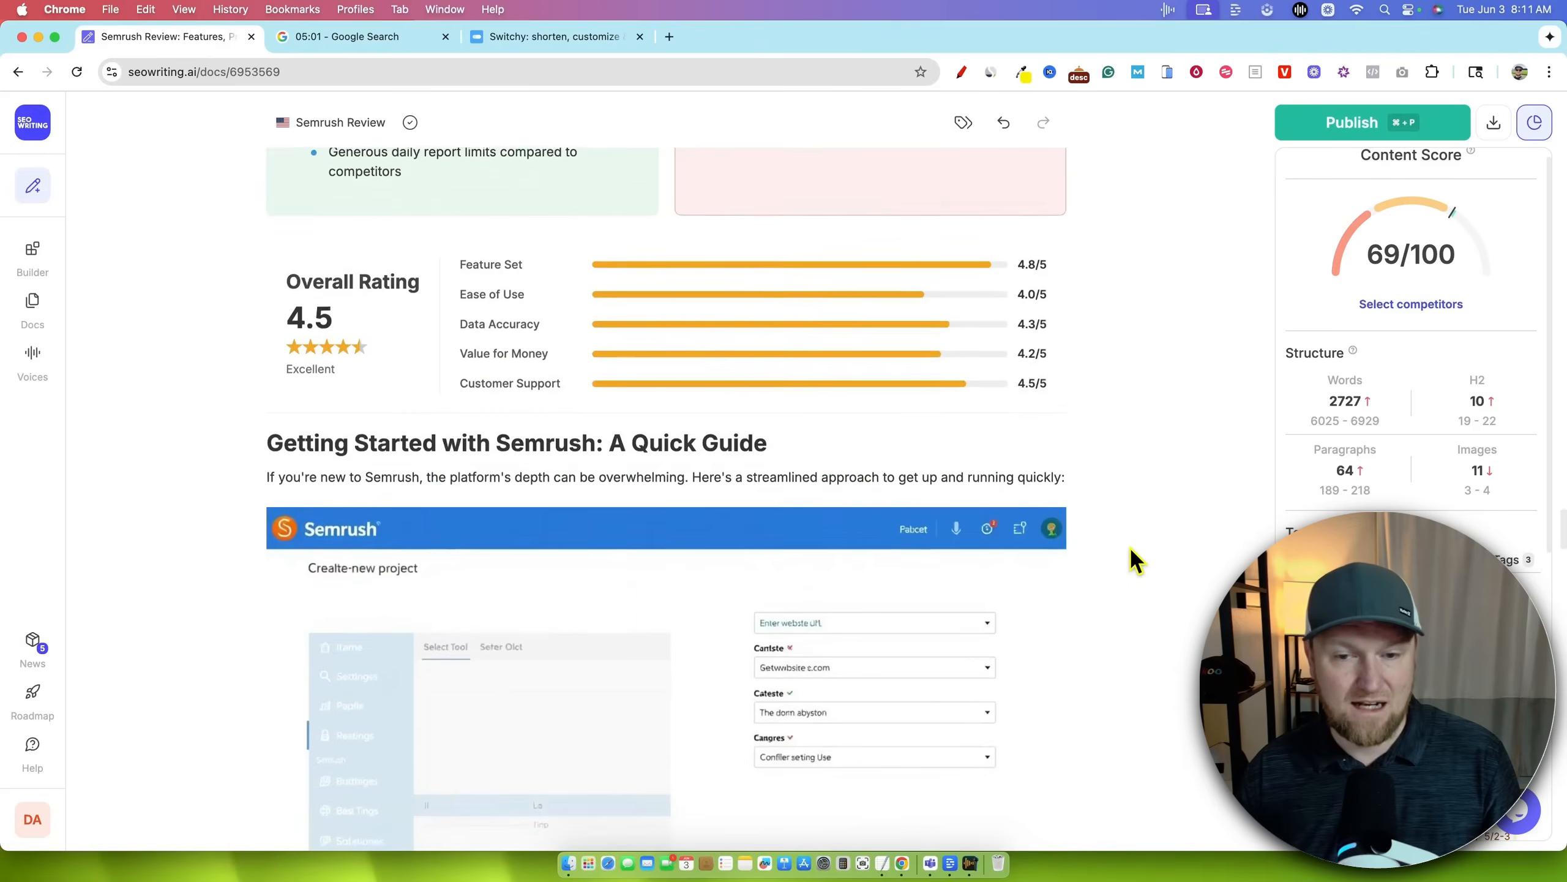
pyautogui.scroll(3, 872, 346)
pyautogui.scroll(-15, 866, 370)
pyautogui.scroll(12, 855, 361)
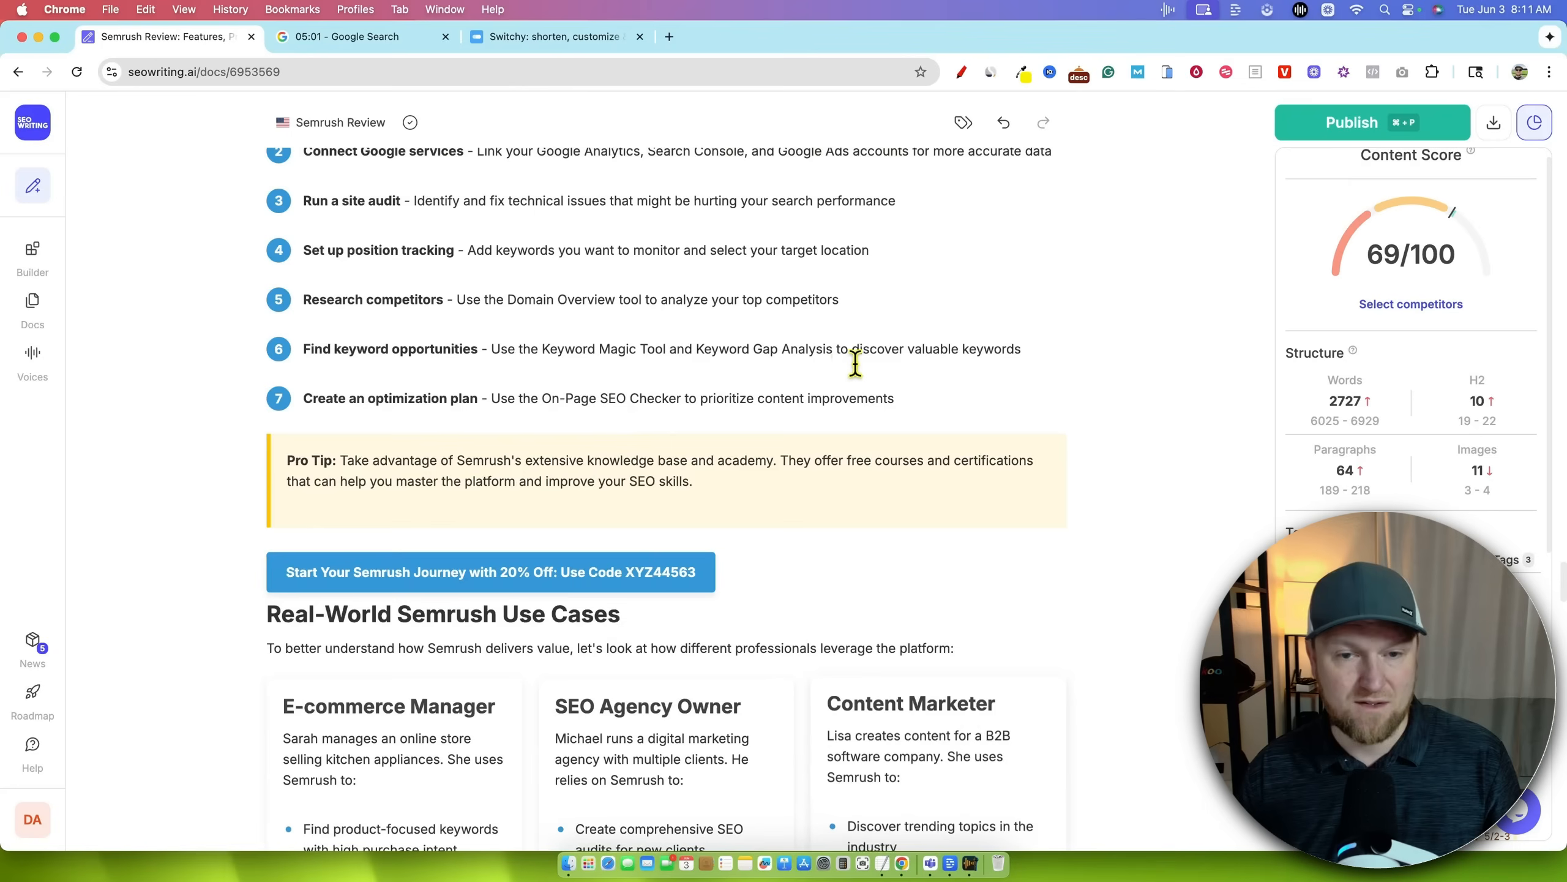
# - Check the "Start Your Semrush Journey" button's link and review the closing sections through the "Ready to Transform Your SEO Strategy?" box
pyautogui.scroll(-1, 577, 494)
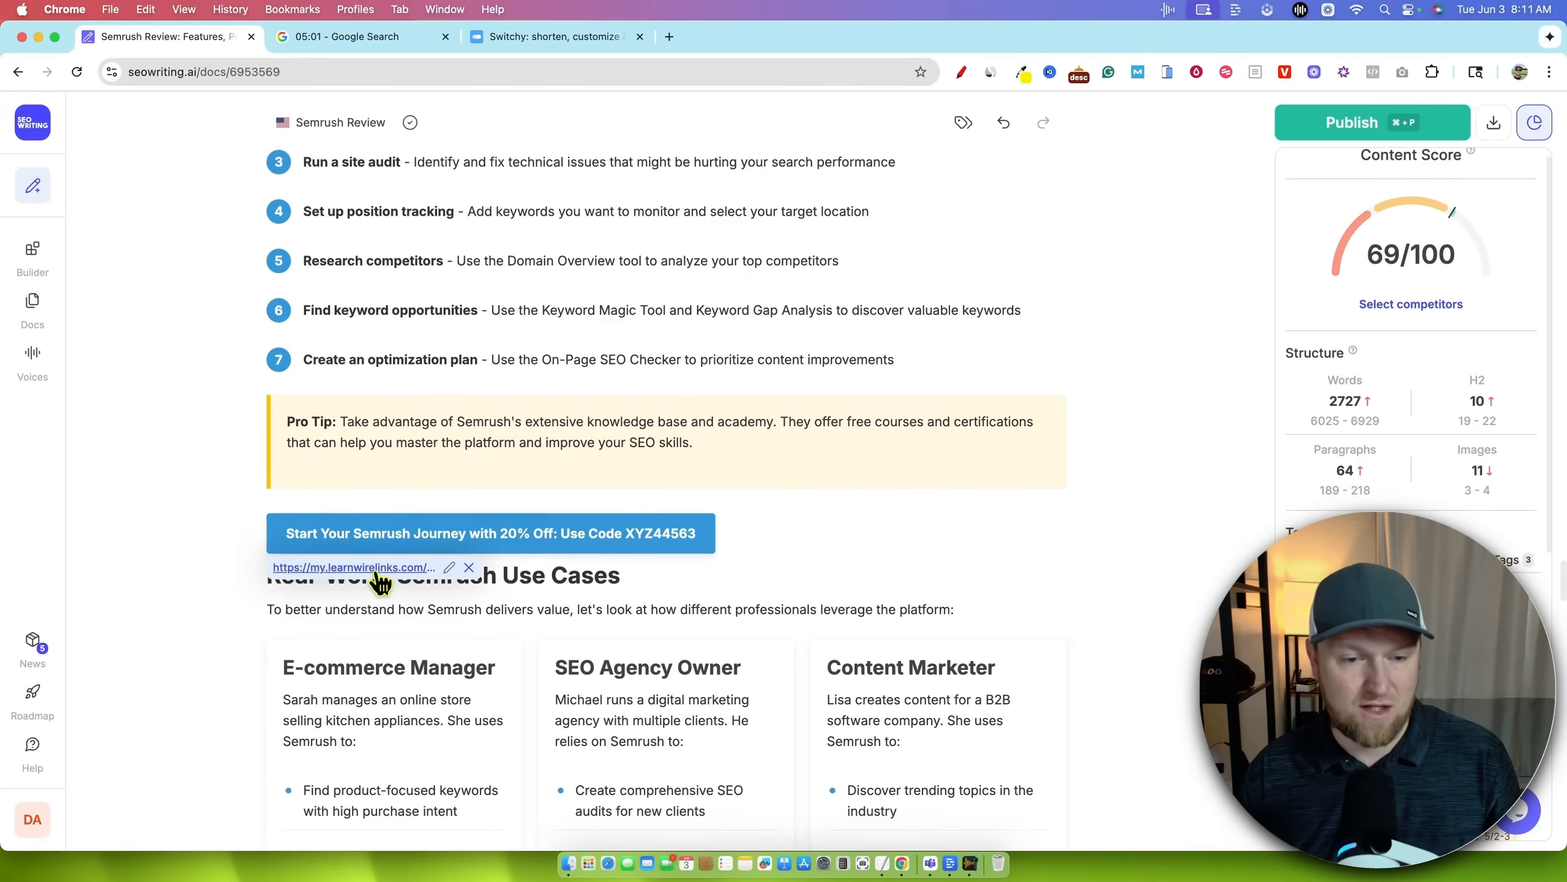
pyautogui.scroll(-15, 1194, 627)
pyautogui.scroll(10, 1192, 624)
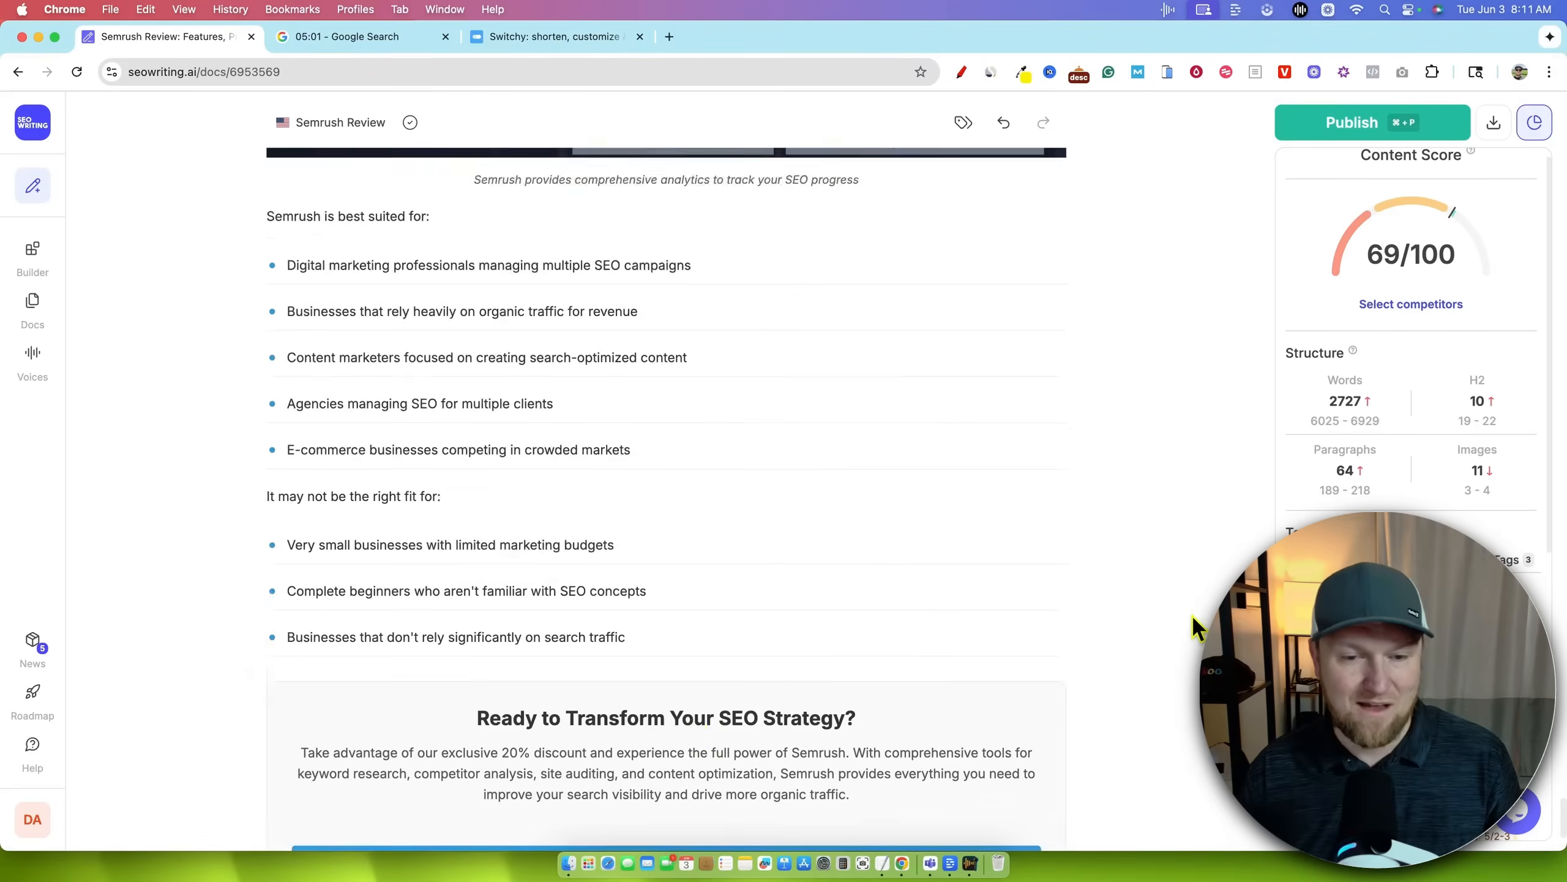
pyautogui.scroll(-1, 691, 593)
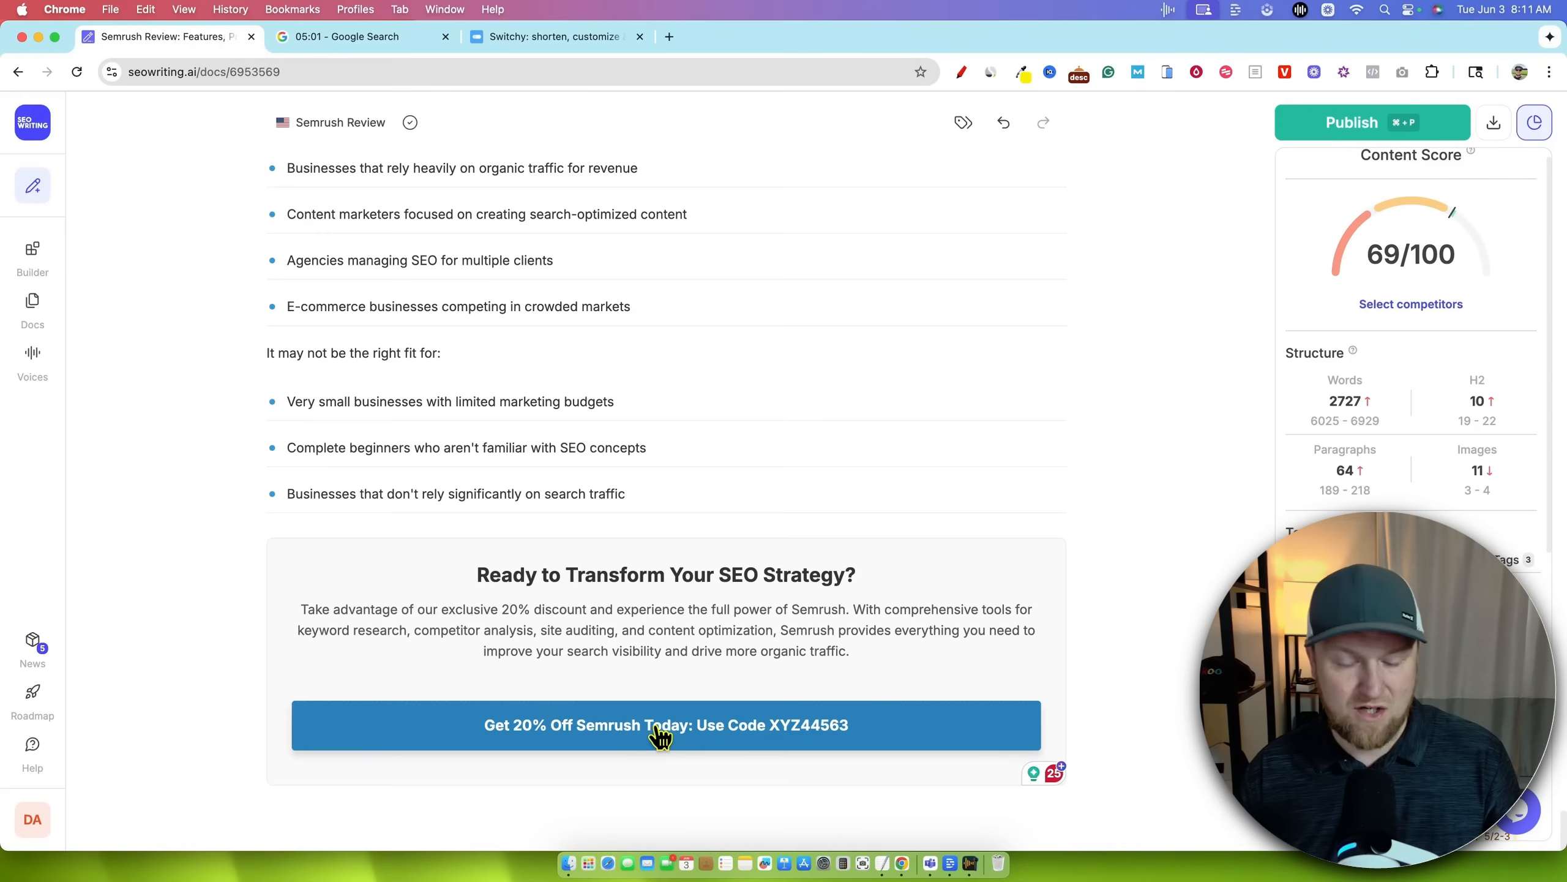
pyautogui.scroll(-20, 1101, 543)
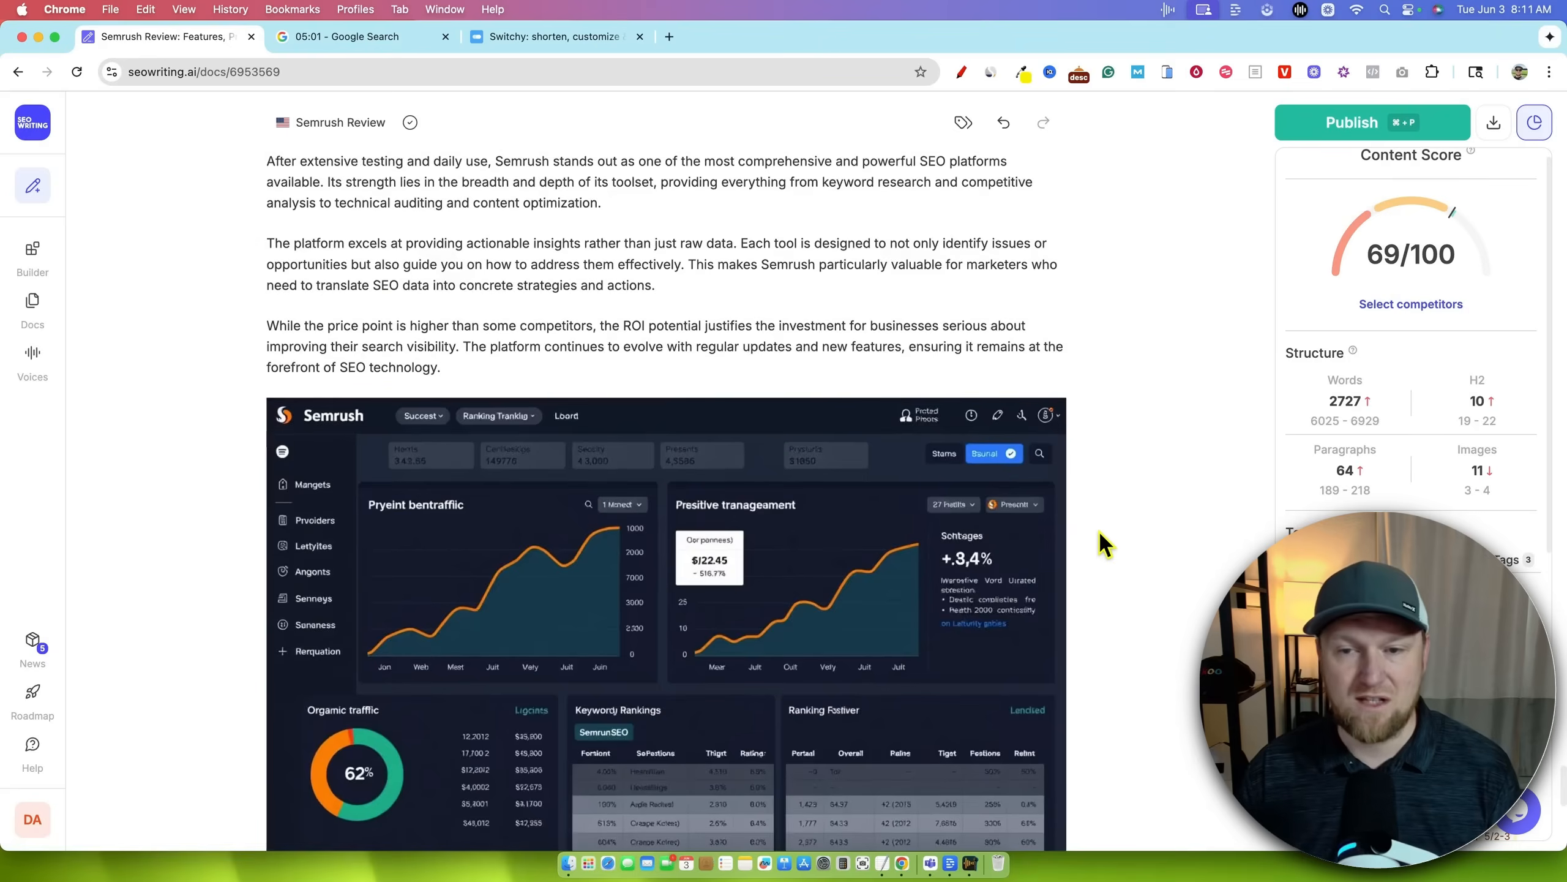
# - Return to the start of the Semrush review and reread the introduction and the Quick Verdict box
pyautogui.scroll(20, 1101, 543)
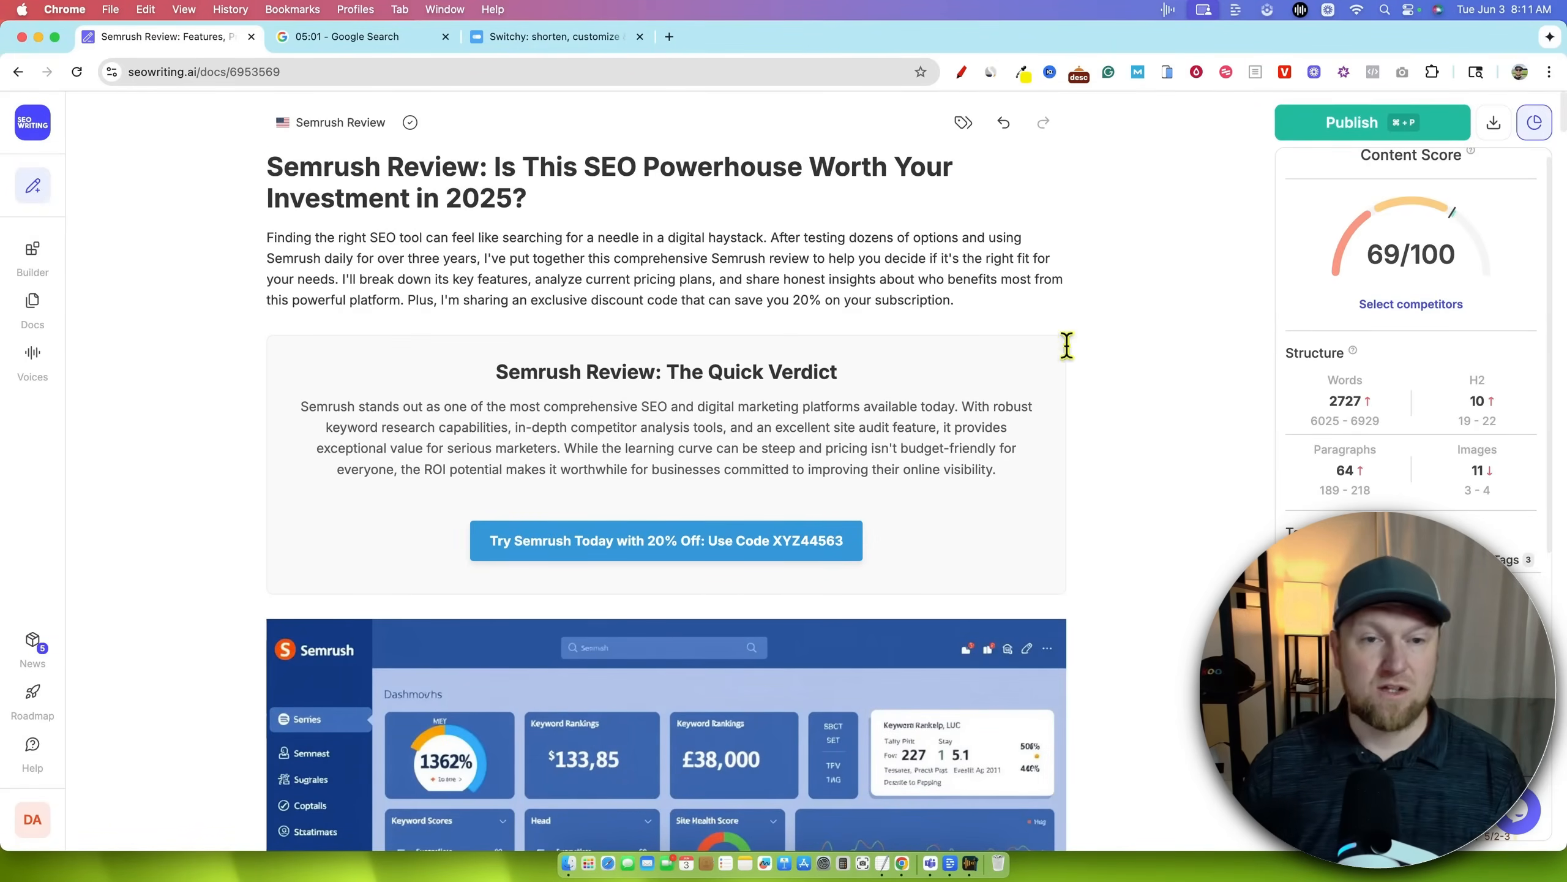
pyautogui.scroll(-1, 979, 472)
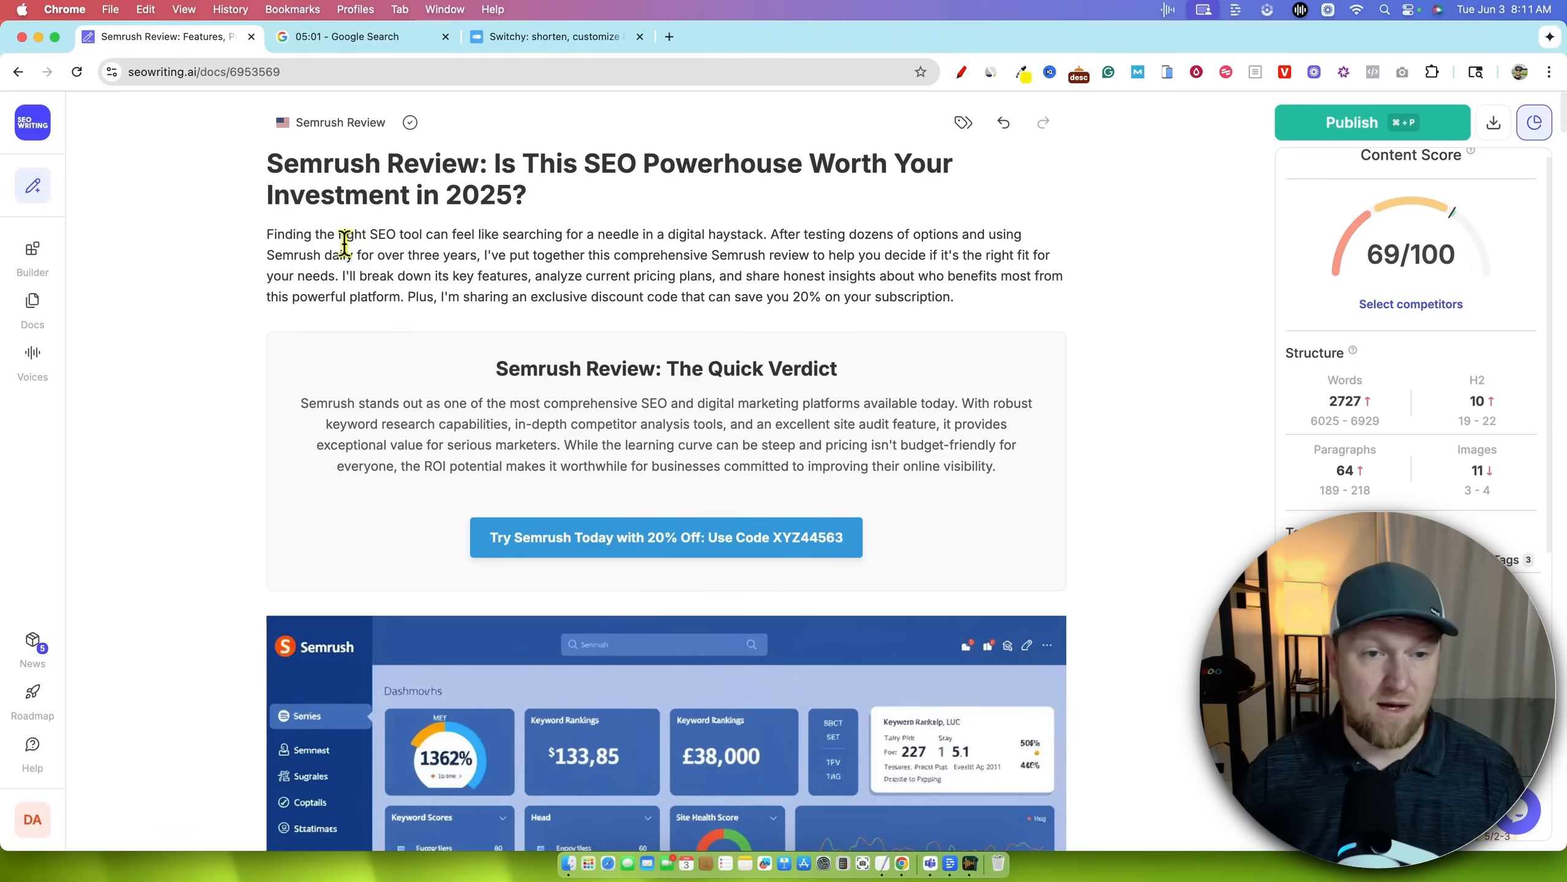
pyautogui.moveTo(344, 243); pyautogui.dragTo(920, 368)
pyautogui.click(638, 422)
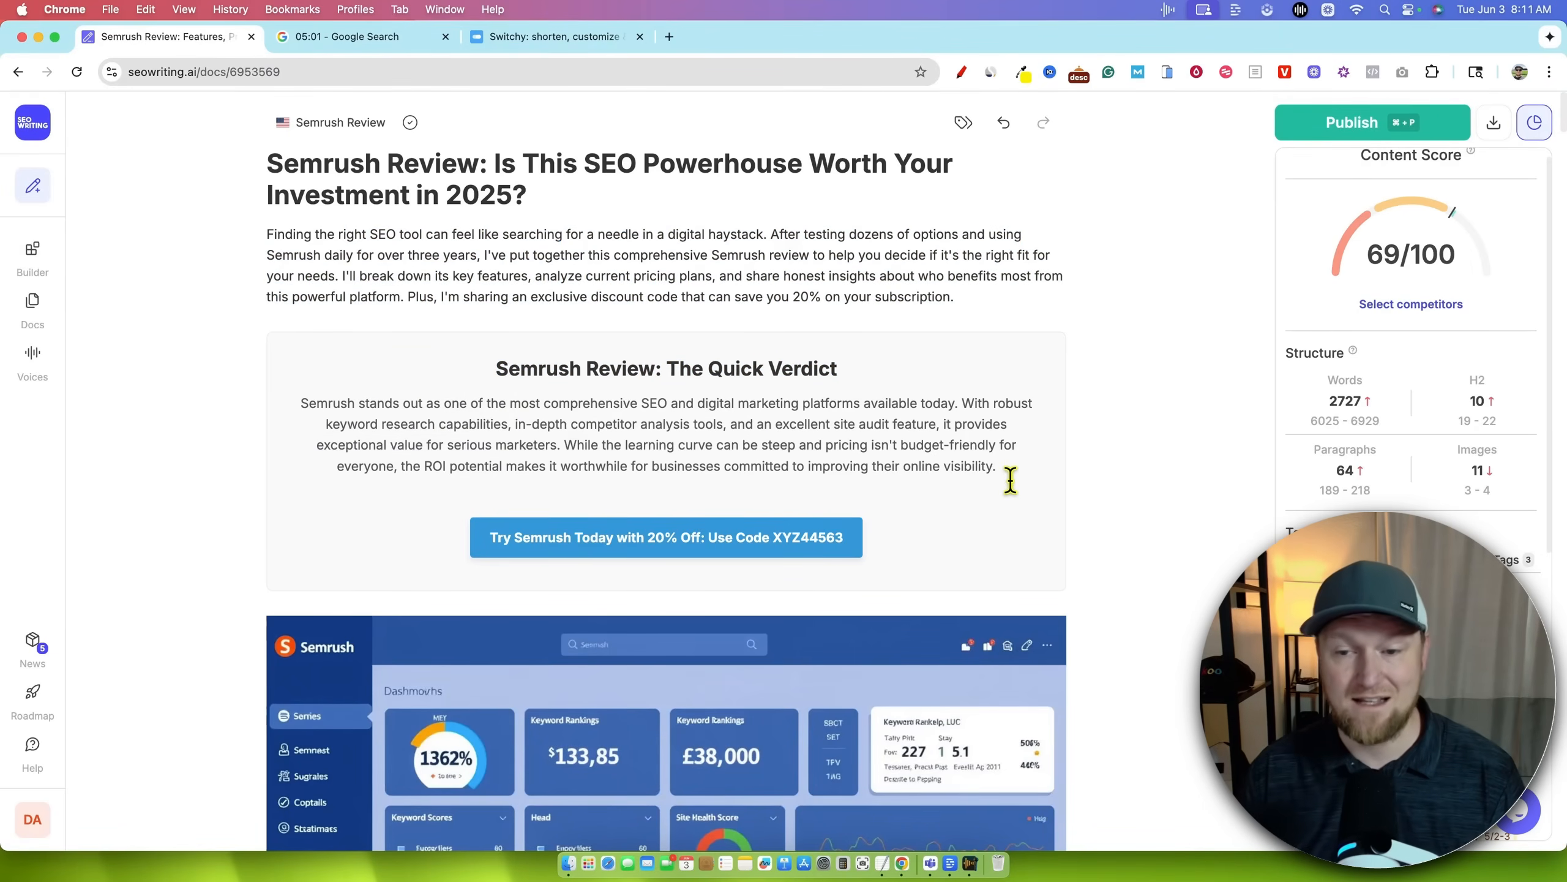
pyautogui.scroll(-3, 1010, 481)
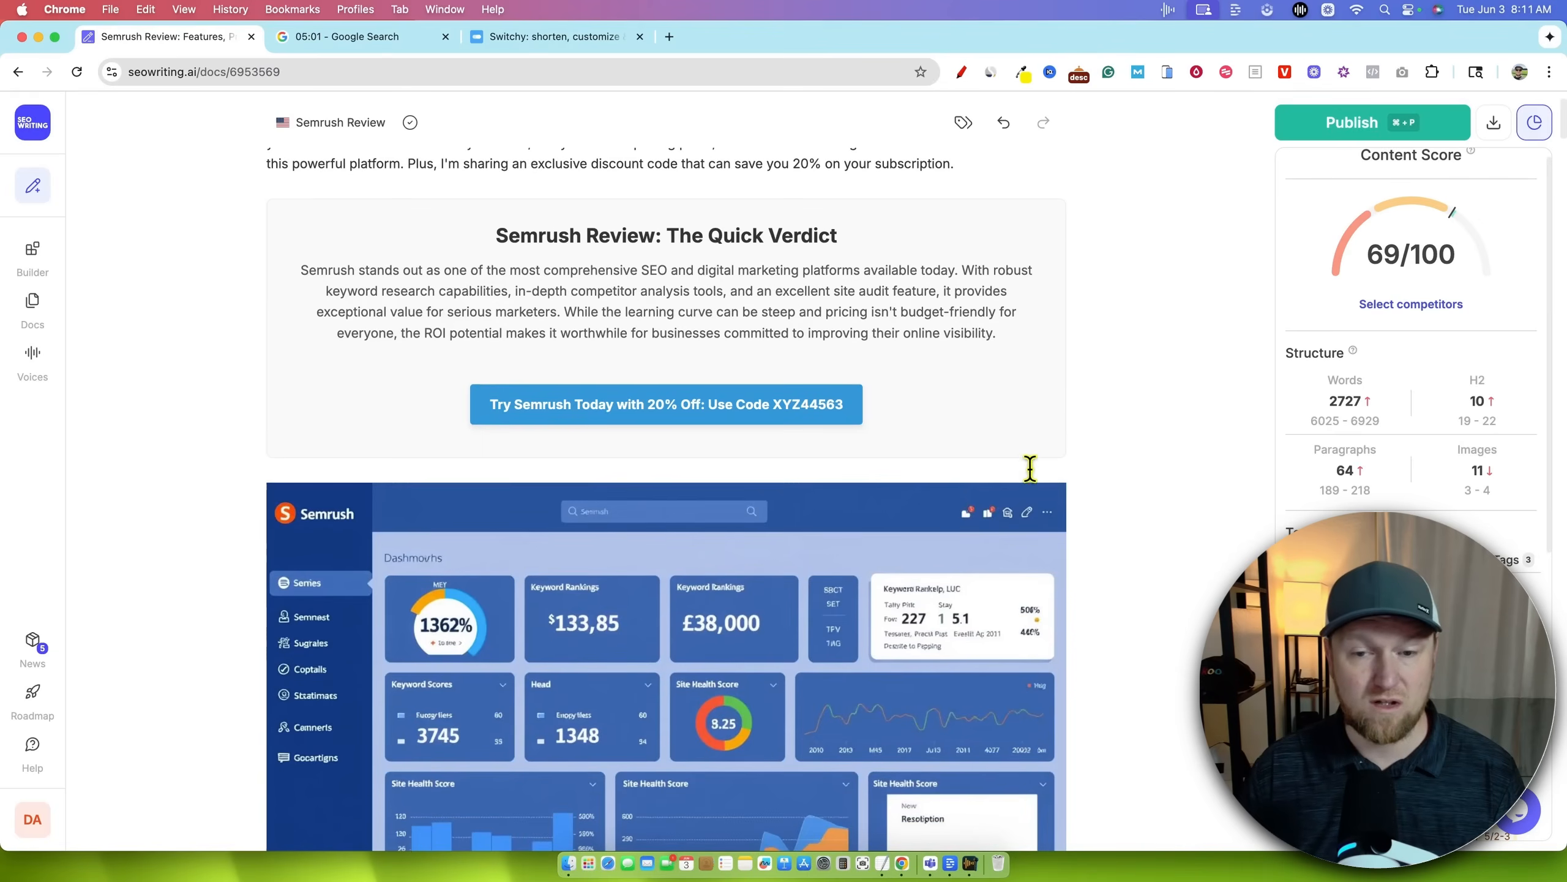
pyautogui.scroll(3, 990, 446)
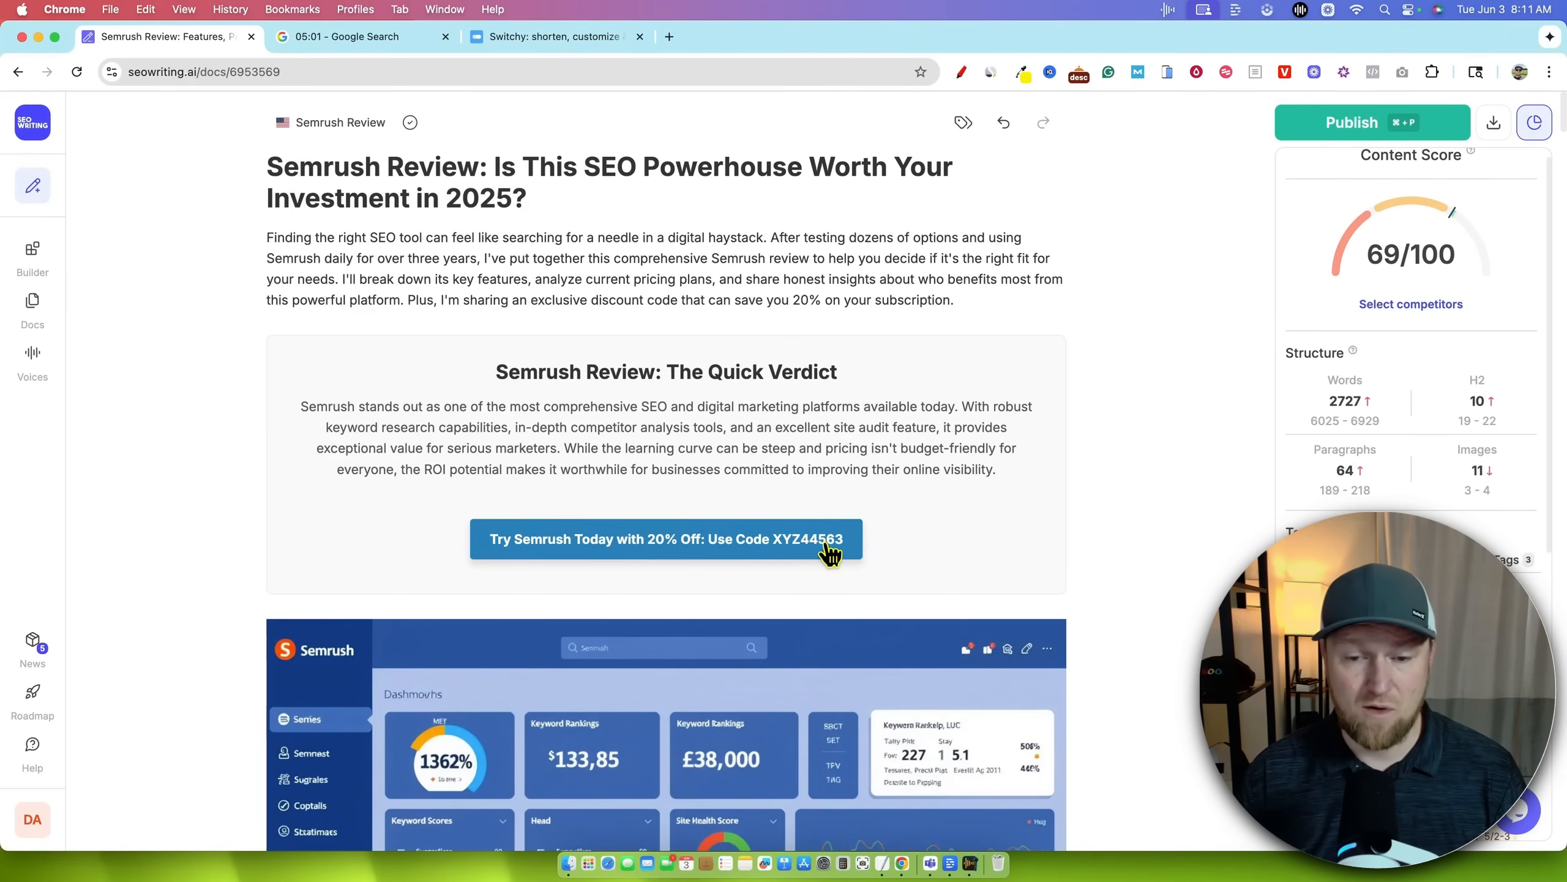
# - Examine the Quick Verdict button and the AI-generated Semrush dashboard image with its caption
pyautogui.scroll(-5, 1004, 555)
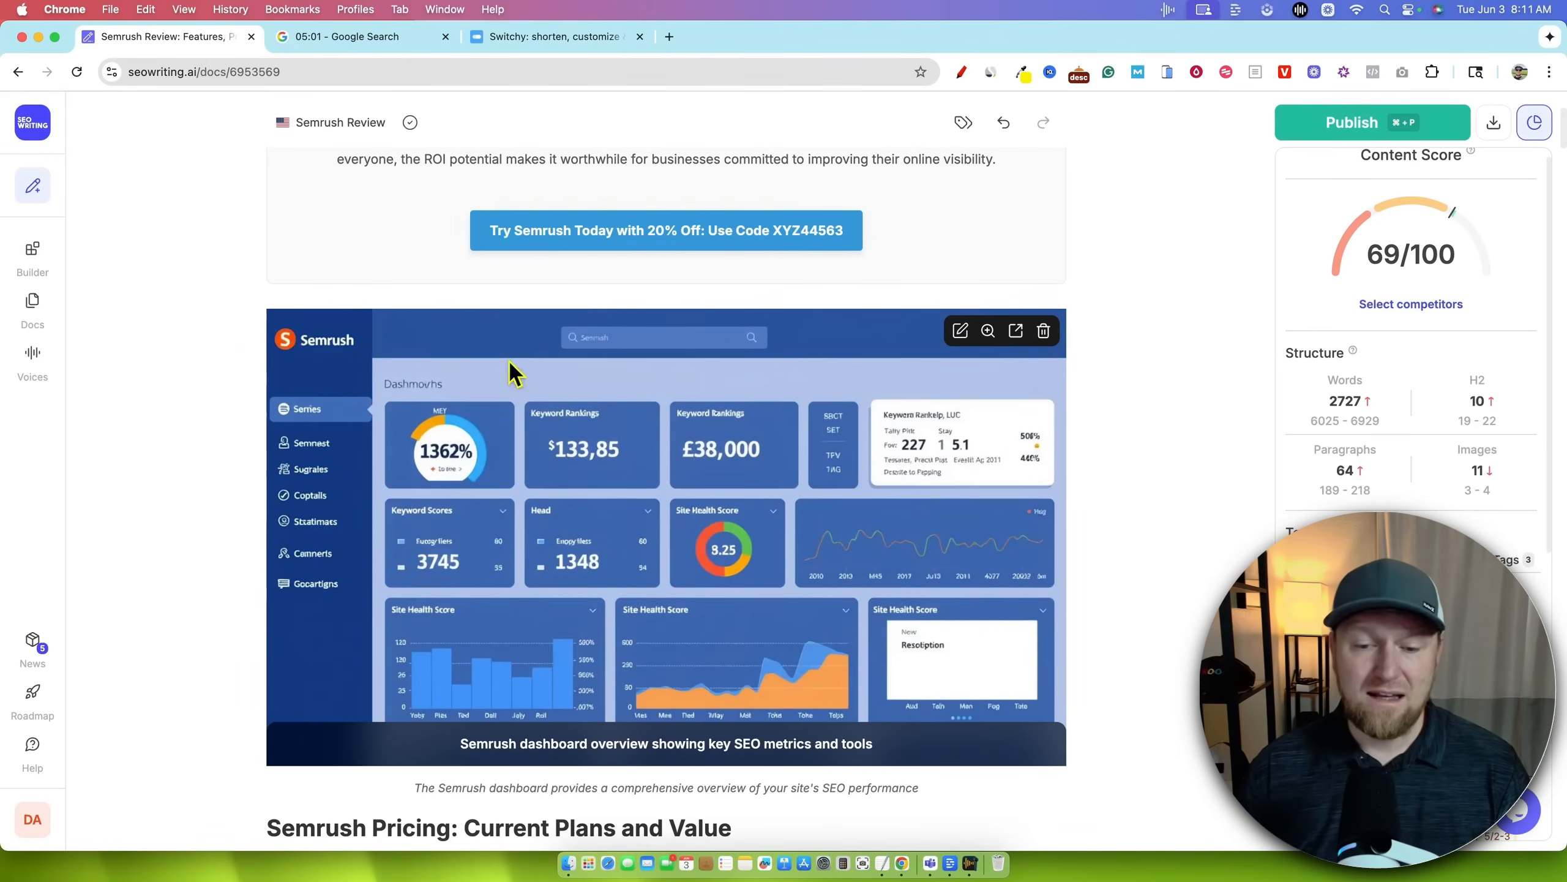
pyautogui.scroll(-3, 1134, 596)
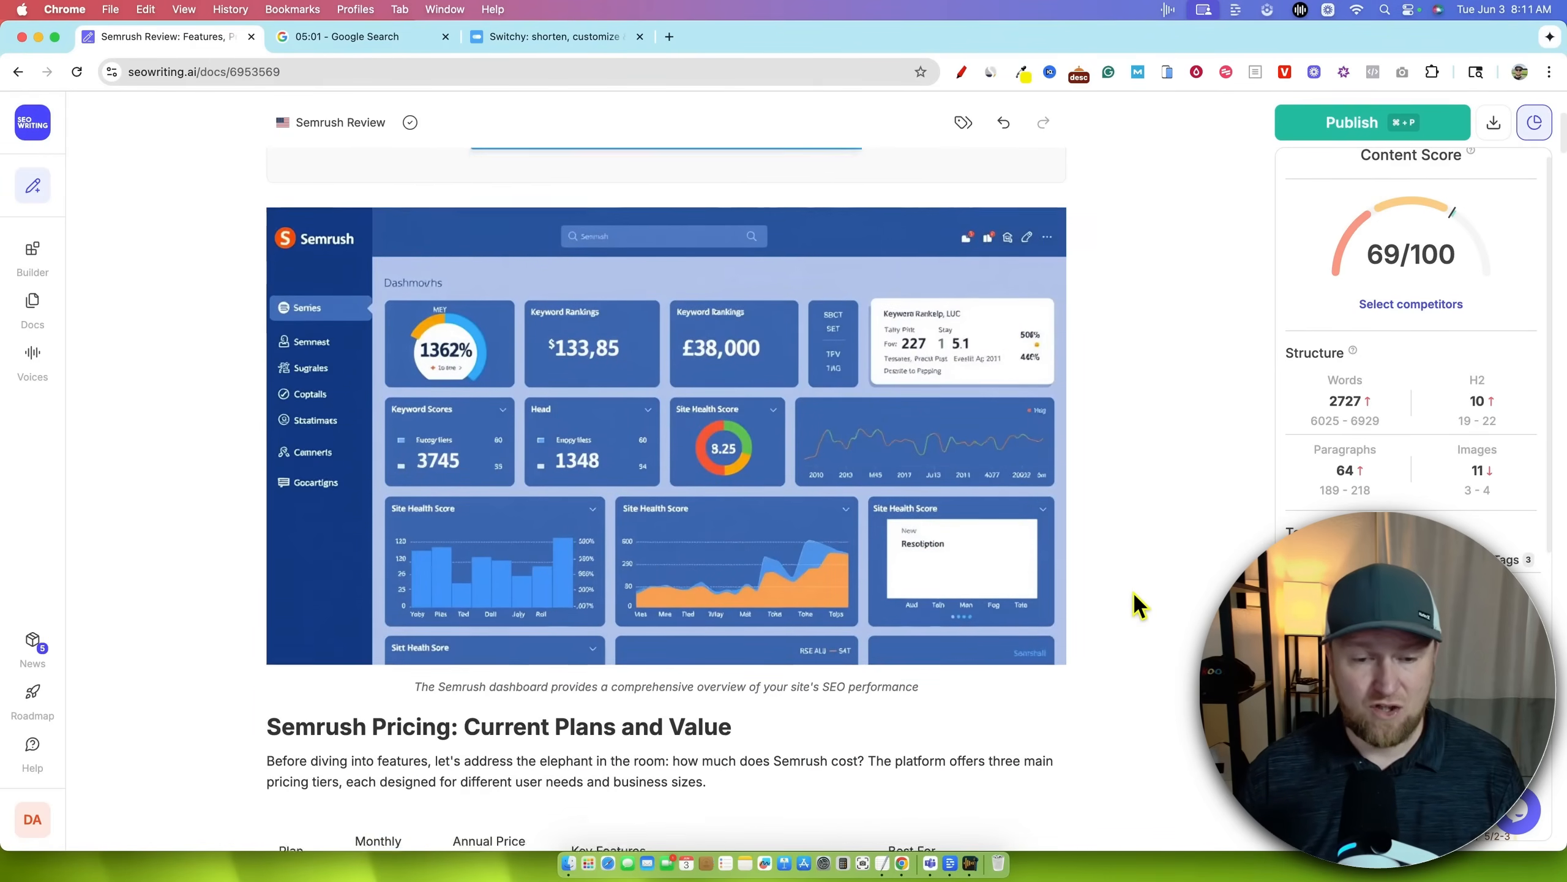
pyautogui.scroll(2, 1134, 594)
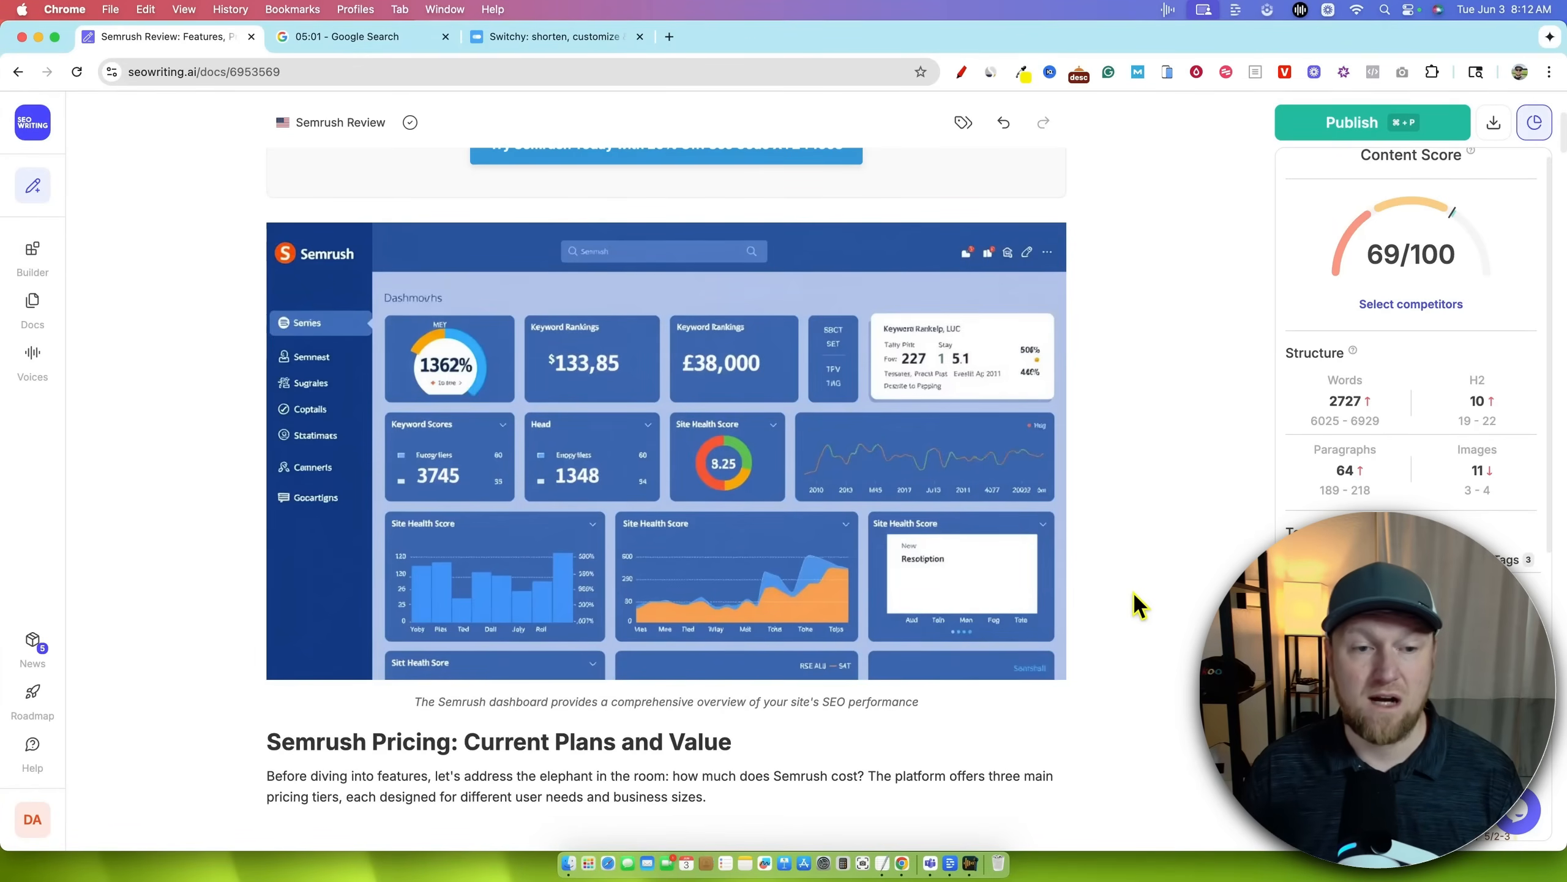
pyautogui.moveTo(873, 330)
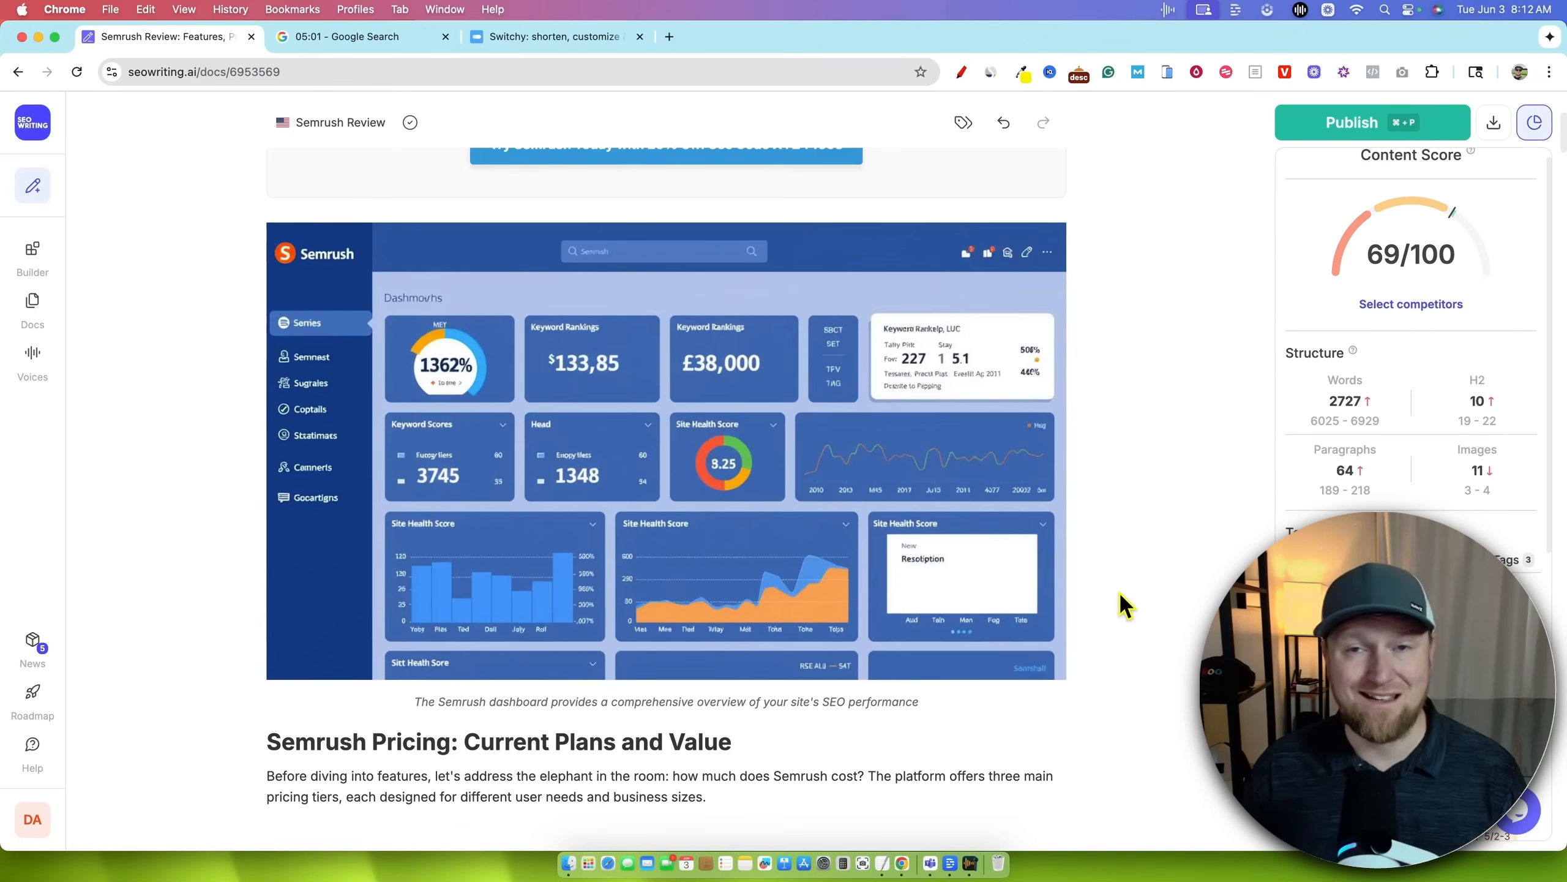
pyautogui.moveTo(782, 457)
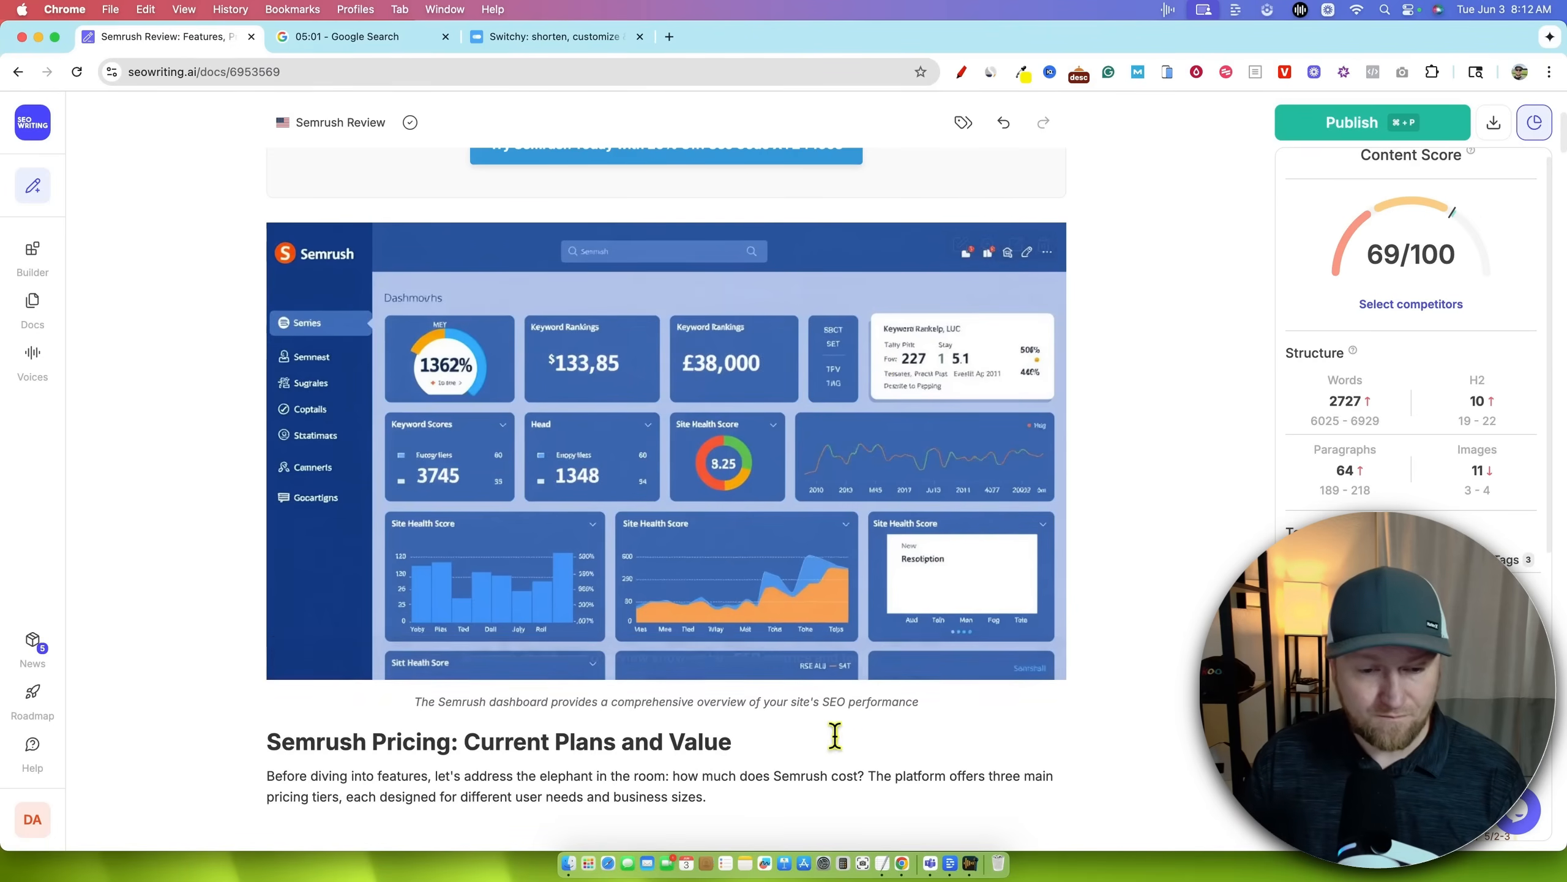
# - Review the "Semrush Pricing: Current Plans and Value" section, including the prices and features in the plan comparison table
pyautogui.scroll(-1, 733, 724)
pyautogui.scroll(-3, 733, 724)
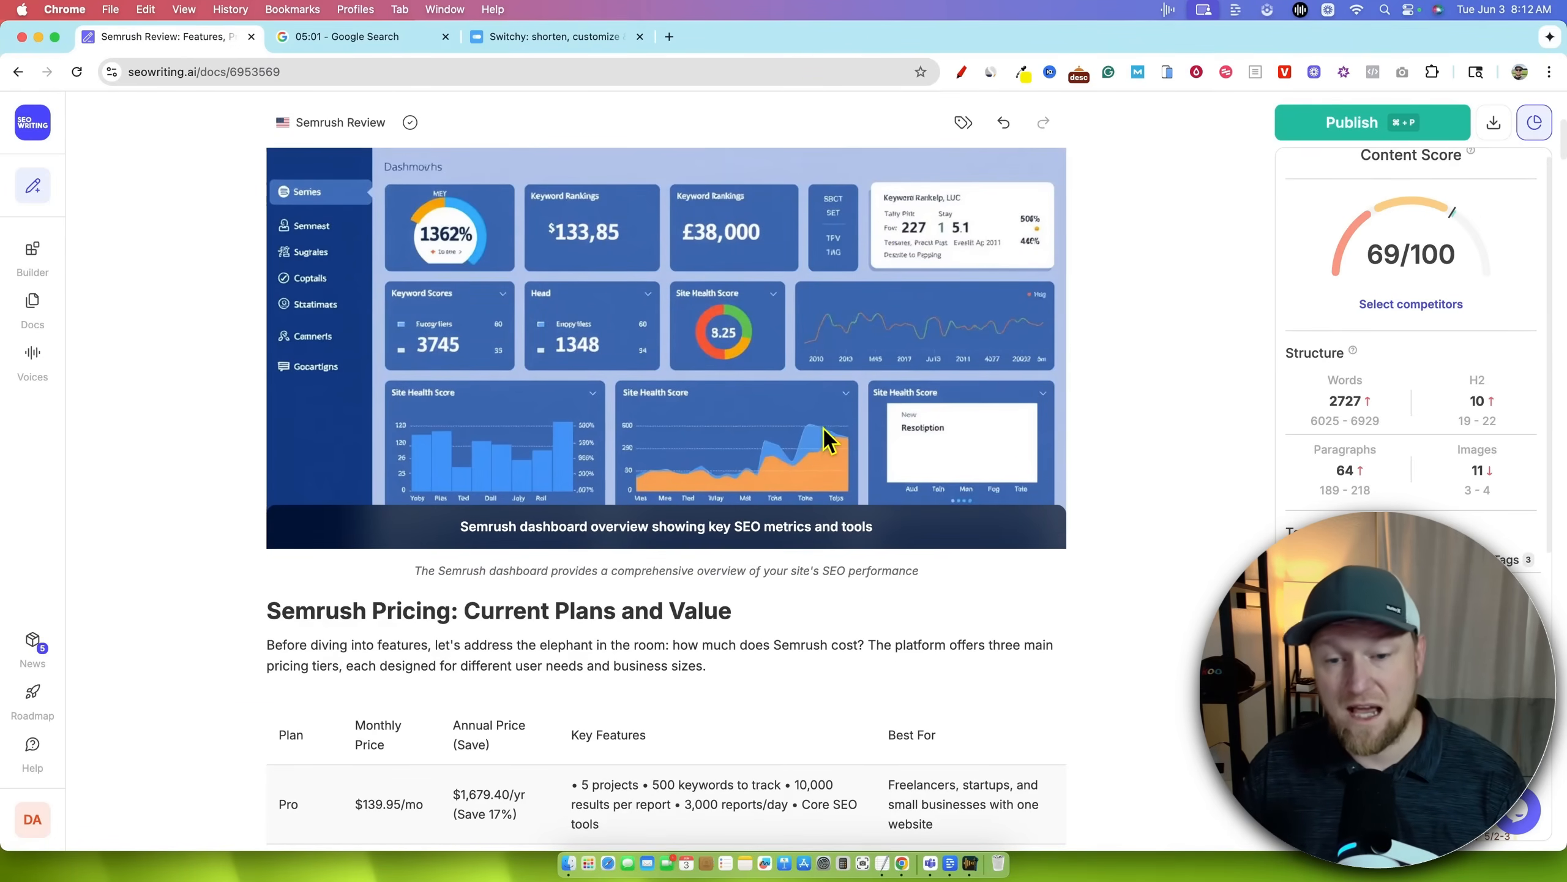
pyautogui.scroll(-8, 827, 438)
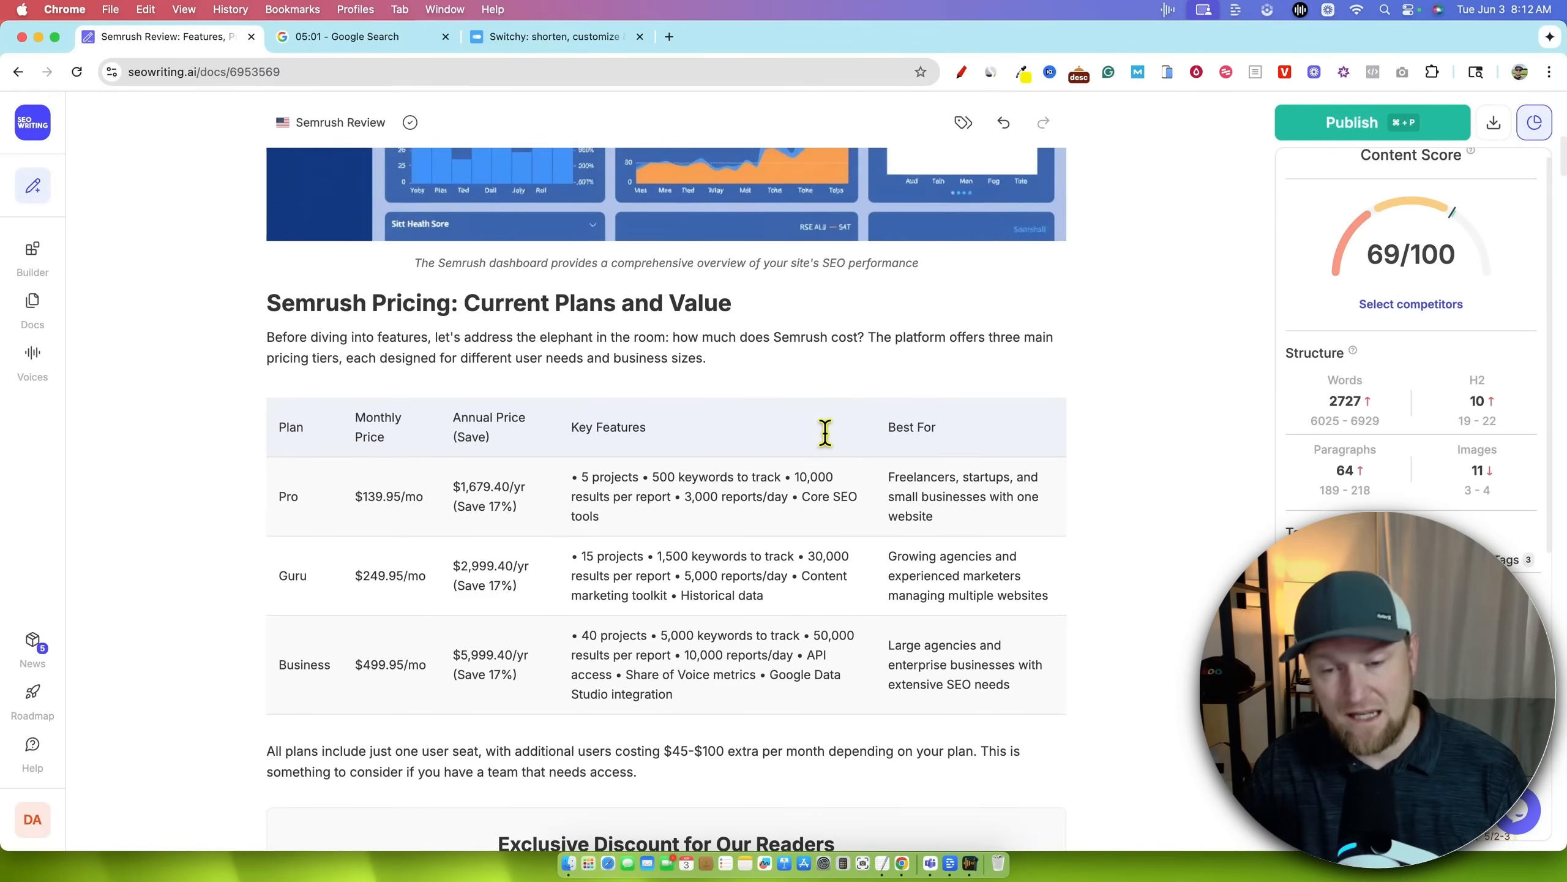
pyautogui.scroll(-2, 826, 433)
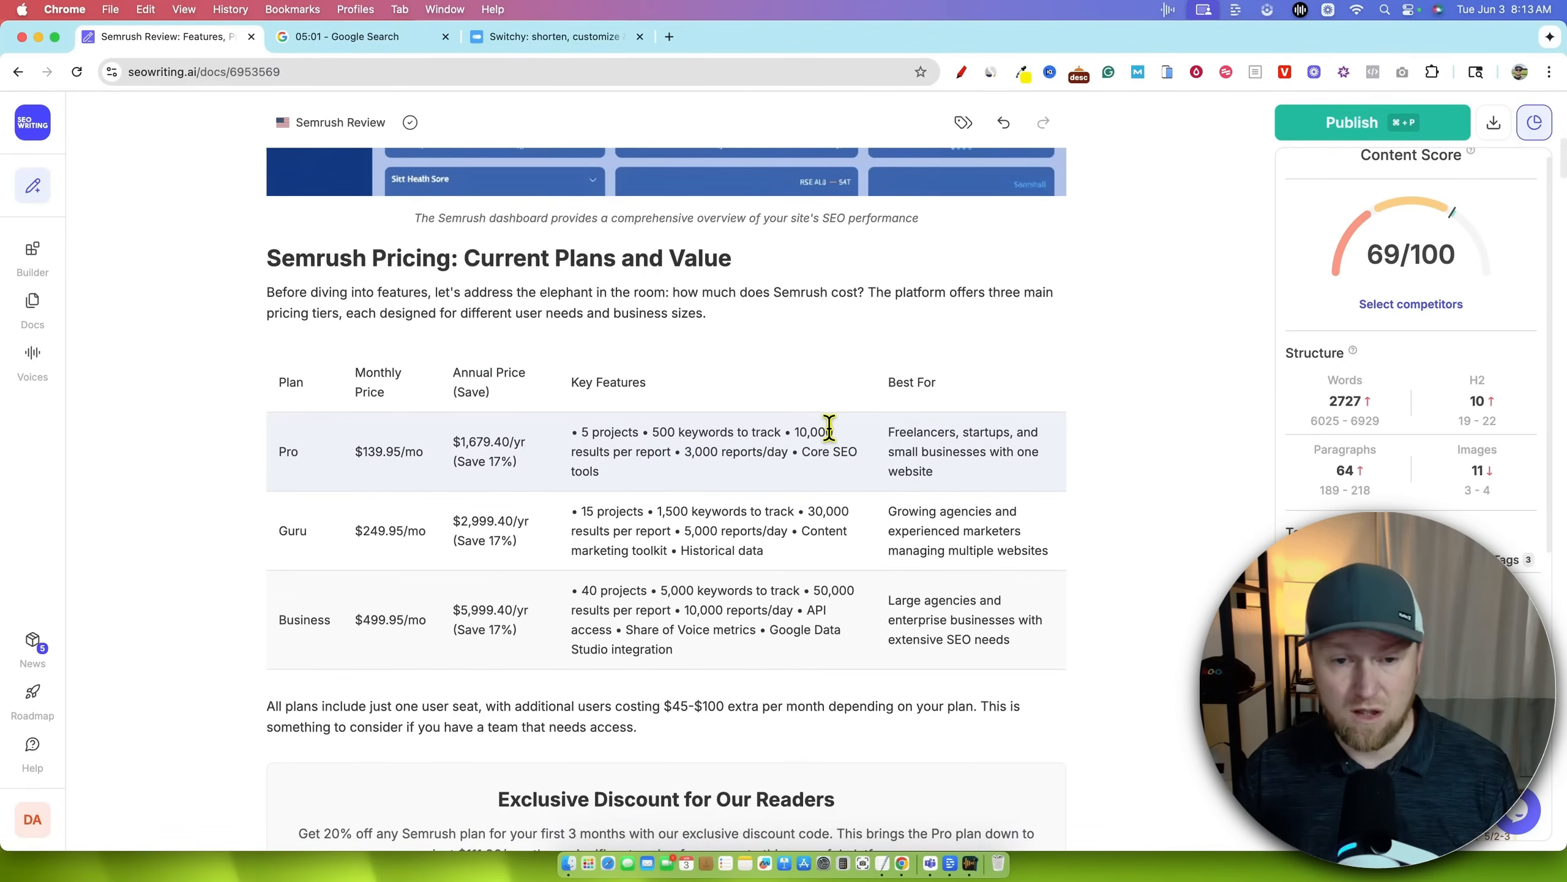
pyautogui.moveTo(416, 254); pyautogui.dragTo(754, 289)
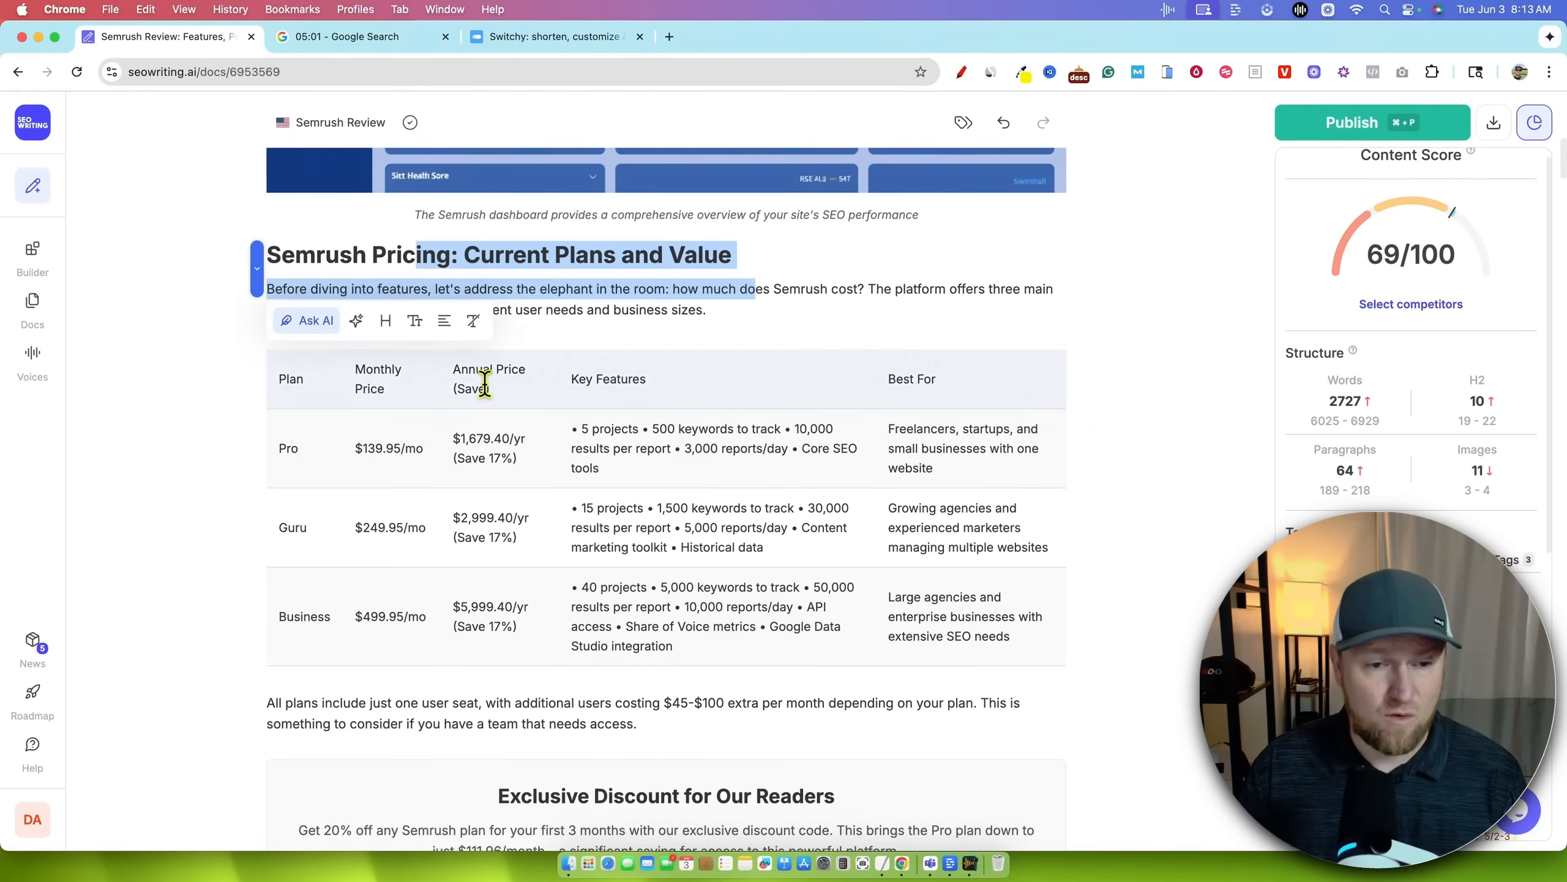
pyautogui.moveTo(352, 550); pyautogui.dragTo(427, 561)
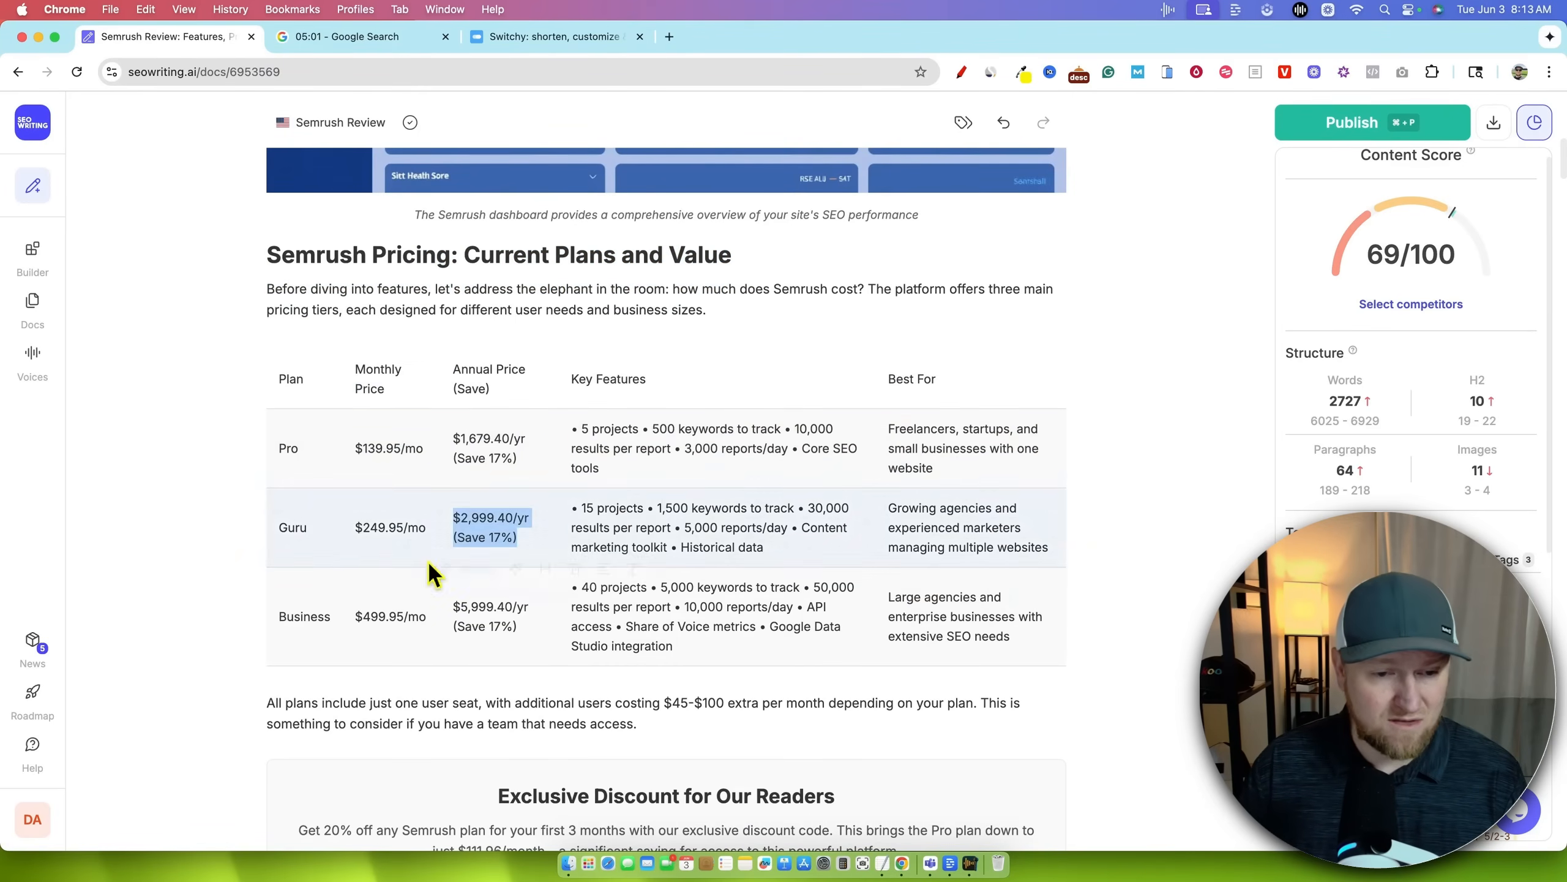
pyautogui.click(357, 439)
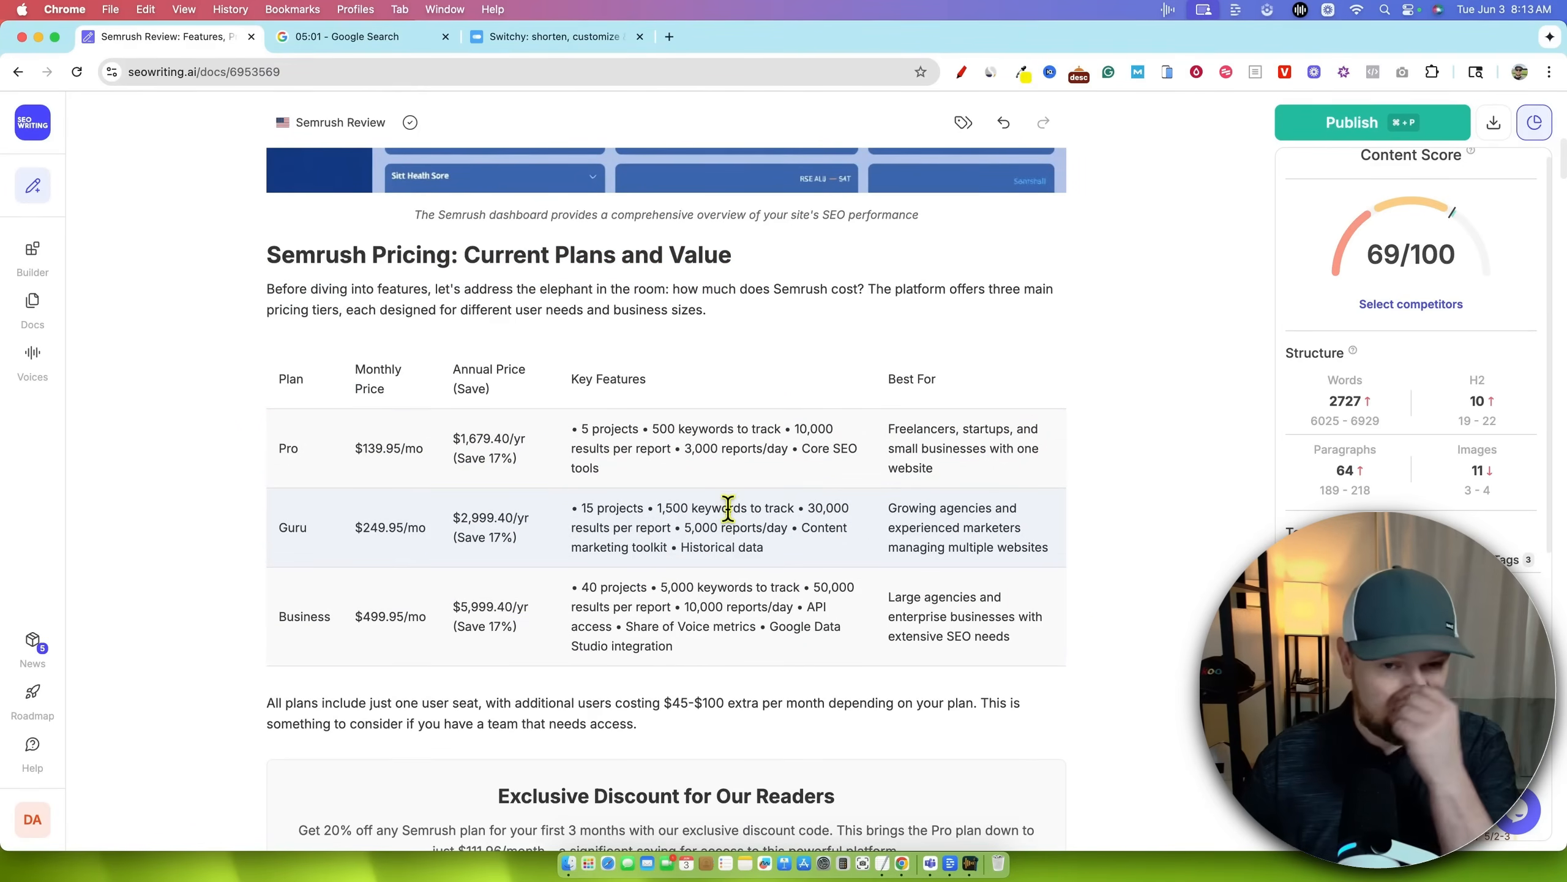
pyautogui.scroll(-5, 788, 643)
pyautogui.scroll(-1, 787, 620)
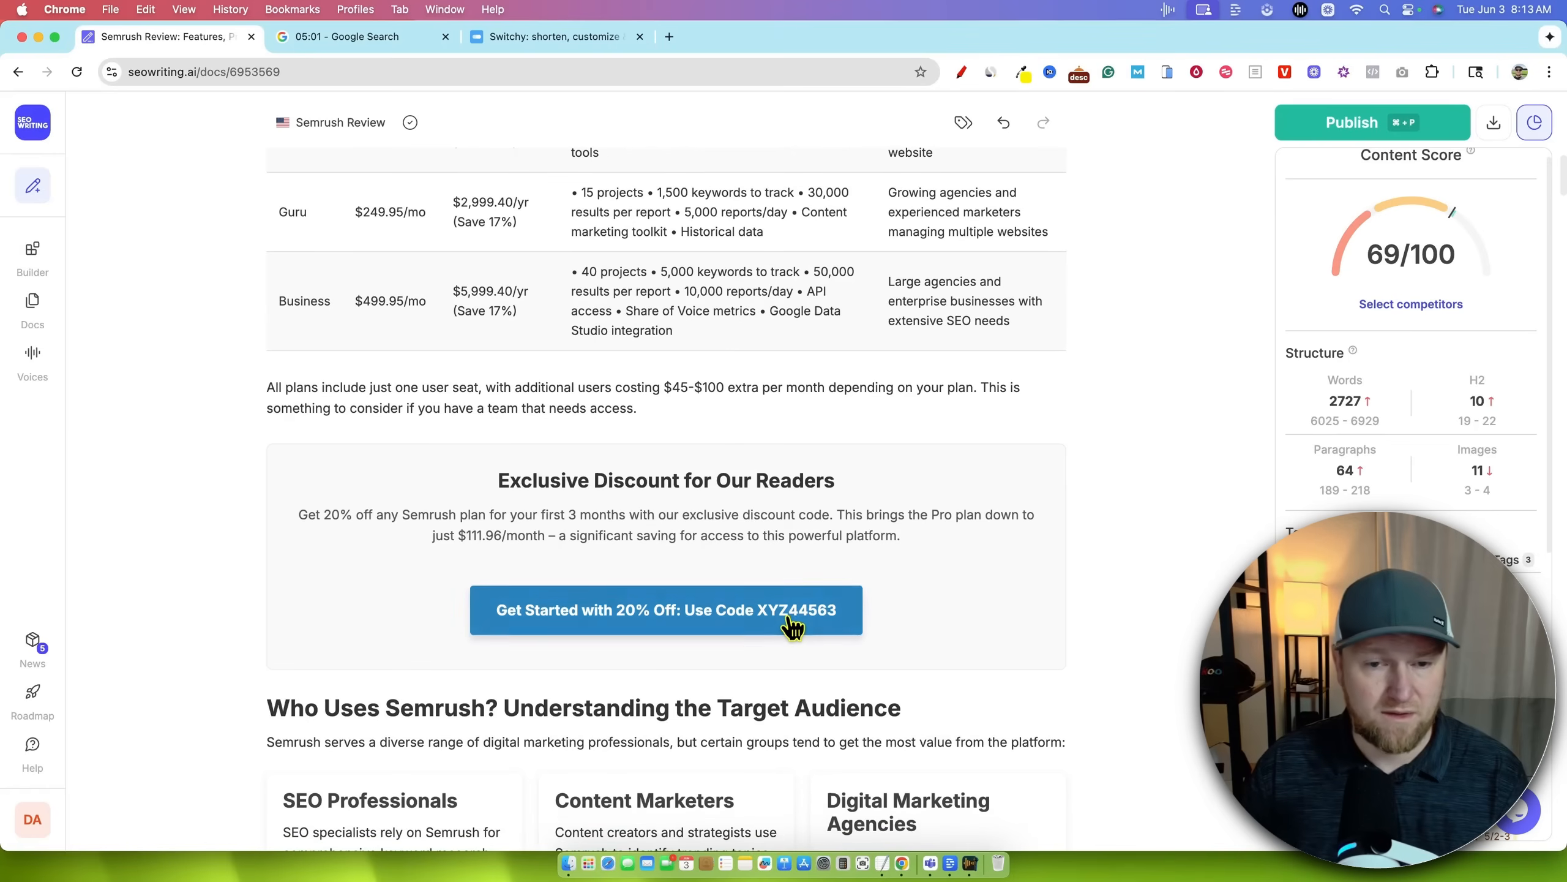
# - Read the "Exclusive Discount for Our Readers" box and compare its offer with the pricing section before it
pyautogui.scroll(-1, 784, 592)
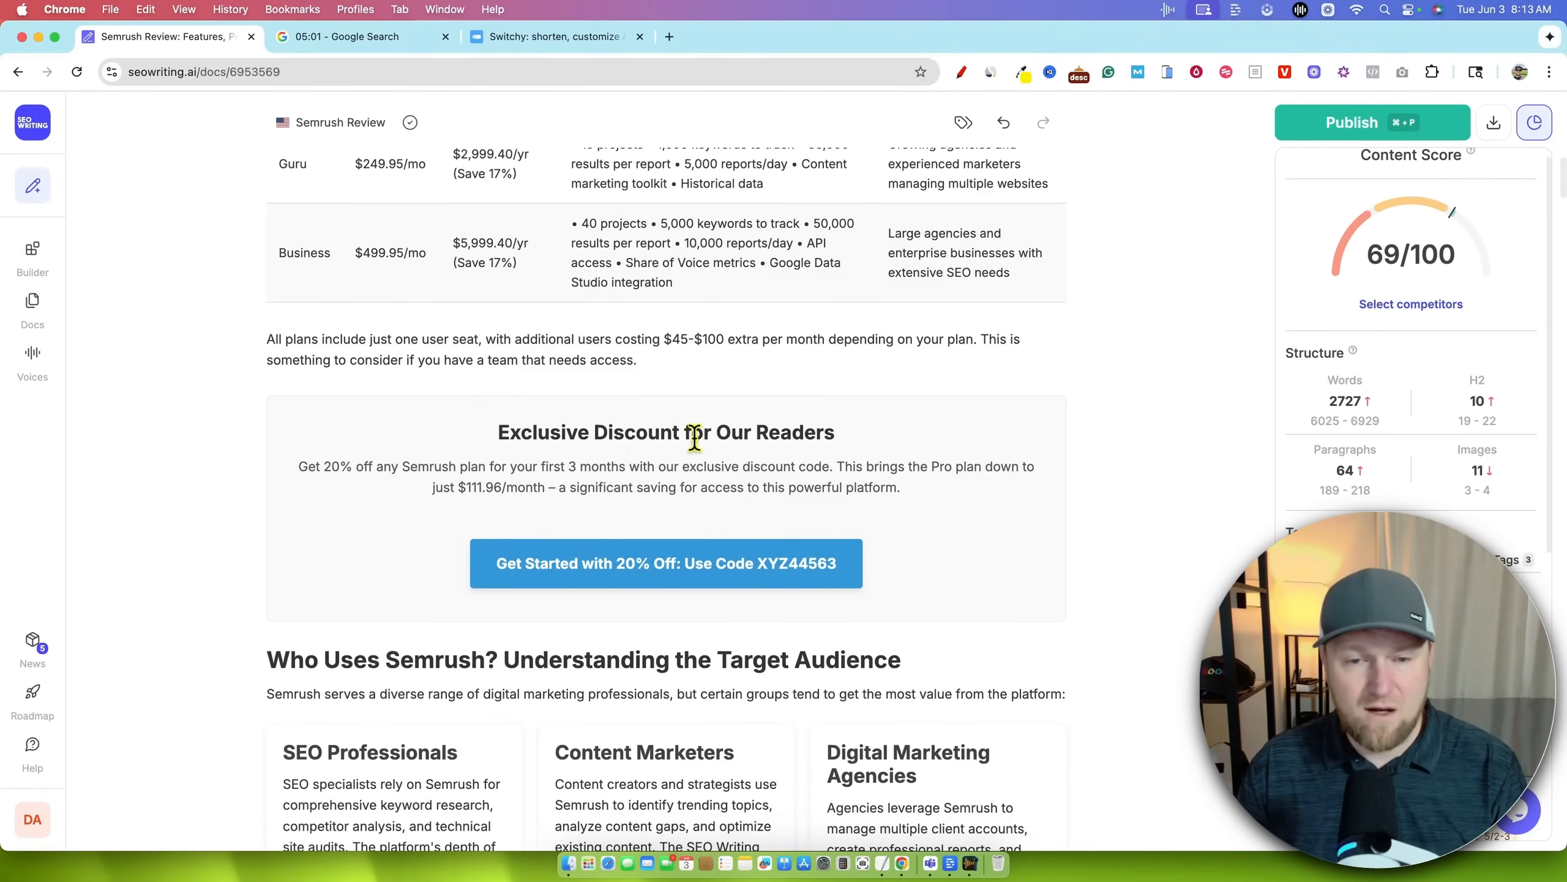
pyautogui.moveTo(524, 432); pyautogui.dragTo(800, 506)
pyautogui.scroll(-3, 955, 537)
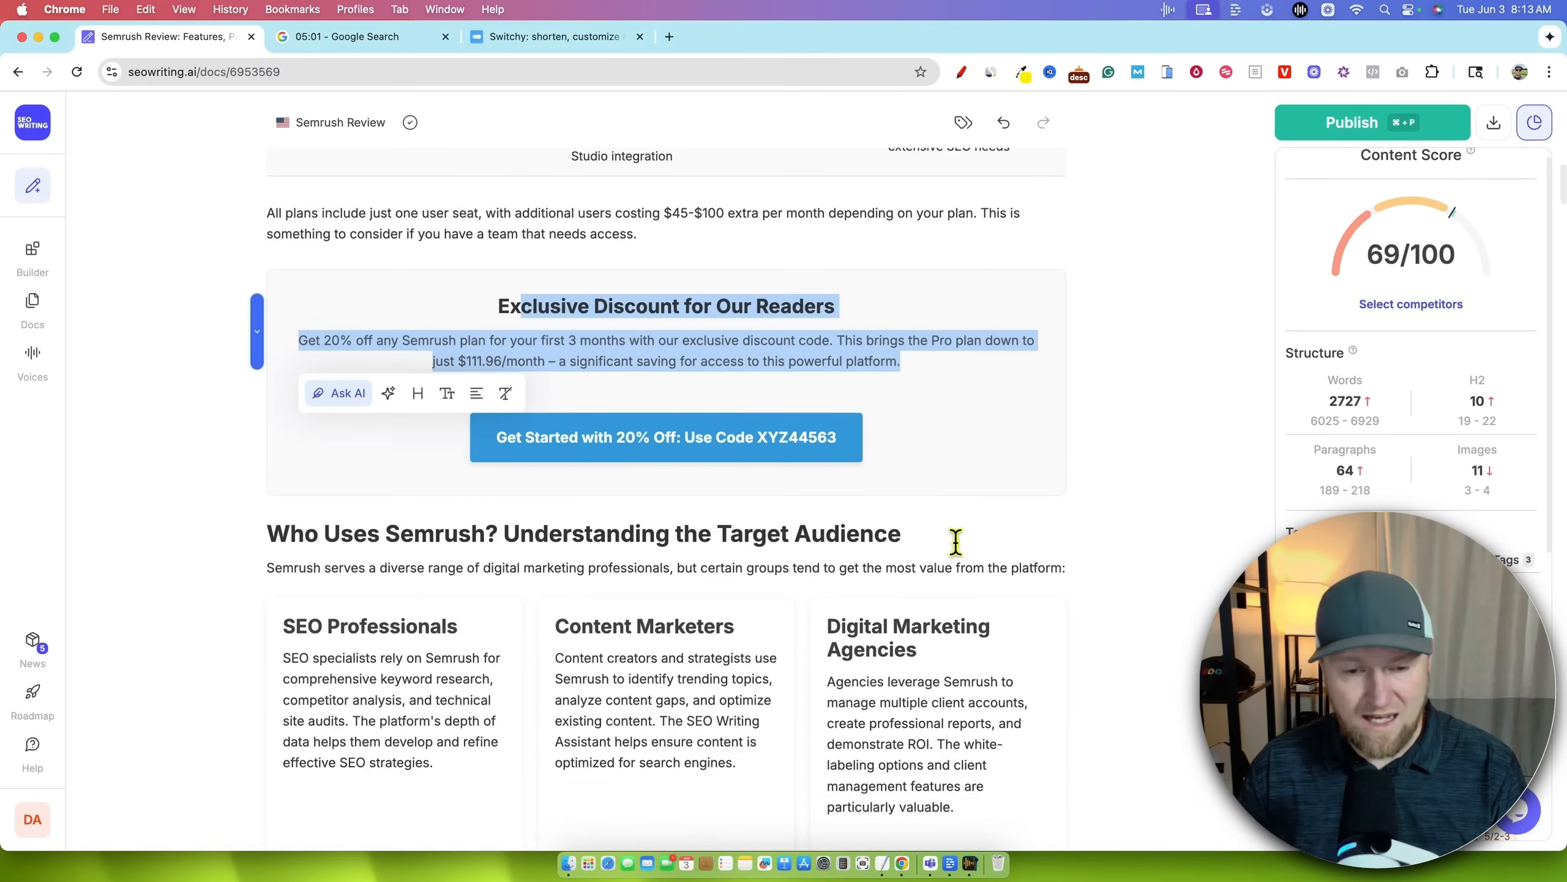
pyautogui.scroll(-1, 955, 542)
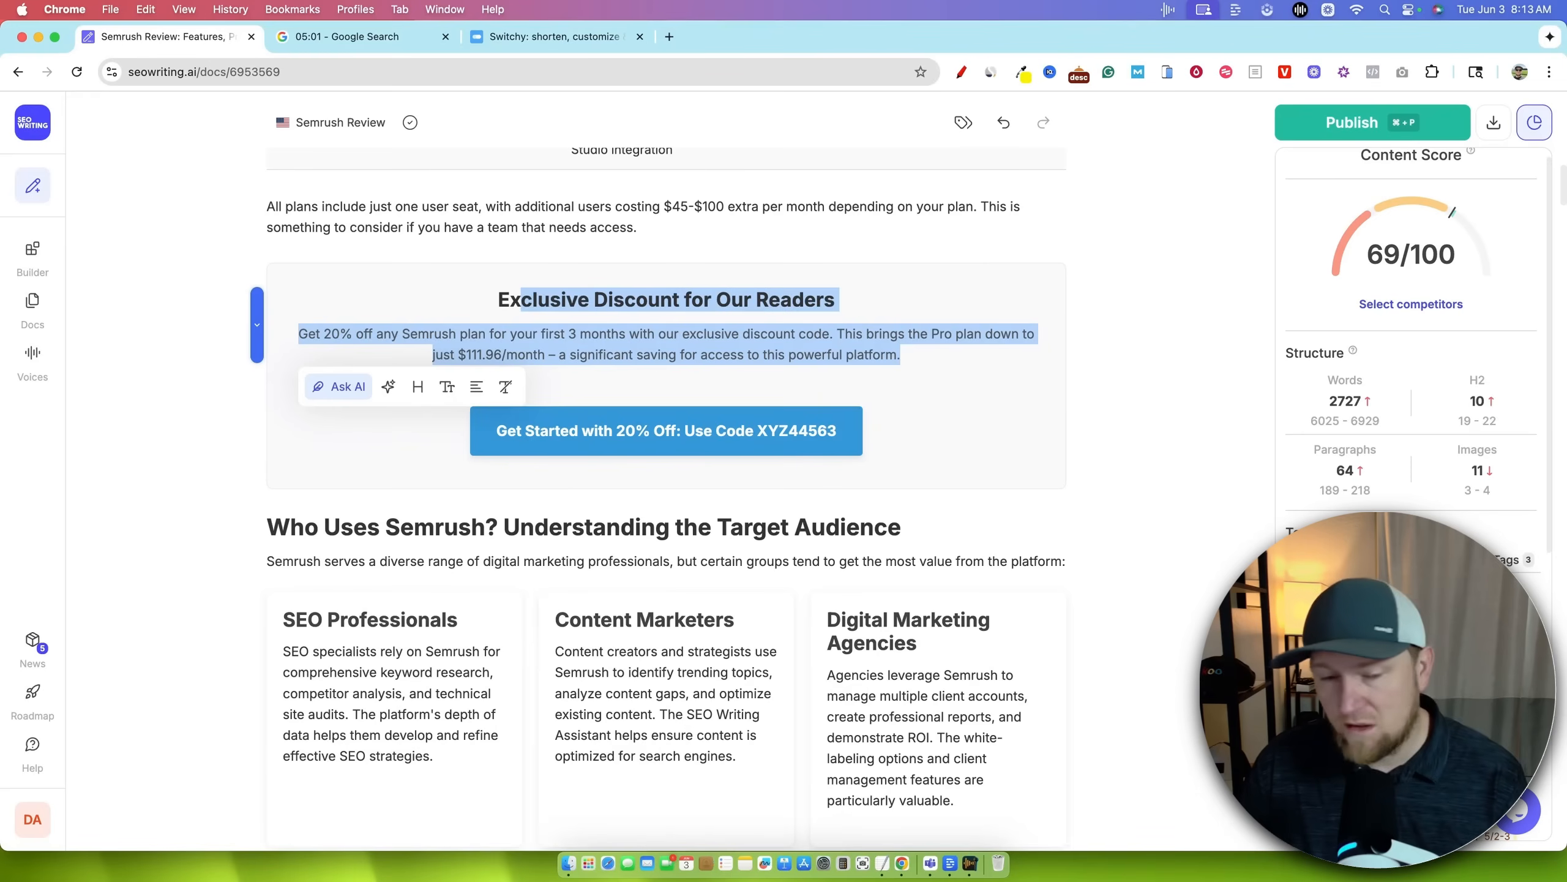
pyautogui.scroll(10, 728, 518)
pyautogui.scroll(-10, 728, 516)
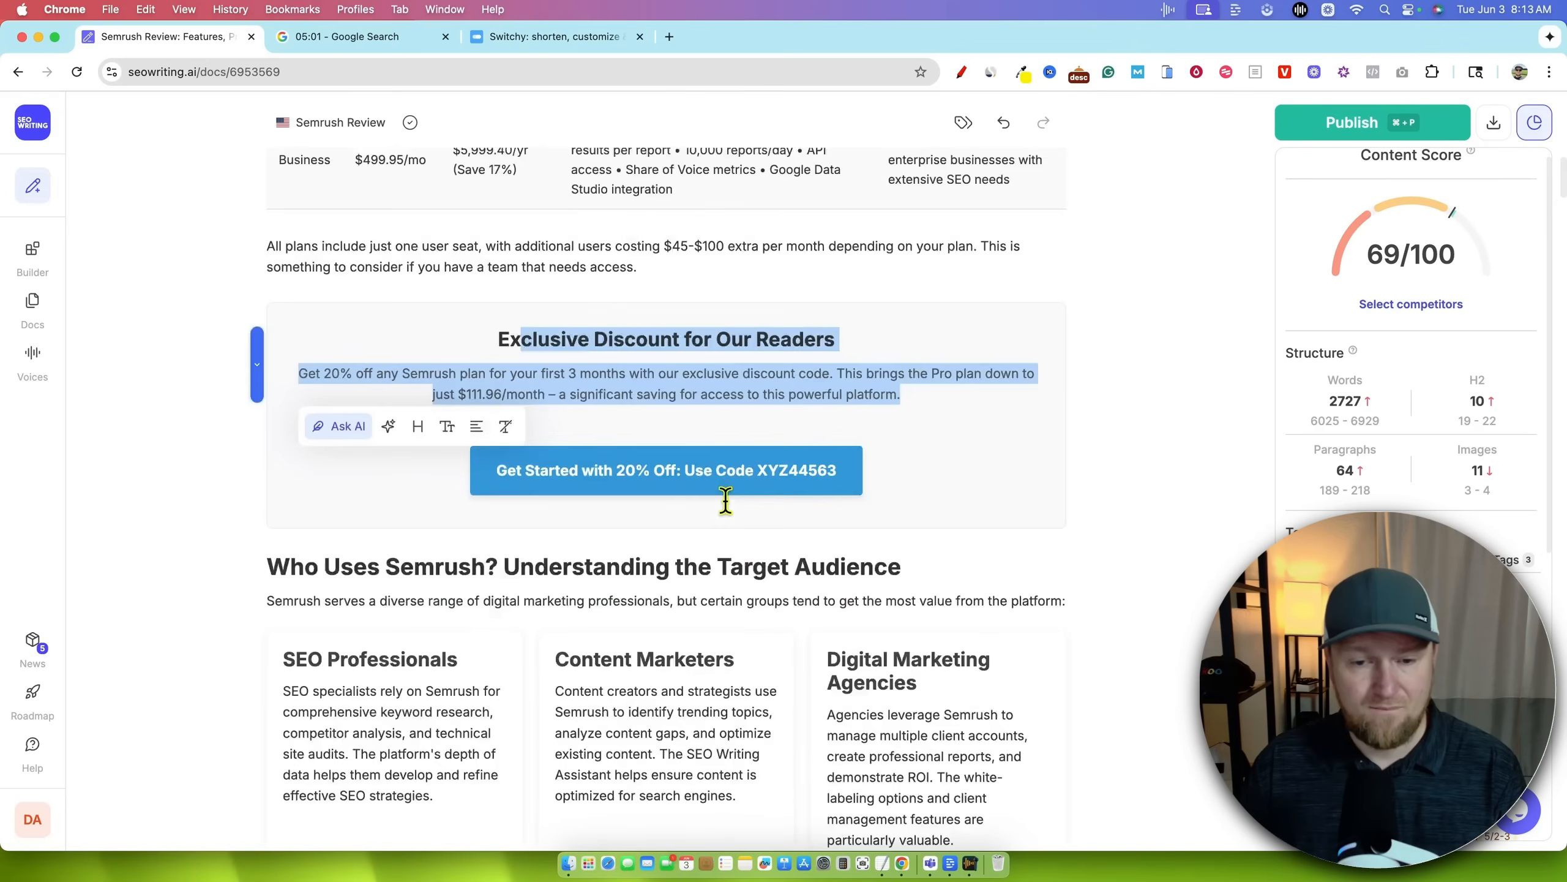
# - Look over the discount buttons placed throughout the article, from the keyword tools section to the final call to action
pyautogui.scroll(-15, 731, 510)
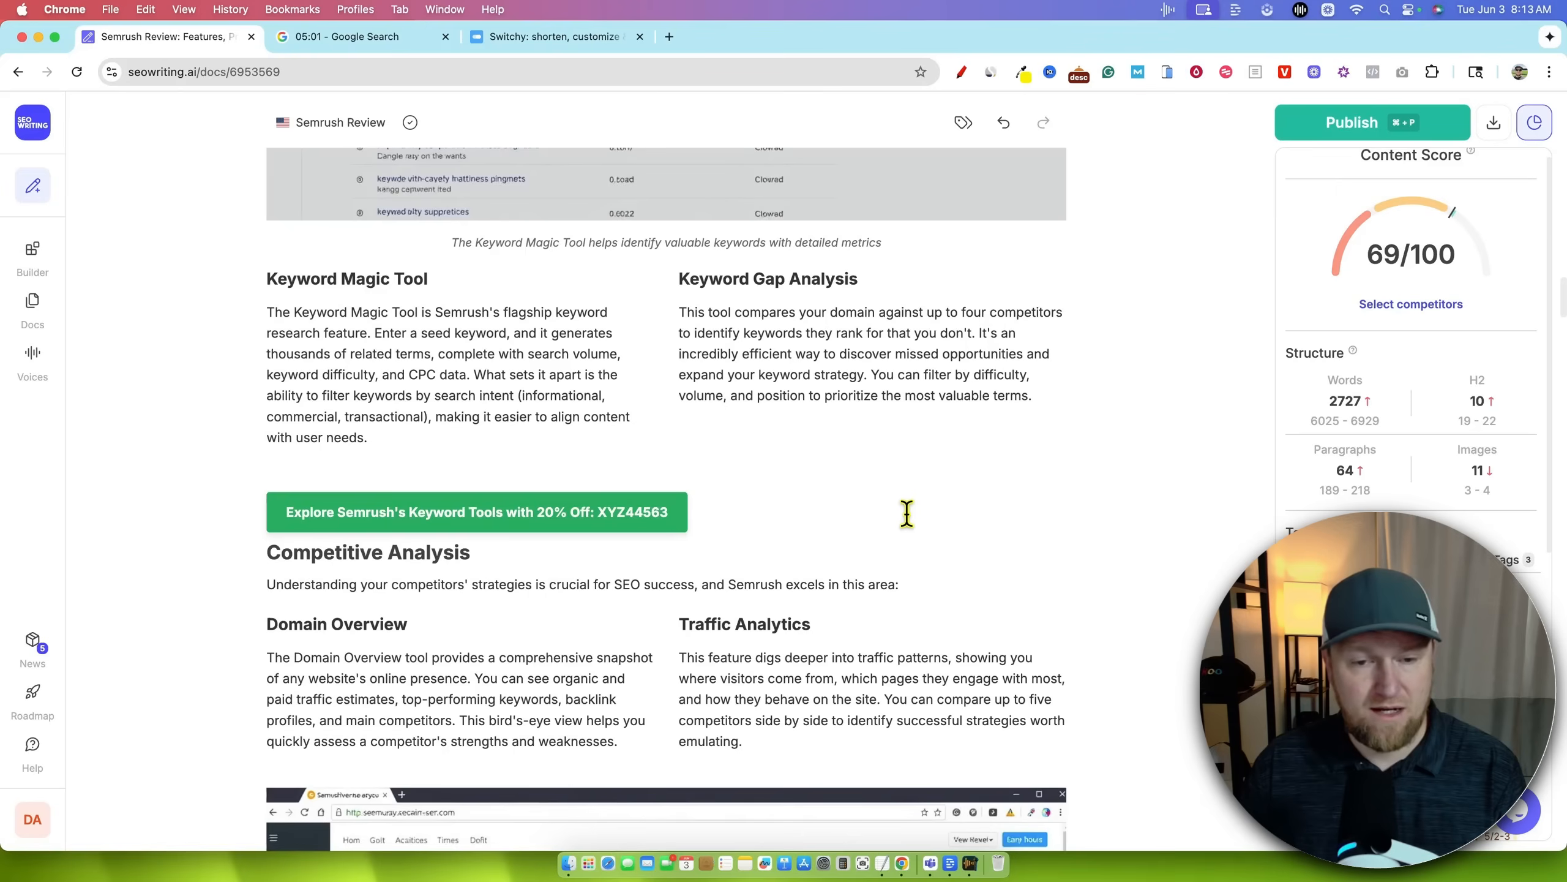
pyautogui.scroll(-20, 907, 514)
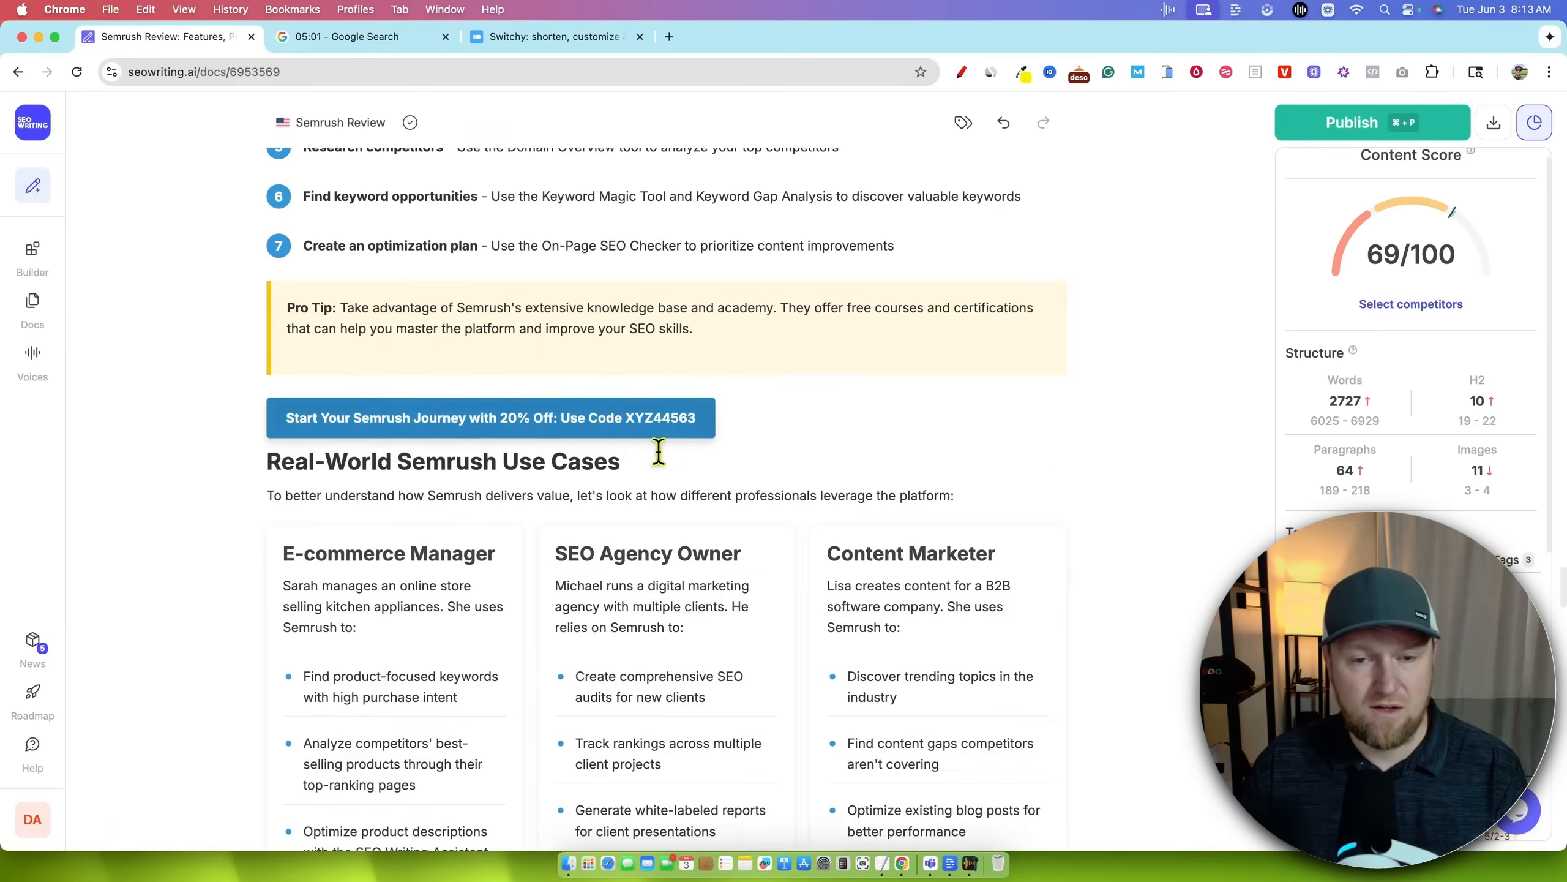
pyautogui.scroll(-20, 788, 496)
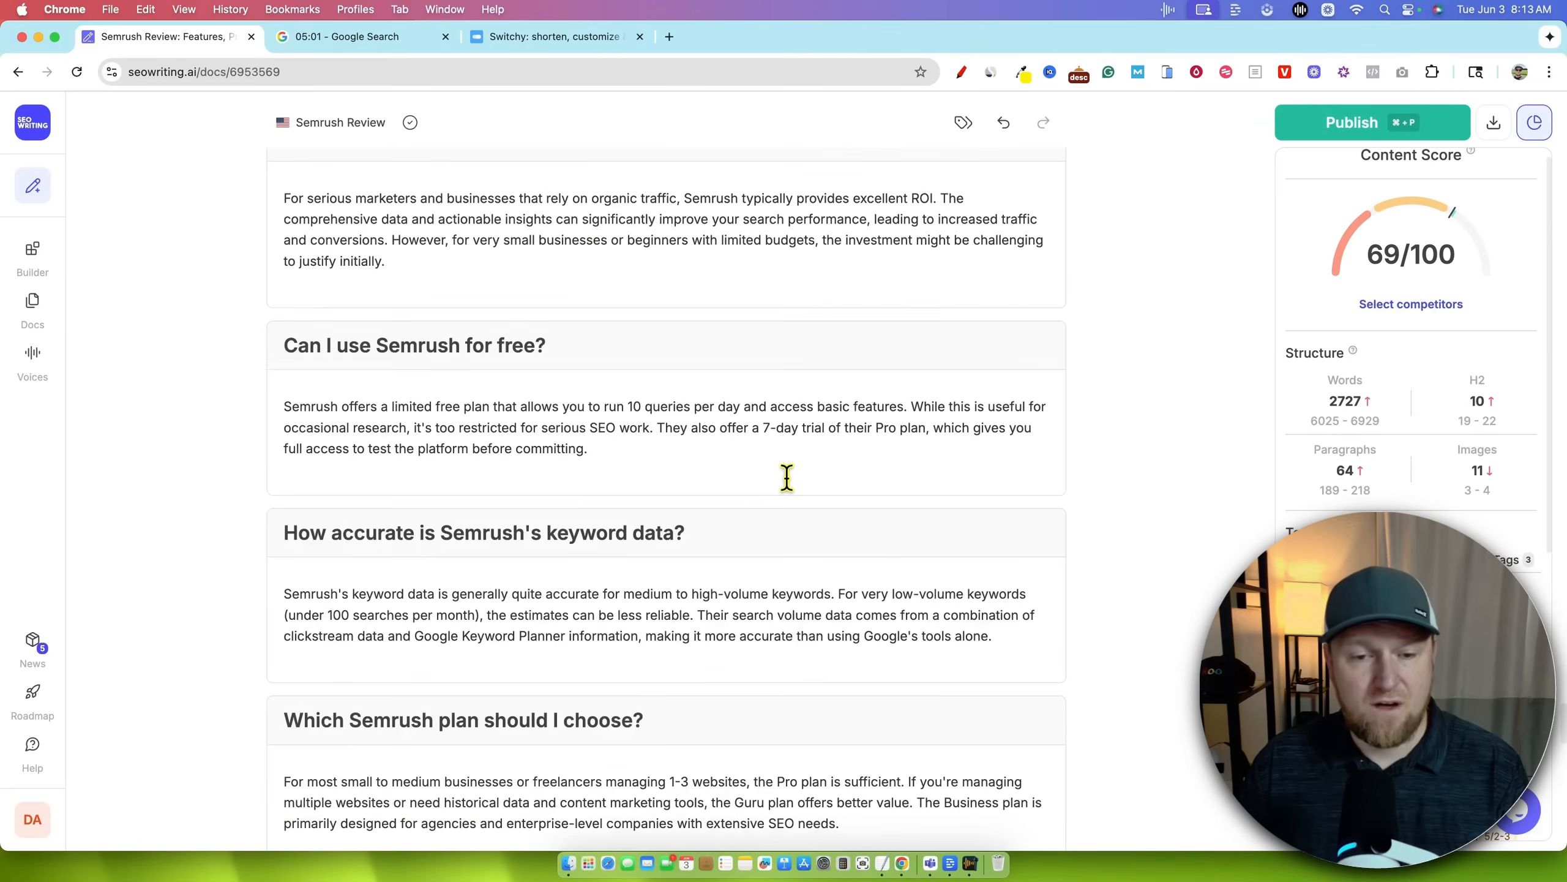
pyautogui.scroll(-20, 788, 476)
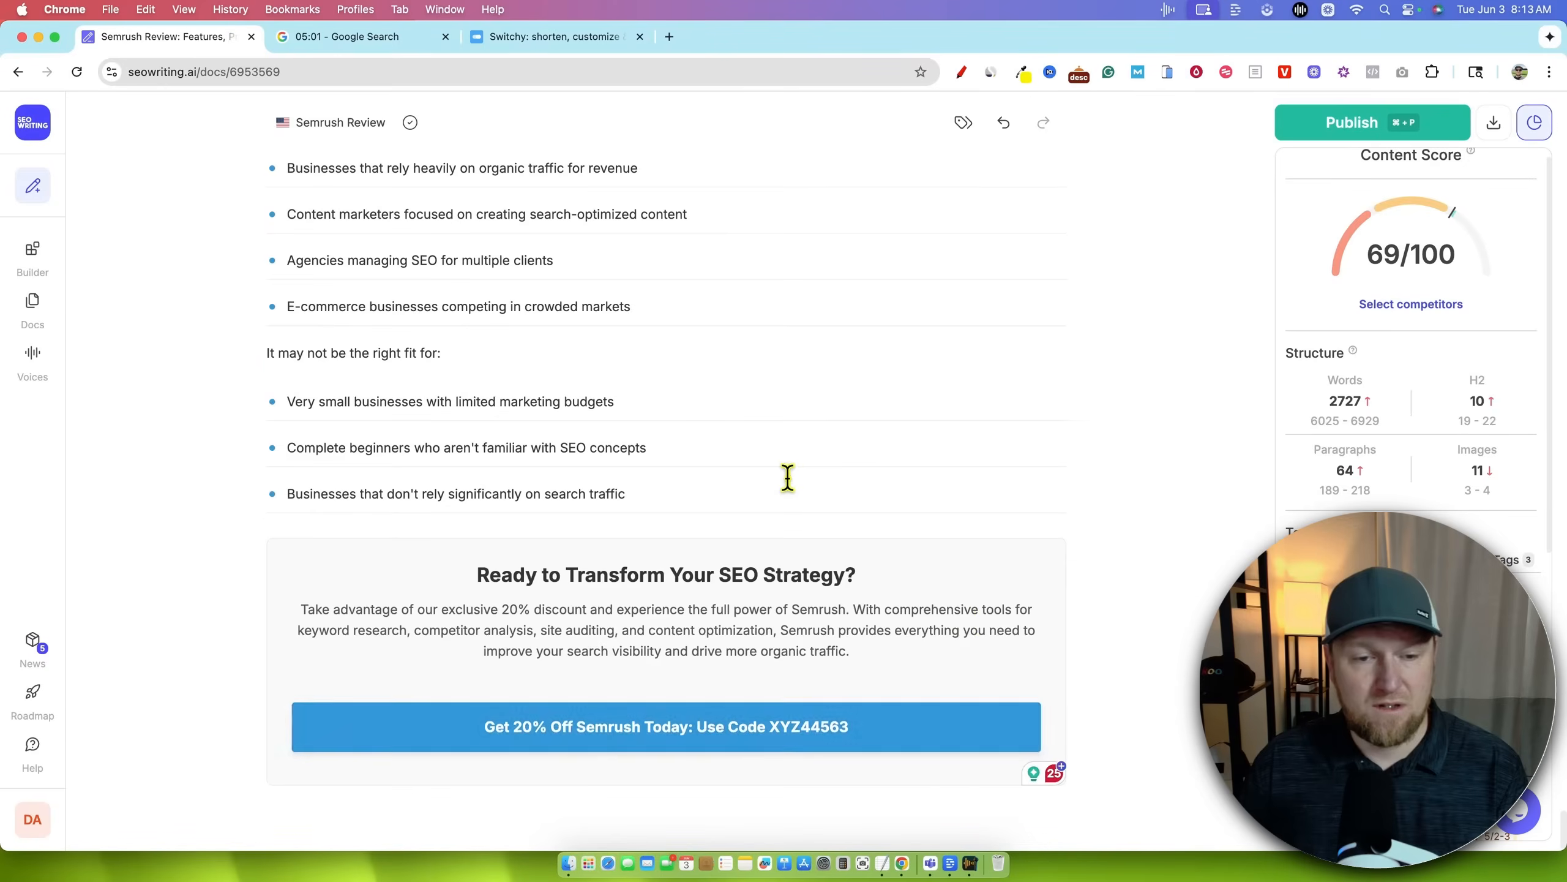
# - Review the article's layout in reverse, from the competitor comparison image back to the "Who Uses Semrush?" audience cards
pyautogui.scroll(15, 974, 611)
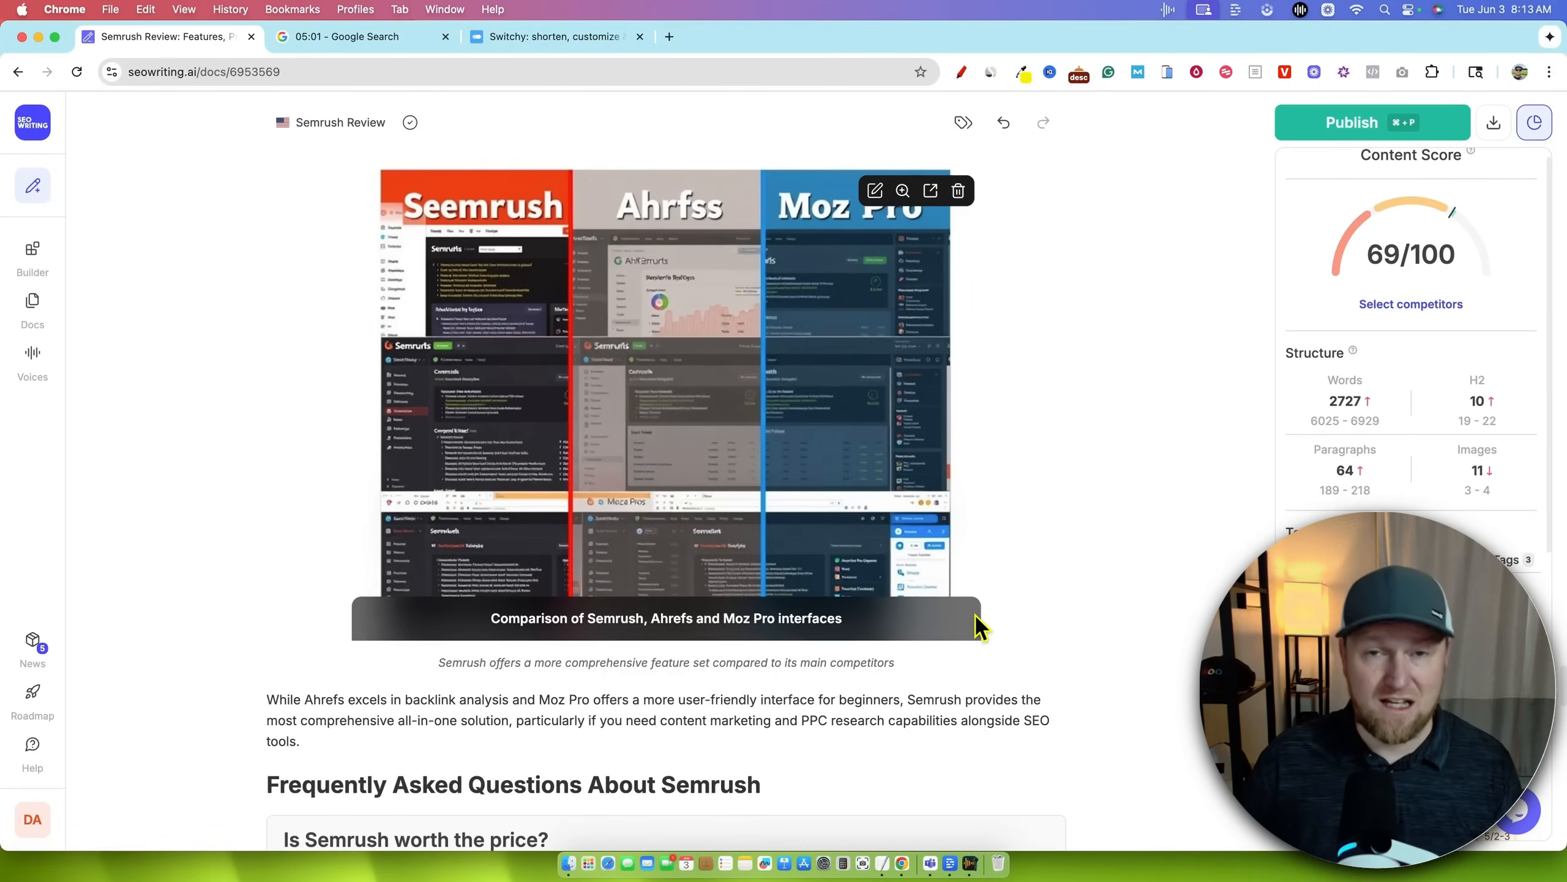
pyautogui.scroll(10, 988, 595)
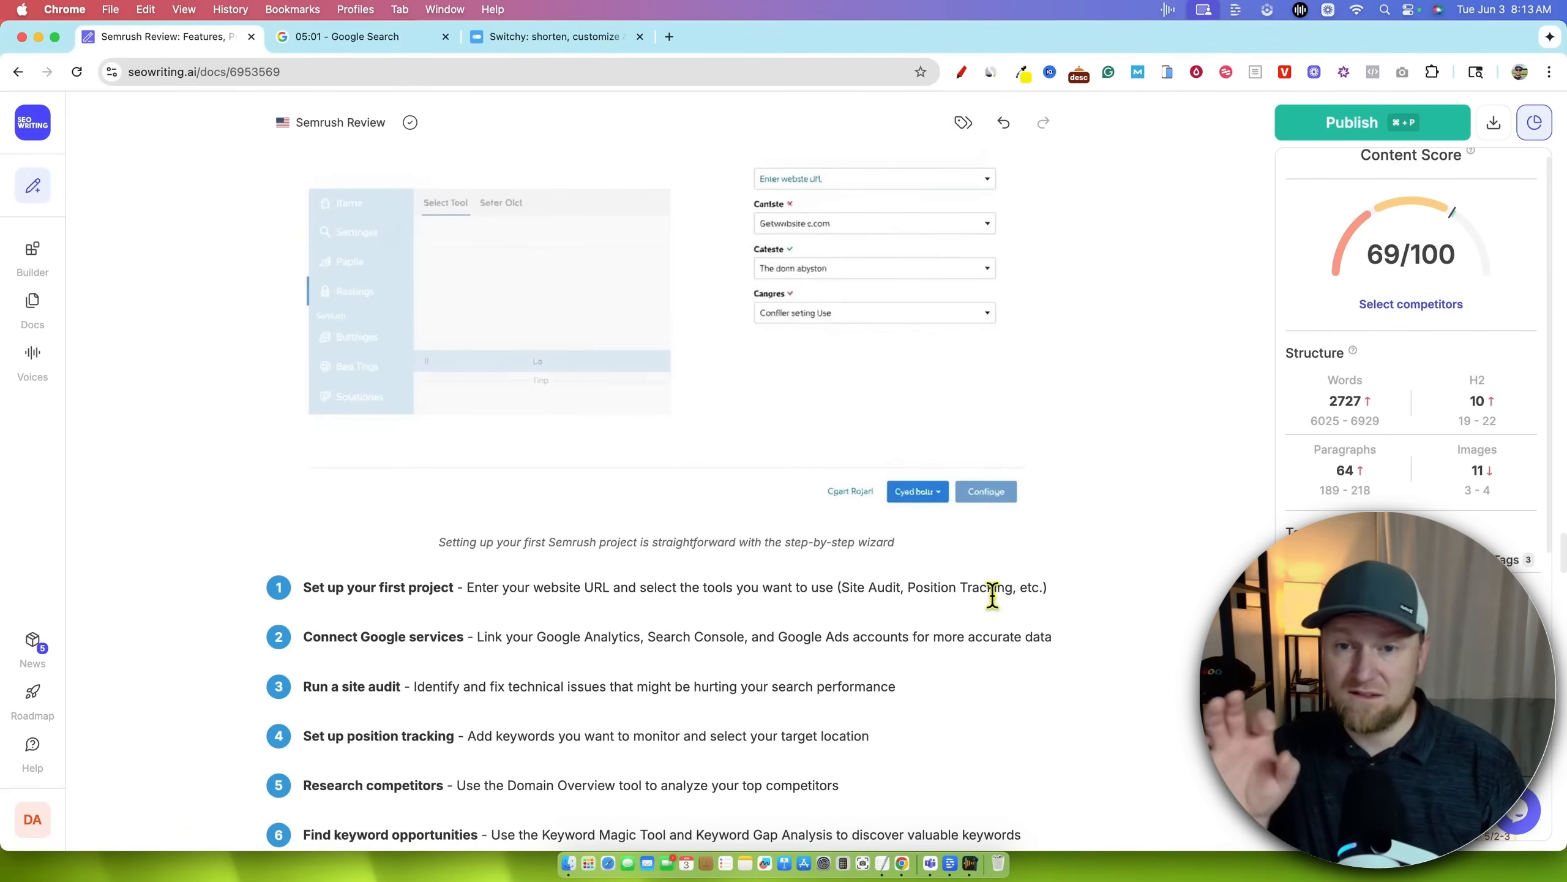
pyautogui.scroll(10, 991, 594)
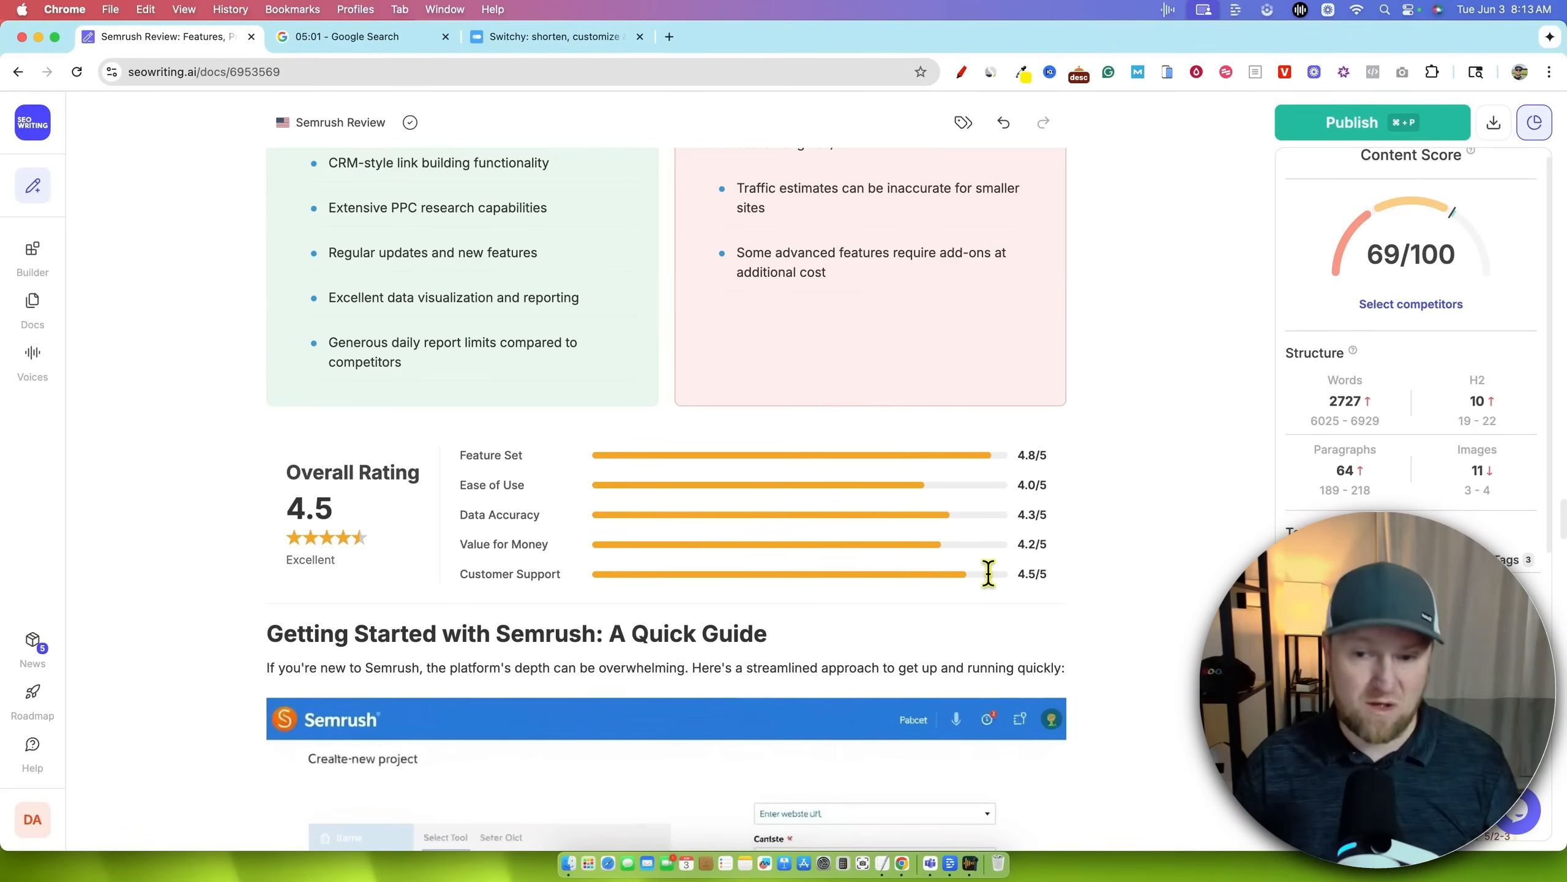
pyautogui.scroll(10, 988, 573)
pyautogui.scroll(15, 987, 536)
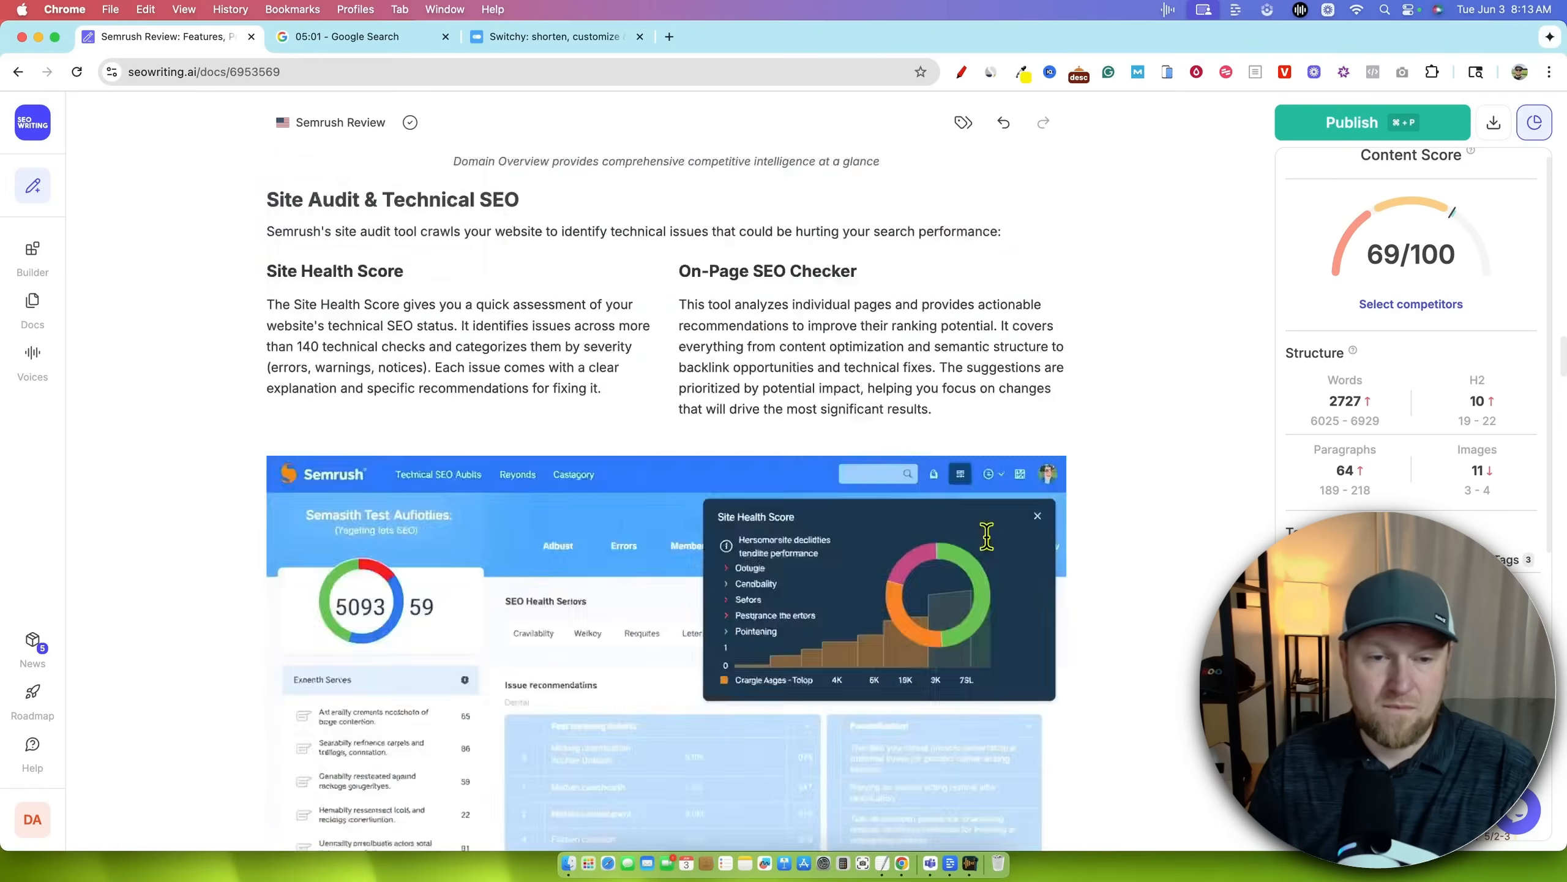
pyautogui.scroll(10, 987, 535)
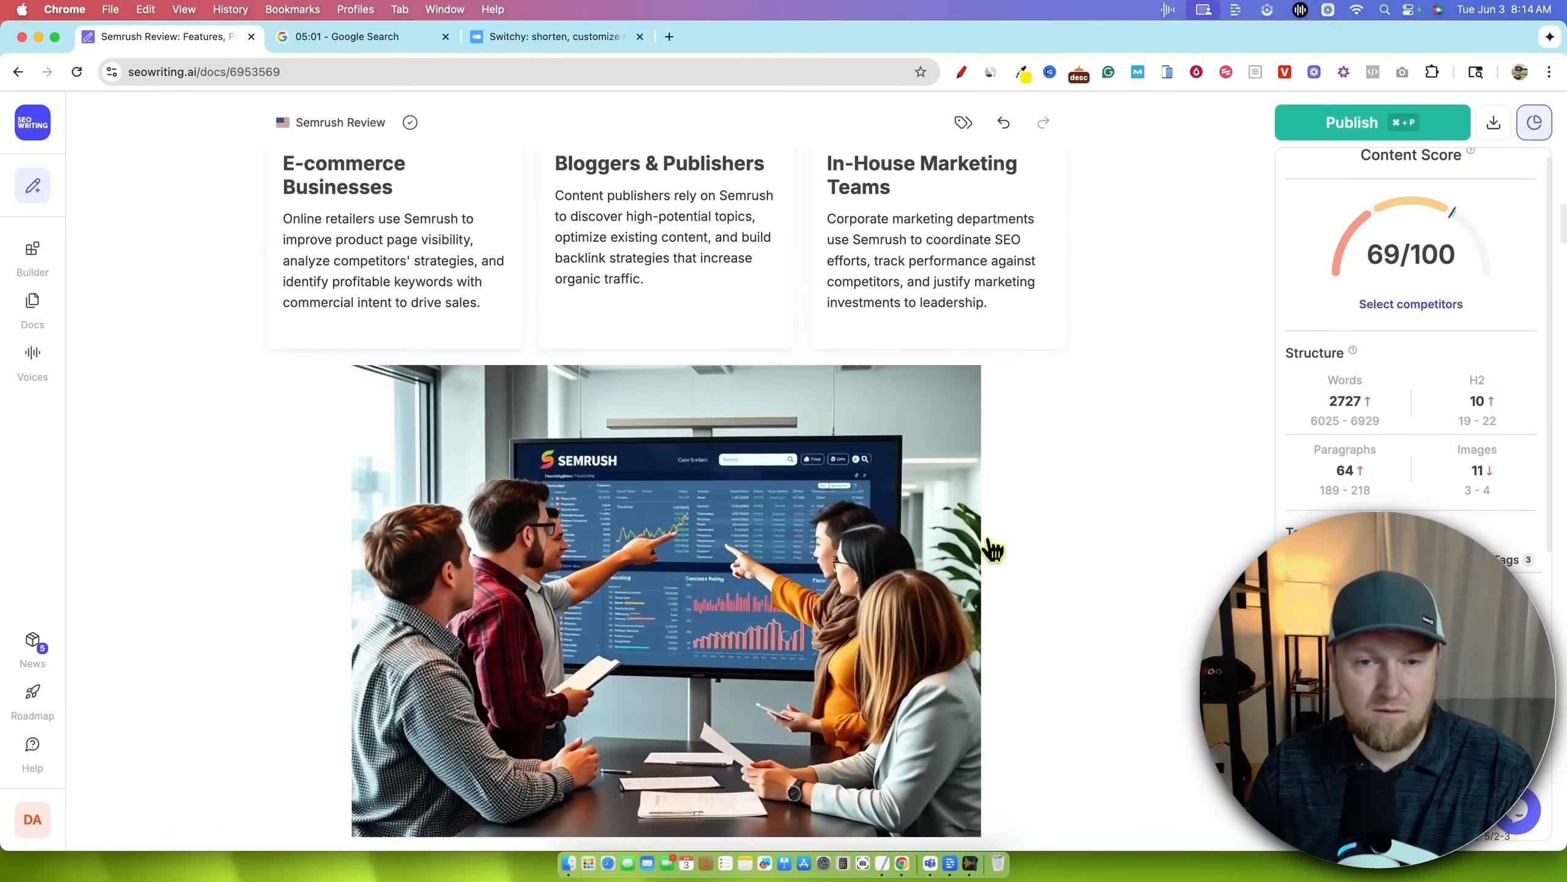
pyautogui.scroll(-5, 988, 536)
pyautogui.scroll(3, 976, 340)
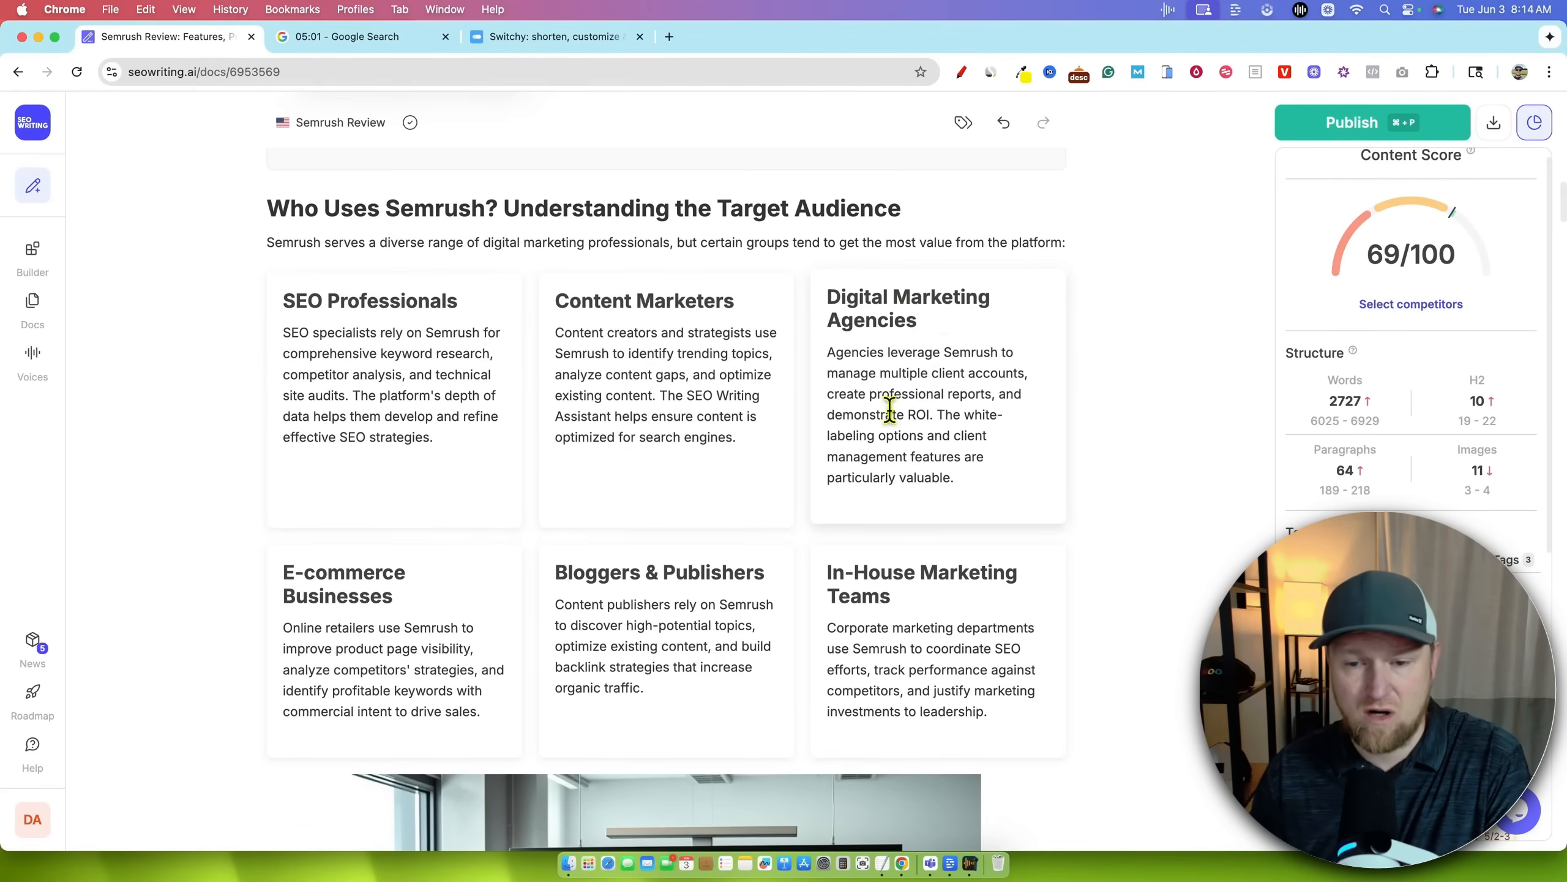
# - Examine the image of marketing professionals below the audience cards, including its overlay title and caption
pyautogui.scroll(-8, 889, 410)
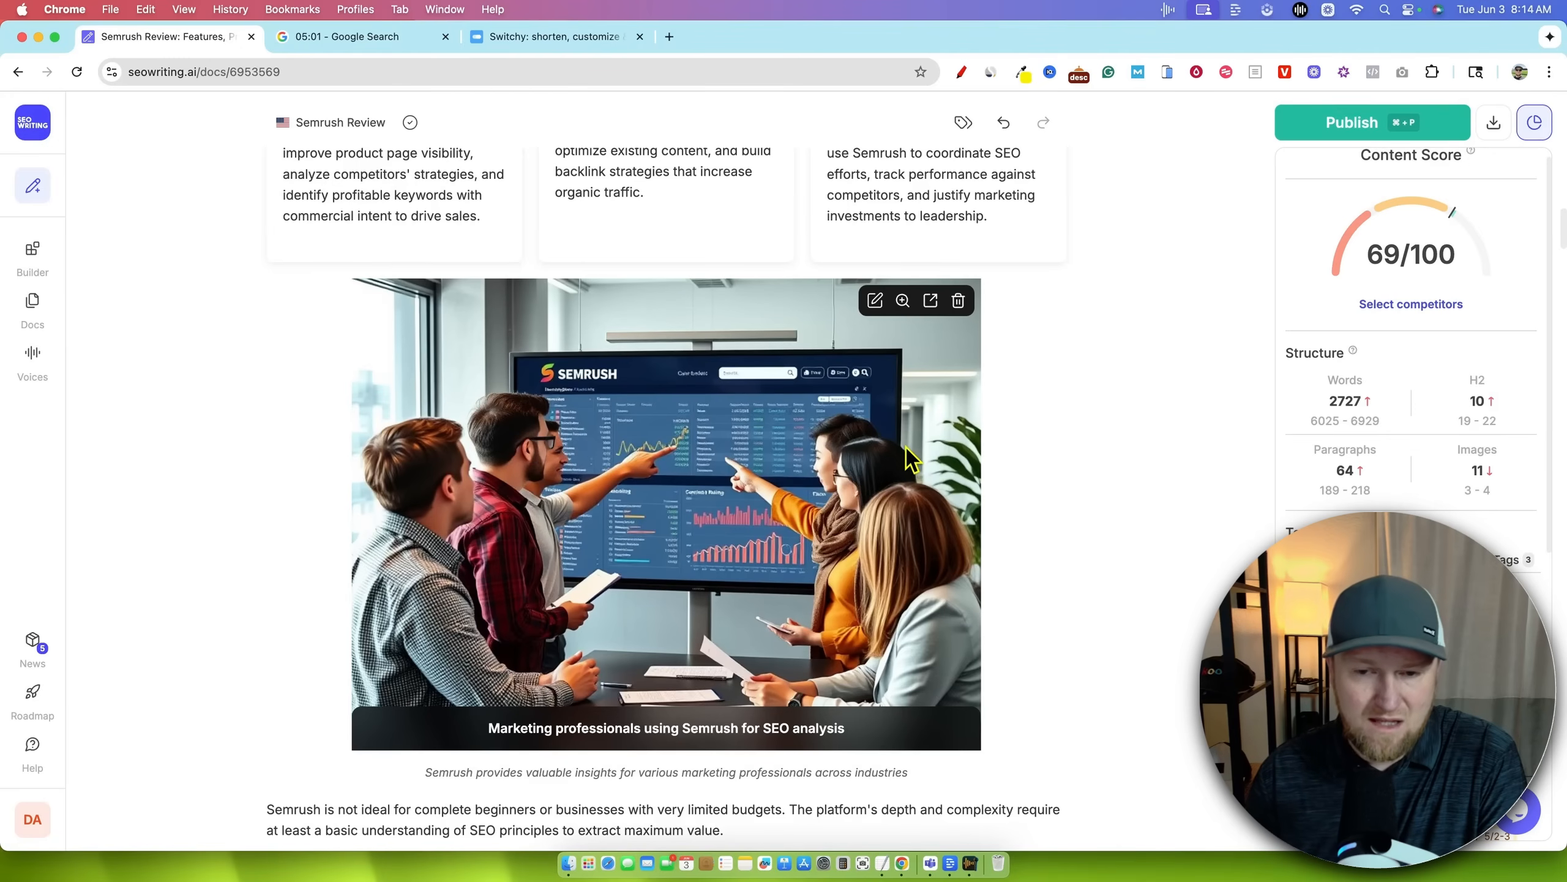
pyautogui.scroll(-1, 854, 449)
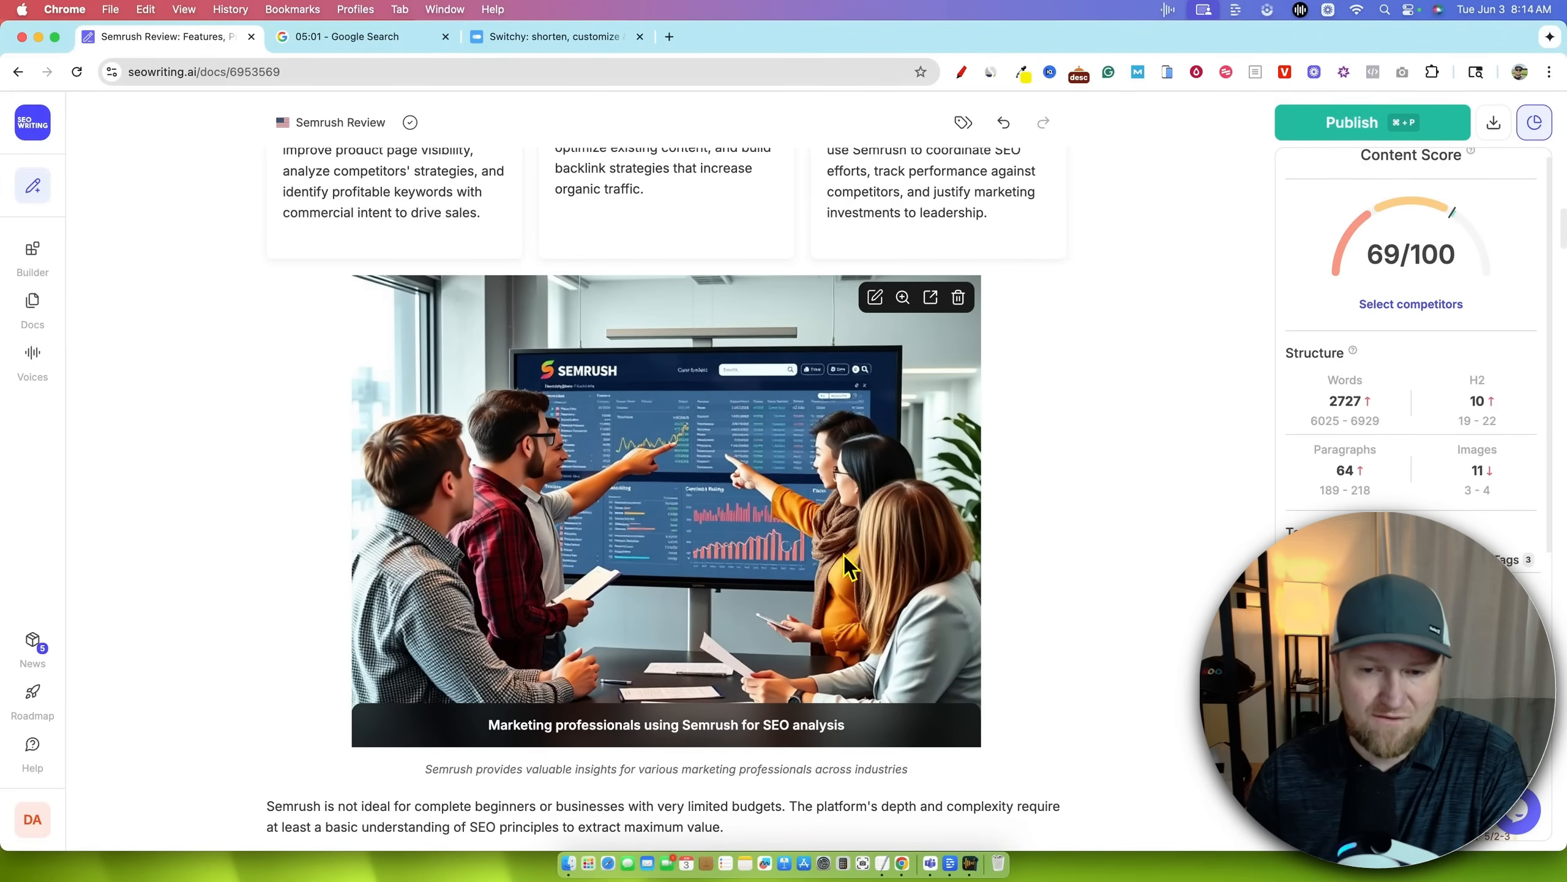
pyautogui.scroll(1, 867, 488)
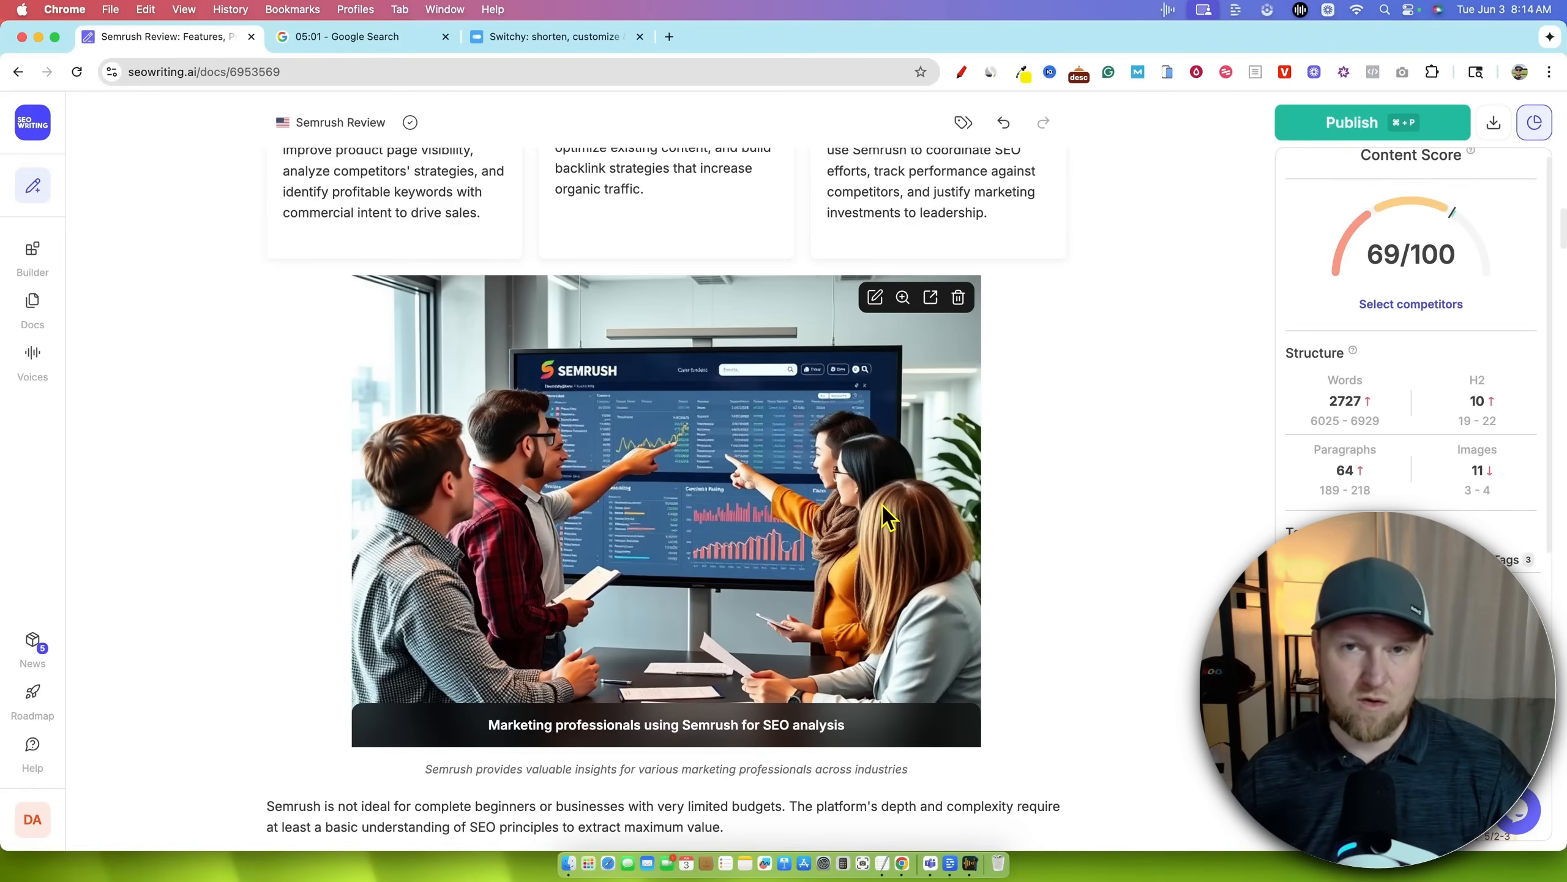
pyautogui.scroll(-5, 876, 512)
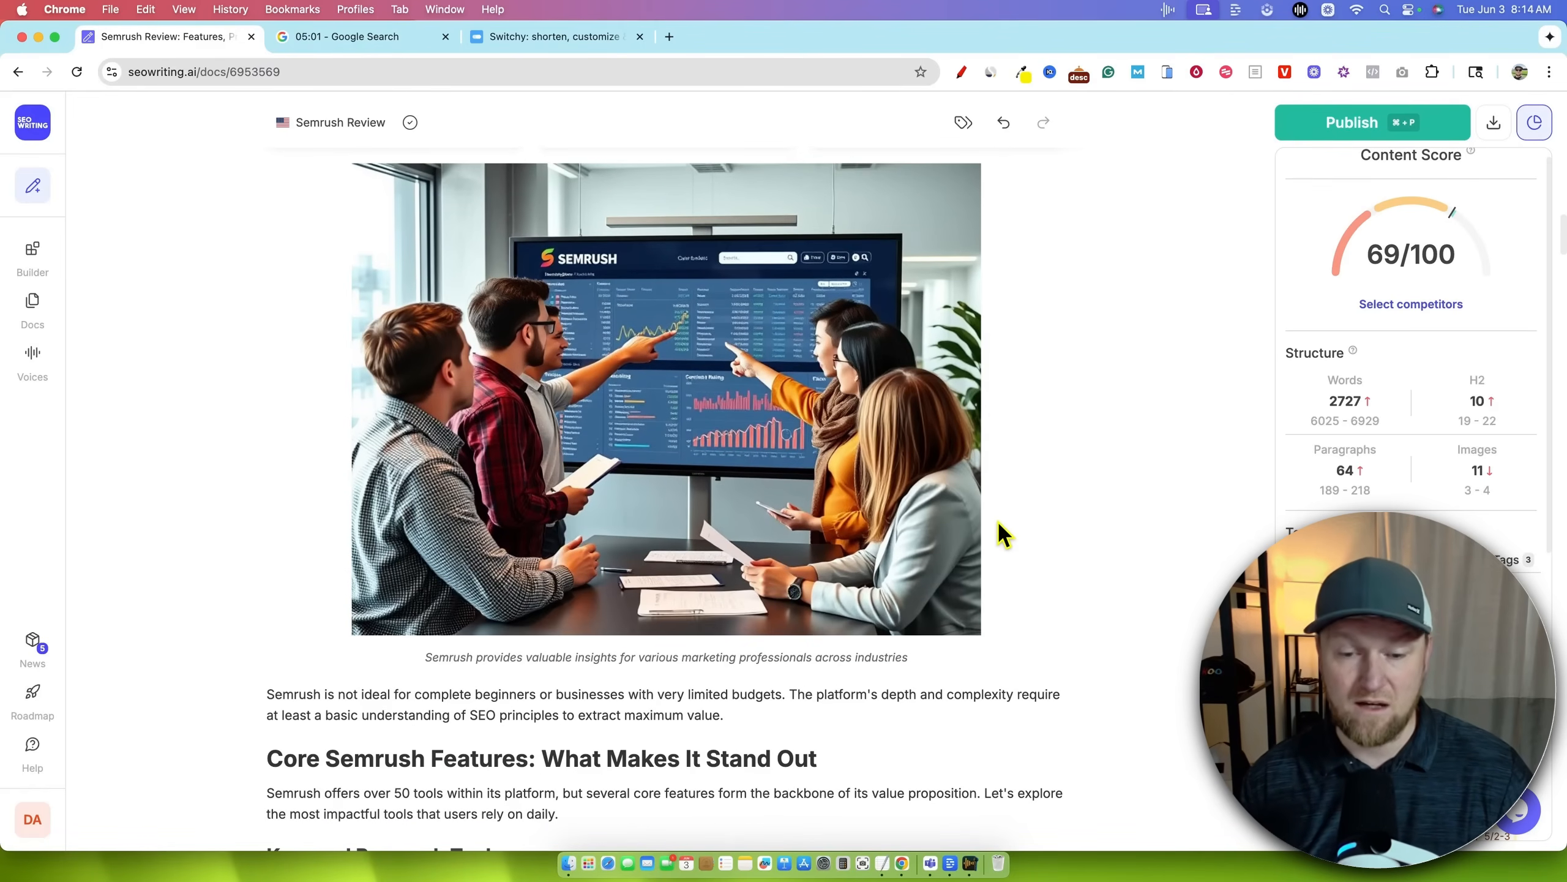
pyautogui.scroll(-1, 944, 537)
# - Review the "Keyword Research Tools" section, including its image and the Keyword Magic Tool and Keyword Gap Analysis columns
pyautogui.scroll(-15, 1099, 519)
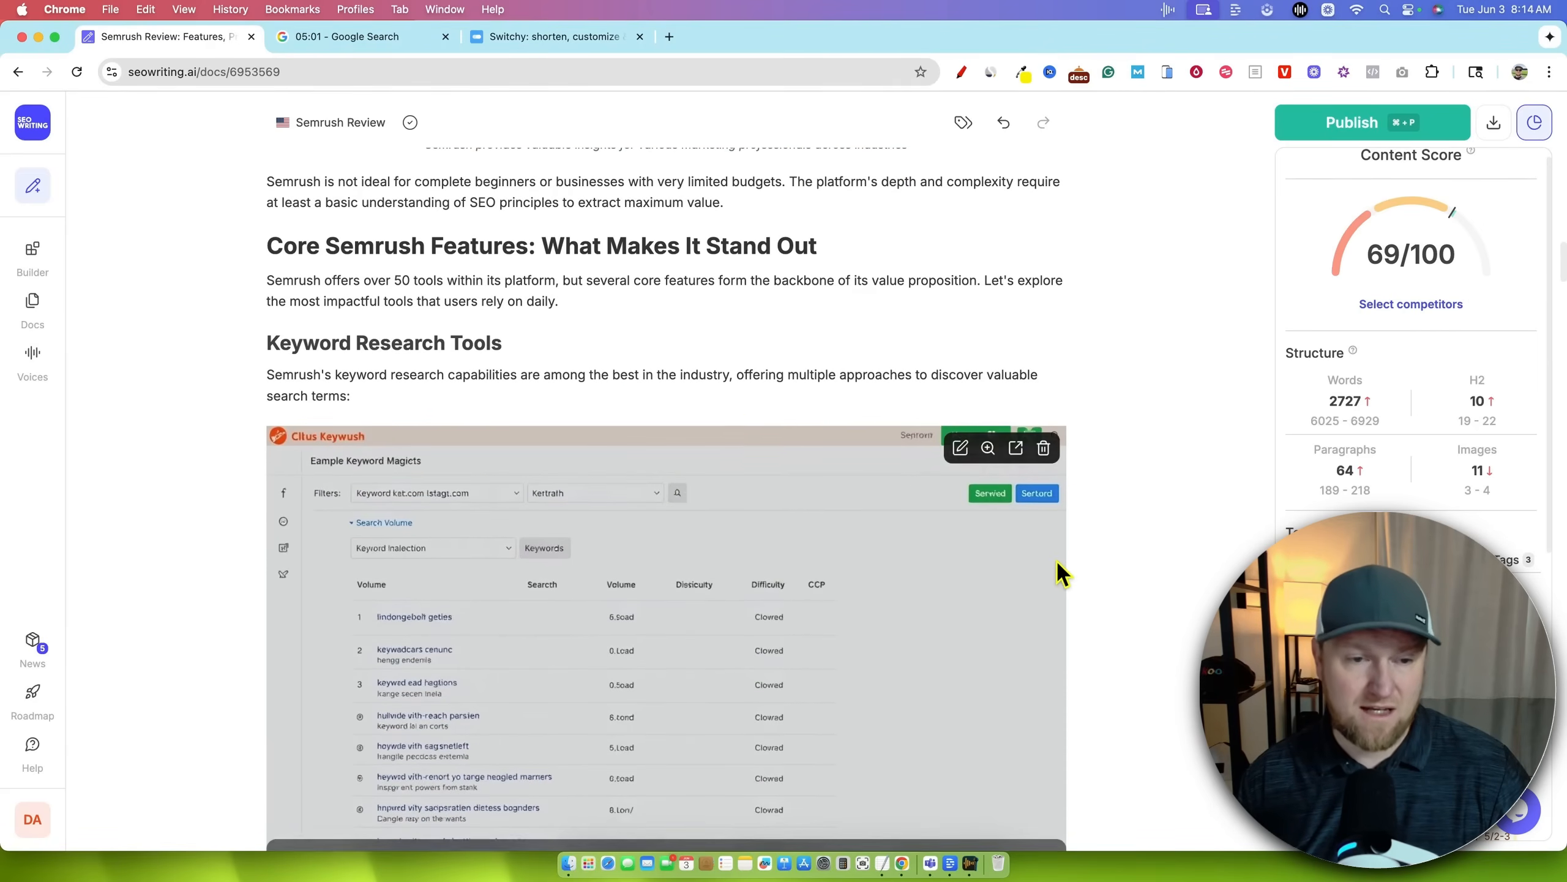
pyautogui.scroll(7, 1056, 571)
pyautogui.scroll(-2, 574, 557)
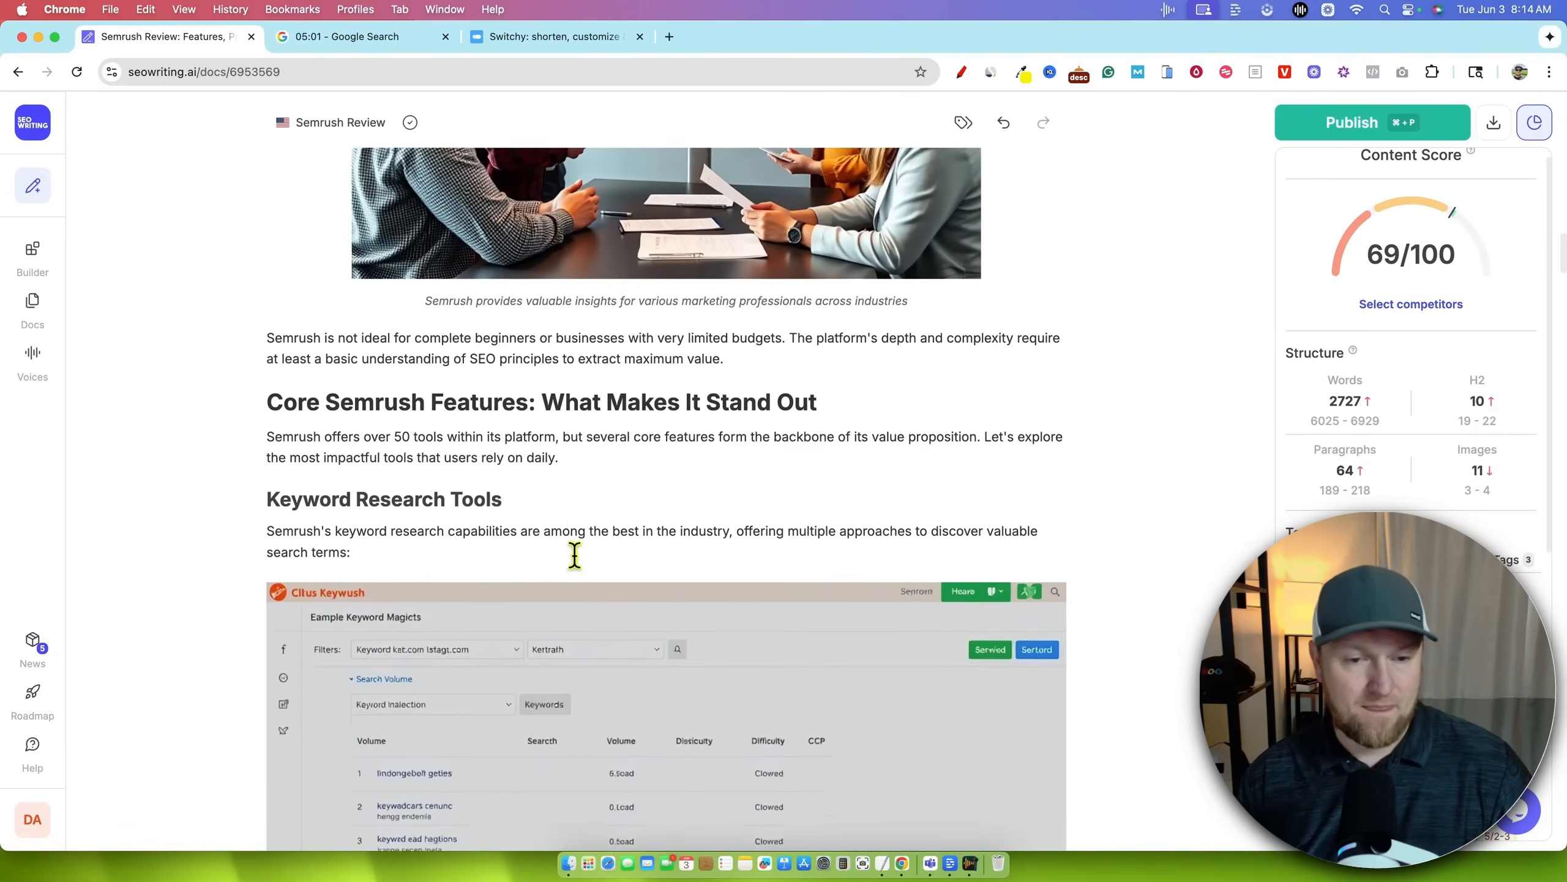
pyautogui.moveTo(313, 346); pyautogui.dragTo(881, 511)
pyautogui.scroll(-20, 914, 514)
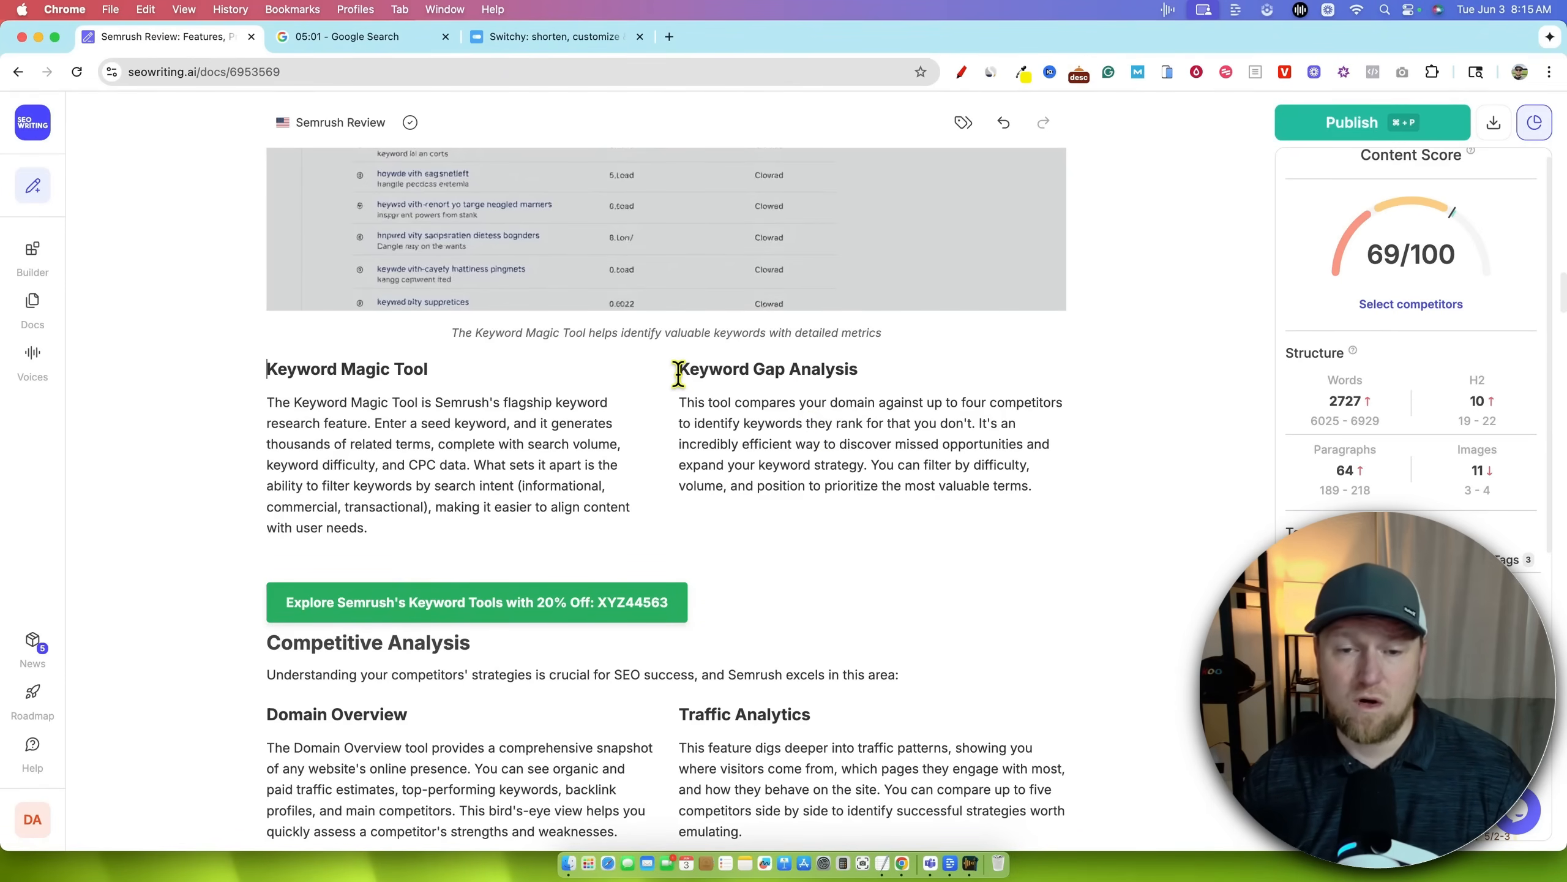
pyautogui.moveTo(678, 374); pyautogui.dragTo(864, 464)
# - Review the "Competitive Analysis" section, comparing its Domain Overview and Traffic Analytics columns with the dashboard image below them
pyautogui.scroll(-10, 629, 543)
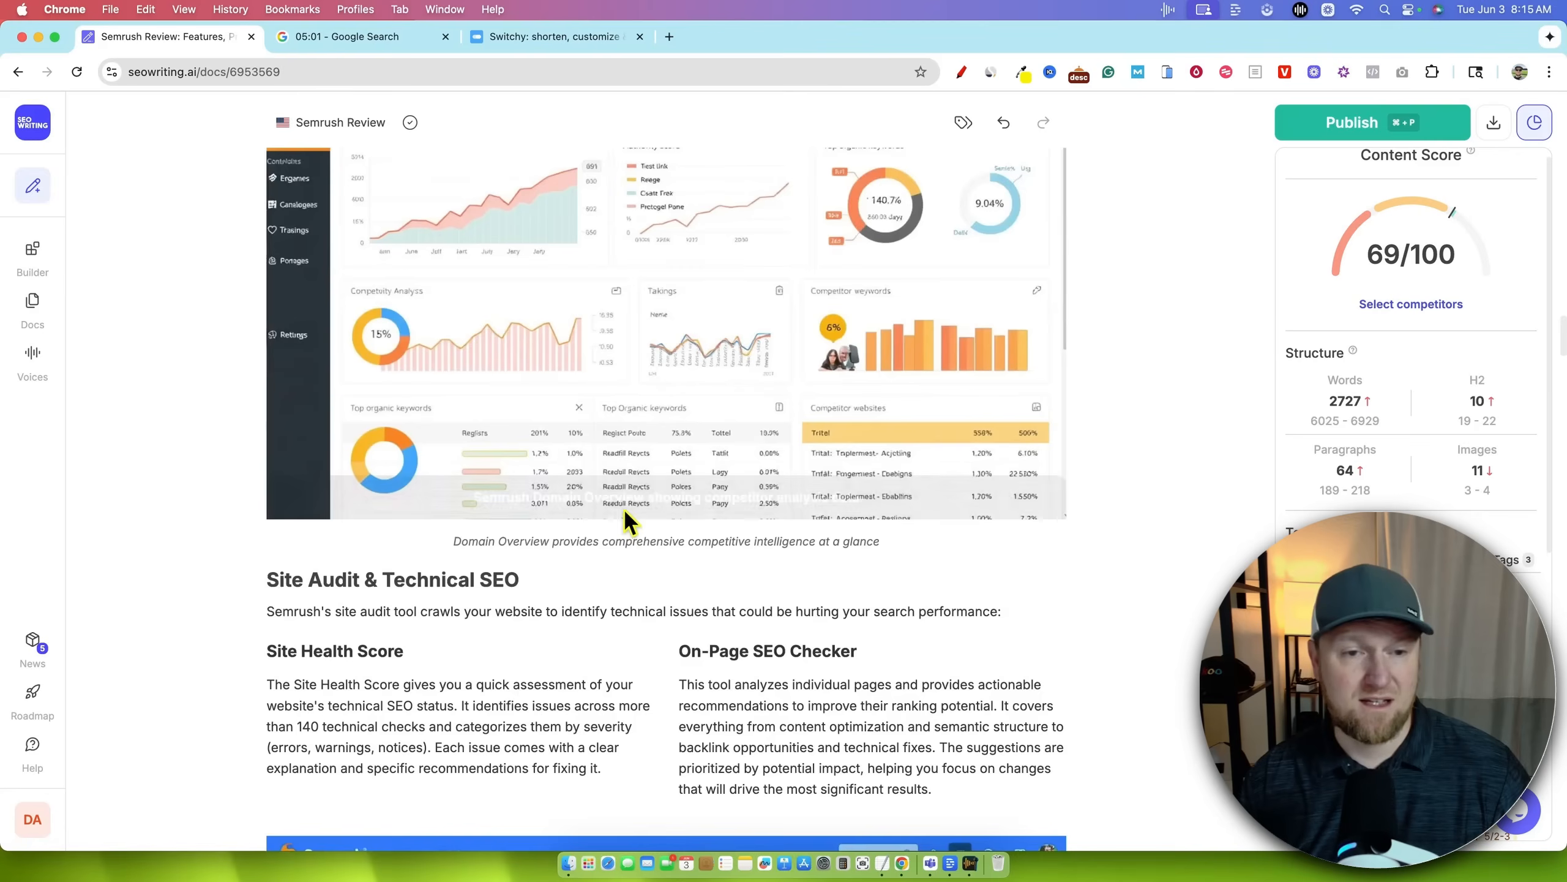
pyautogui.scroll(7, 630, 518)
pyautogui.scroll(-8, 829, 633)
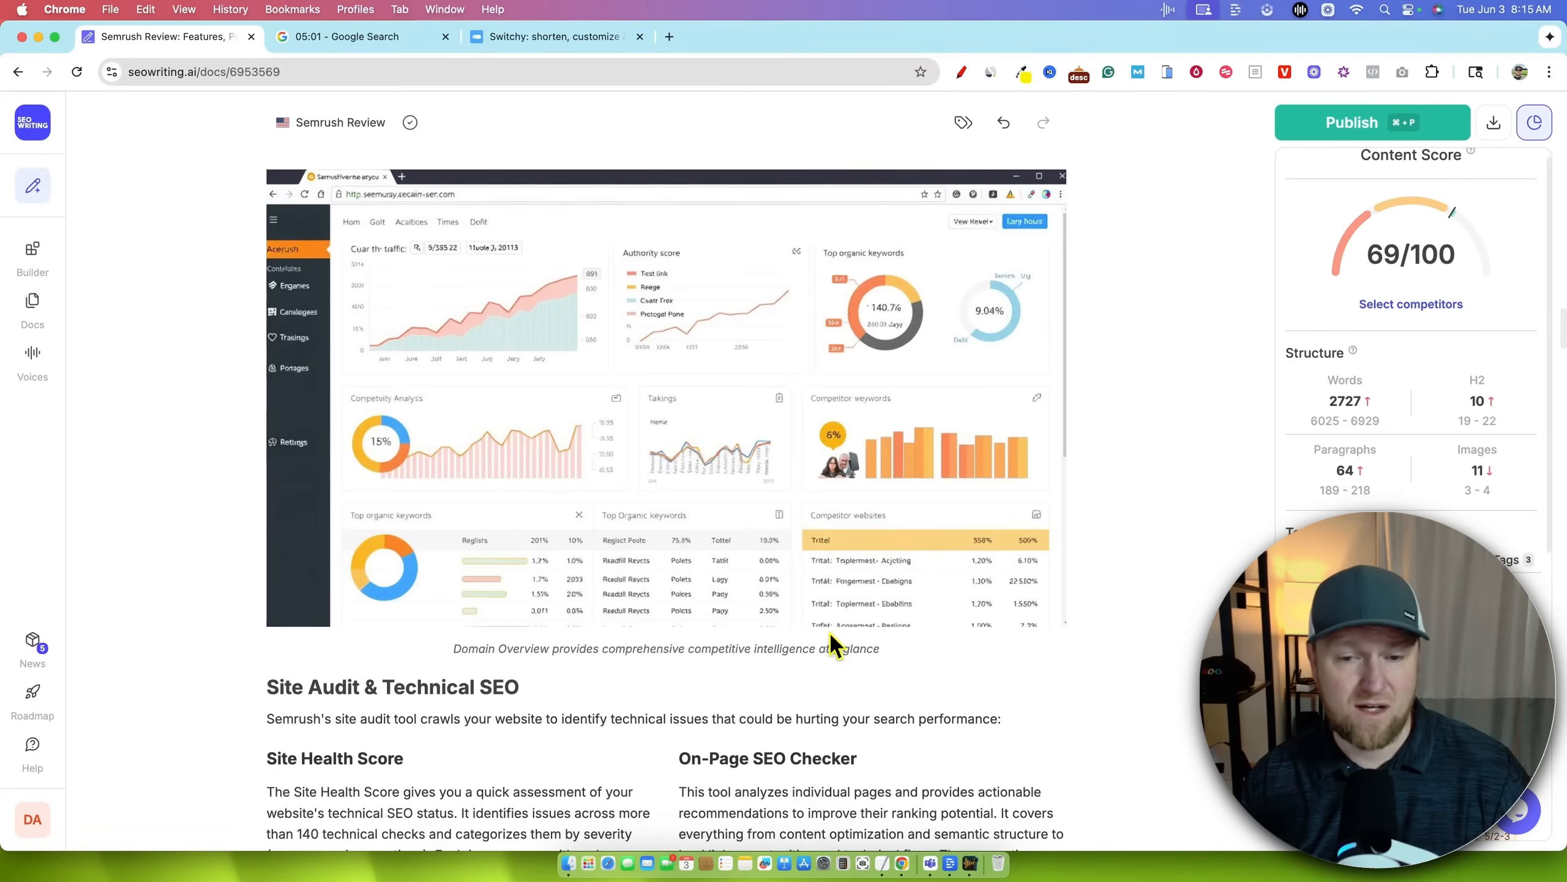
pyautogui.scroll(6, 842, 627)
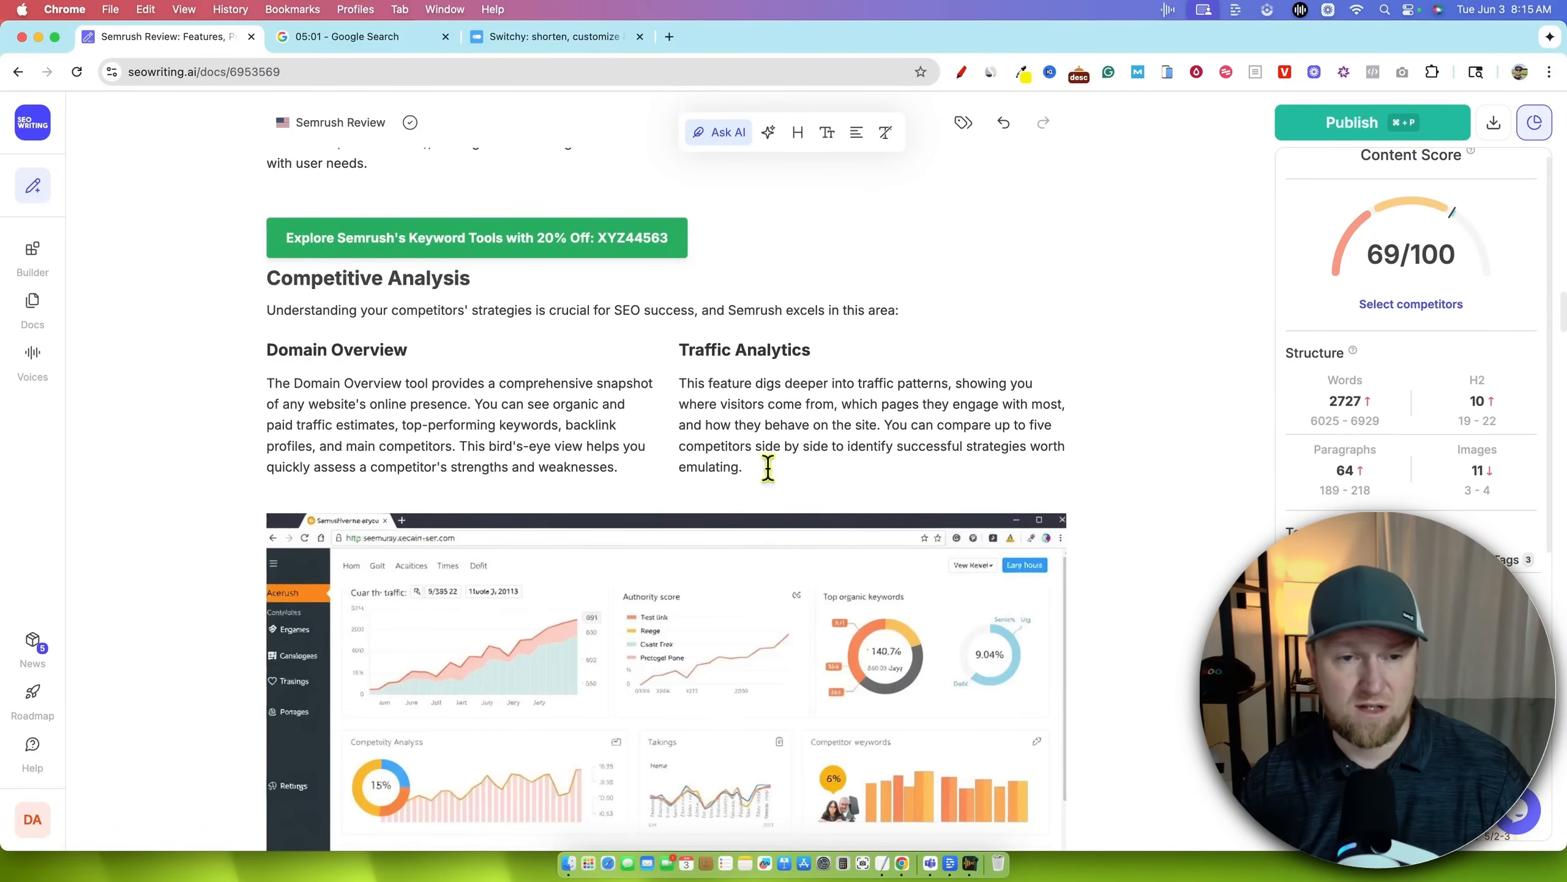
pyautogui.scroll(-13, 767, 468)
pyautogui.scroll(3, 759, 513)
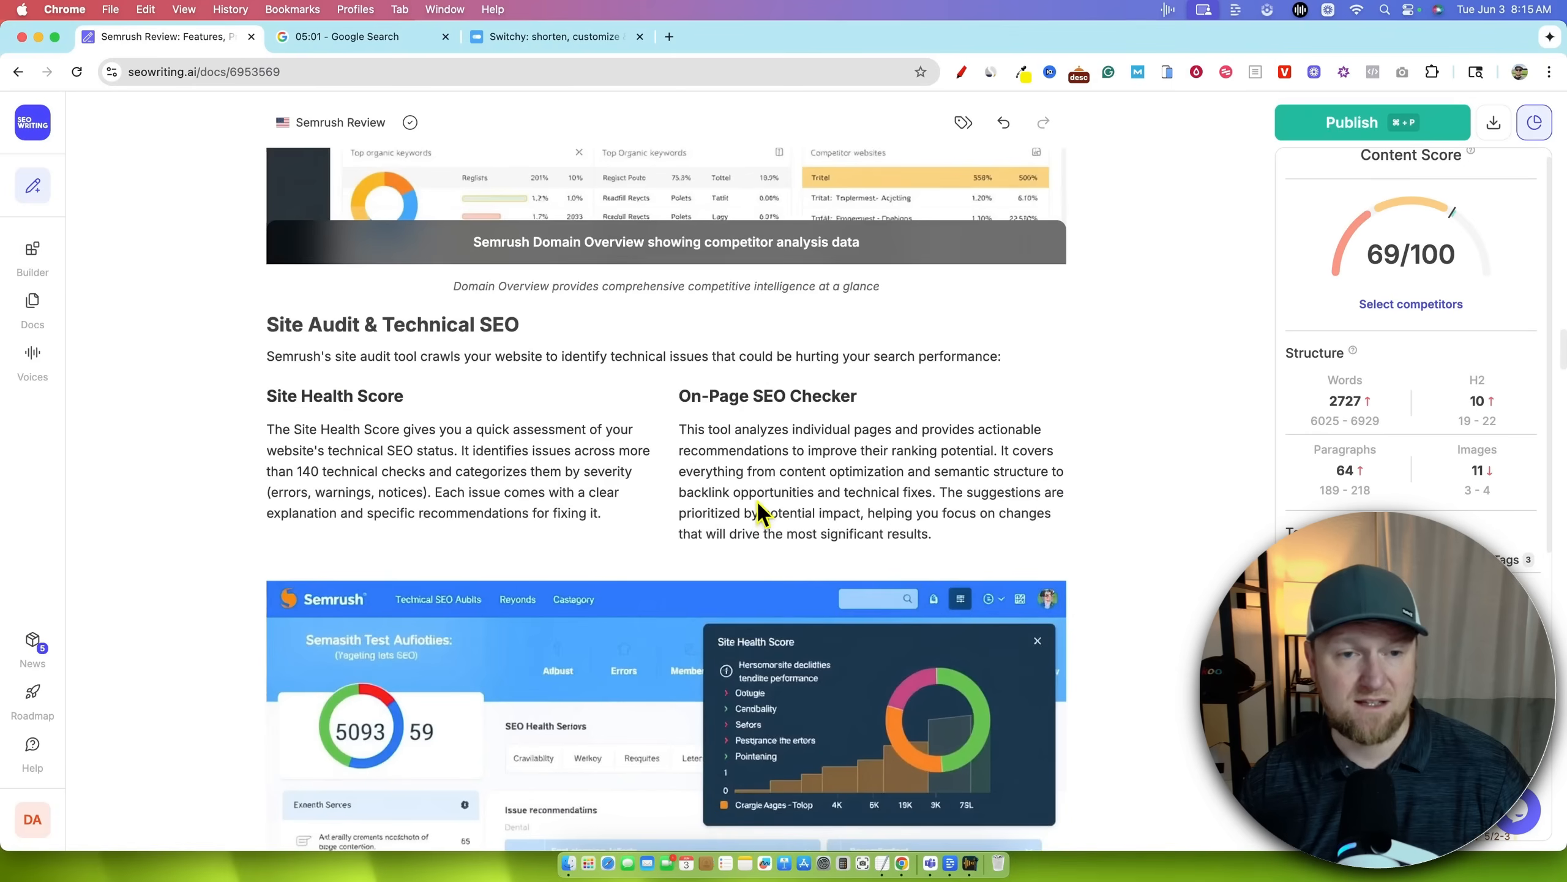
# - Look through the two-column text and images from "Site Audit & Technical SEO" to "Content Marketing Toolkit"
pyautogui.scroll(-8, 628, 475)
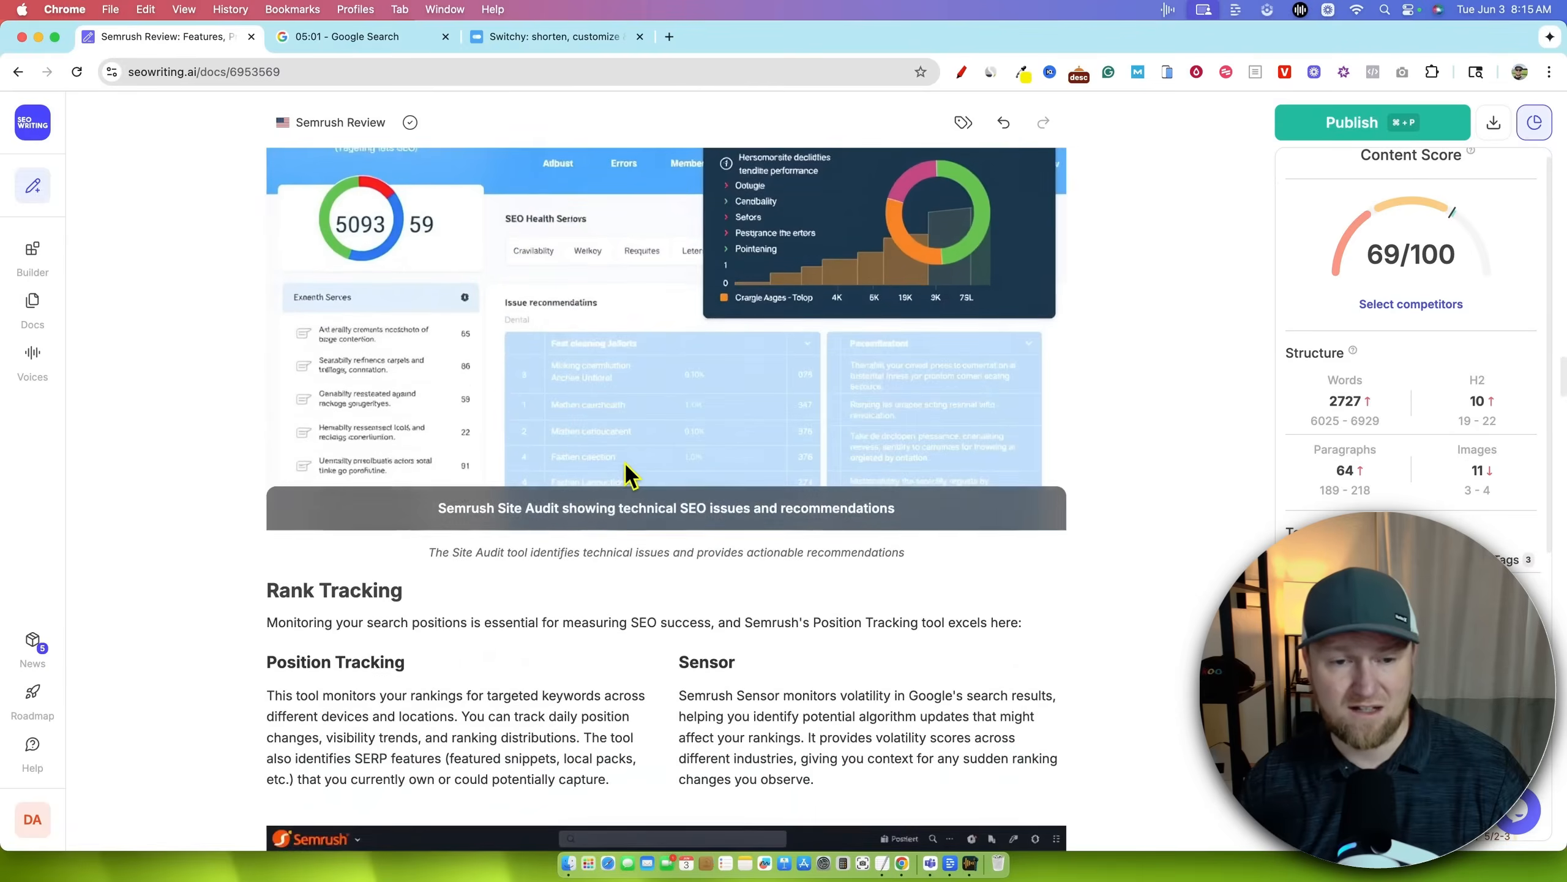
pyautogui.scroll(-11, 628, 475)
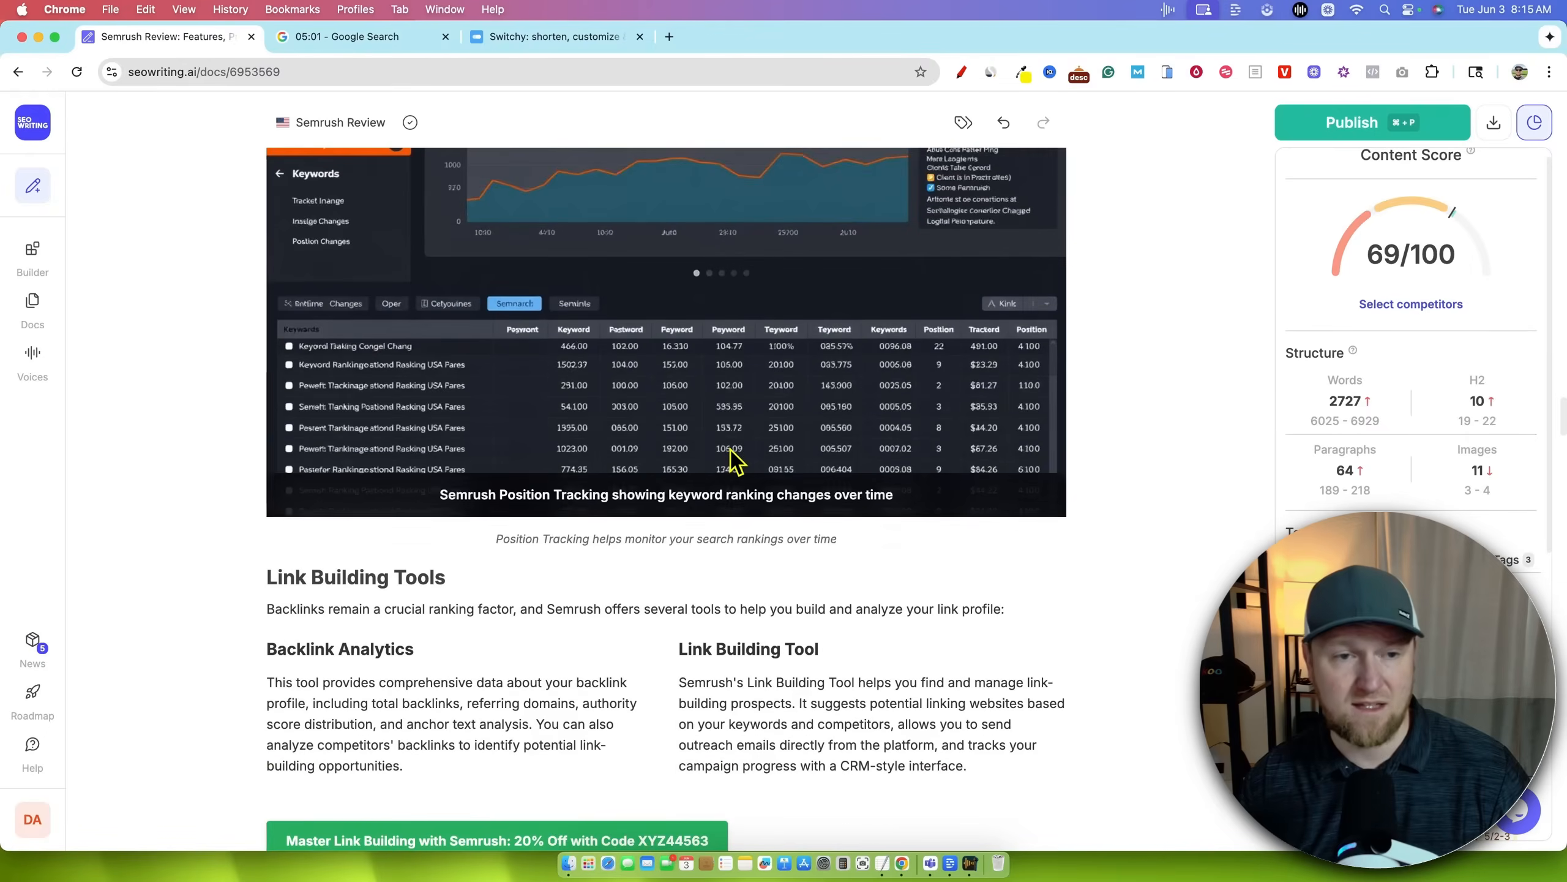
pyautogui.scroll(-8, 734, 459)
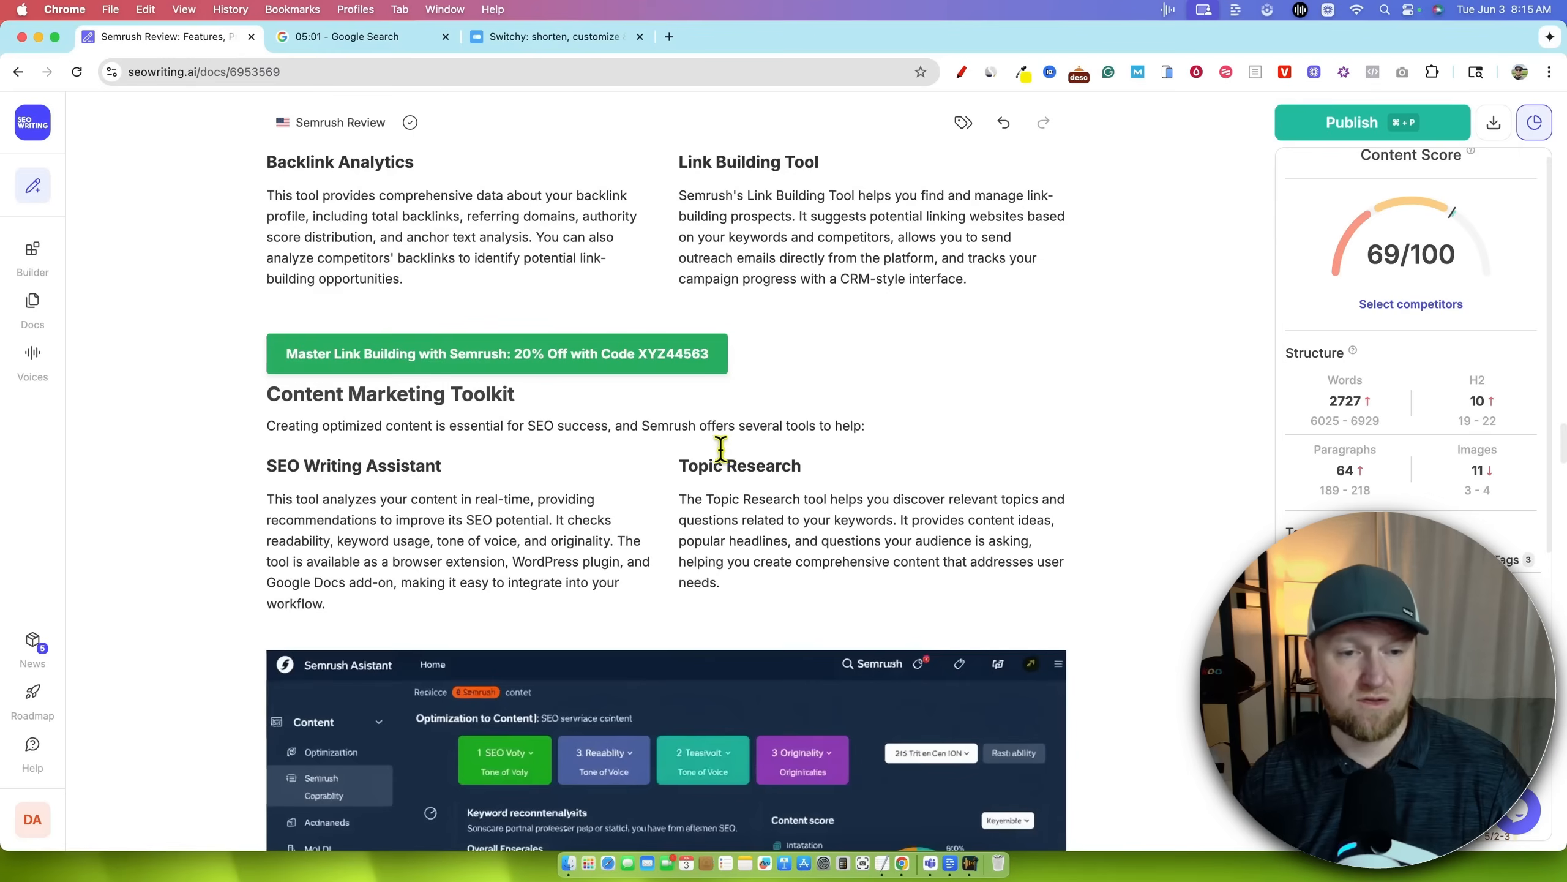
pyautogui.scroll(-13, 721, 449)
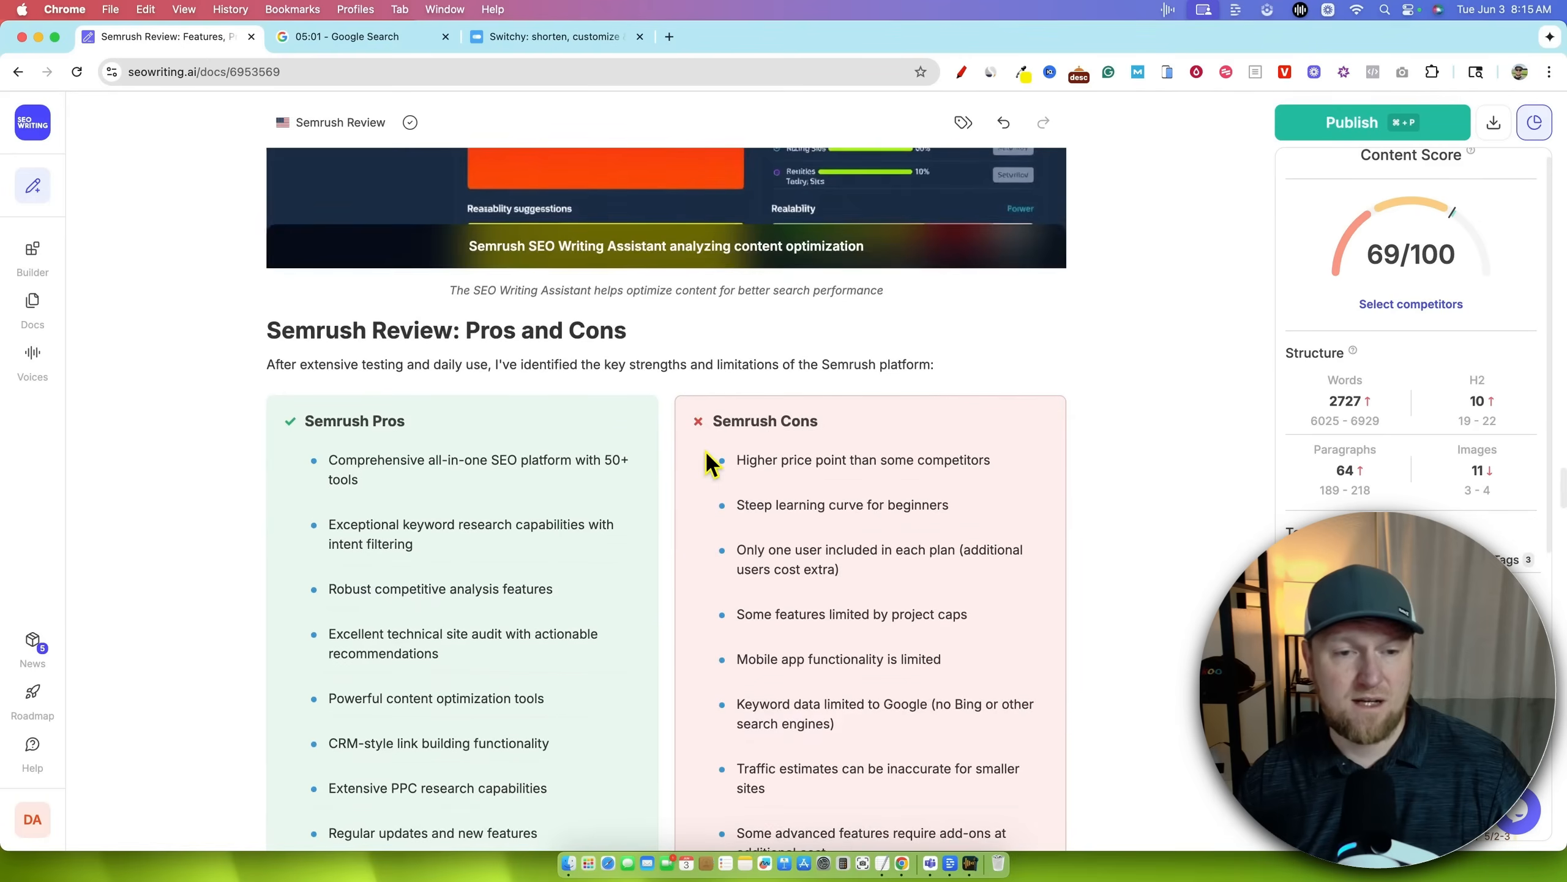
# - Compare the Semrush Pros and Semrush Cons lists, and recheck the link building and content marketing sections above them
pyautogui.scroll(-1, 556, 394)
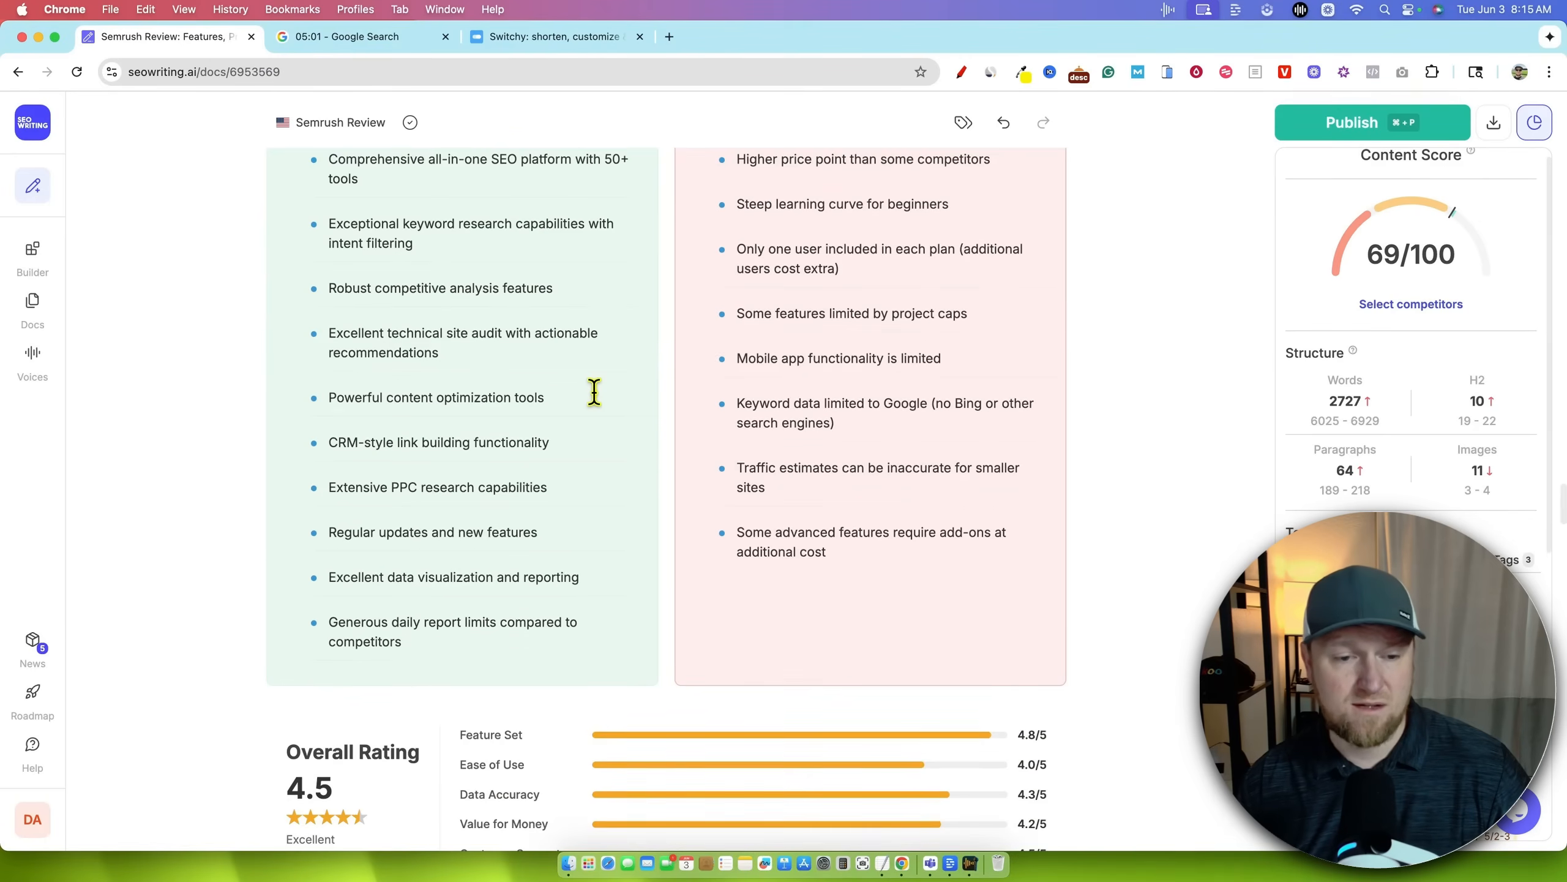
pyautogui.scroll(3, 594, 392)
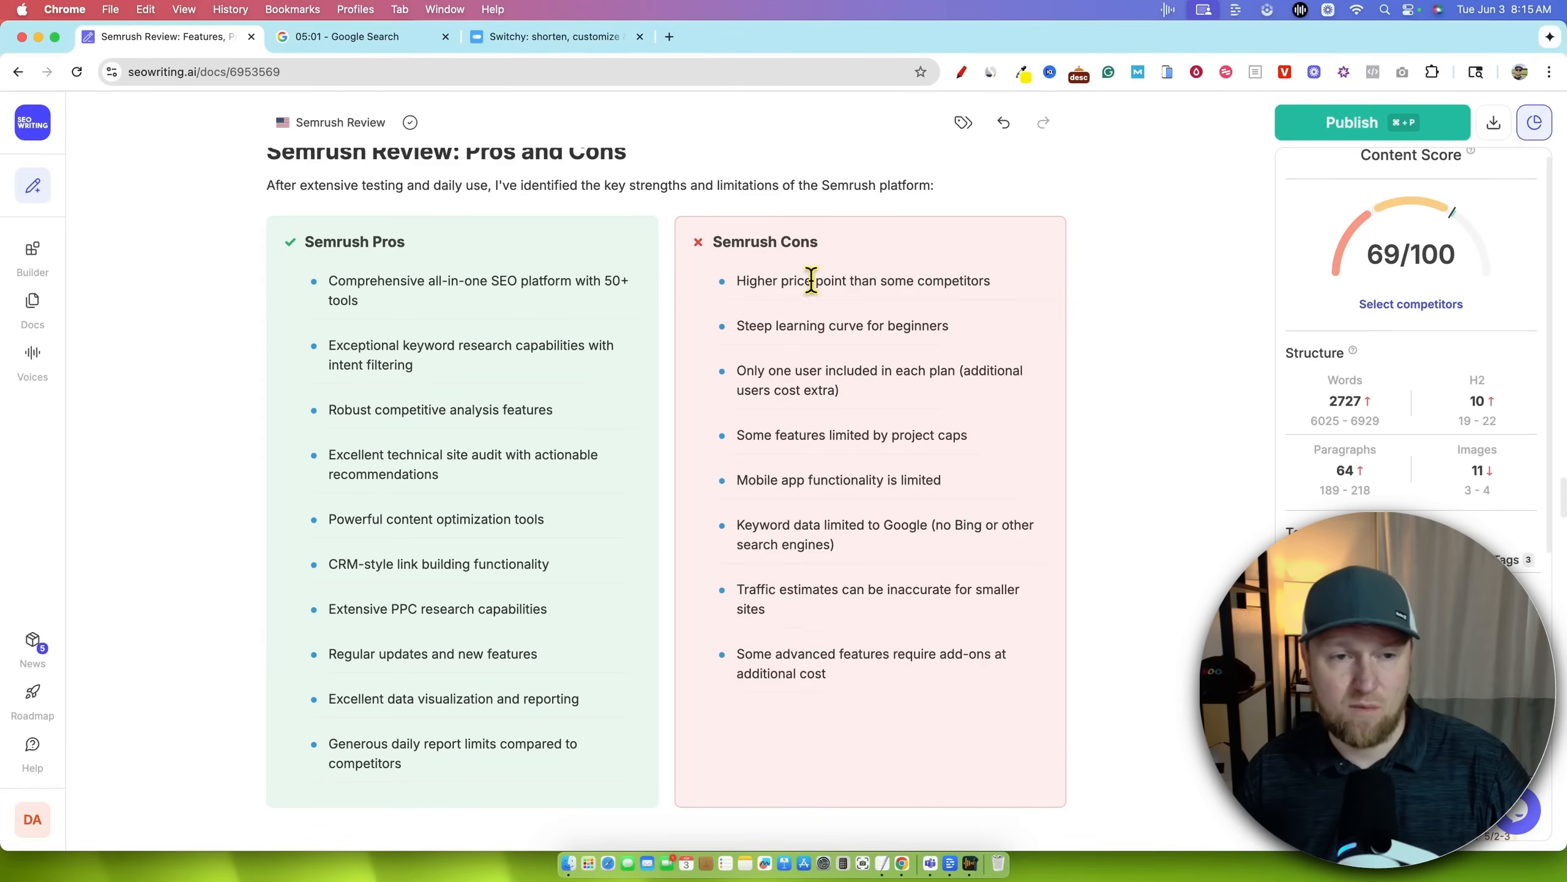
pyautogui.scroll(-1, 726, 493)
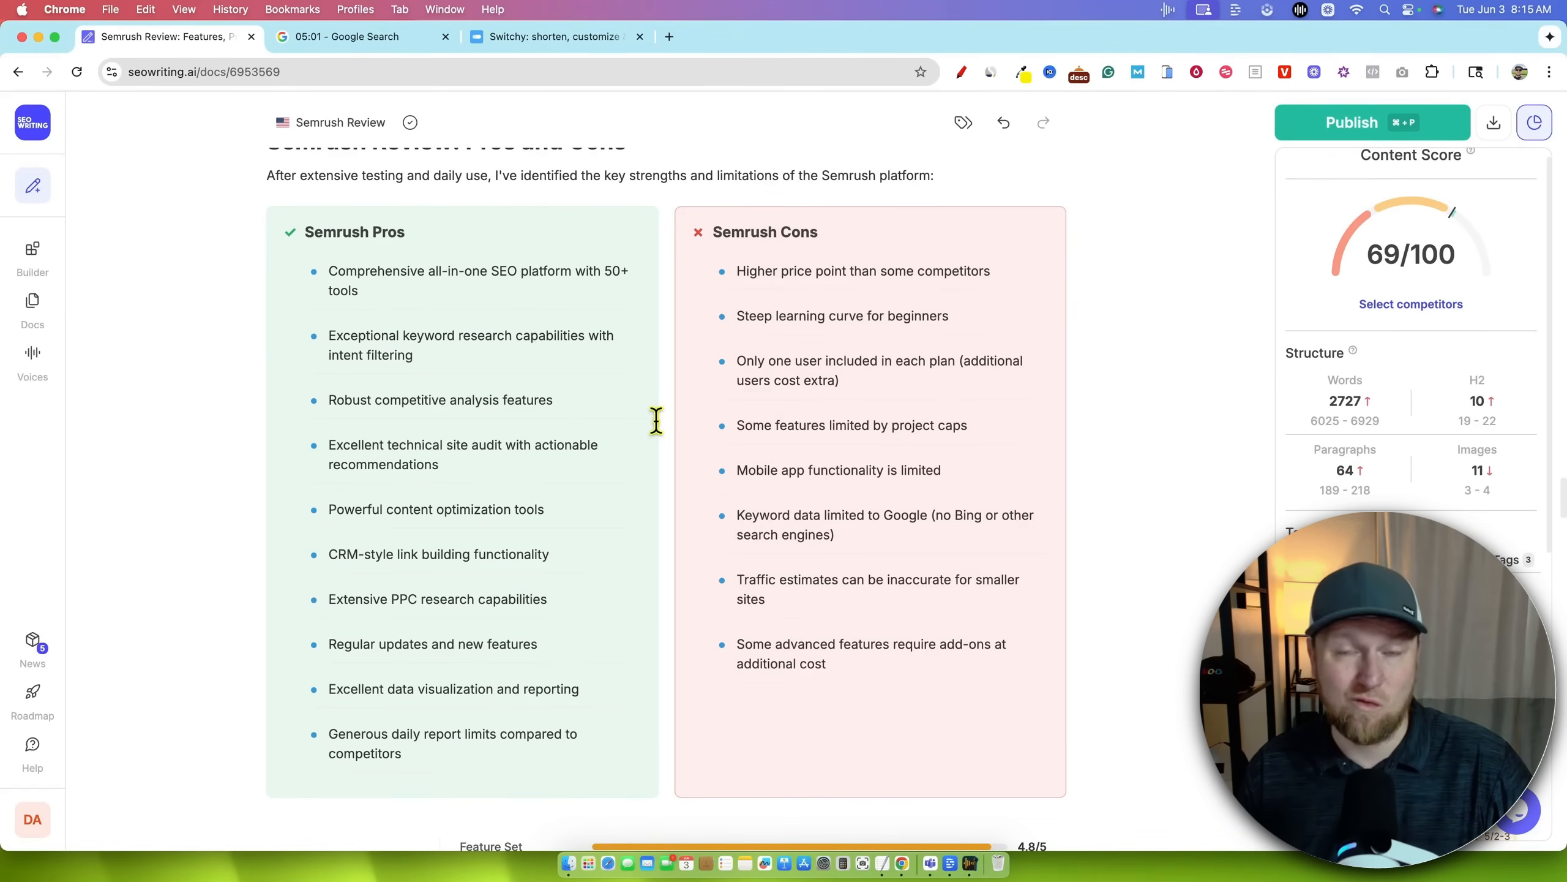
pyautogui.scroll(-15, 656, 420)
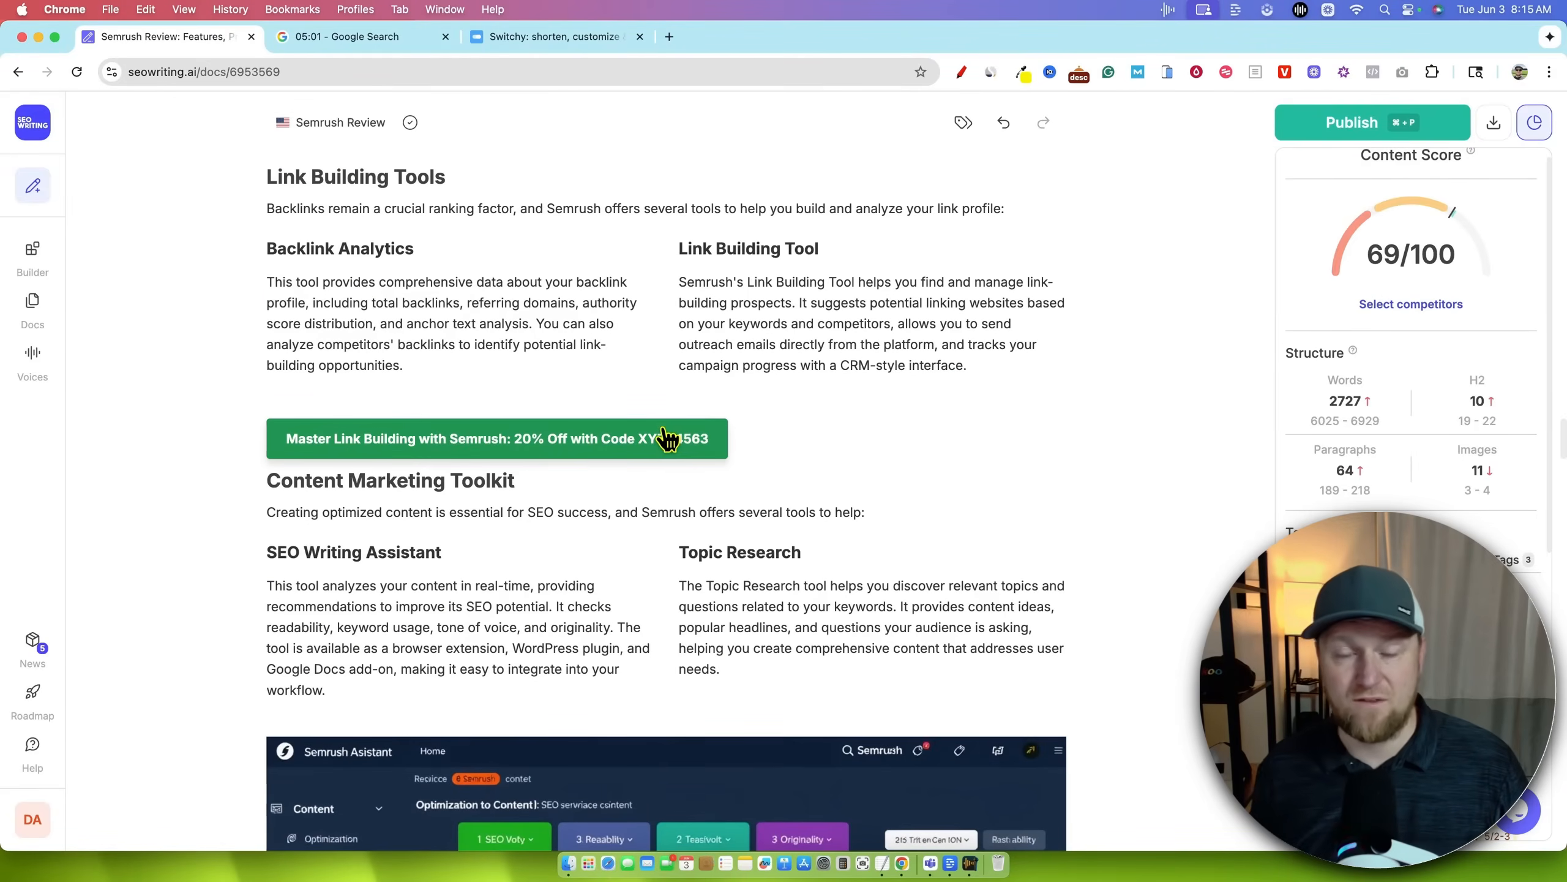
pyautogui.scroll(-5, 777, 593)
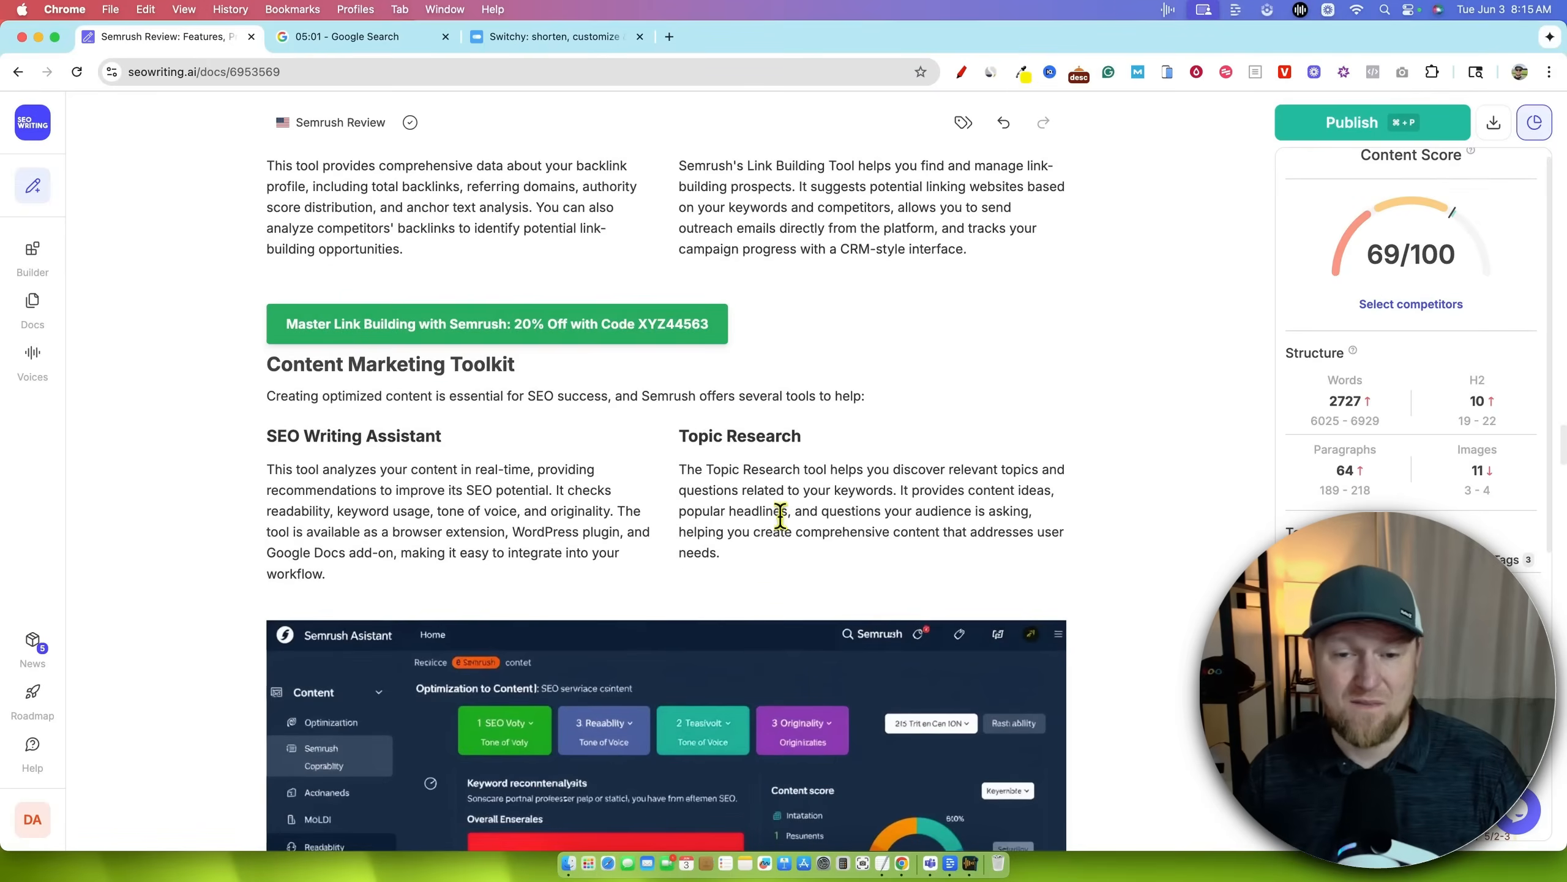
pyautogui.scroll(-20, 783, 521)
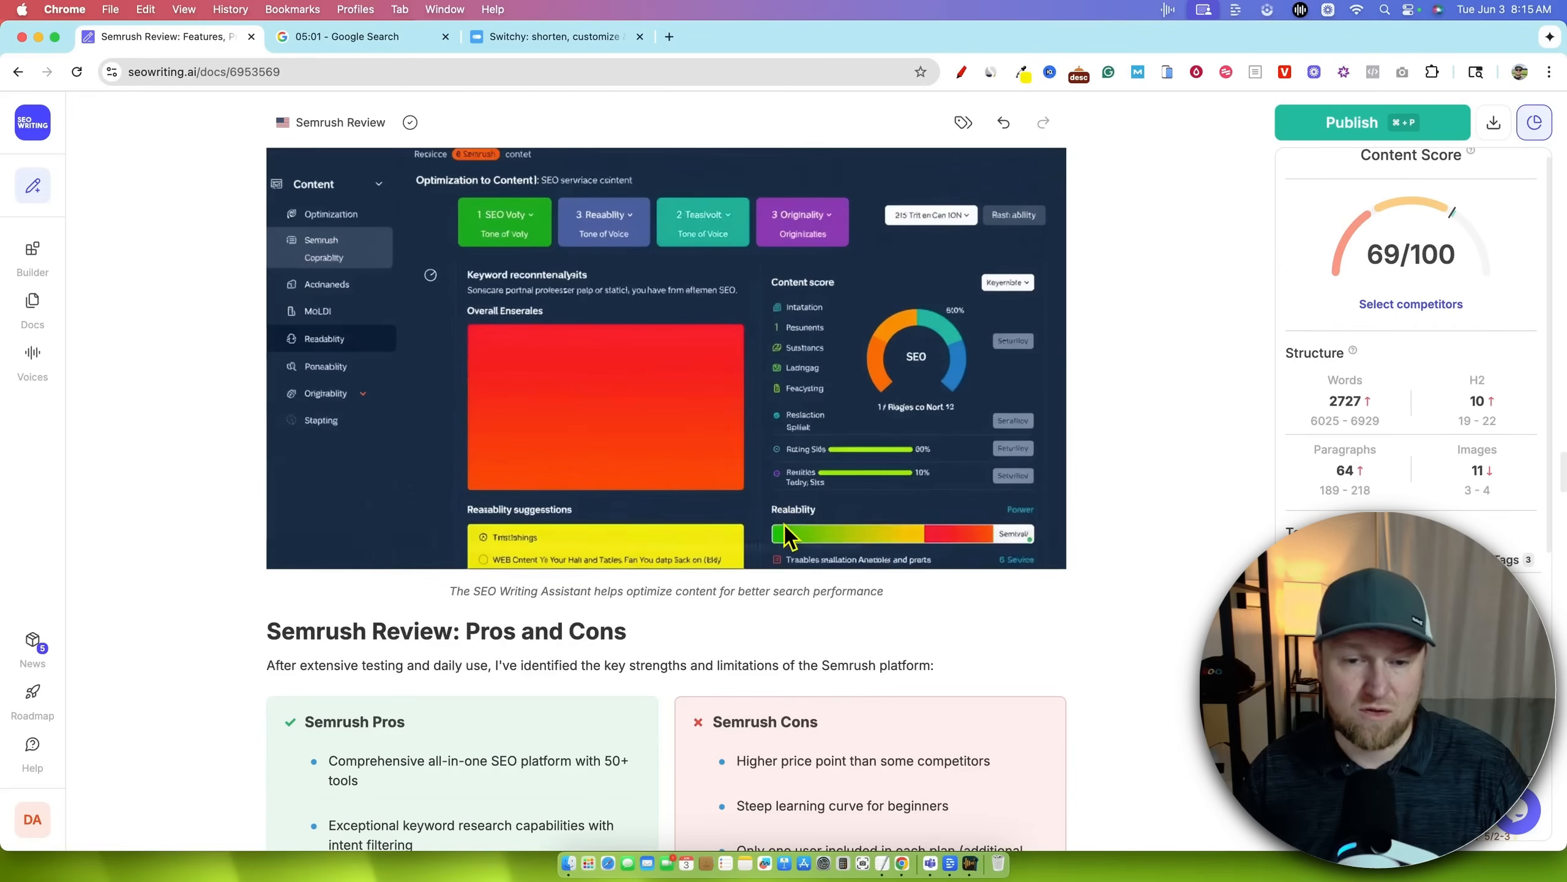
pyautogui.scroll(-13, 790, 519)
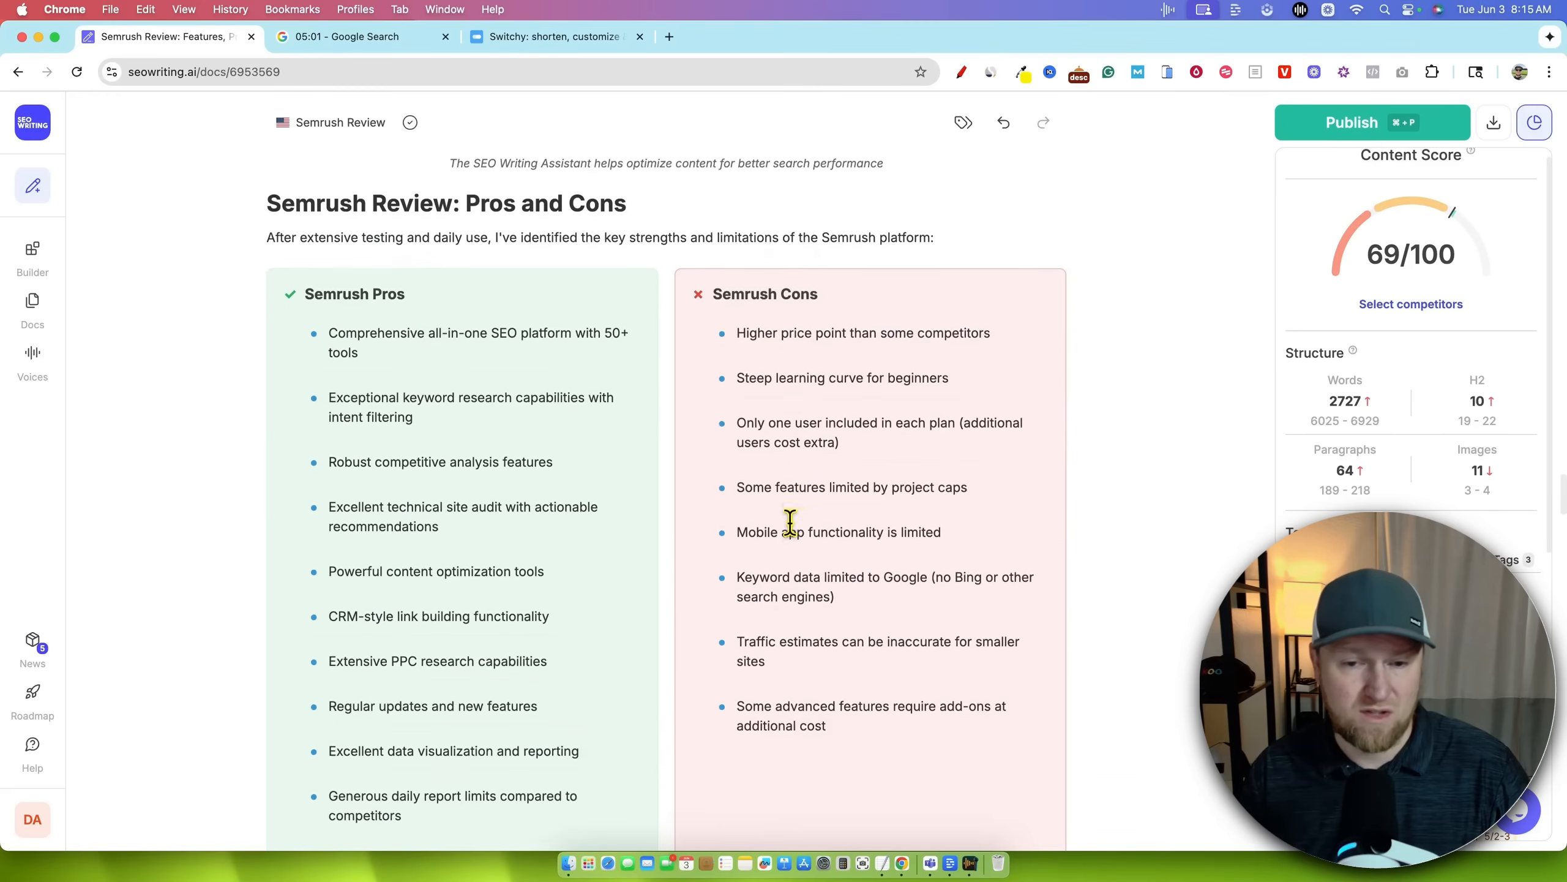
# - Review the Overall Rating breakdown and the numbered steps in "Getting Started with Semrush: A Quick Guide"
pyautogui.scroll(-9, 790, 521)
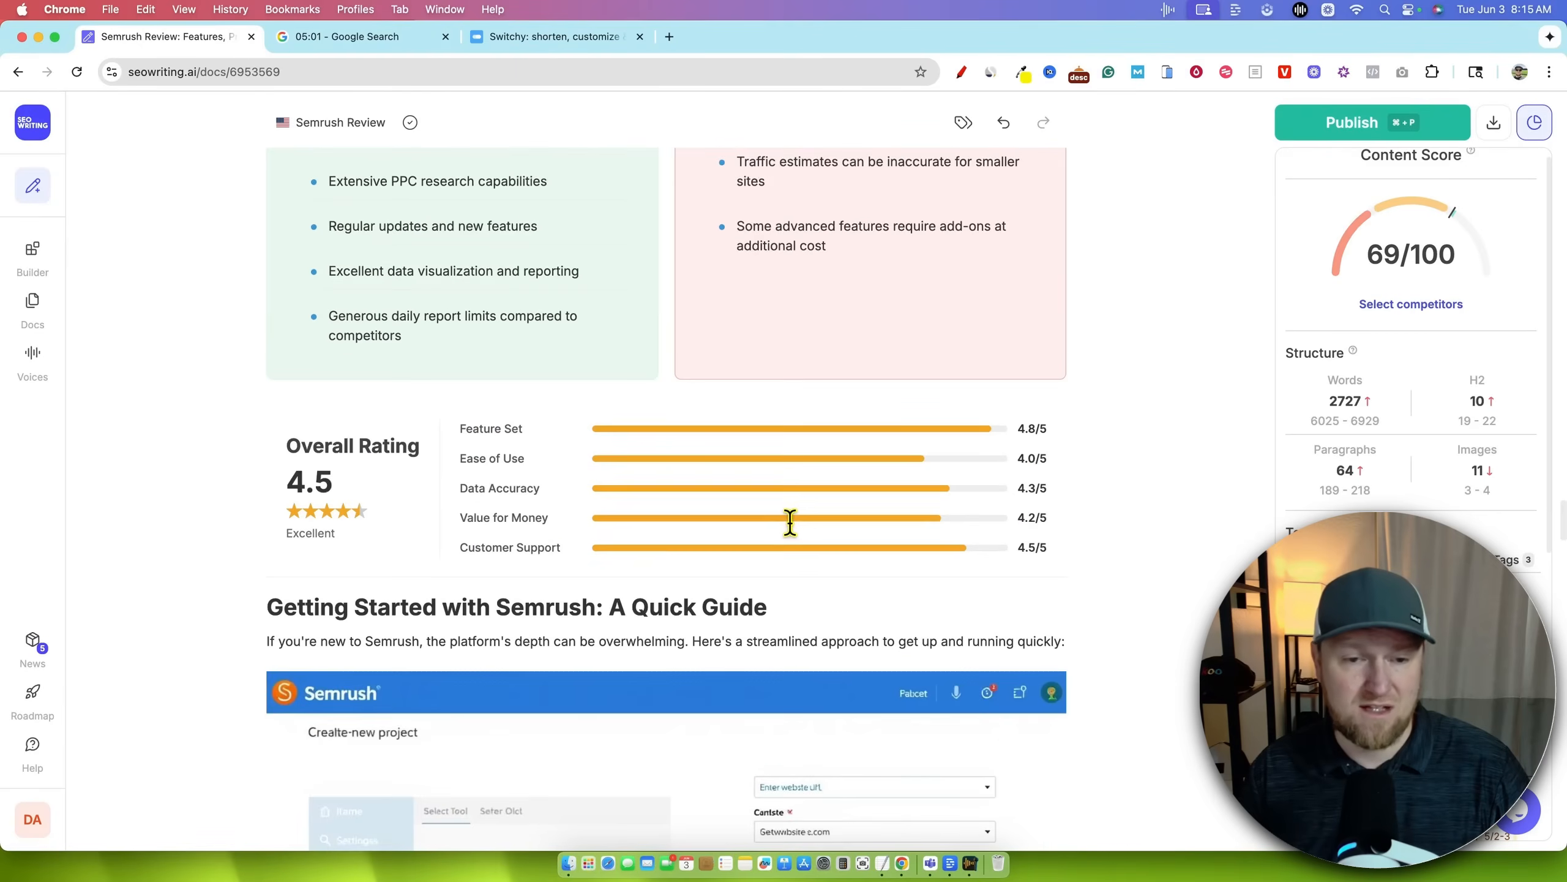
pyautogui.scroll(-2, 794, 522)
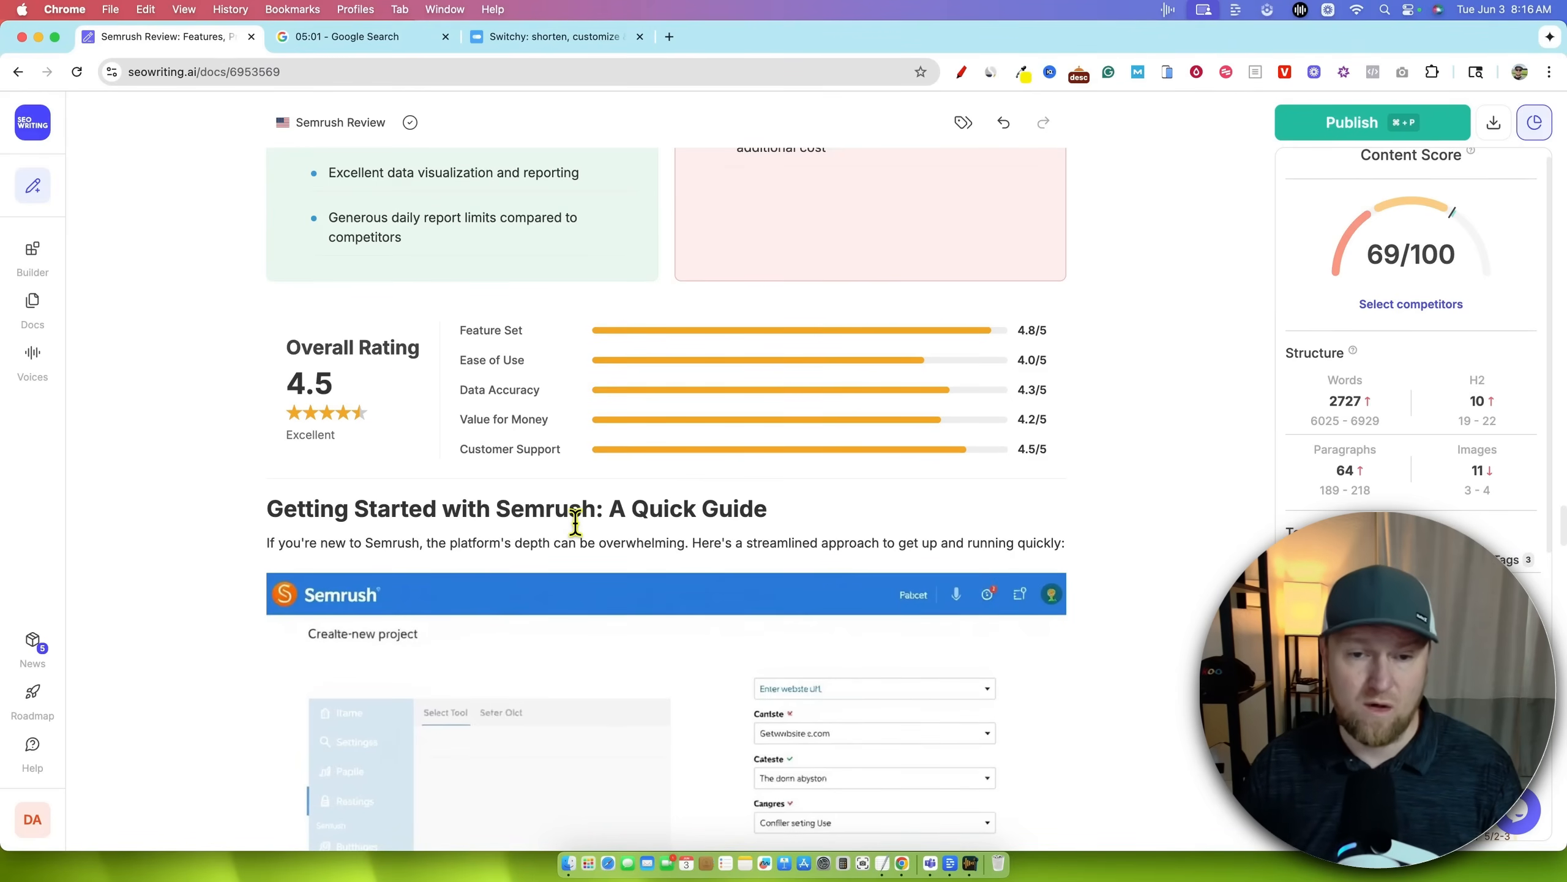
pyautogui.scroll(4, 575, 522)
pyautogui.scroll(-1, 602, 515)
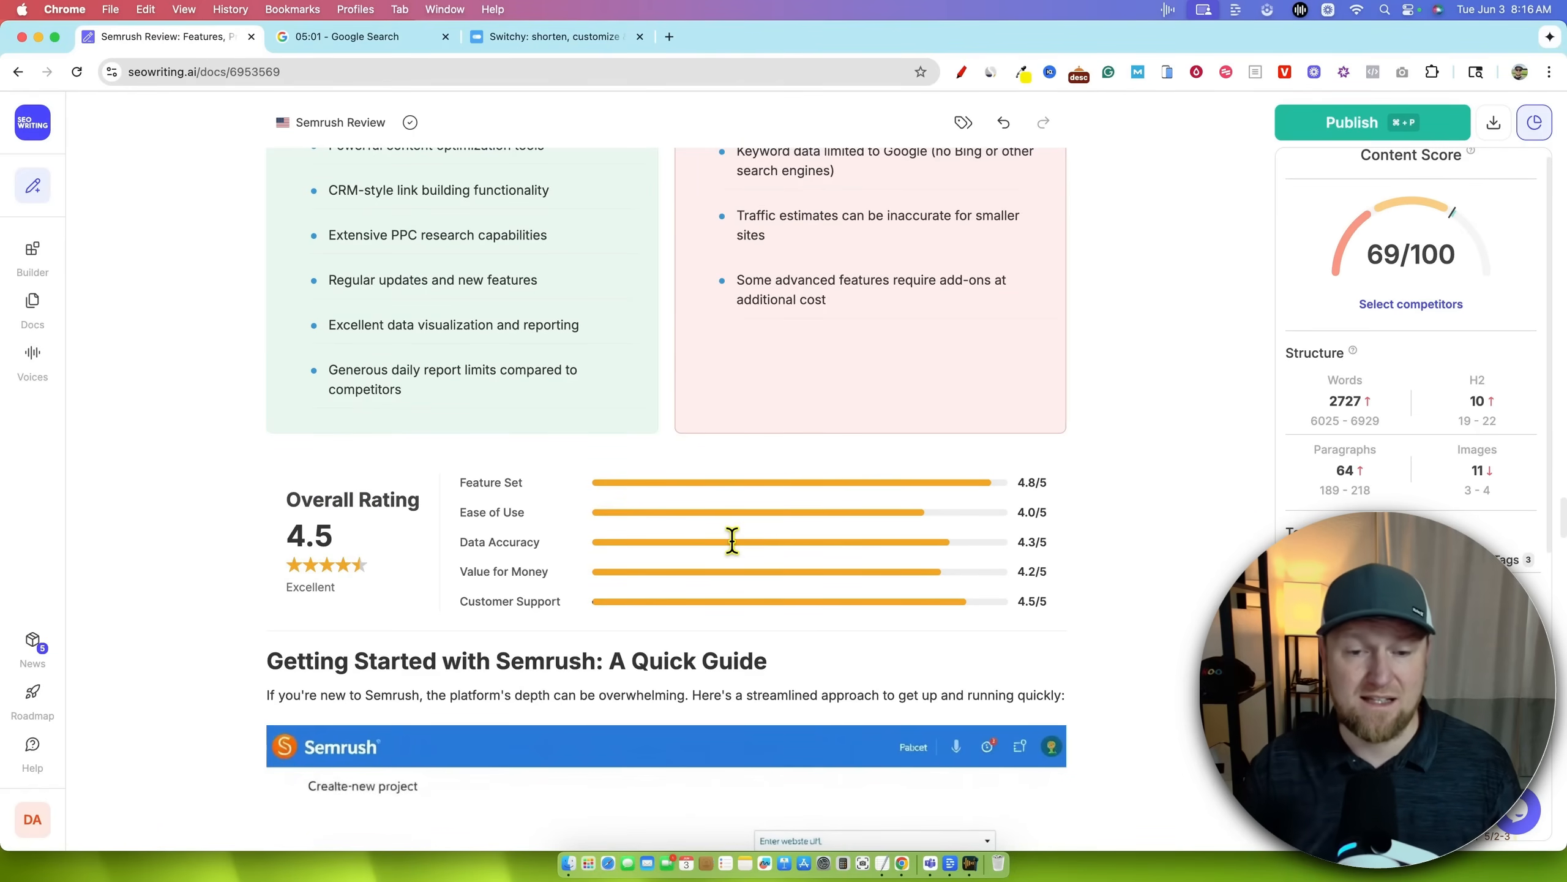
pyautogui.scroll(-6, 732, 541)
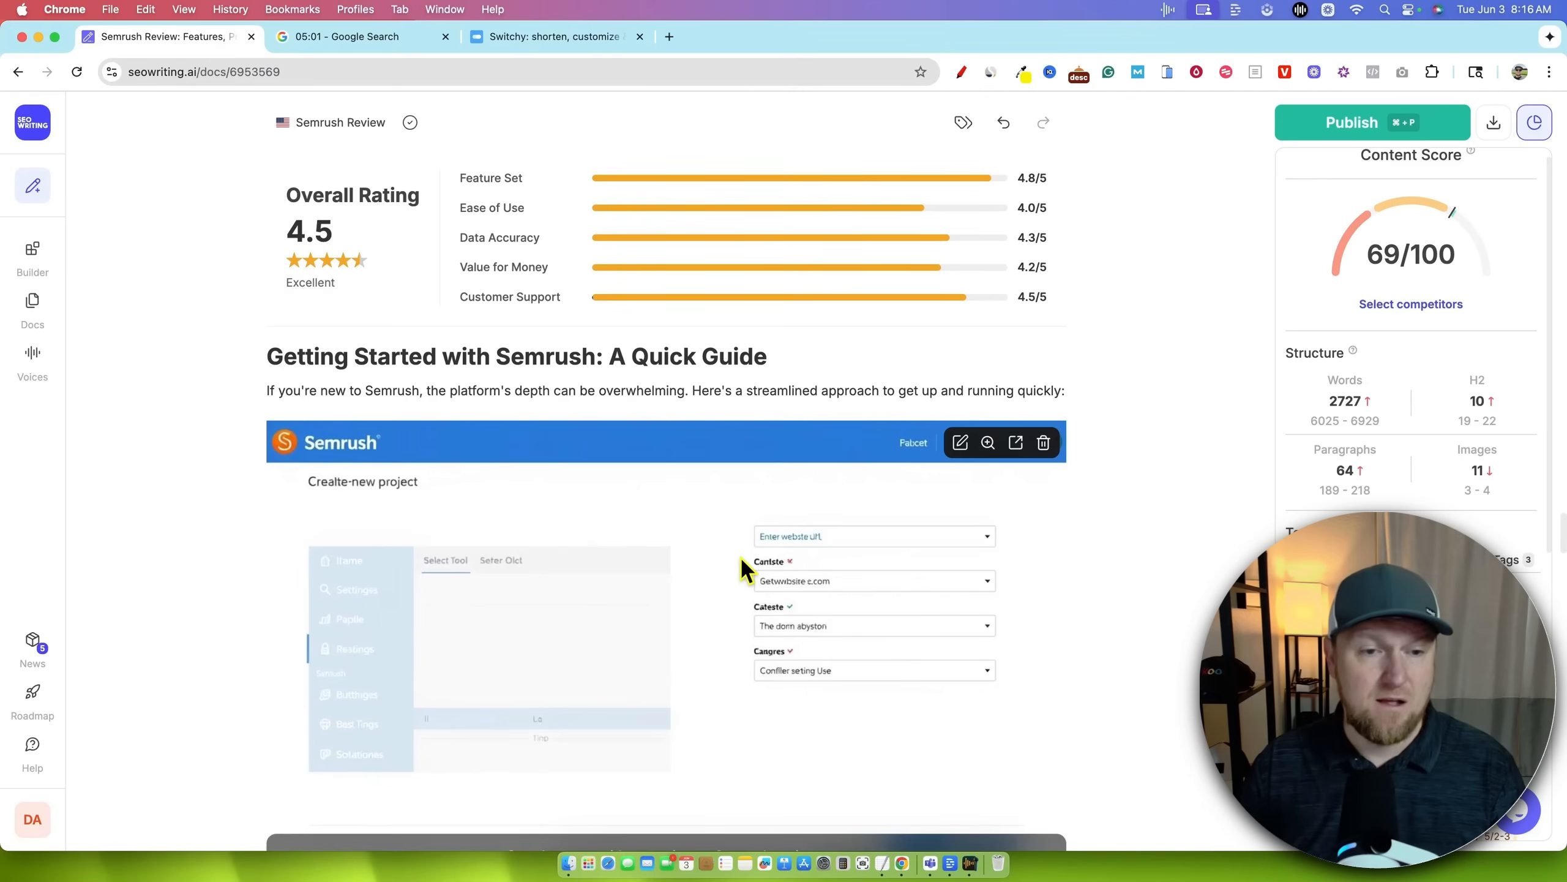
pyautogui.scroll(-10, 566, 436)
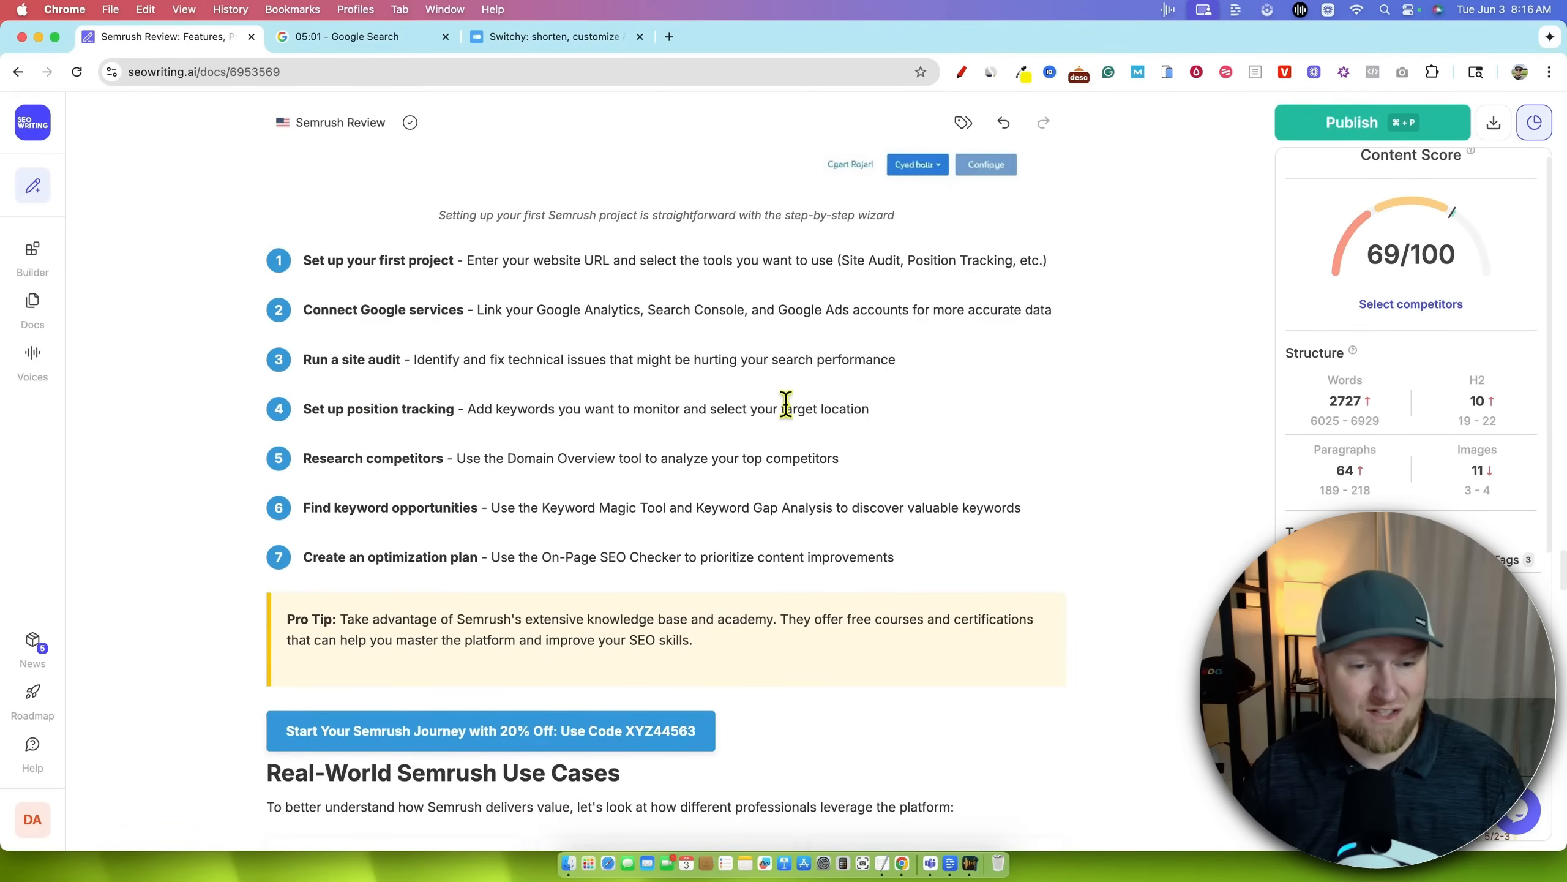
# - Review the "Real-World Semrush Use Cases" section, including the three professional profile cards and the image below them
pyautogui.scroll(-9, 775, 583)
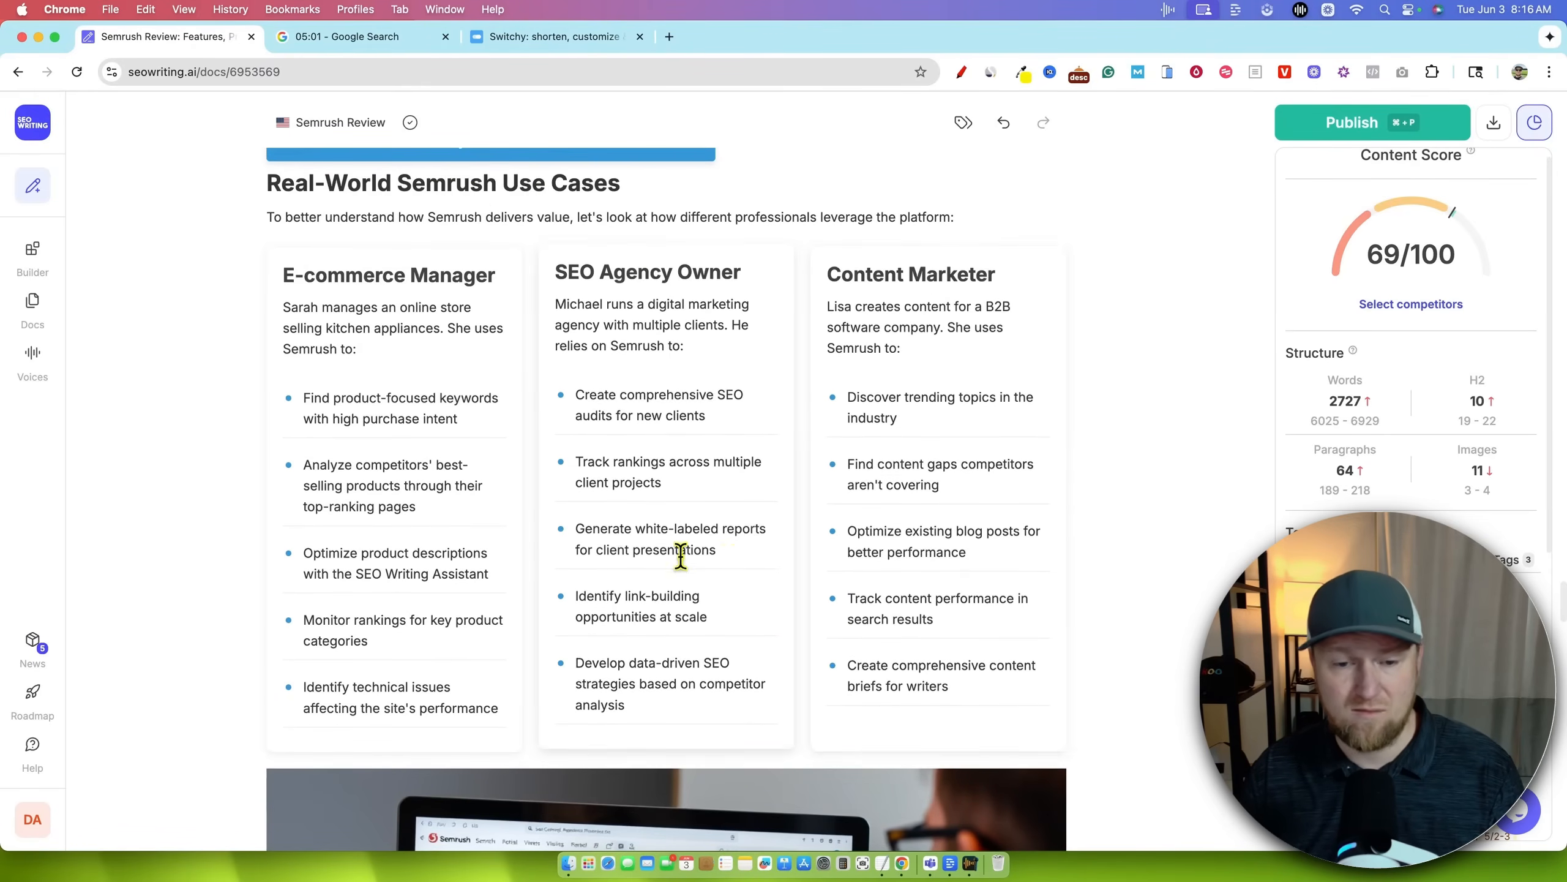
pyautogui.scroll(-4, 686, 535)
pyautogui.scroll(6, 1039, 373)
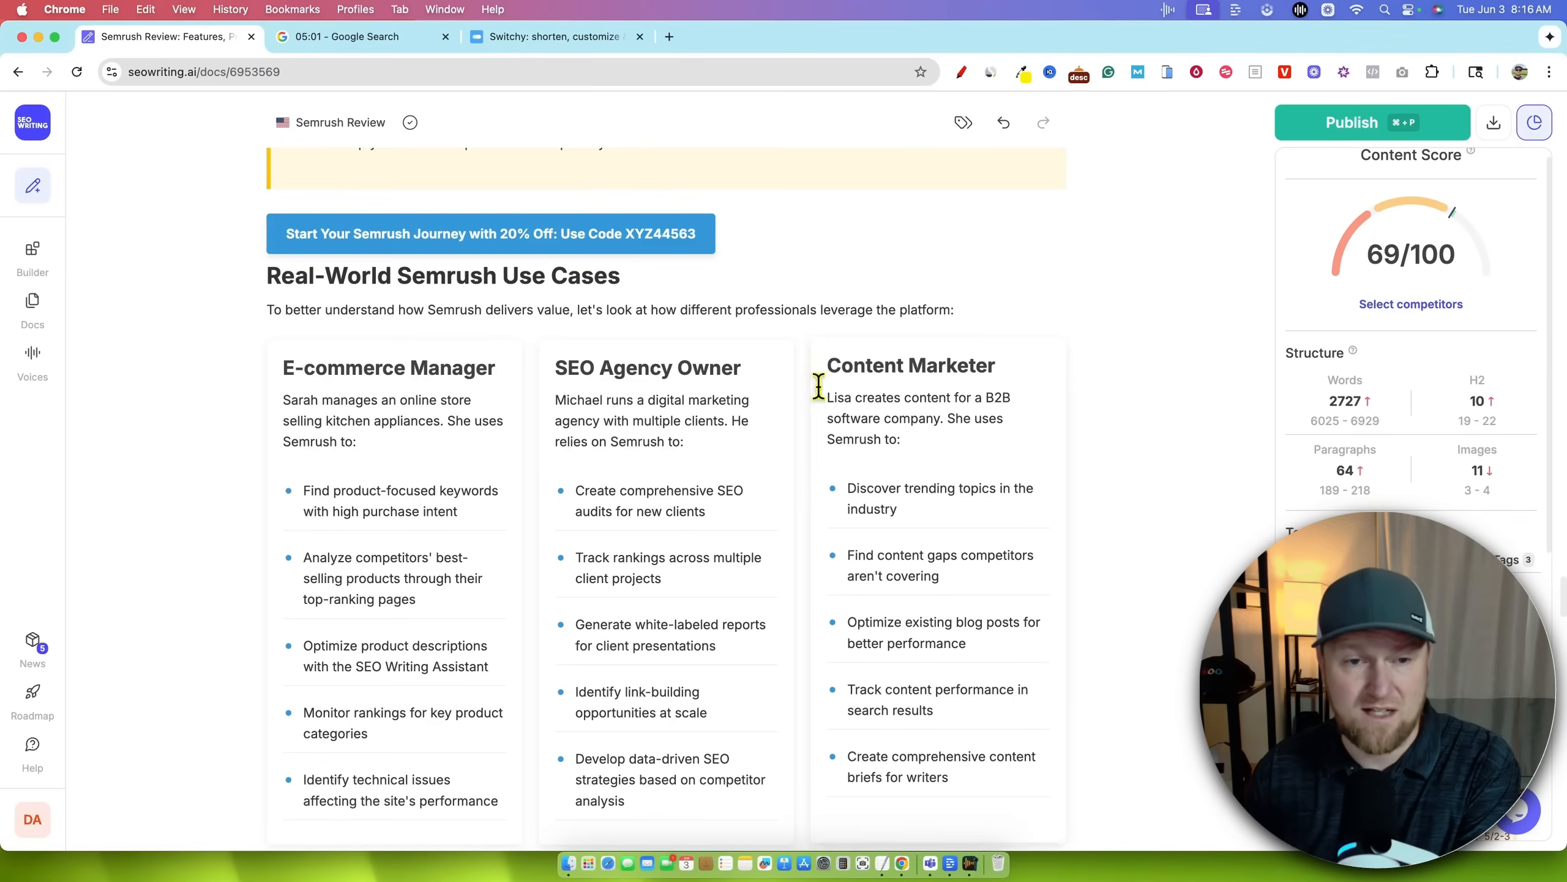
pyautogui.moveTo(377, 276); pyautogui.dragTo(624, 277)
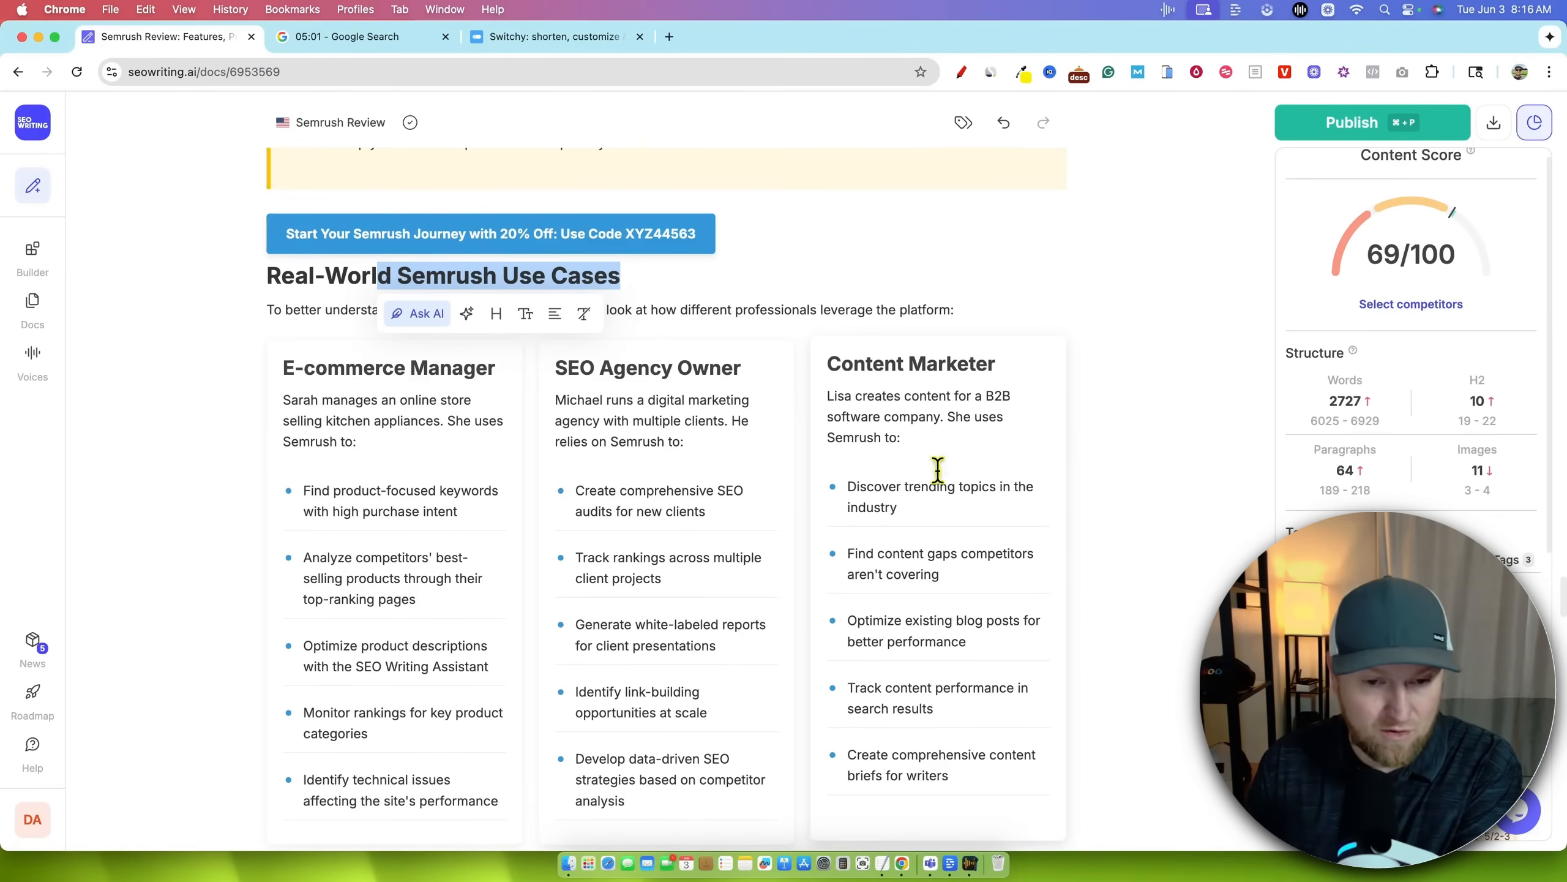
pyautogui.scroll(-1, 926, 494)
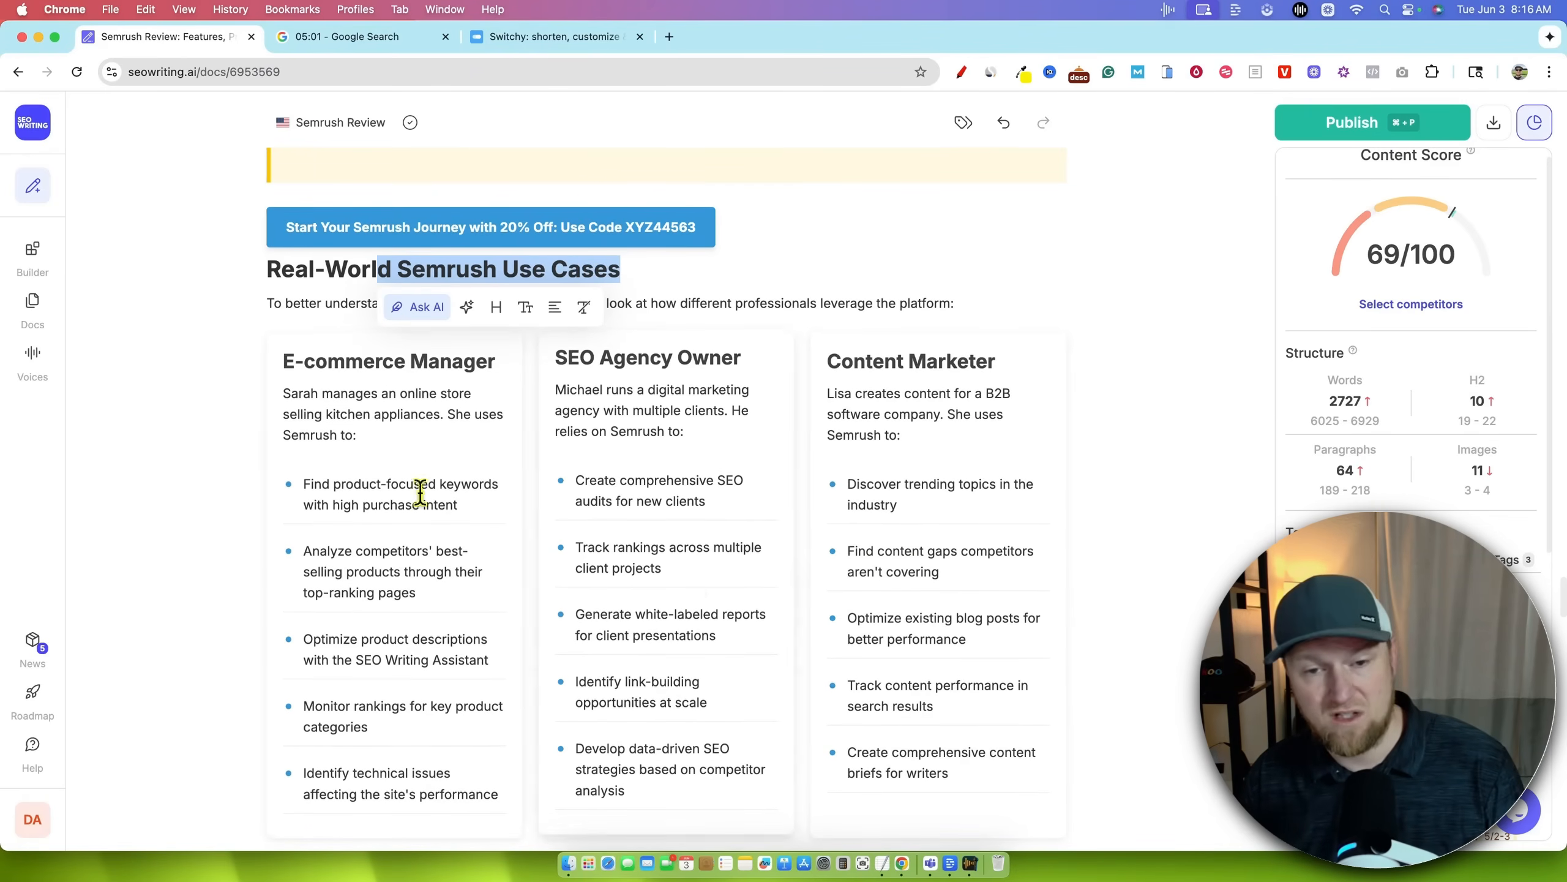
pyautogui.scroll(-3, 432, 675)
pyautogui.scroll(-15, 475, 679)
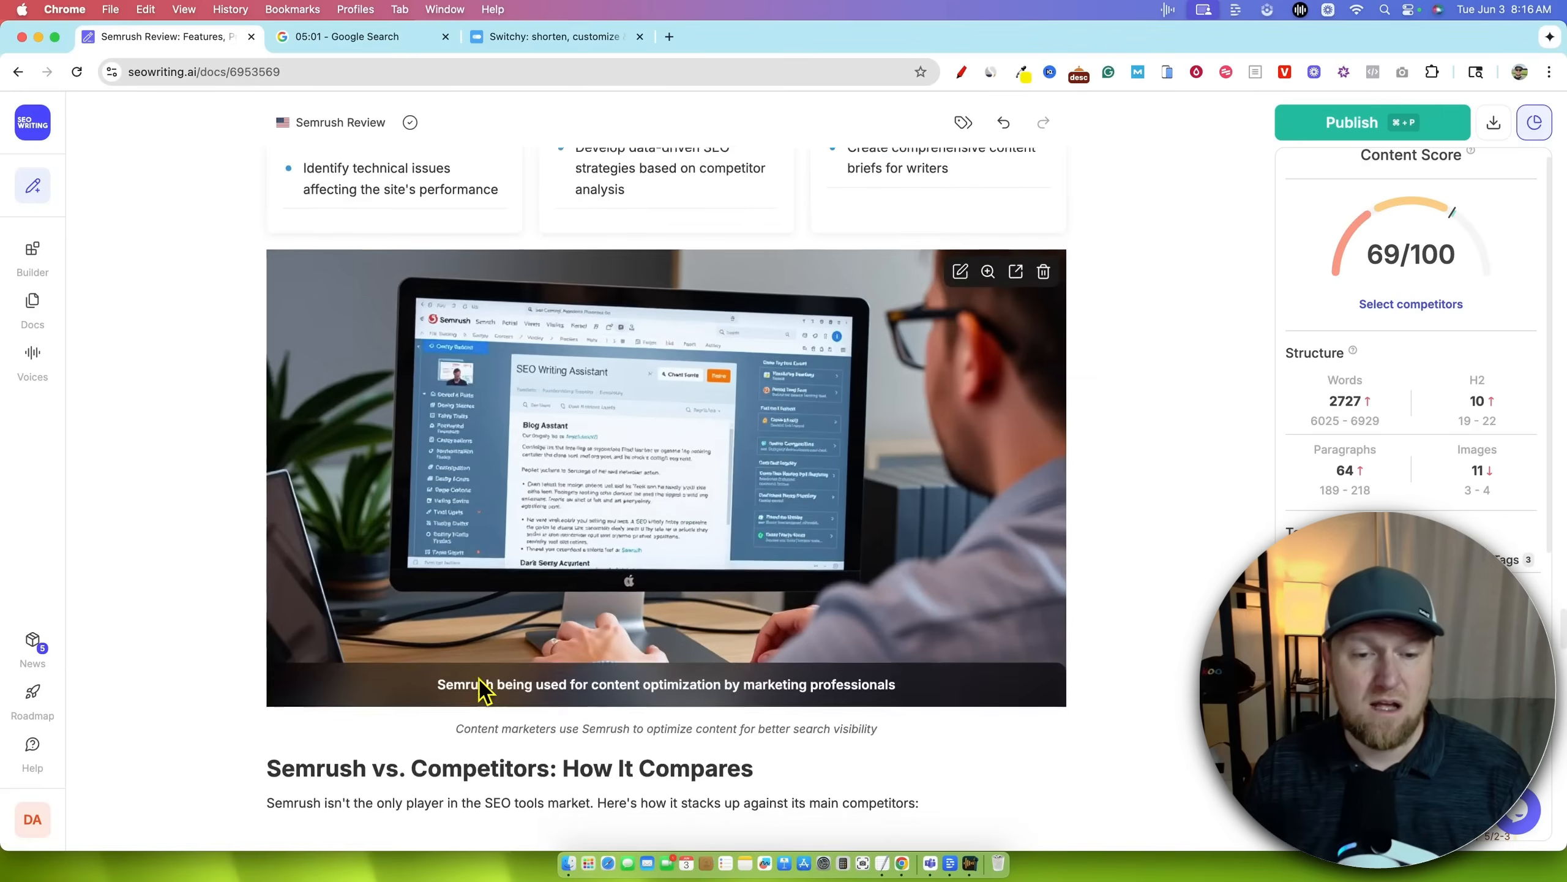
# - Examine the "Semrush vs. Competitors" table, highlighting Semrush's keyword database value, and the comparison image below it
pyautogui.scroll(5, 484, 690)
pyautogui.scroll(-5, 484, 690)
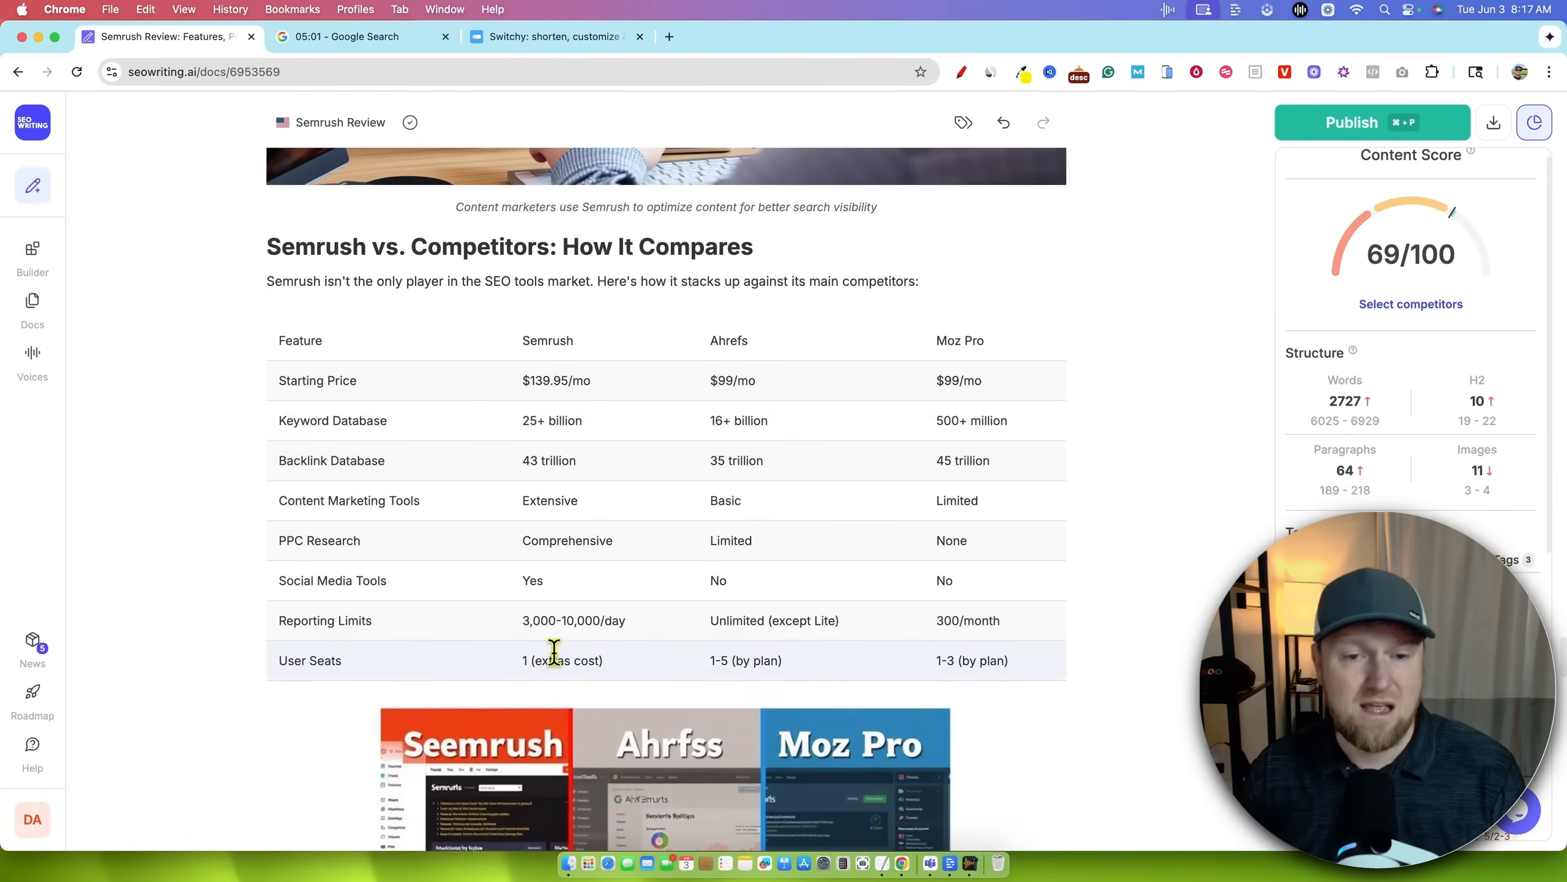
pyautogui.moveTo(520, 424); pyautogui.dragTo(637, 430)
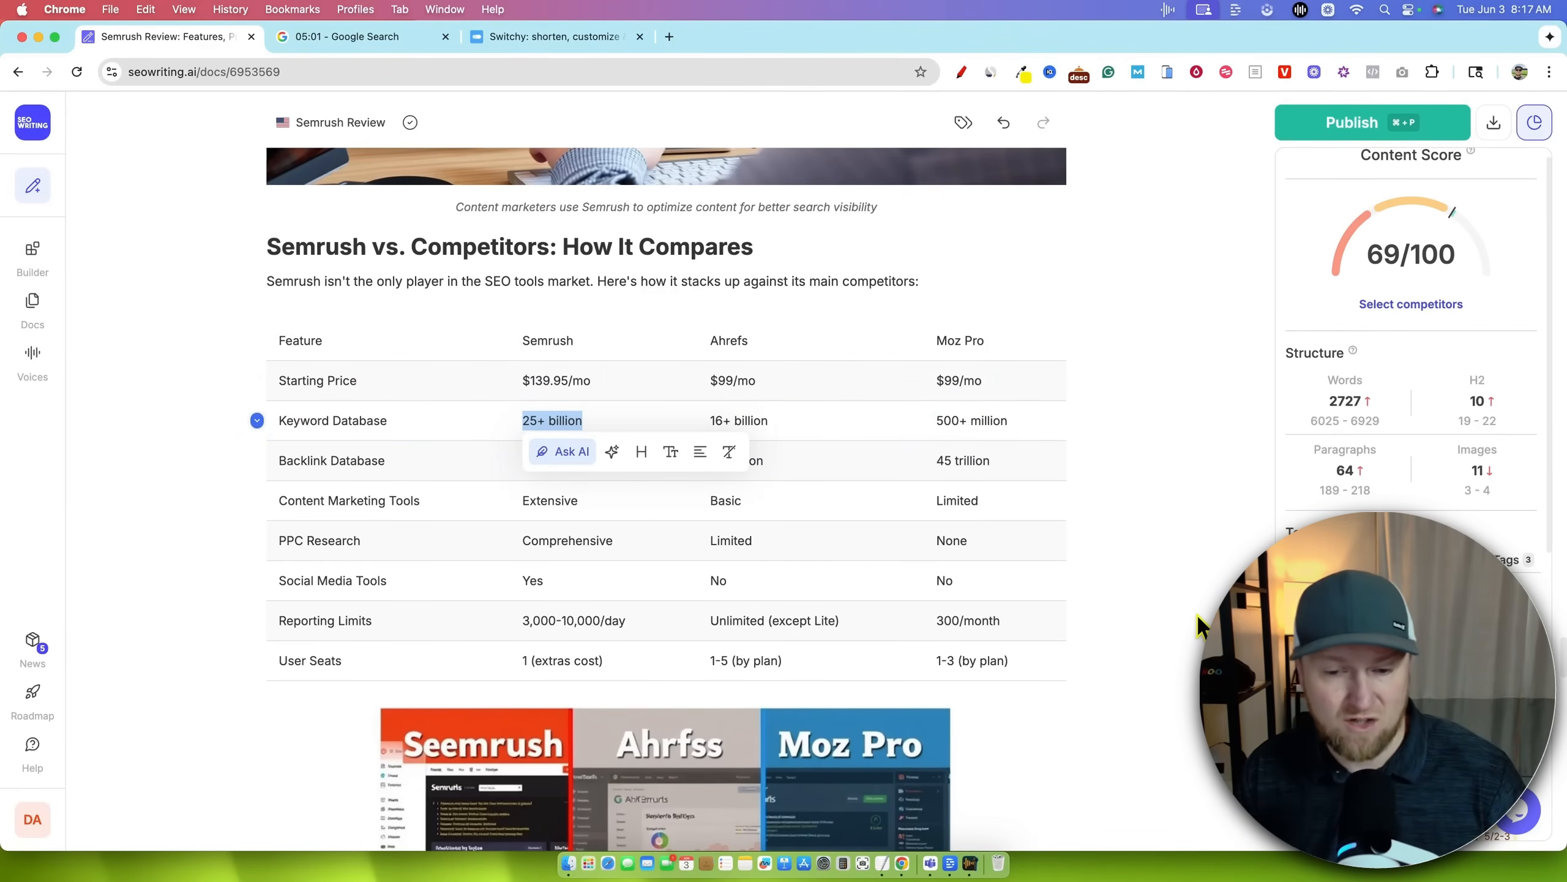
pyautogui.scroll(-4, 998, 648)
pyautogui.scroll(-3, 1026, 647)
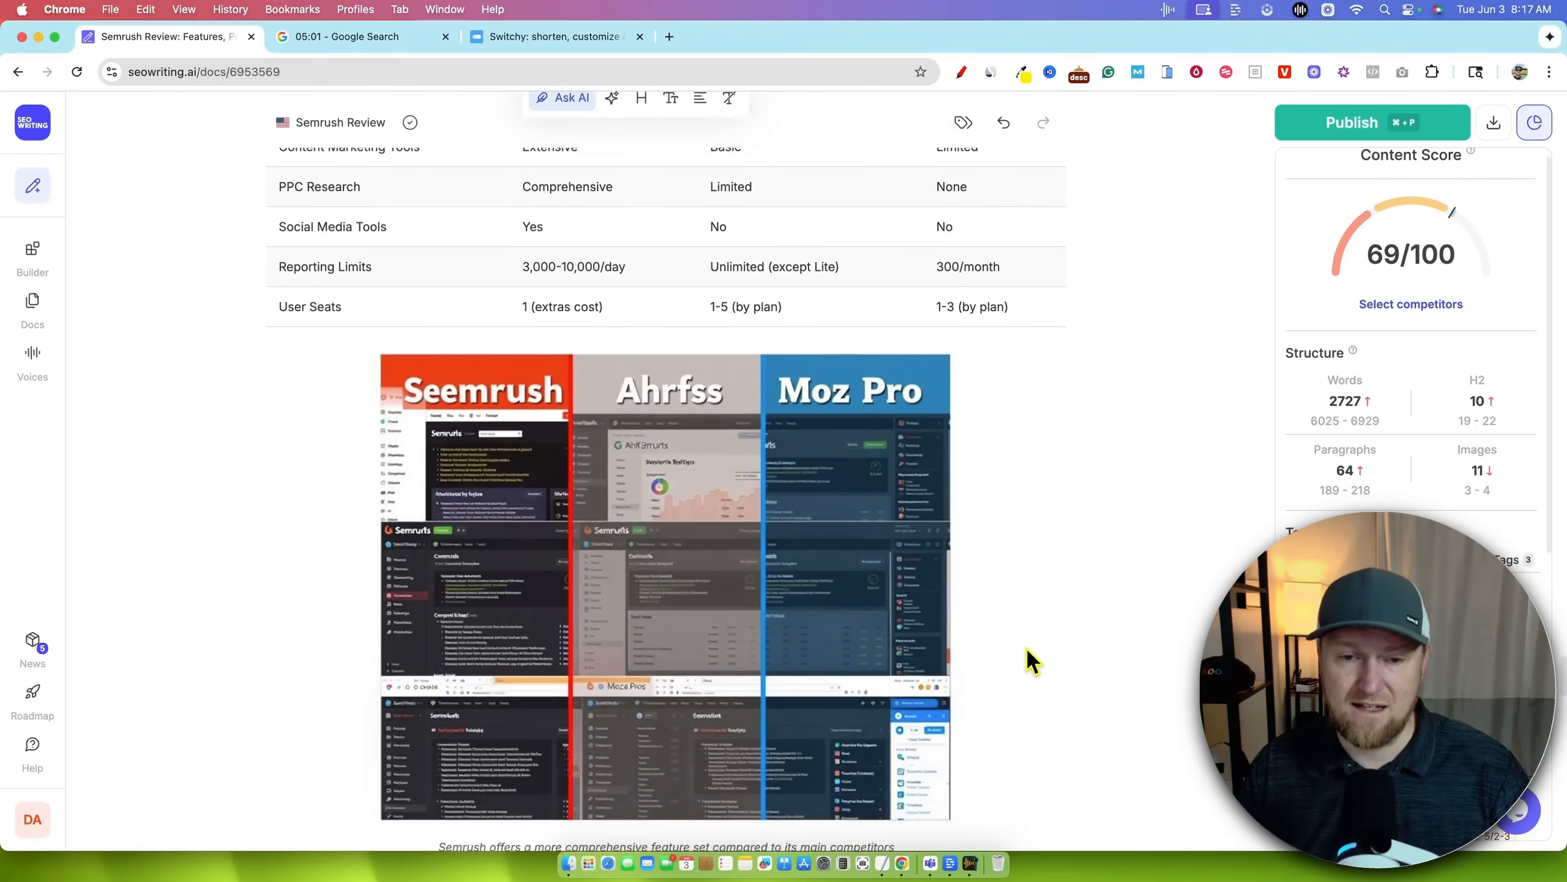
# - Review the FAQ section, the Final Verdict with its best-suited and not-the-right-fit lists, and the closing discount call to action
pyautogui.scroll(-1, 1026, 647)
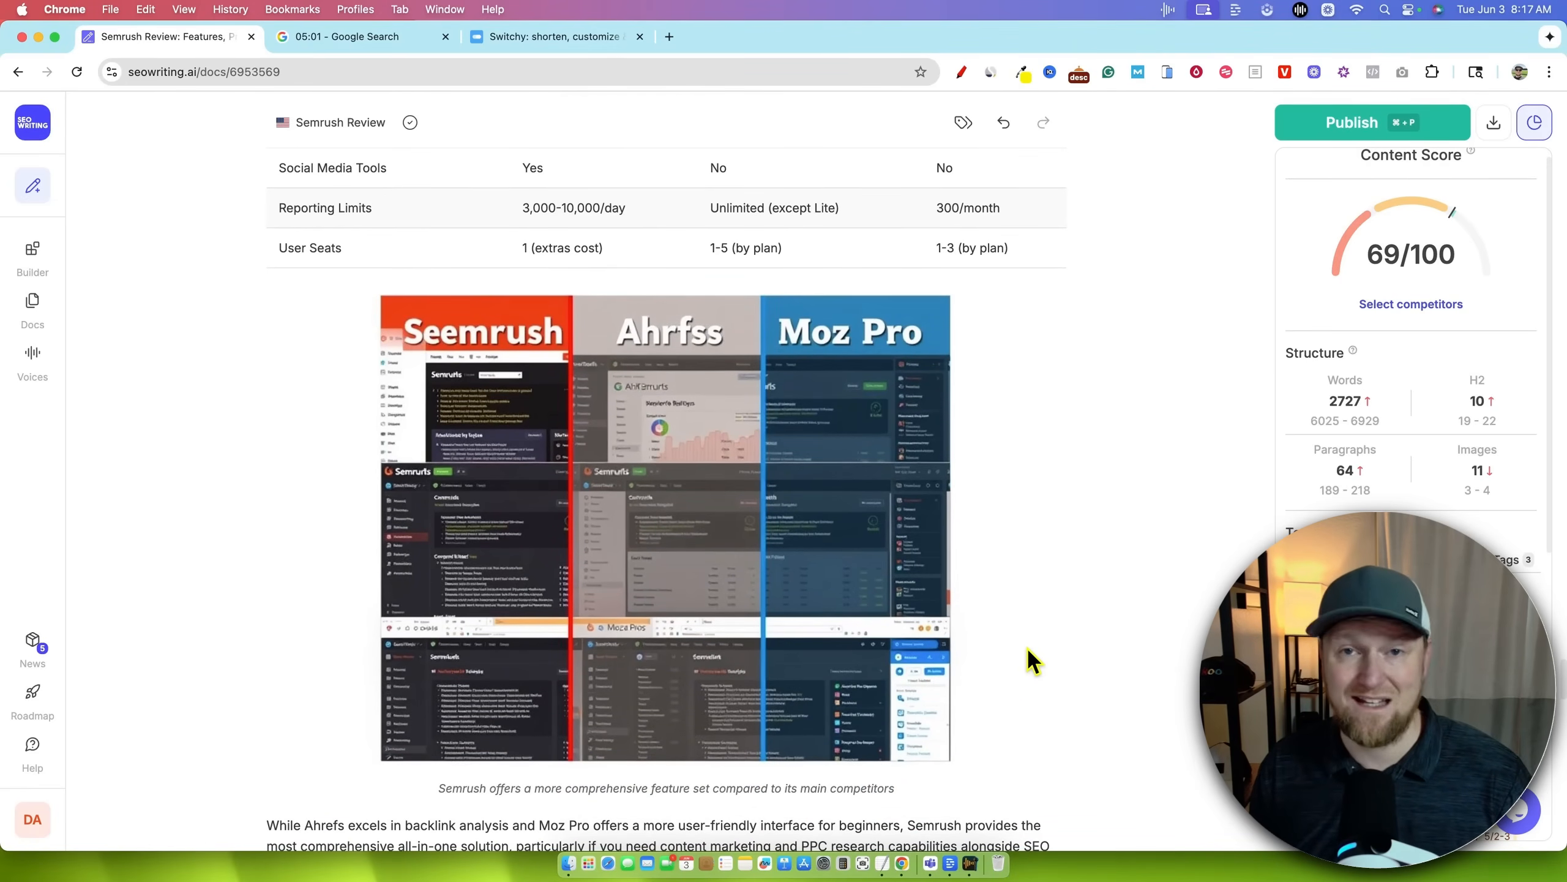
pyautogui.scroll(-10, 1026, 647)
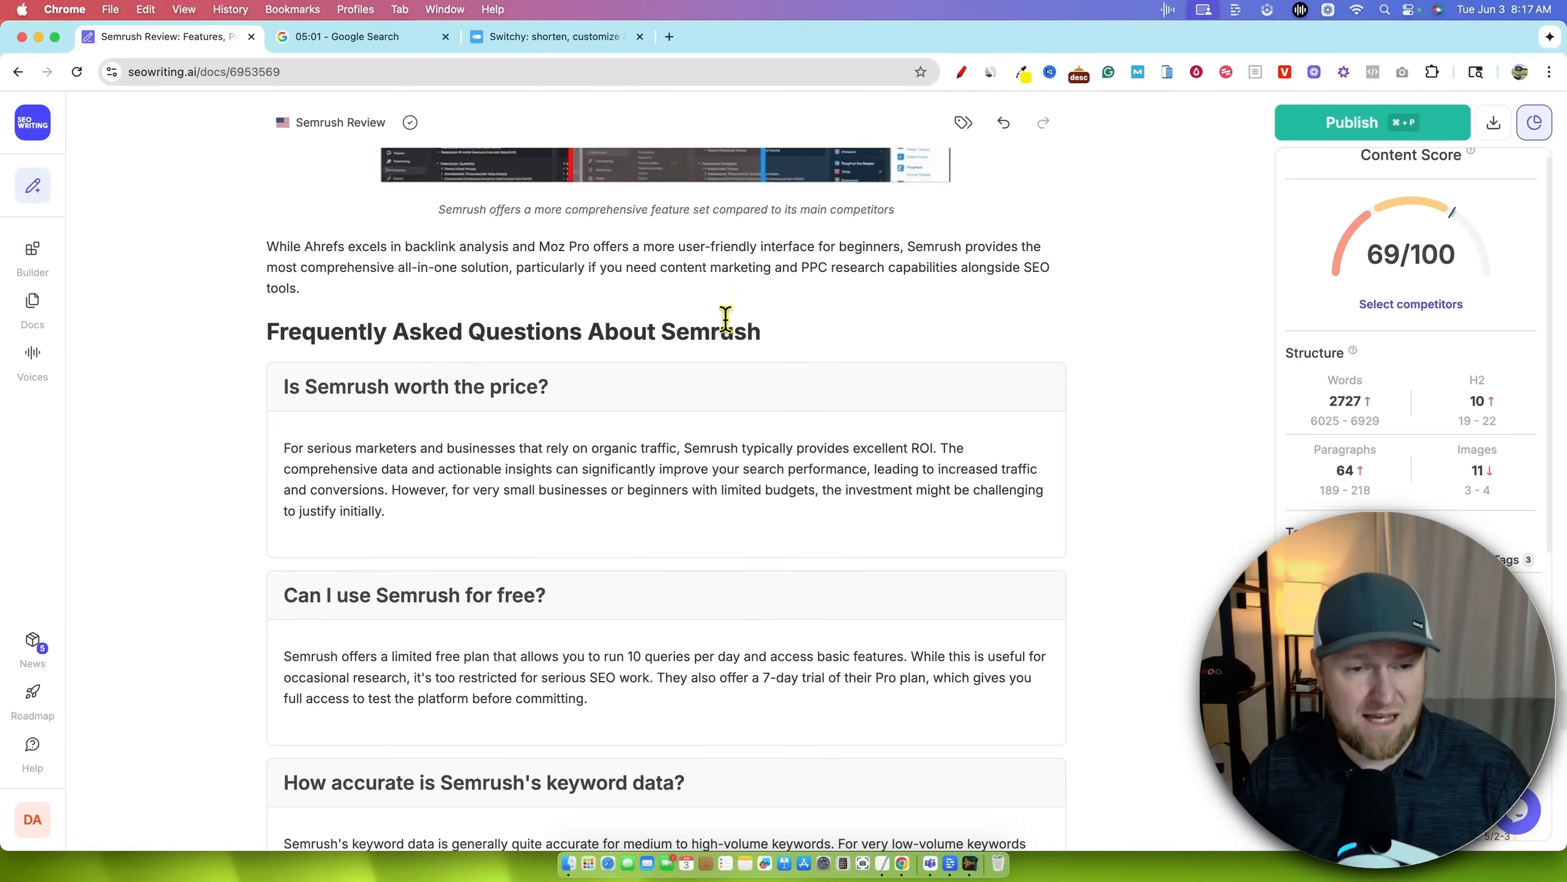
pyautogui.scroll(-20, 893, 607)
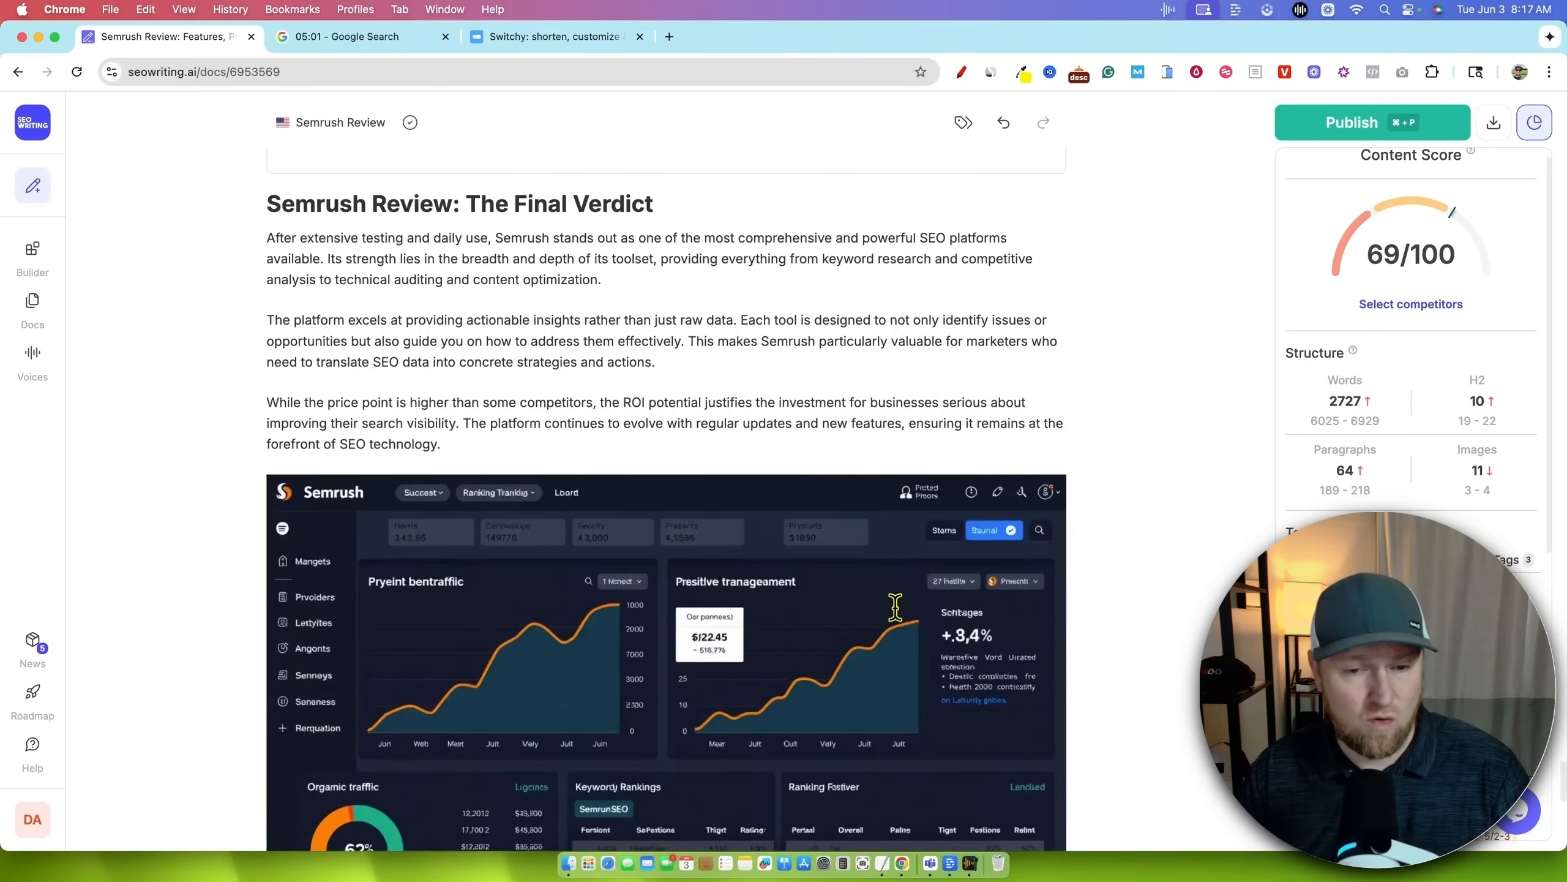
pyautogui.scroll(-10, 895, 608)
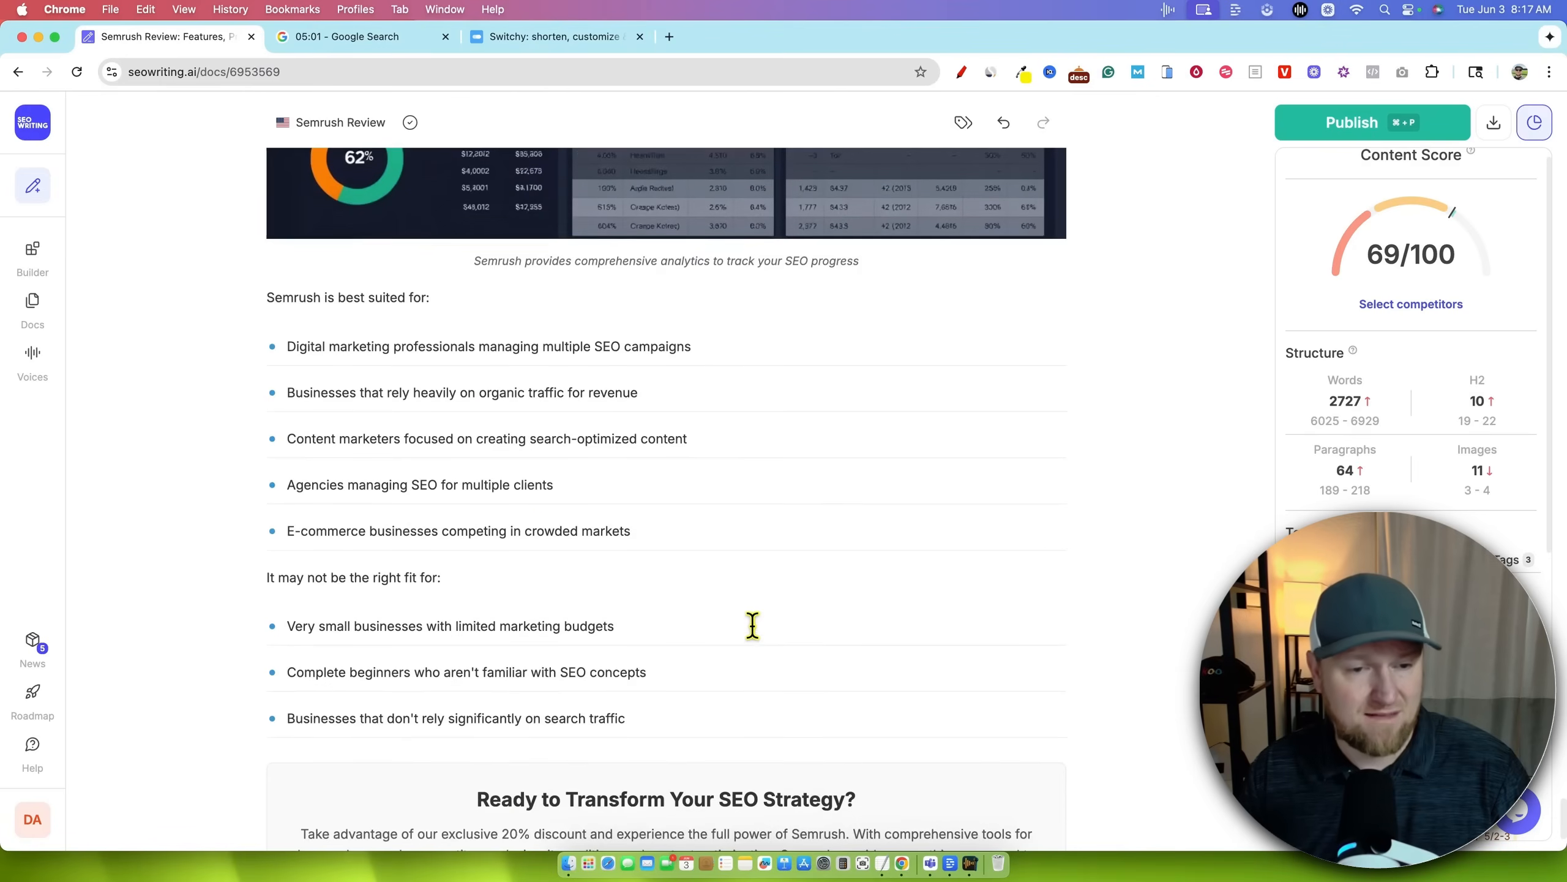
pyautogui.scroll(-2, 627, 616)
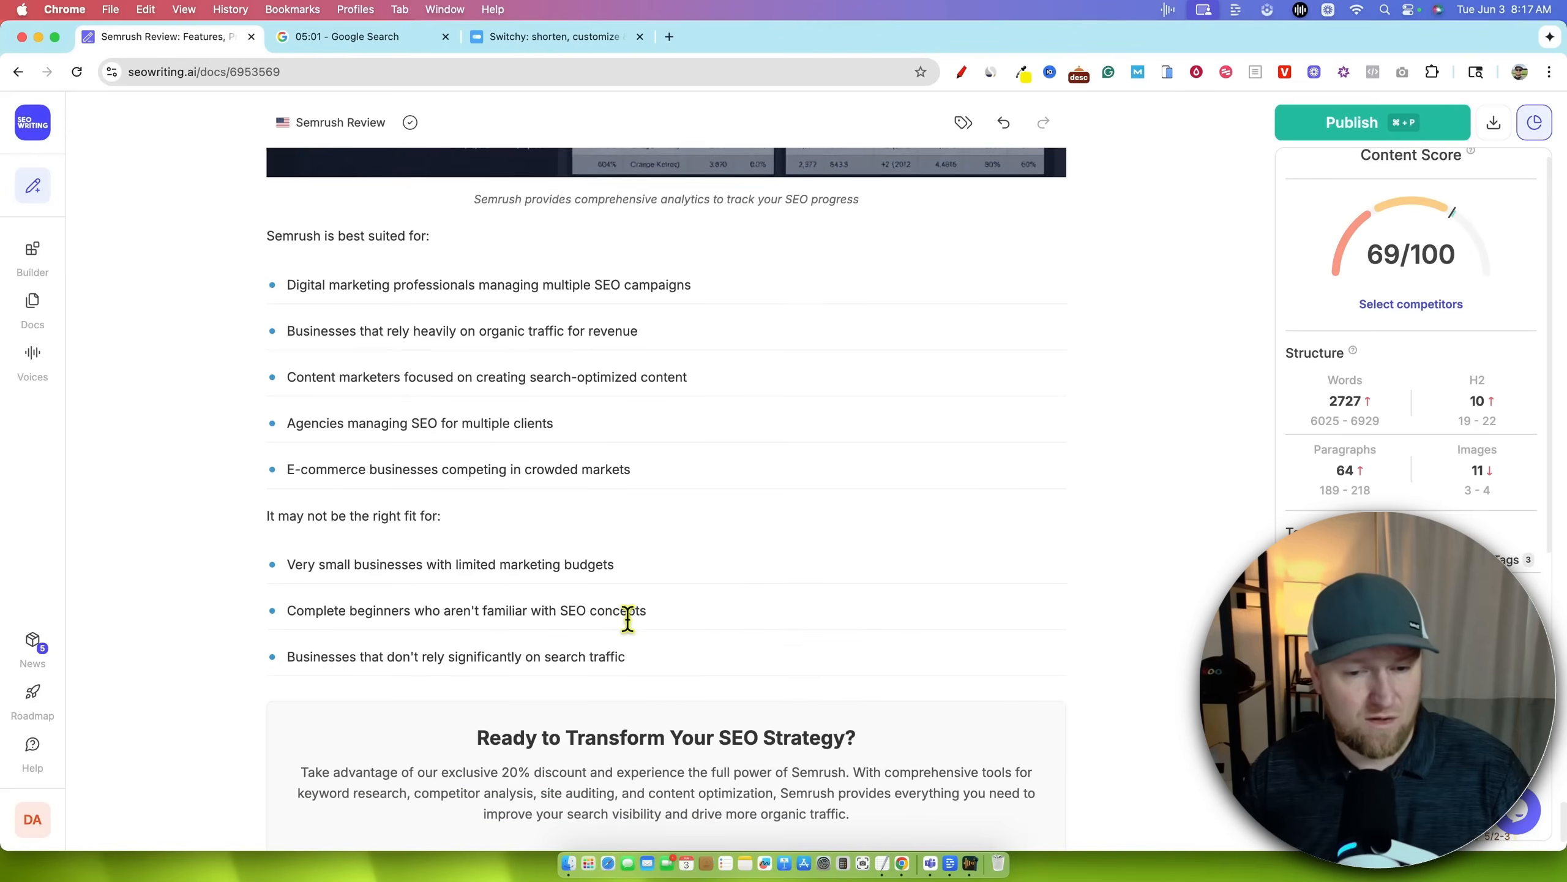
pyautogui.moveTo(667, 651); pyautogui.dragTo(253, 237)
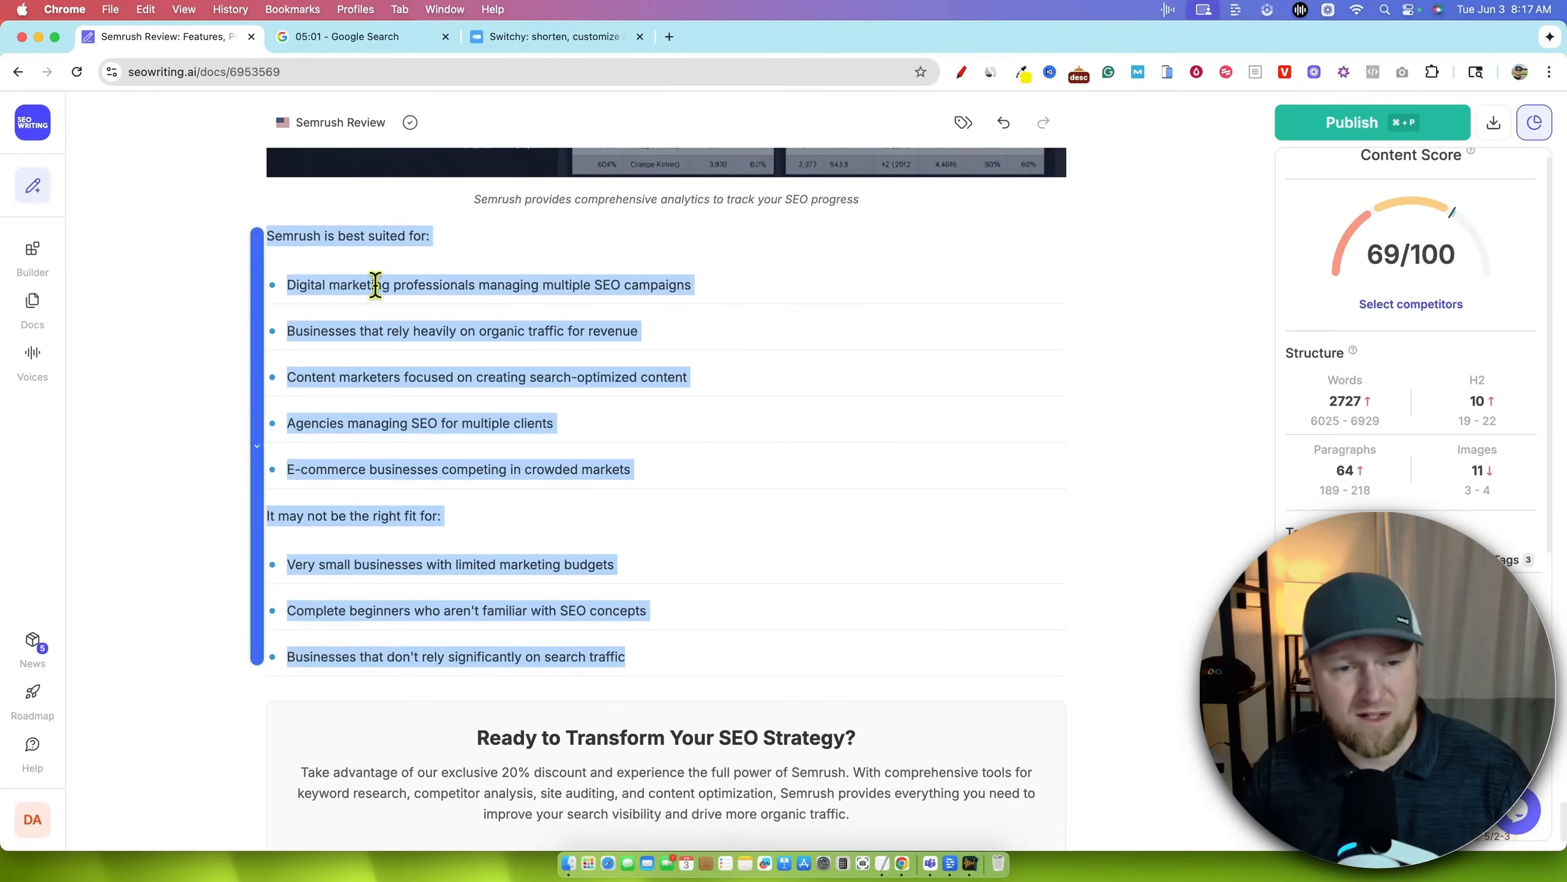
pyautogui.scroll(-3, 816, 552)
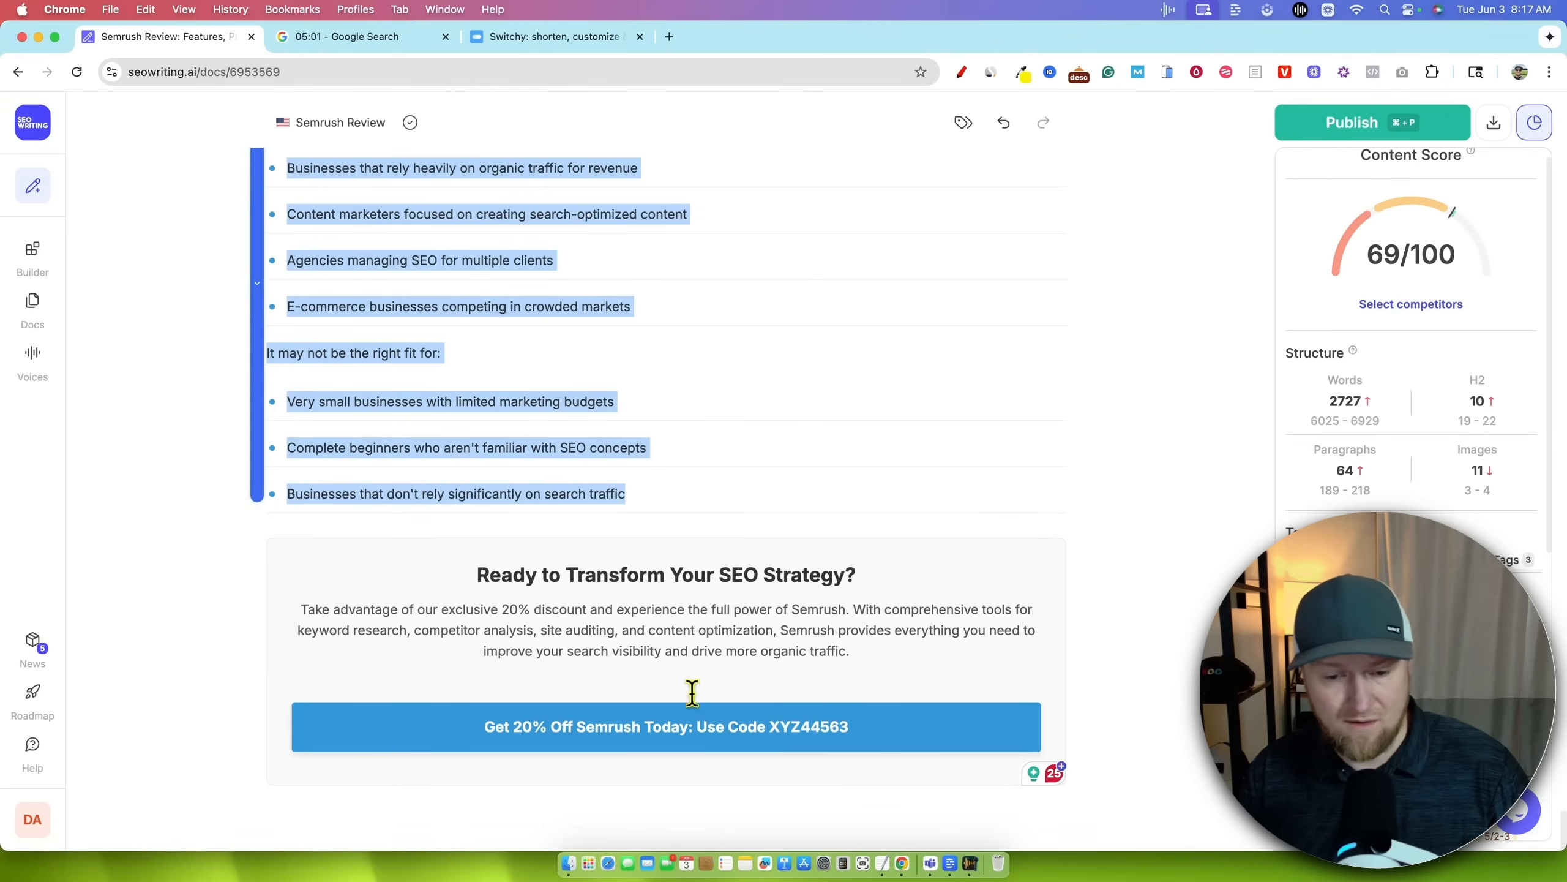
# - Export the Semrush review as HTML and open the downloaded file to look through the page
pyautogui.scroll(20, 917, 661)
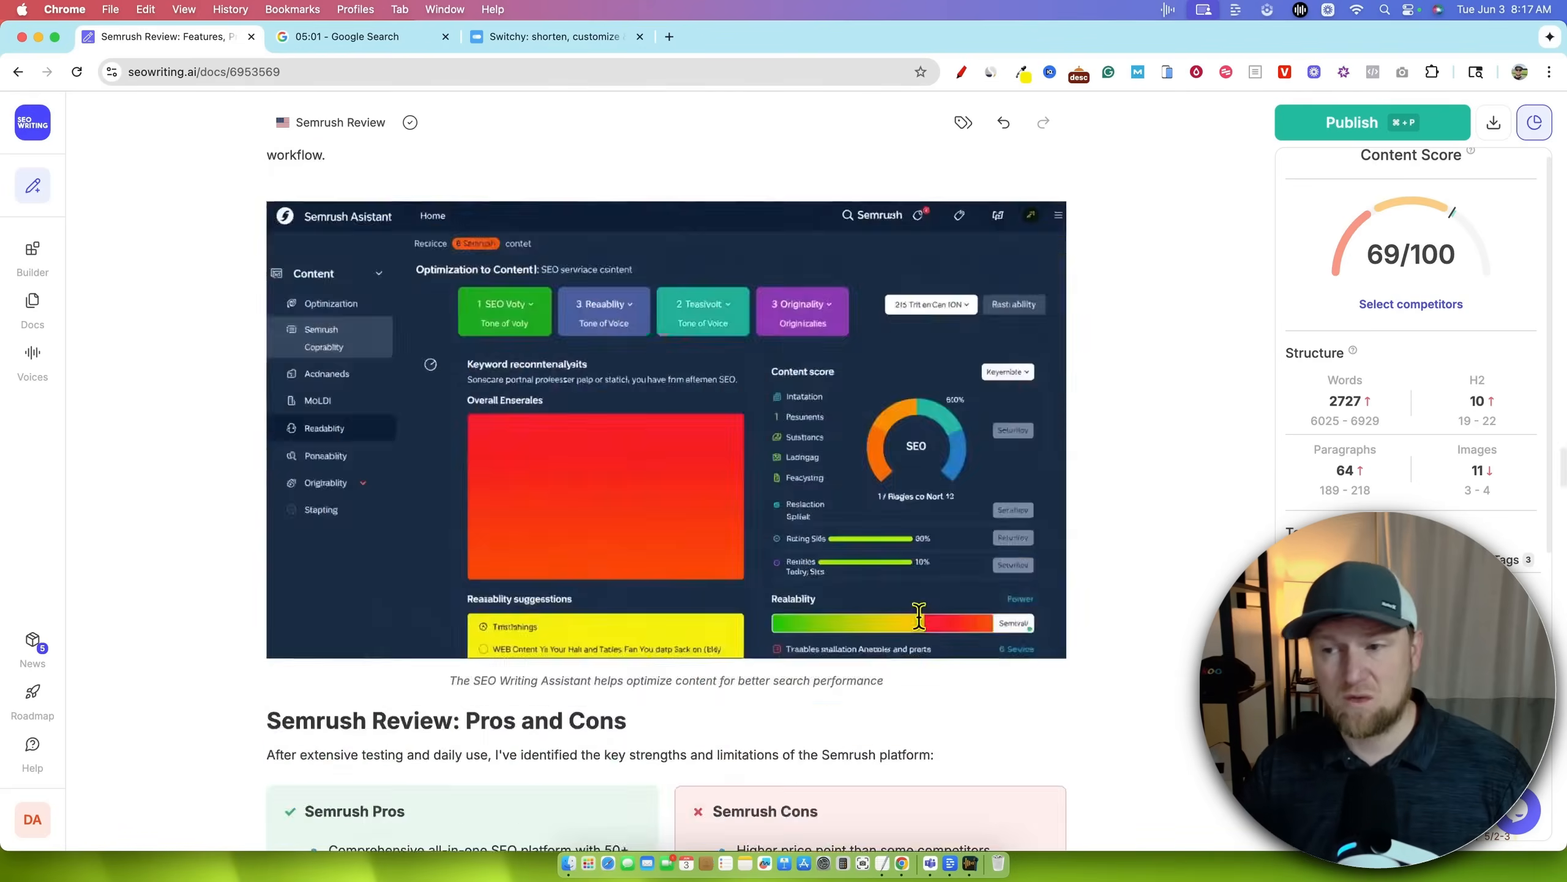
pyautogui.scroll(15, 1381, 490)
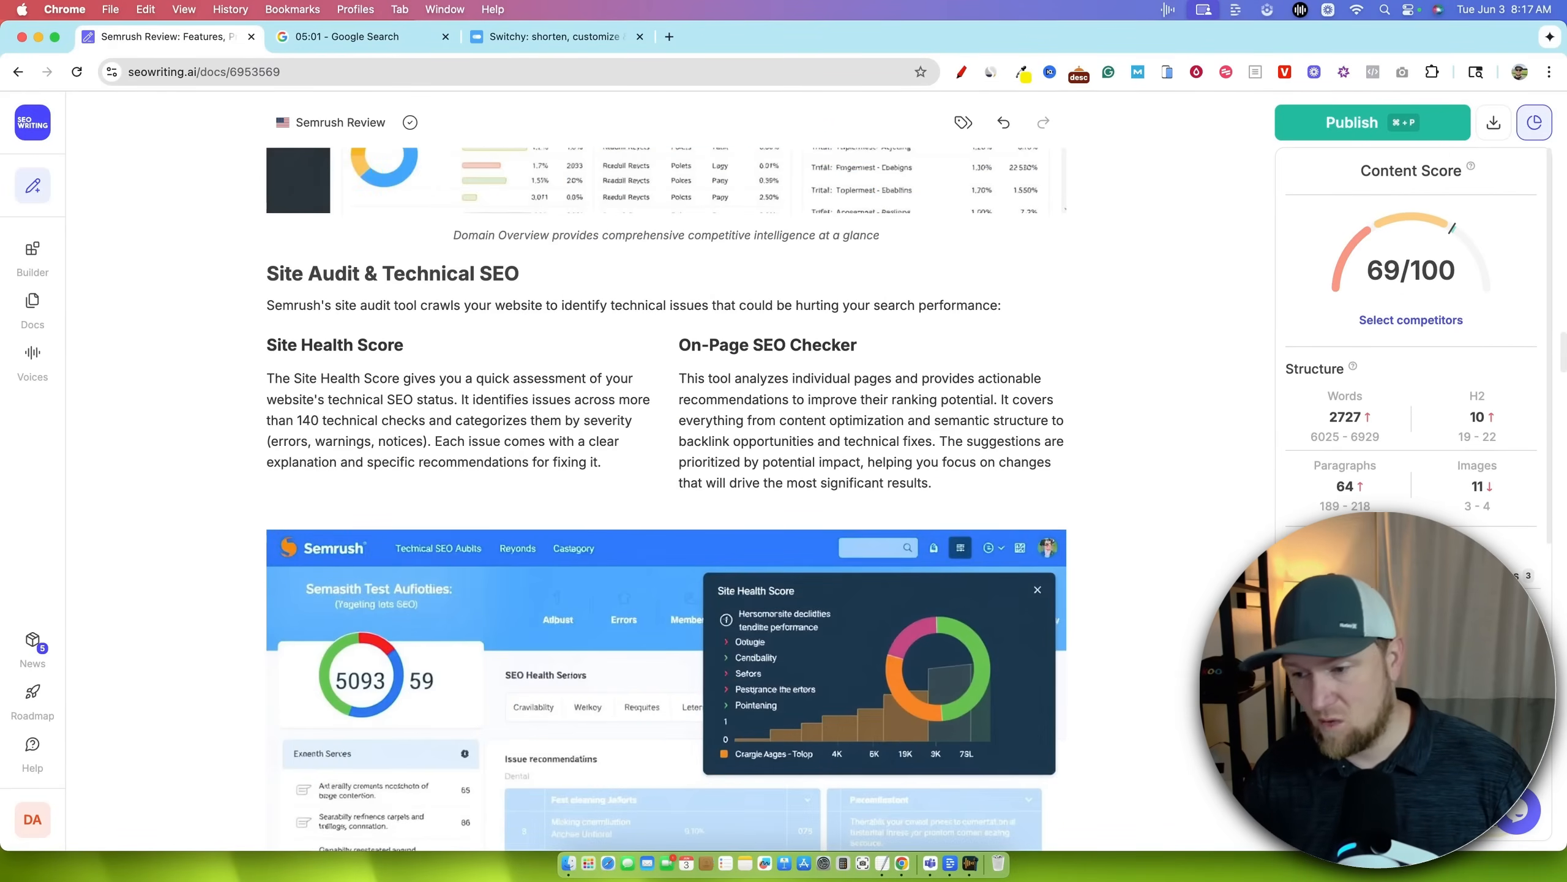
pyautogui.scroll(20, 1106, 532)
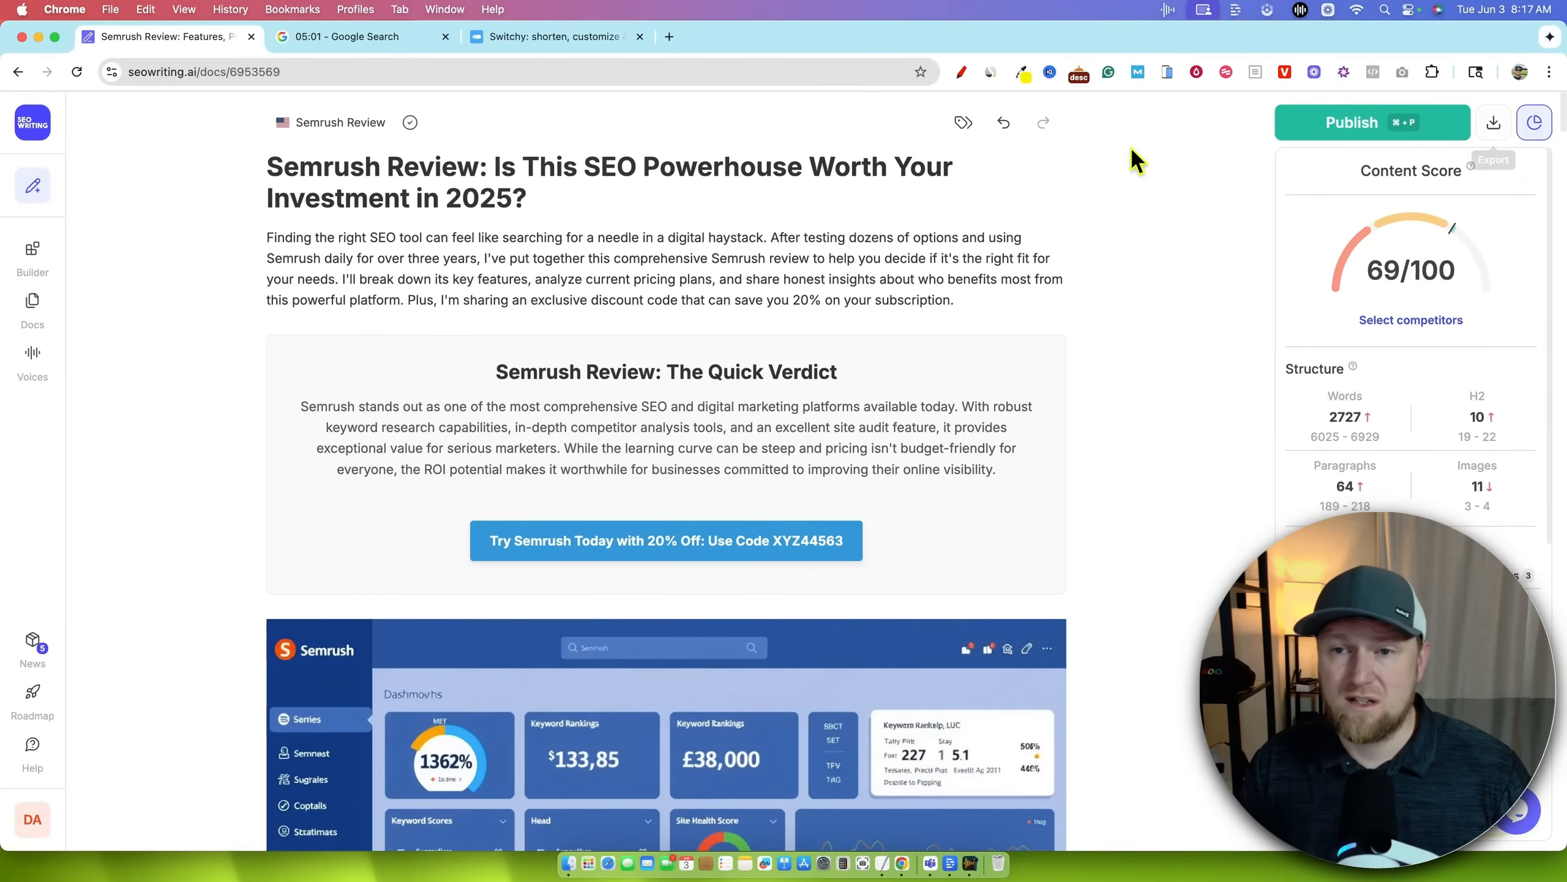
pyautogui.click(1488, 131)
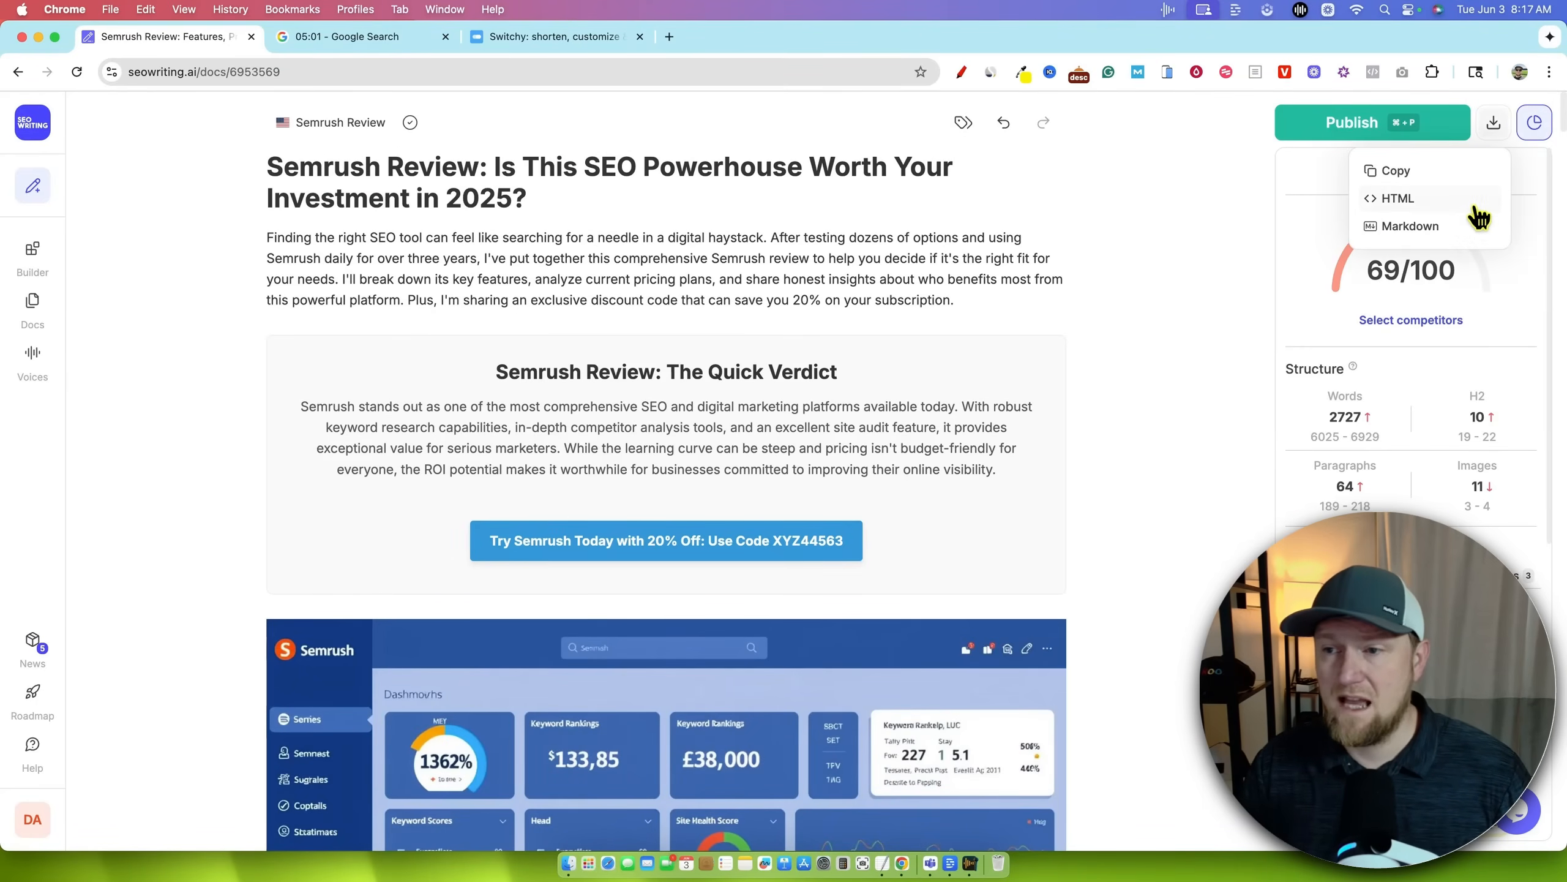
pyautogui.click(1398, 199)
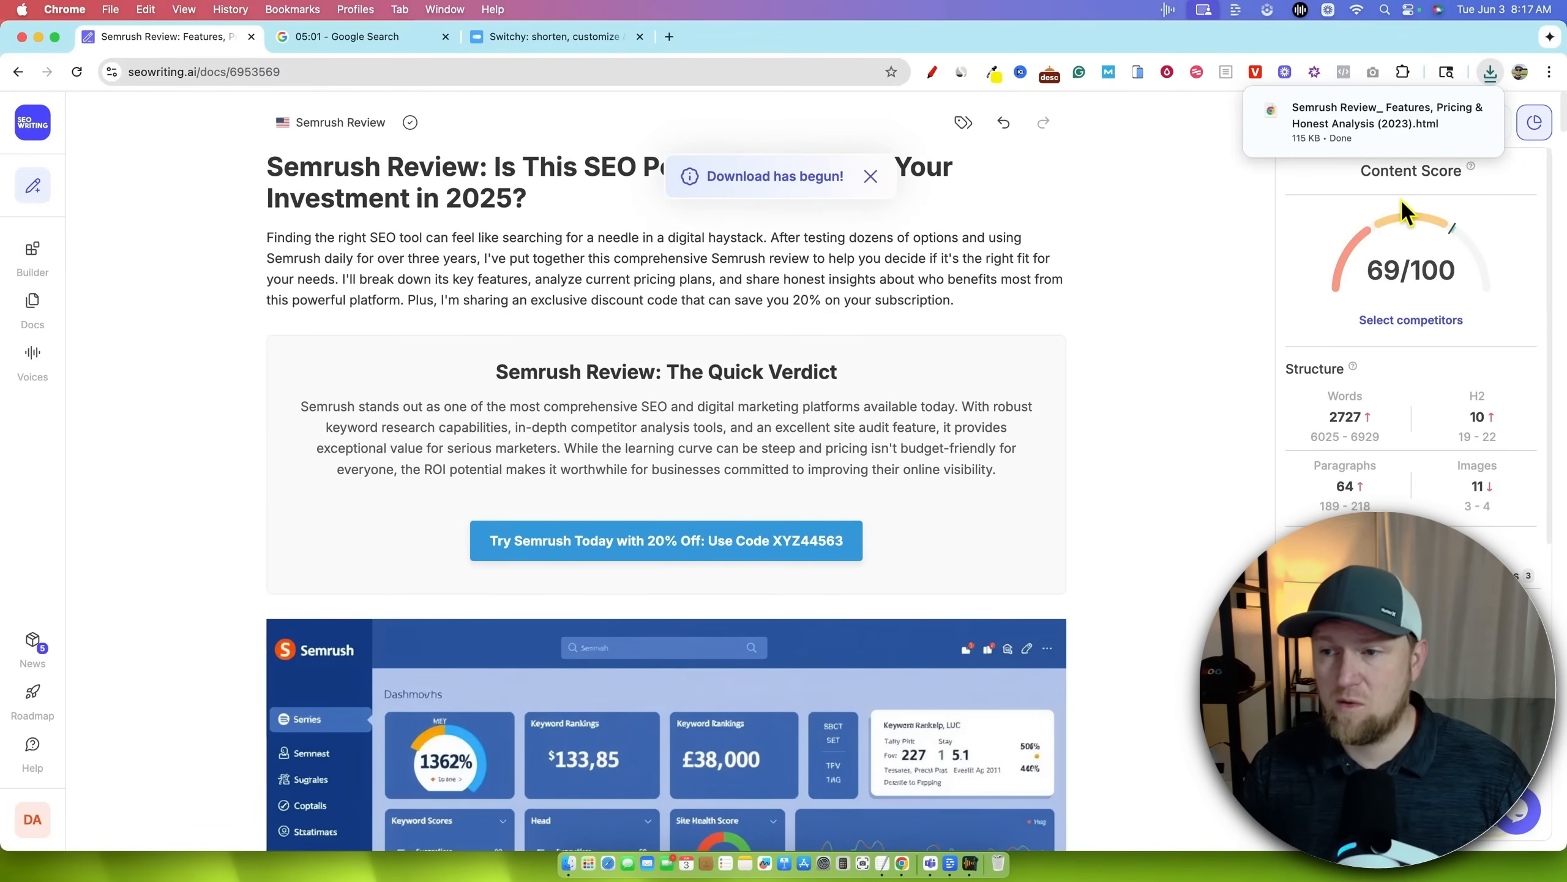
pyautogui.click(1344, 123)
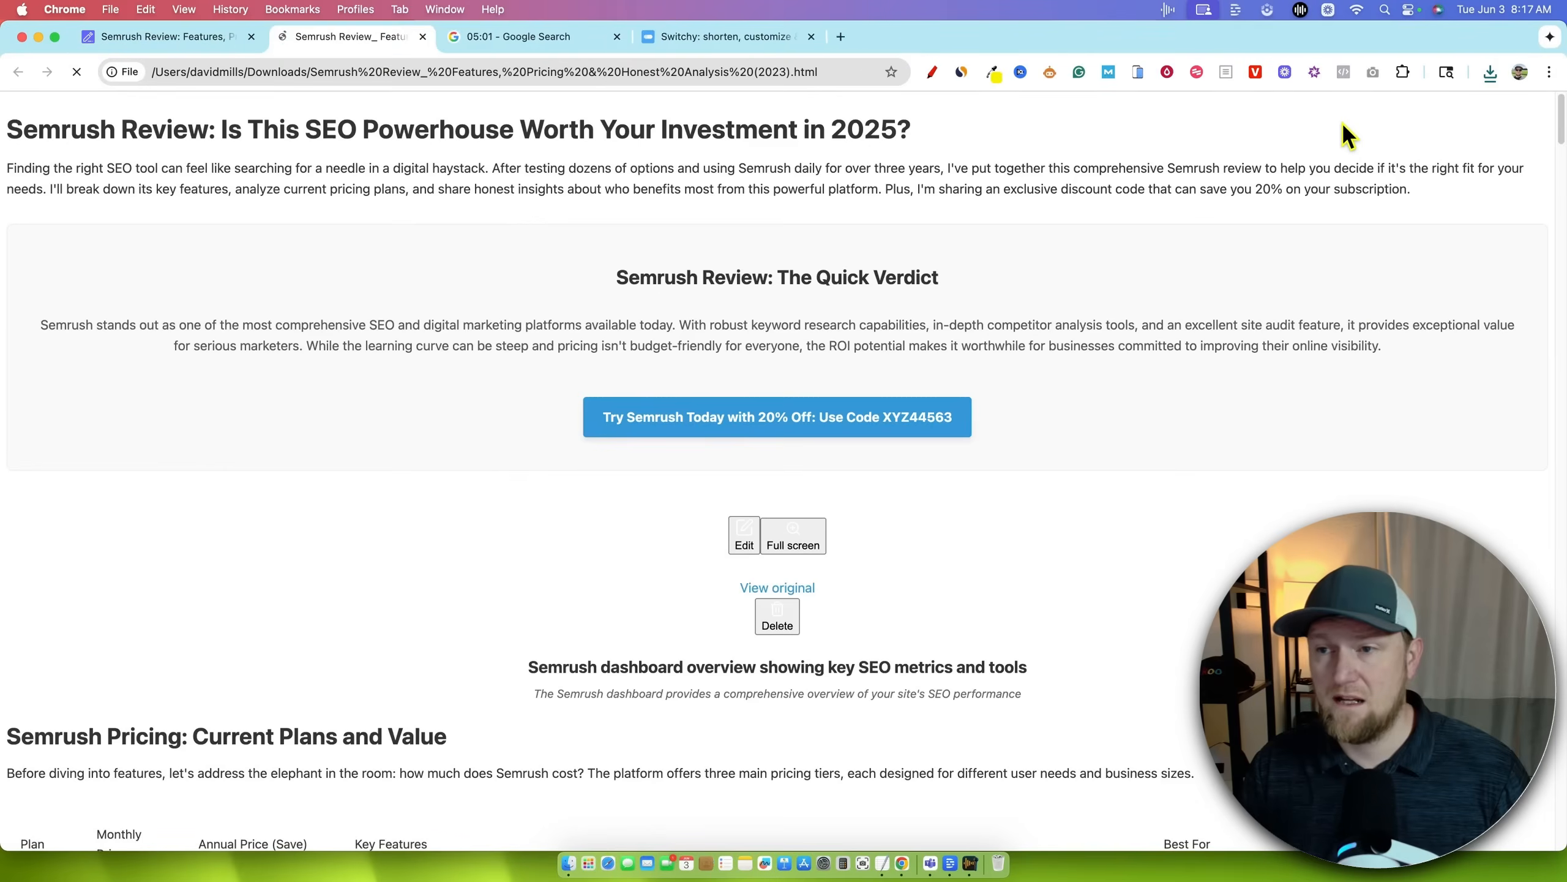
pyautogui.scroll(-20, 432, 216)
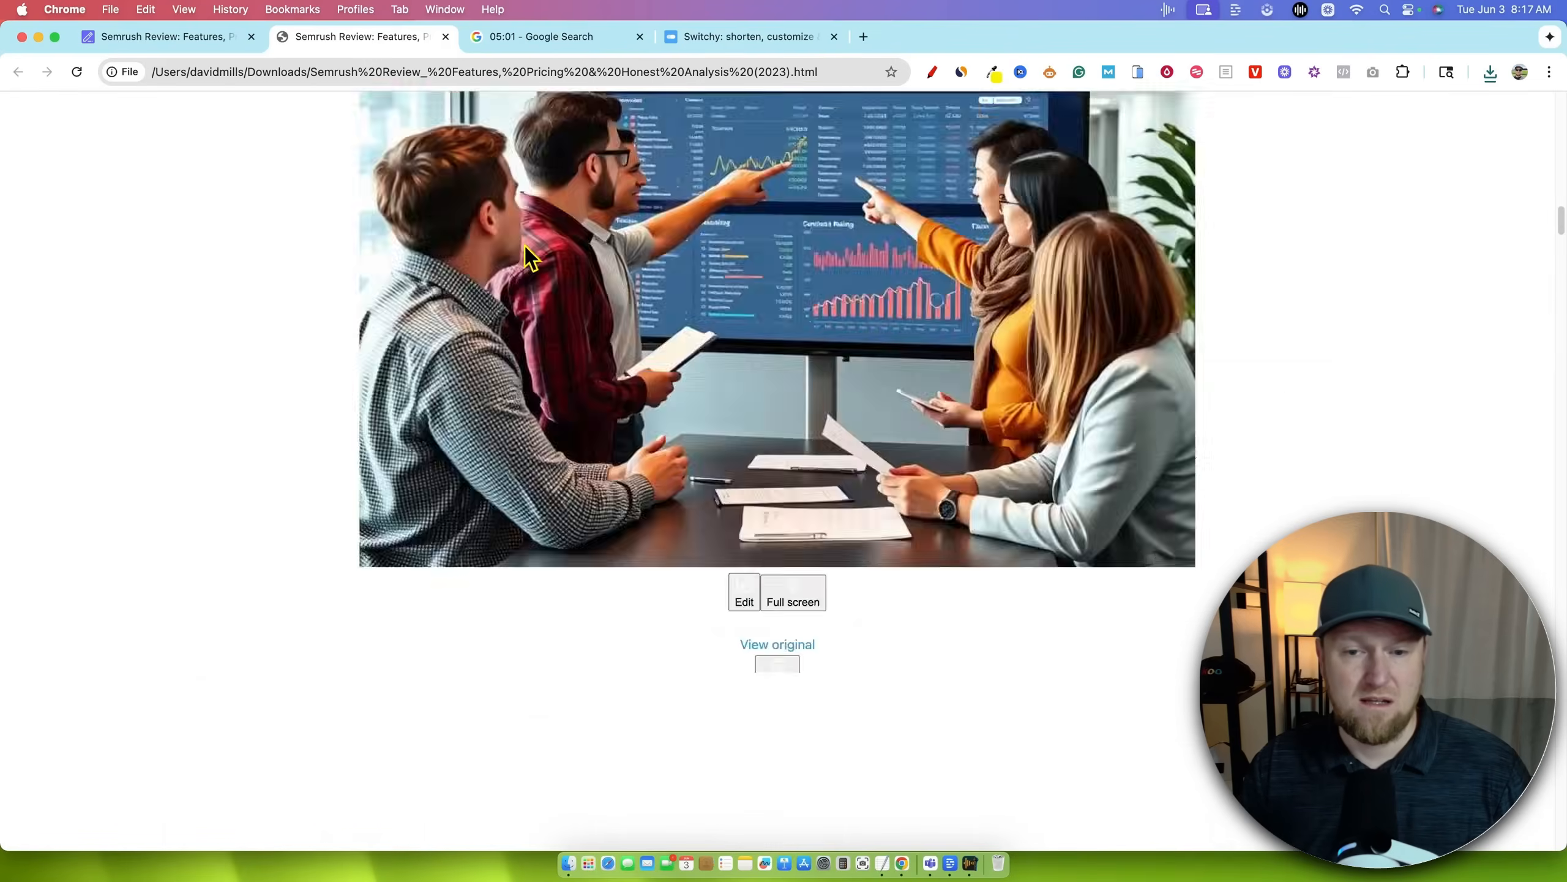
pyautogui.scroll(-20, 534, 248)
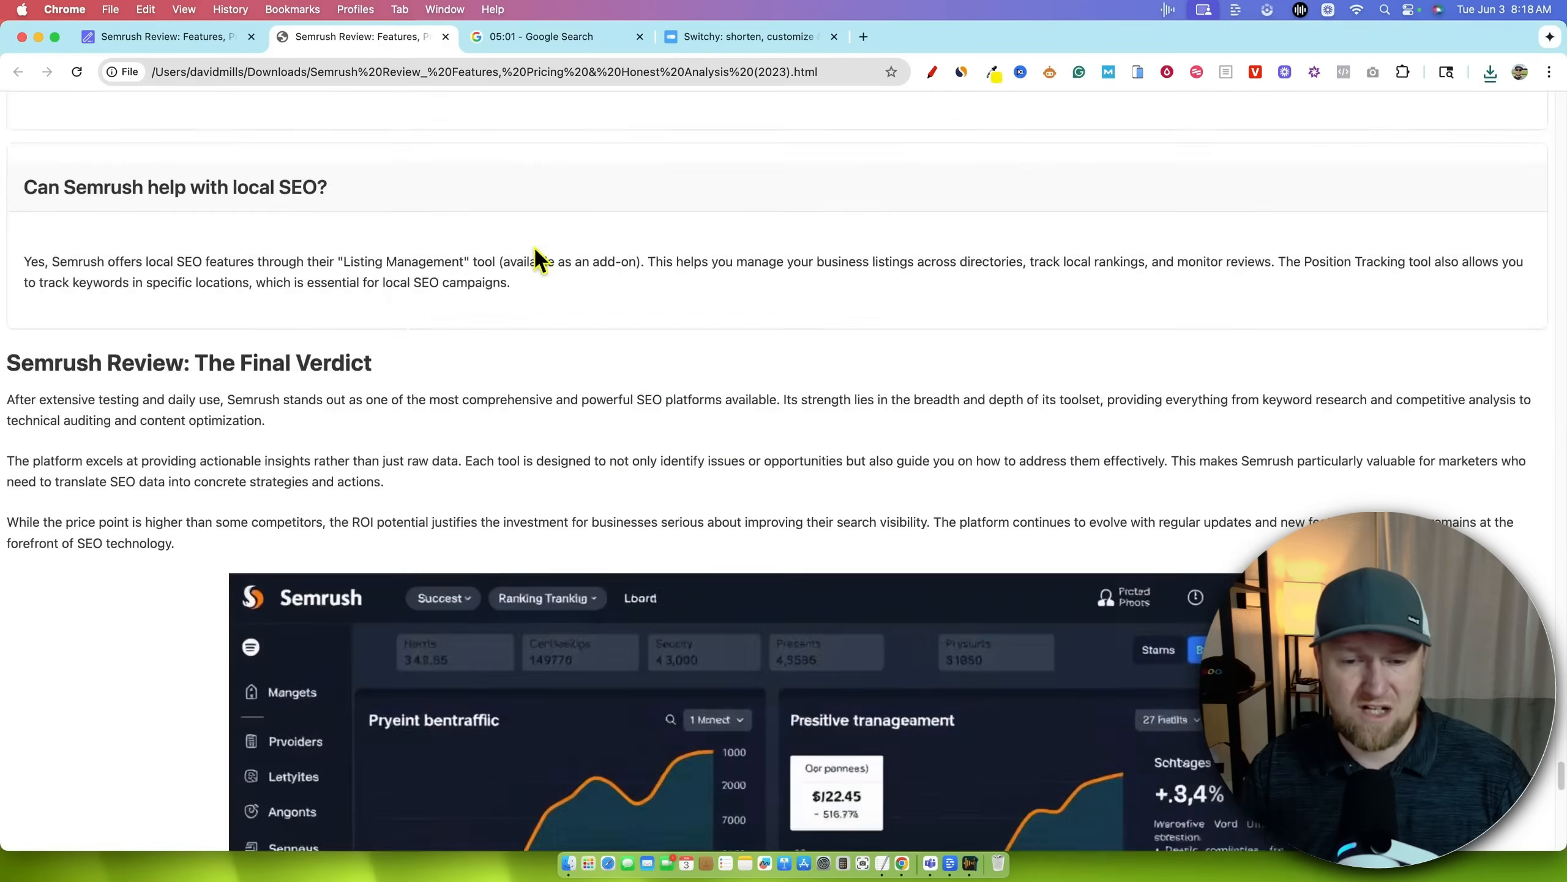
pyautogui.scroll(15, 535, 248)
pyautogui.scroll(20, 534, 248)
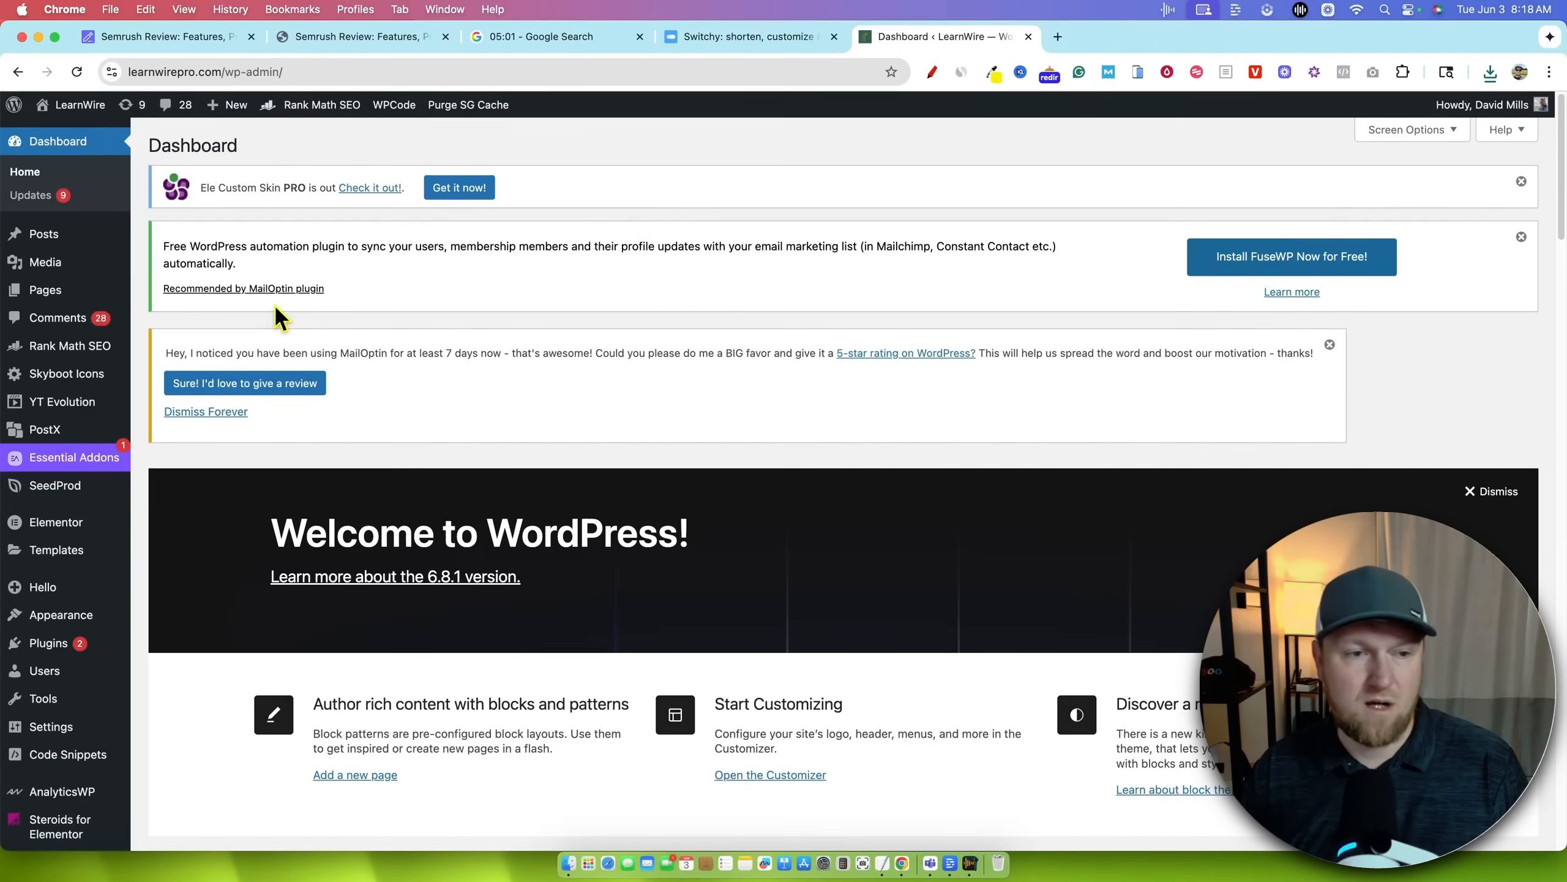
# - Create a new blank page on the LearnWire WordPress site and place the cursor in its body
pyautogui.moveTo(52, 237)
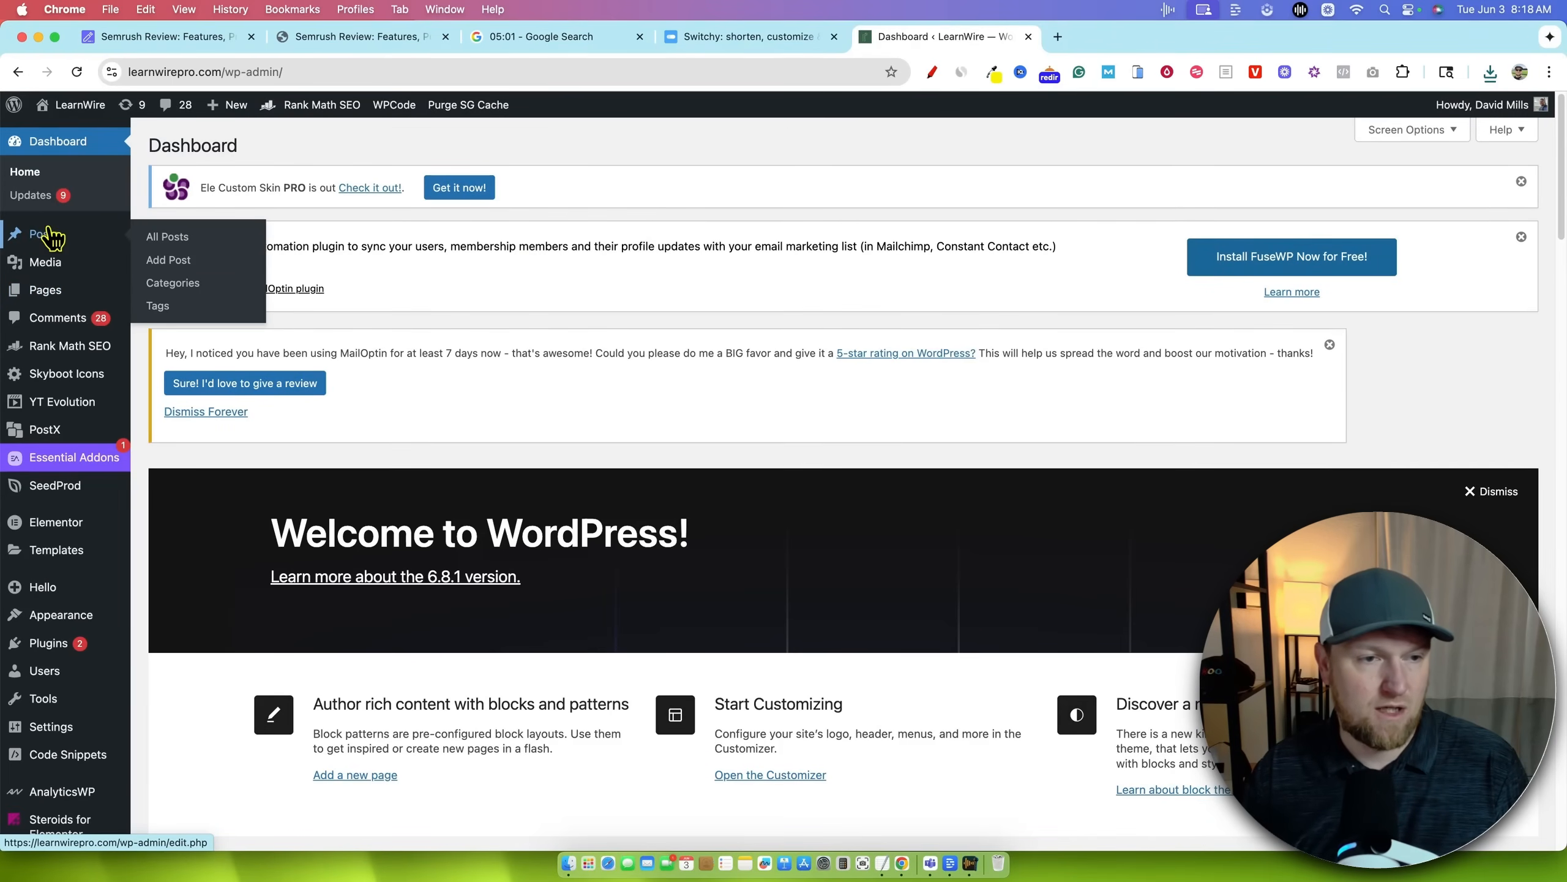
pyautogui.moveTo(62, 295)
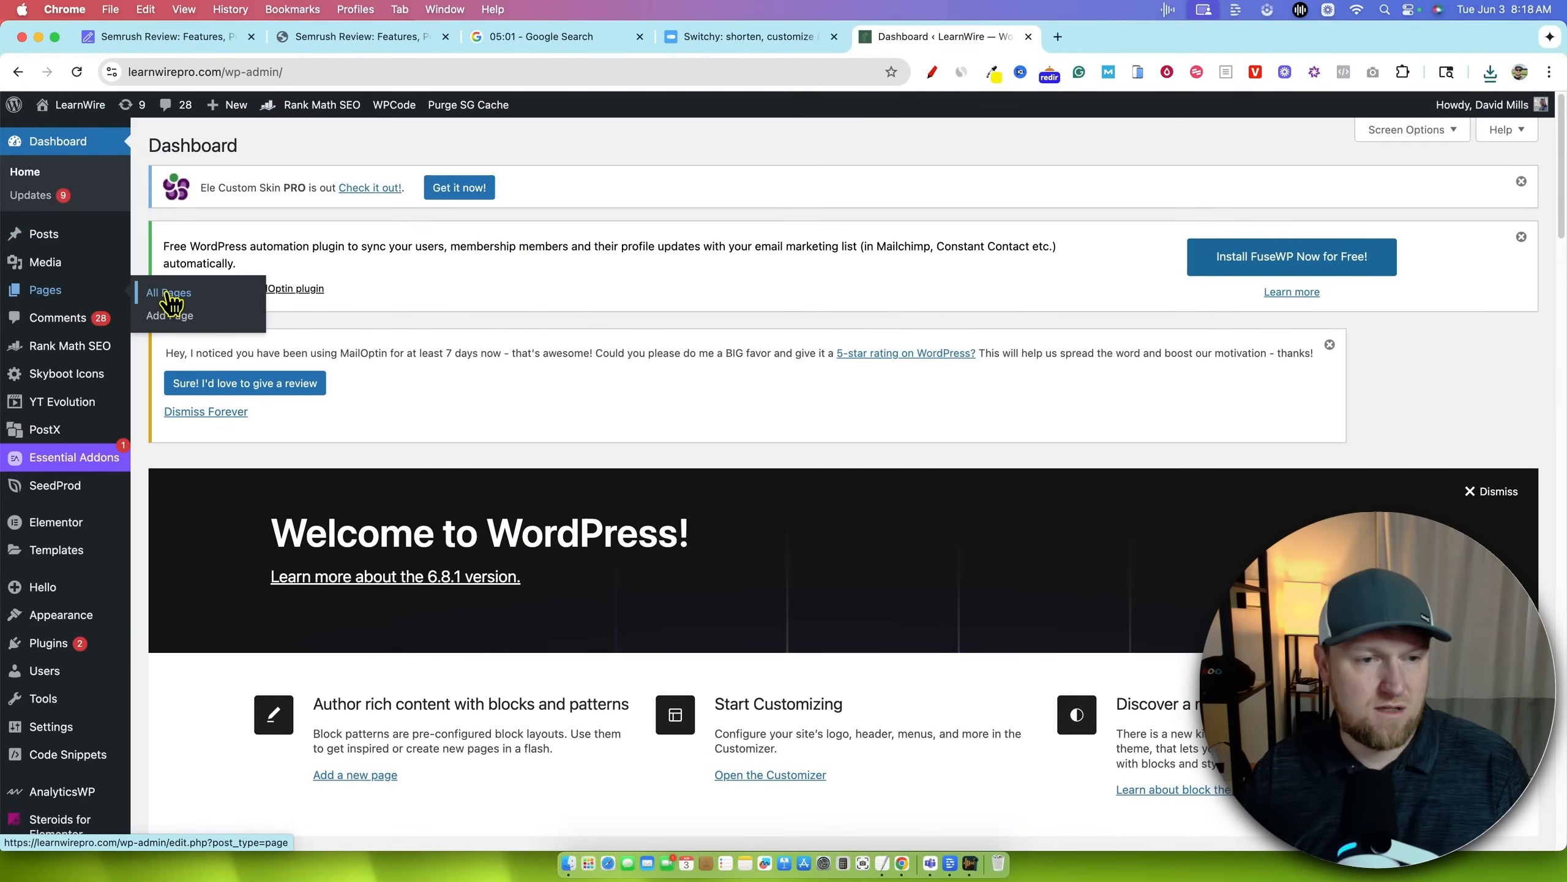
pyautogui.click(175, 316)
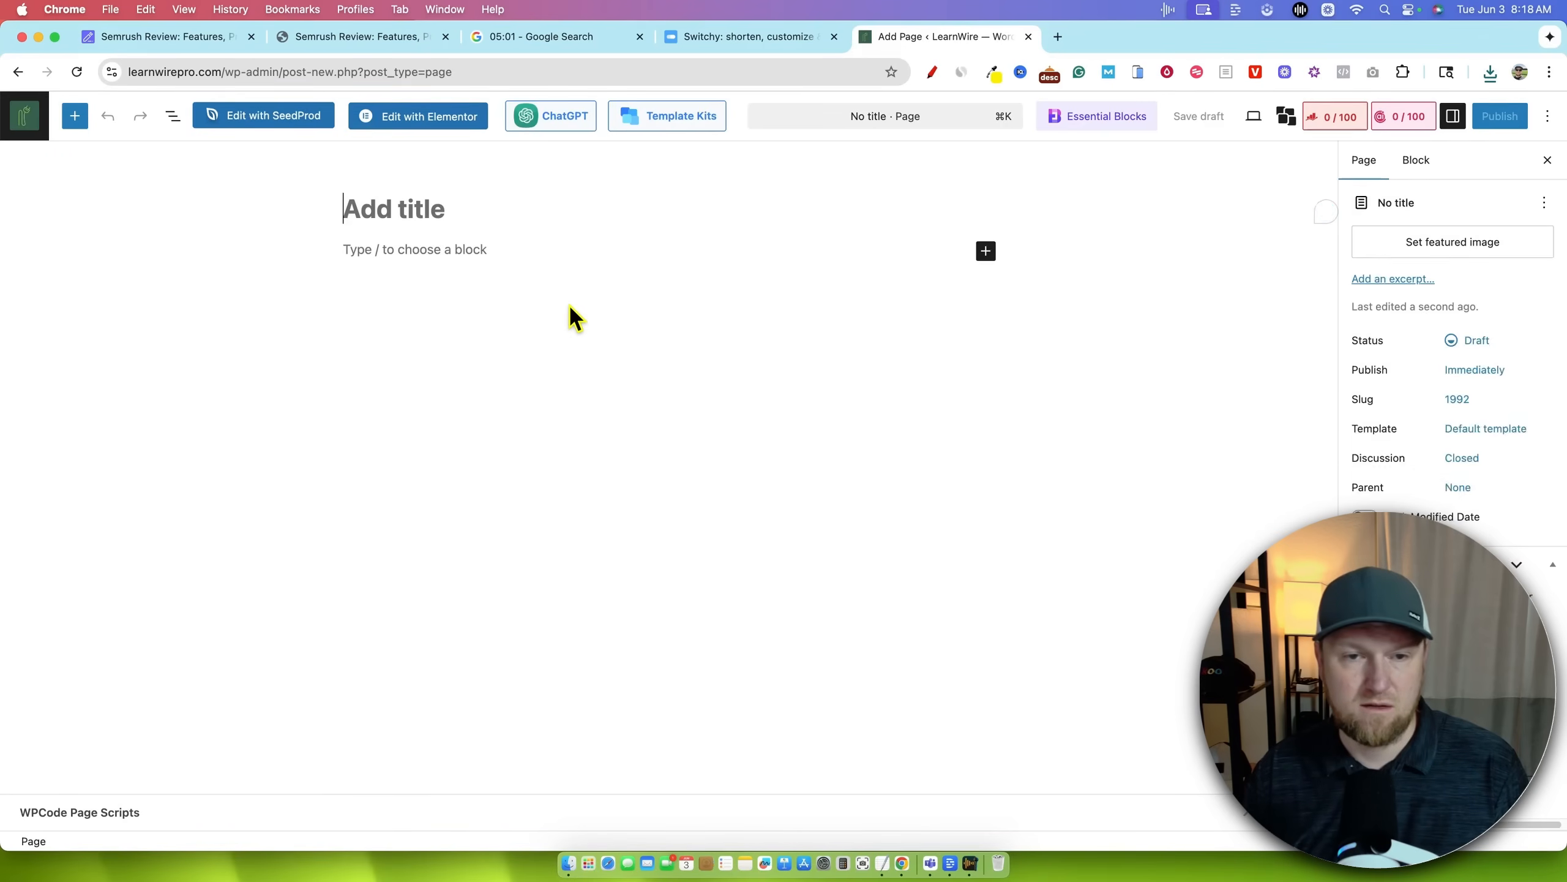
pyautogui.click(874, 250)
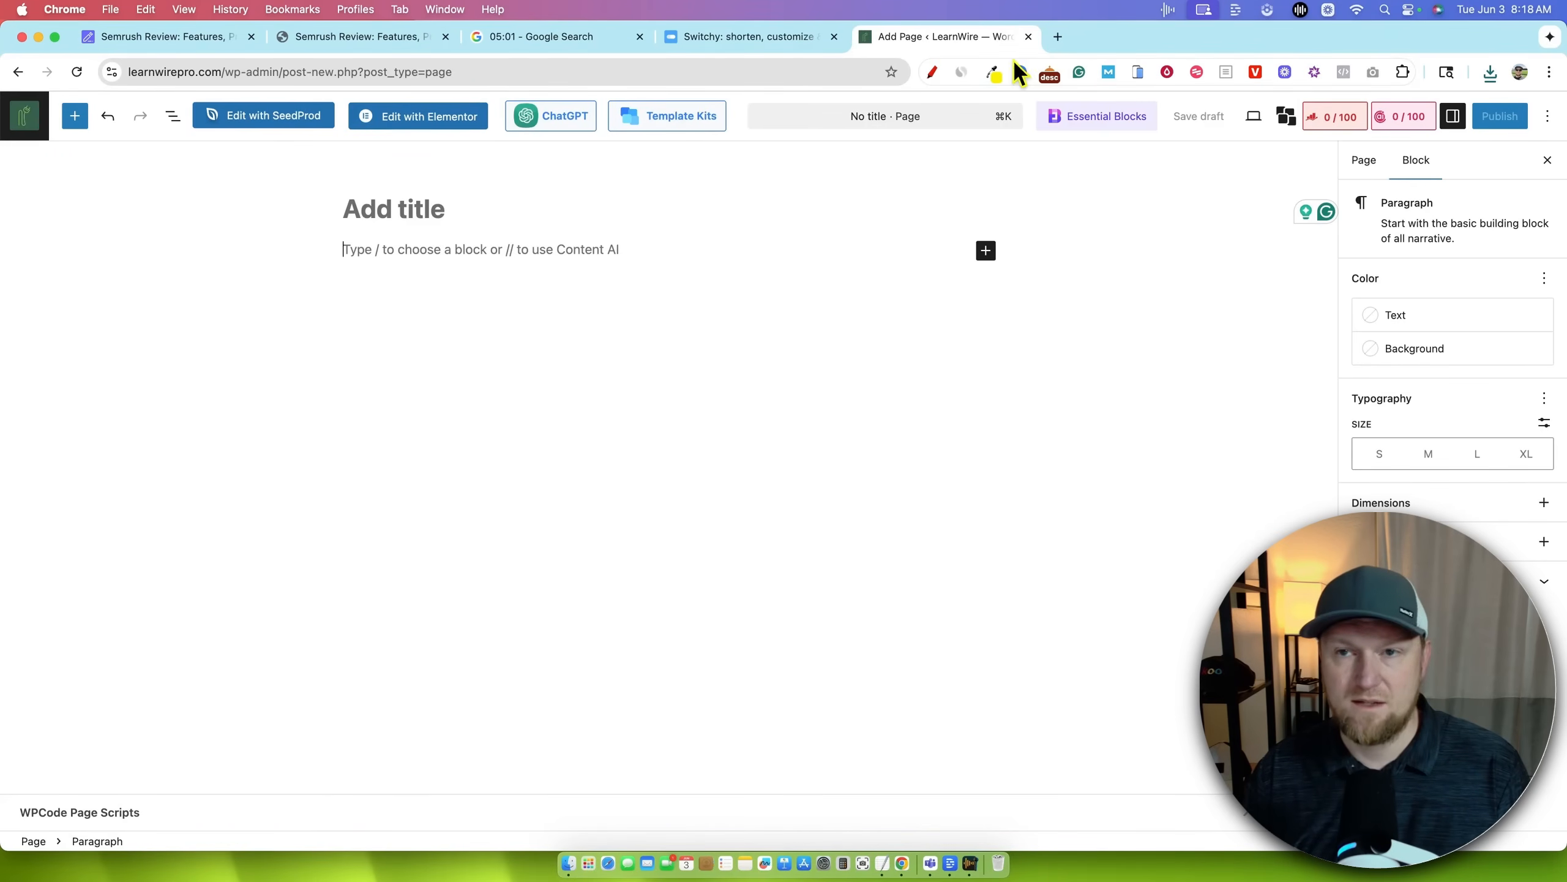
# - Copy the Semrush review from SEOWriting and paste it into the new WordPress page, starting at the title
pyautogui.click(166, 36)
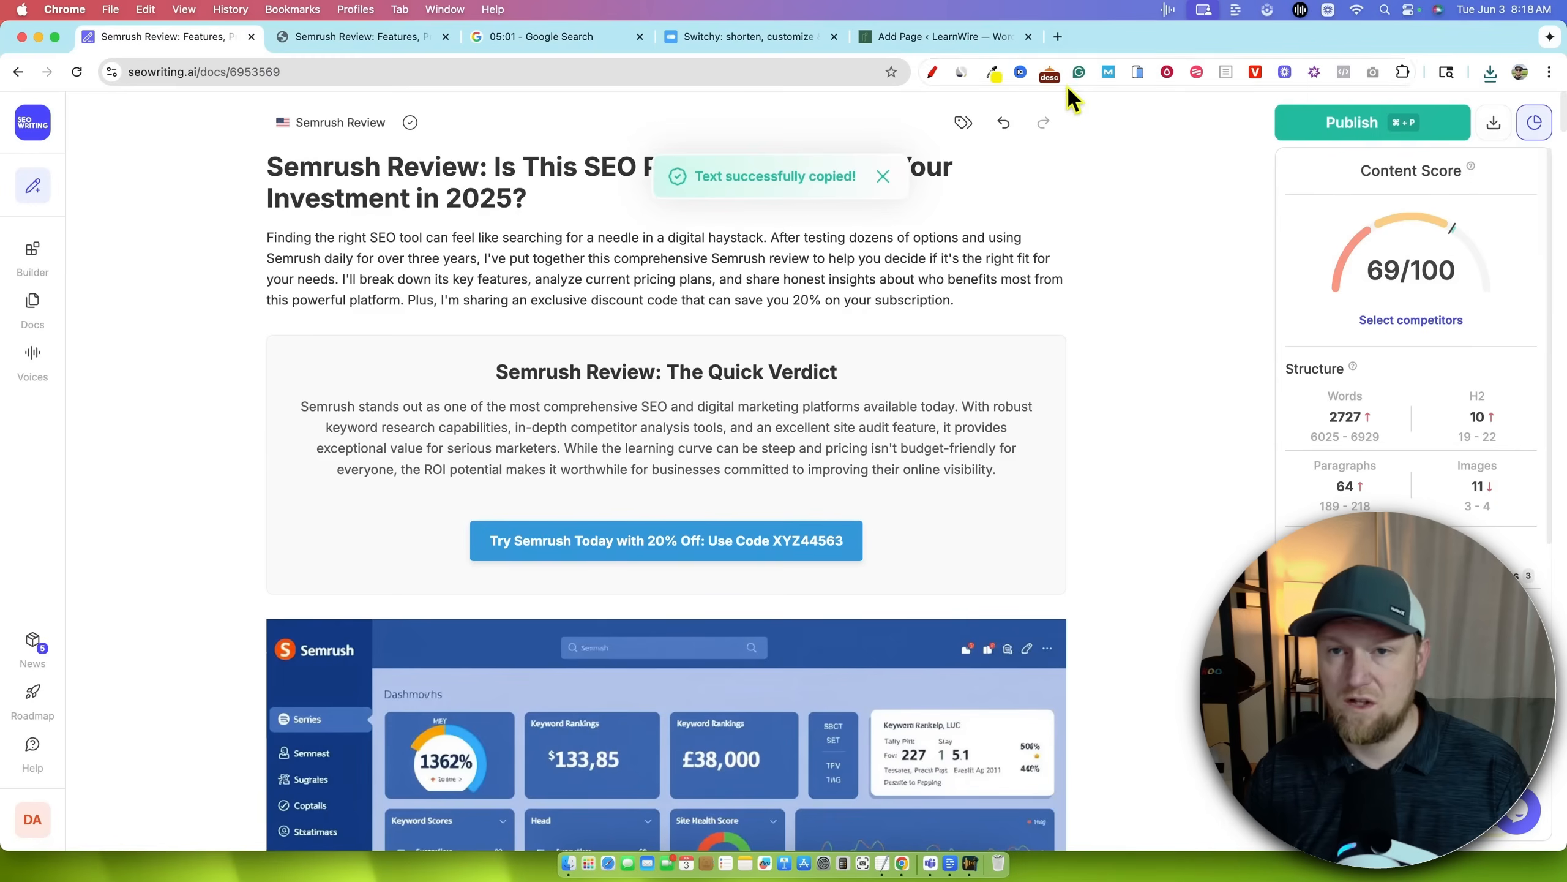
pyautogui.click(930, 37)
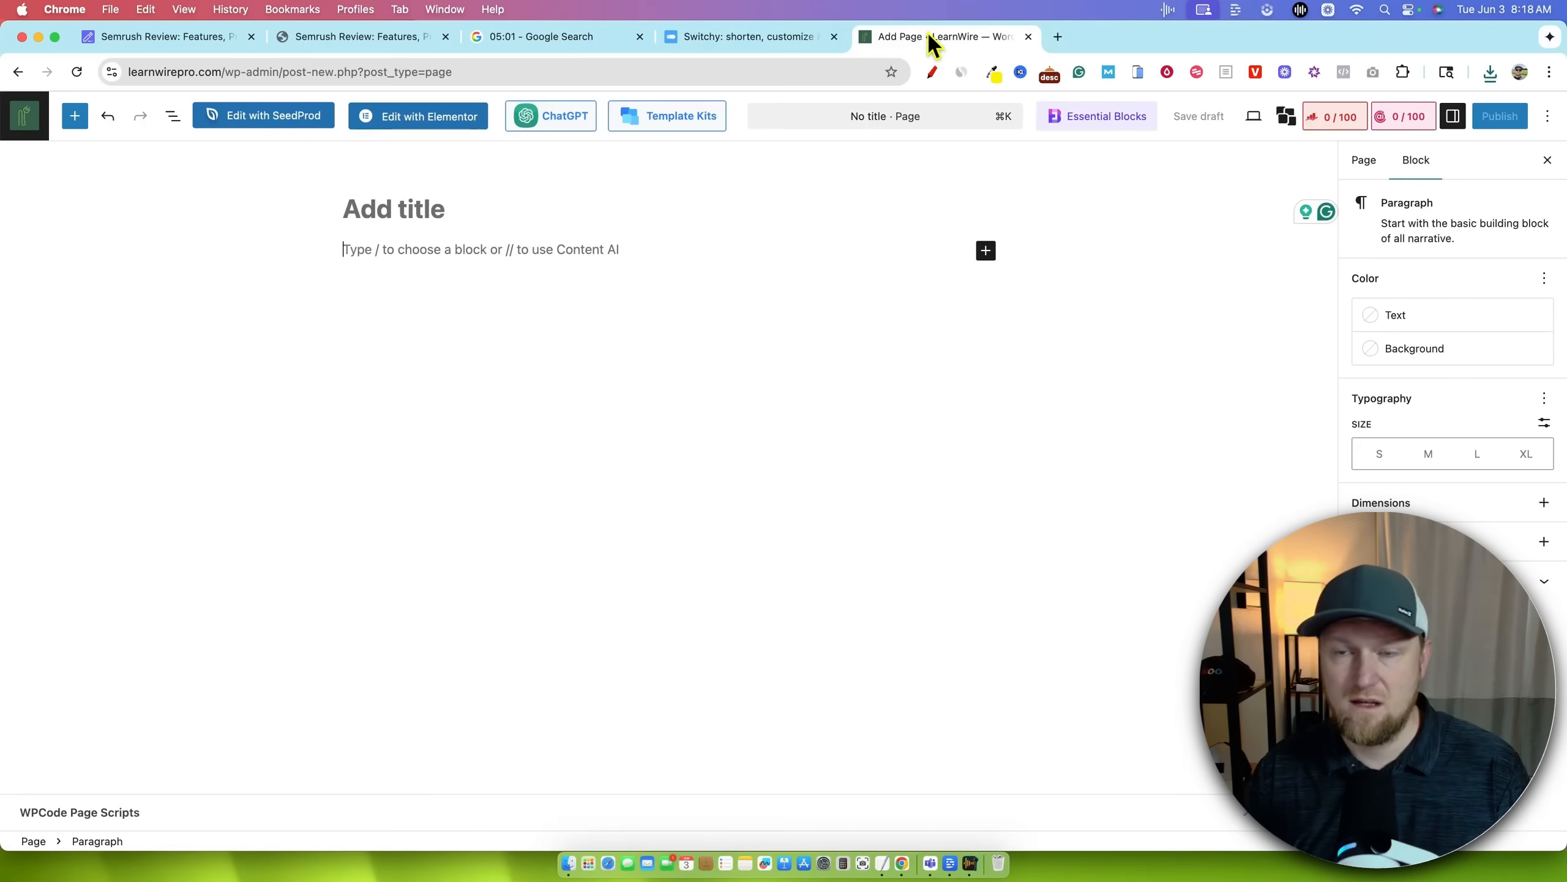
pyautogui.click(421, 214)
pyautogui.press('super+v')
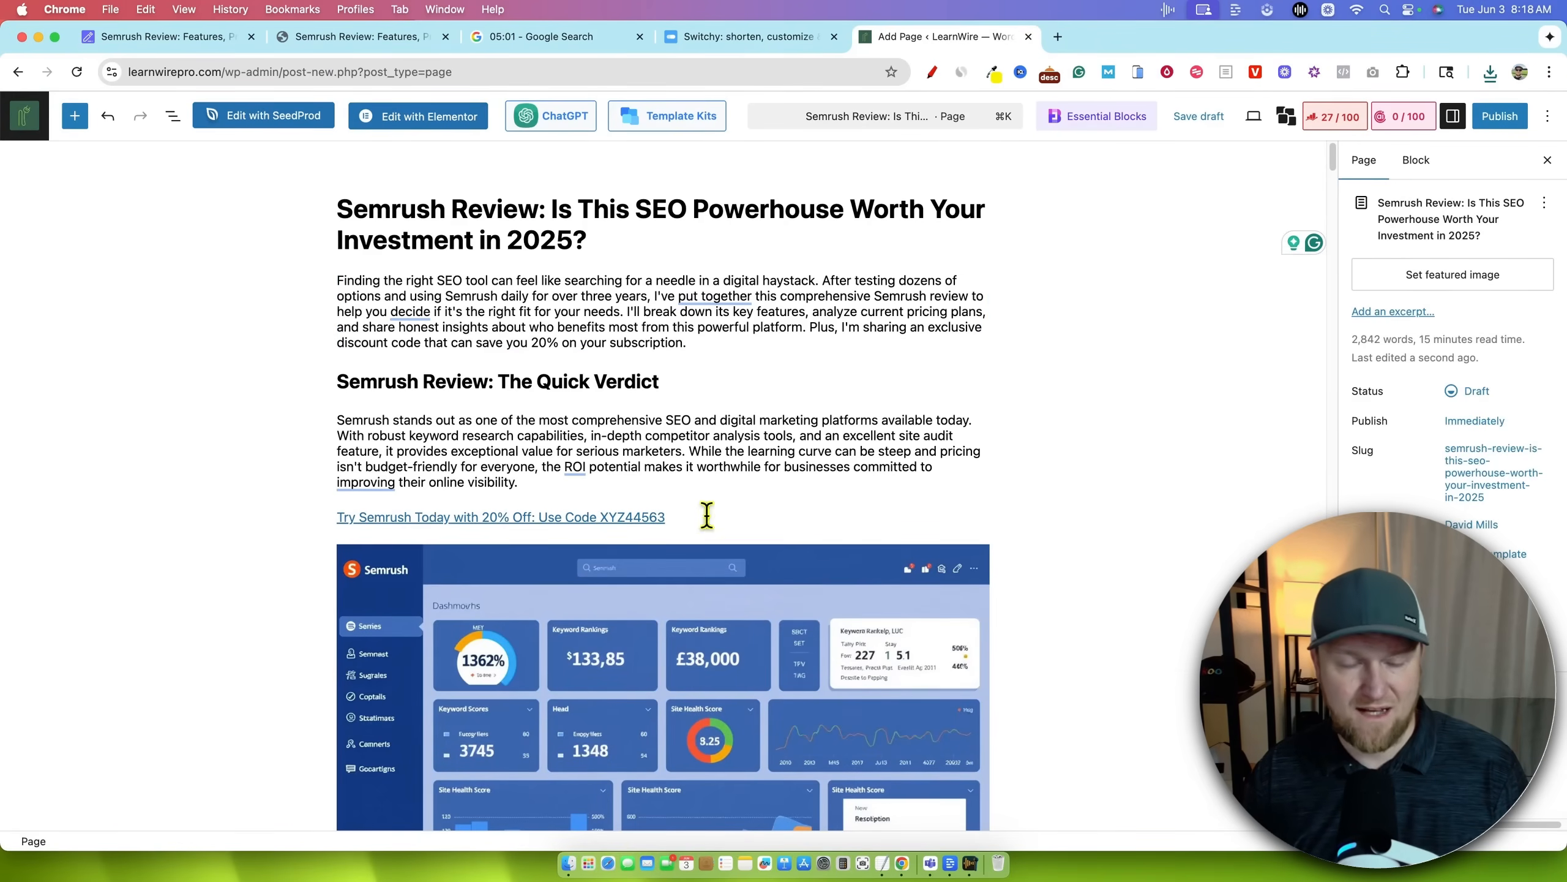
# - Check the formatting of the pasted review and delete all body content from the page, keeping the title
pyautogui.scroll(-20, 804, 555)
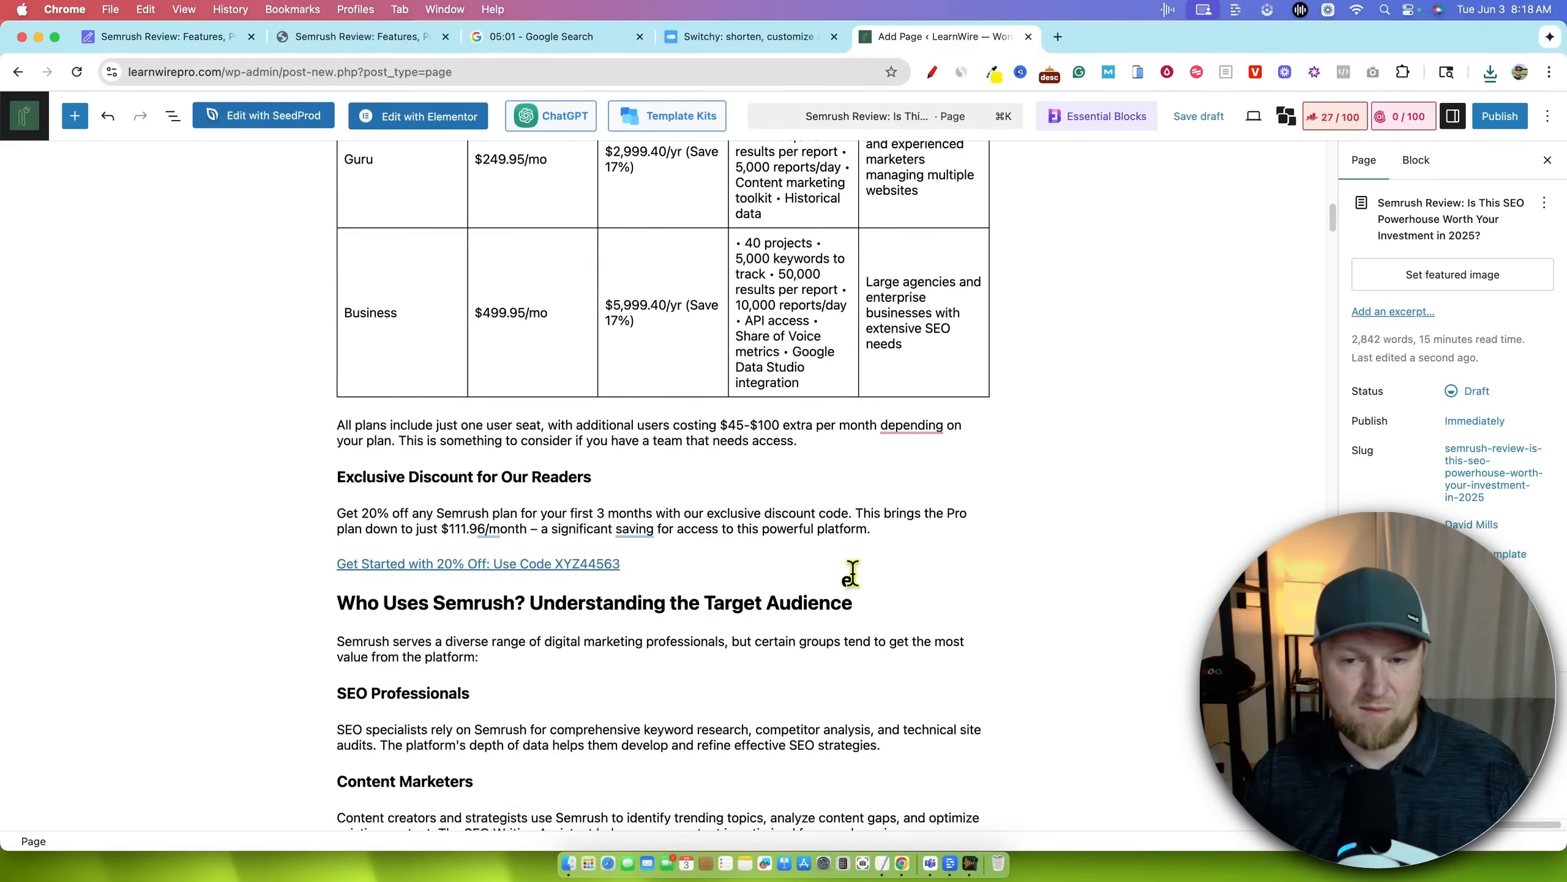
pyautogui.scroll(-20, 810, 513)
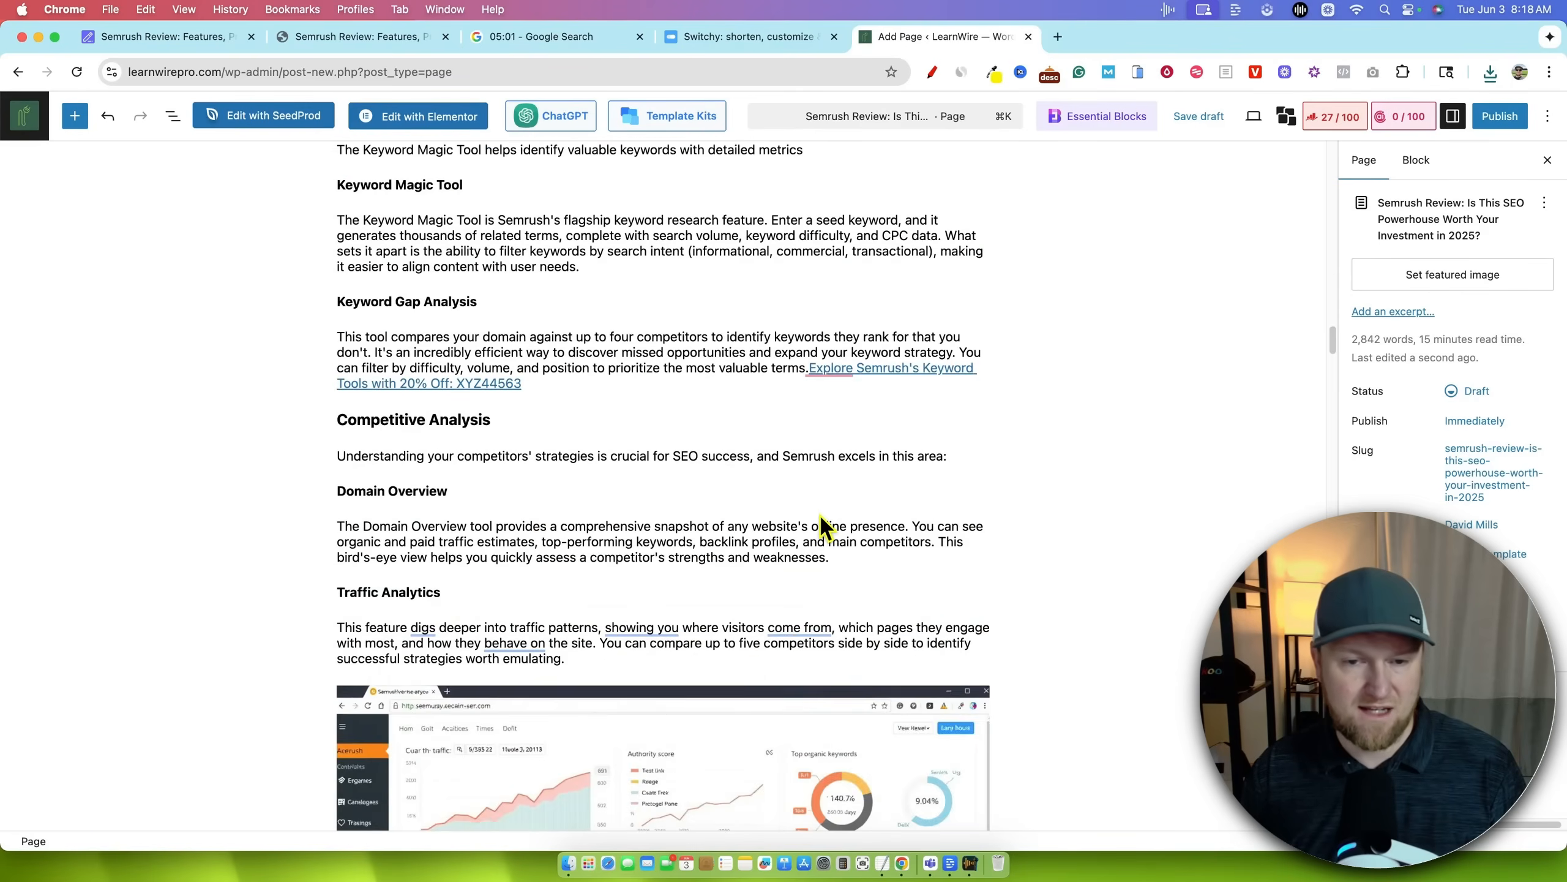
pyautogui.scroll(-5, 820, 513)
pyautogui.scroll(20, 823, 510)
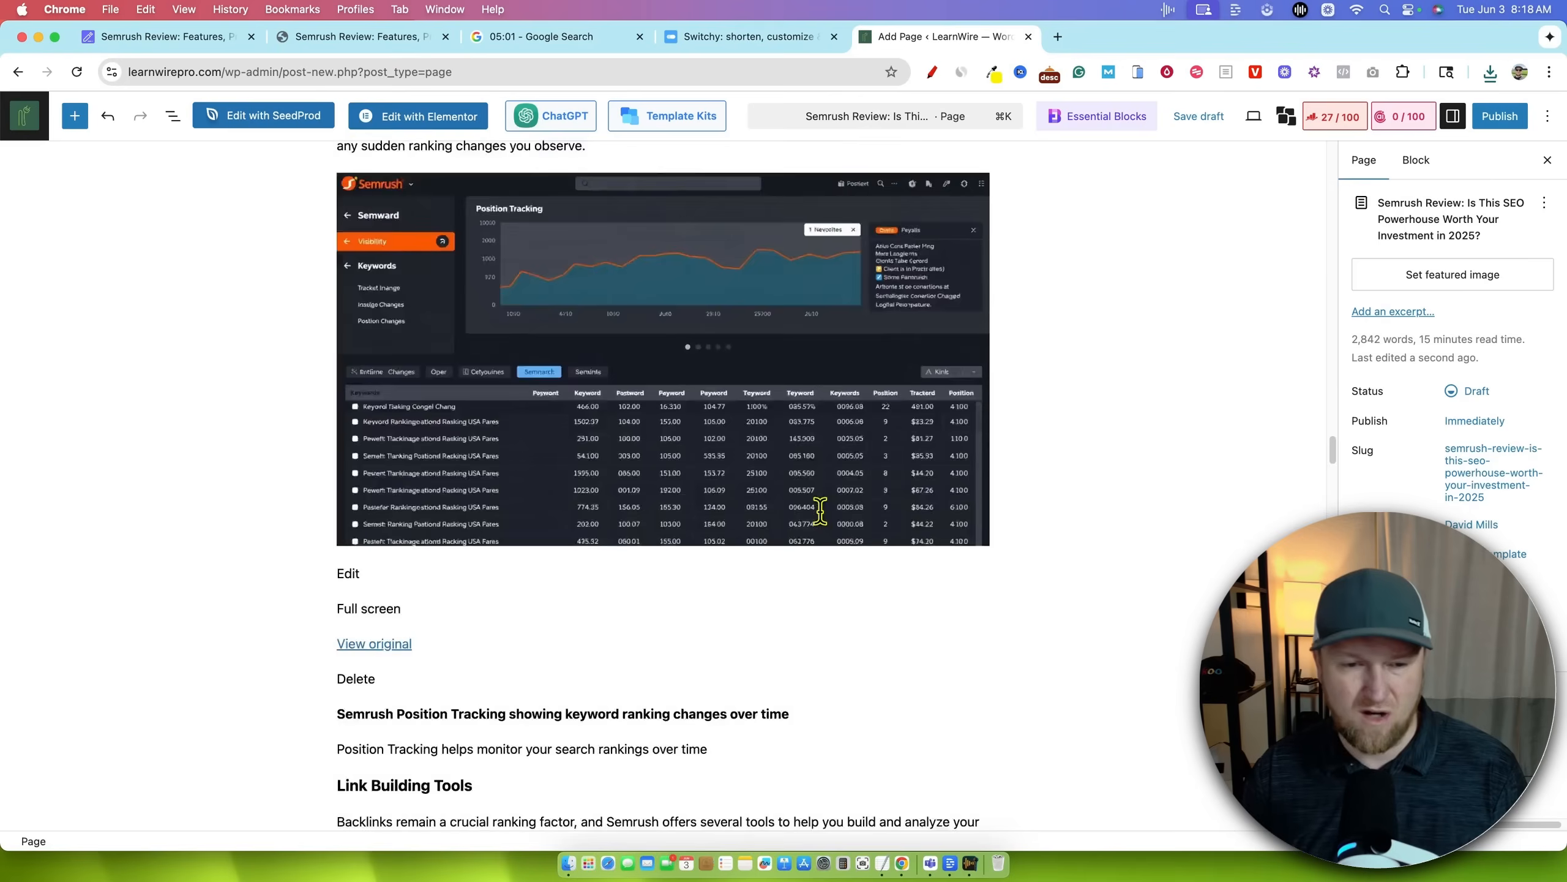
pyautogui.scroll(10, 826, 506)
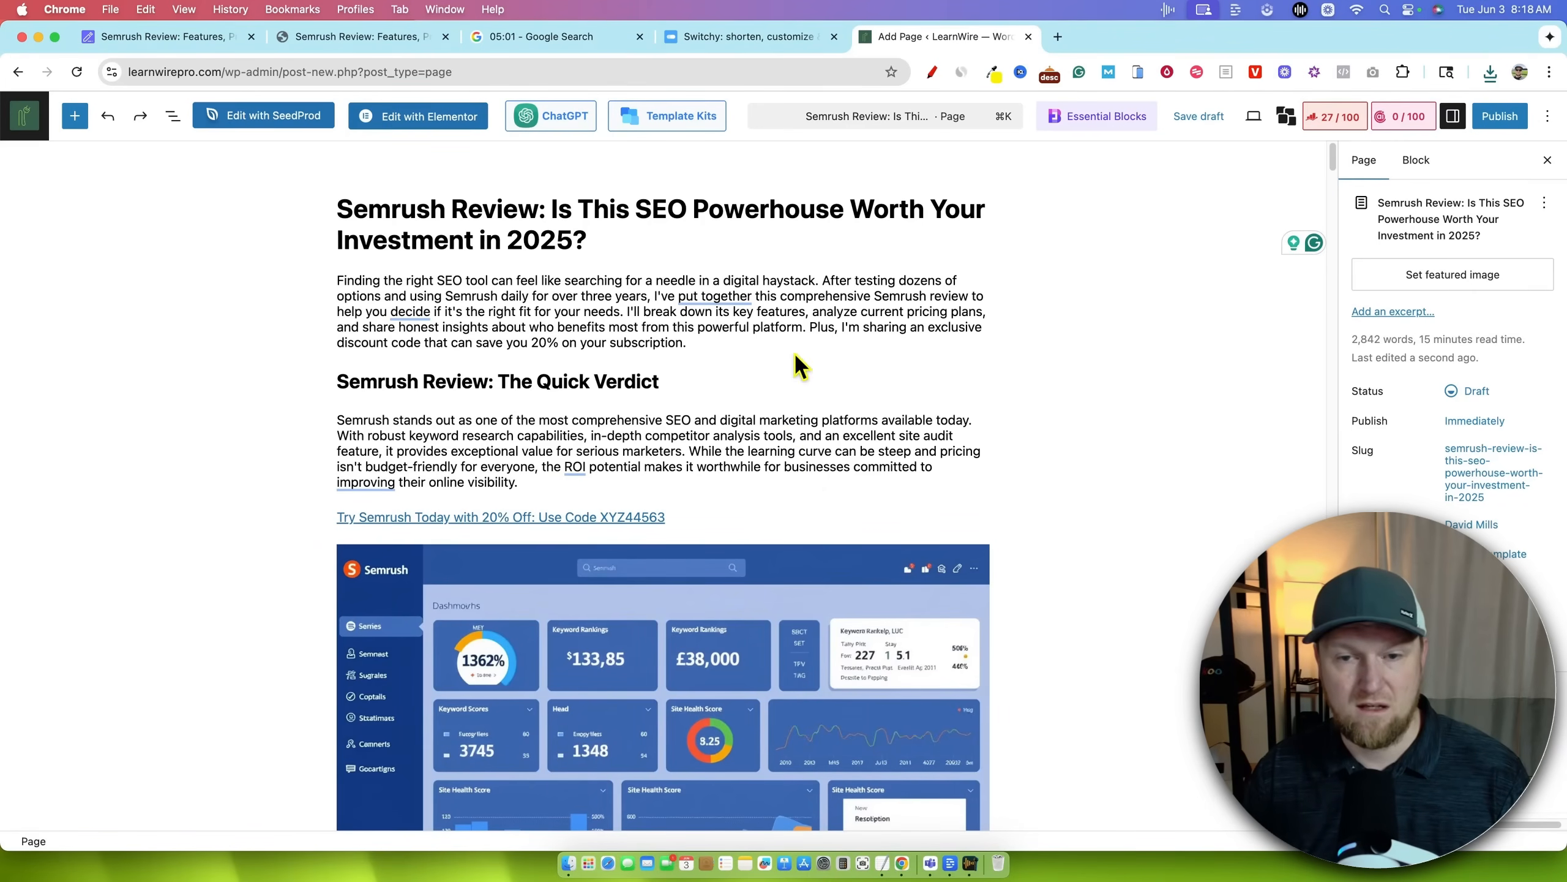
pyautogui.click(794, 320)
pyautogui.press('super+a')
pyautogui.press('super+a')
pyautogui.press('BackSpace')
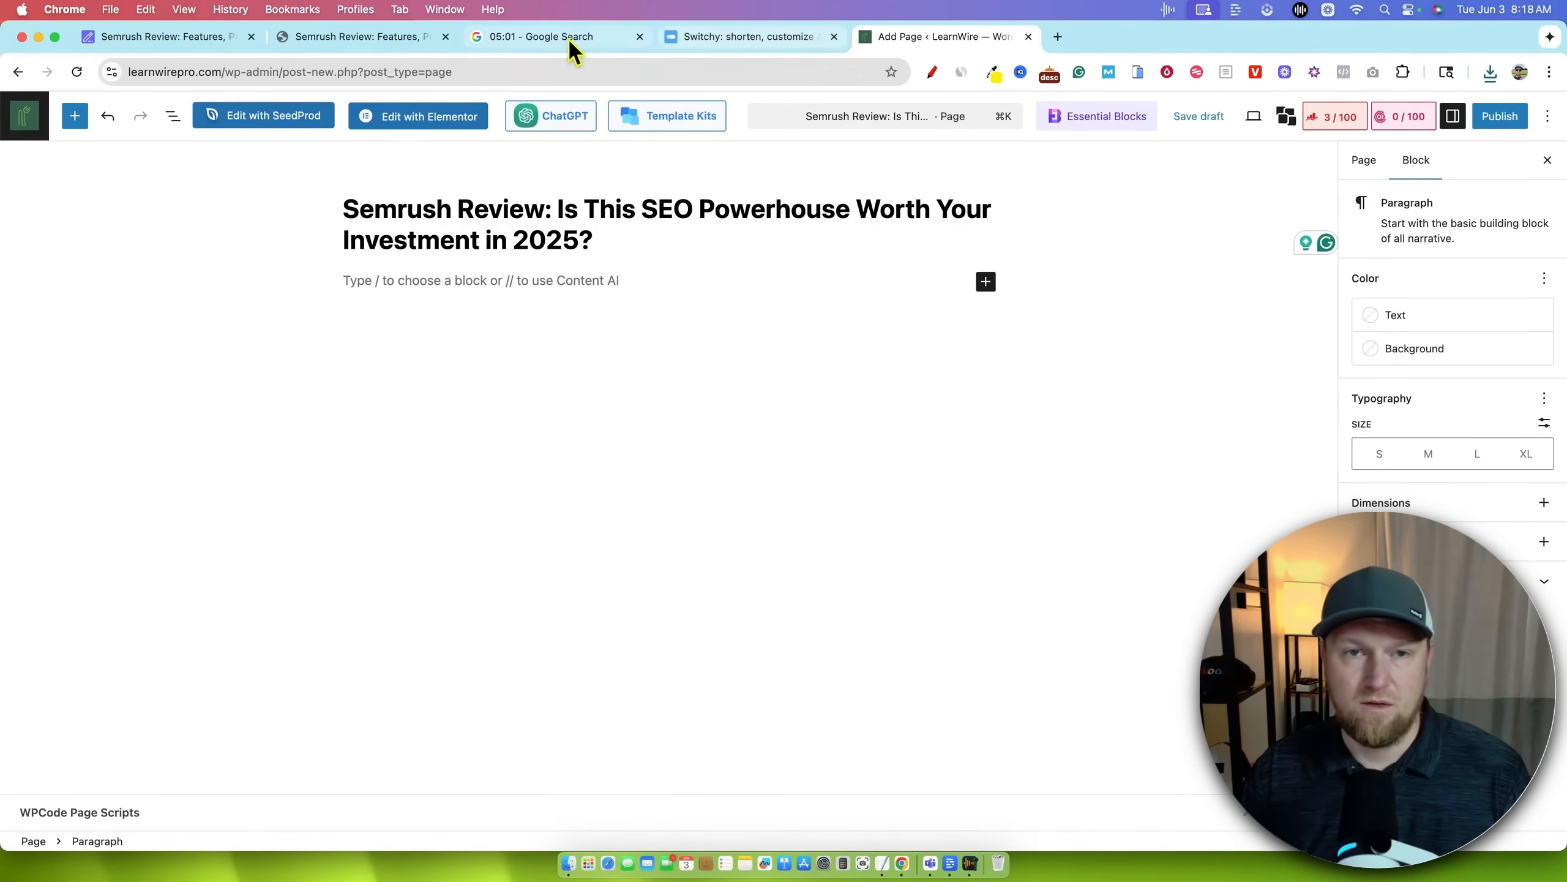
# - Inspect the section structure in the HTML source of the exported Semrush review page, and close the inspector
pyautogui.click(533, 38)
pyautogui.click(389, 37)
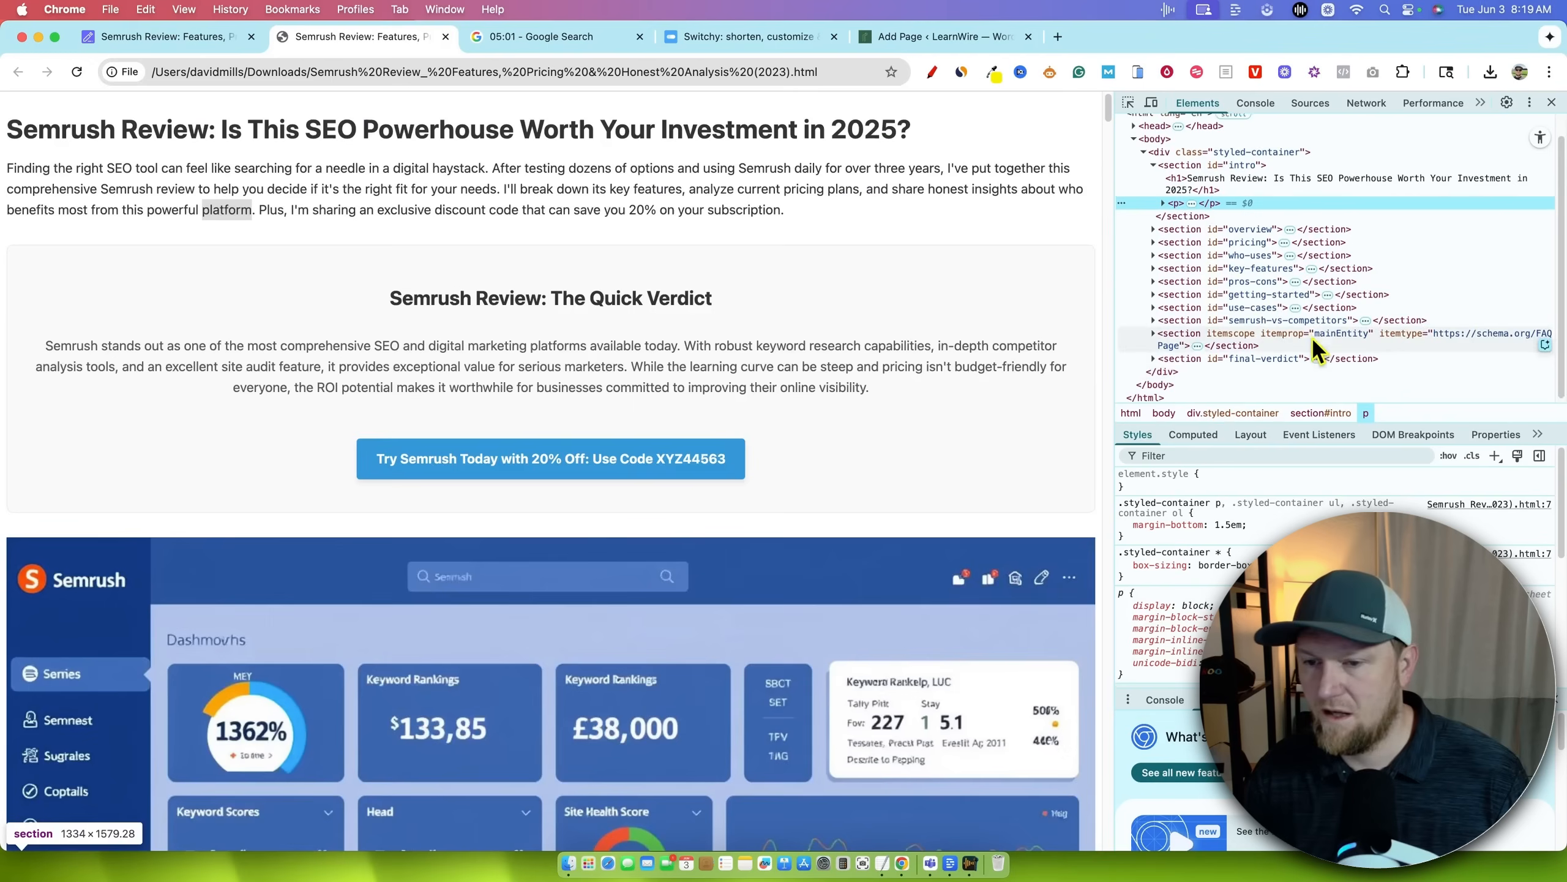
pyautogui.scroll(1, 1310, 333)
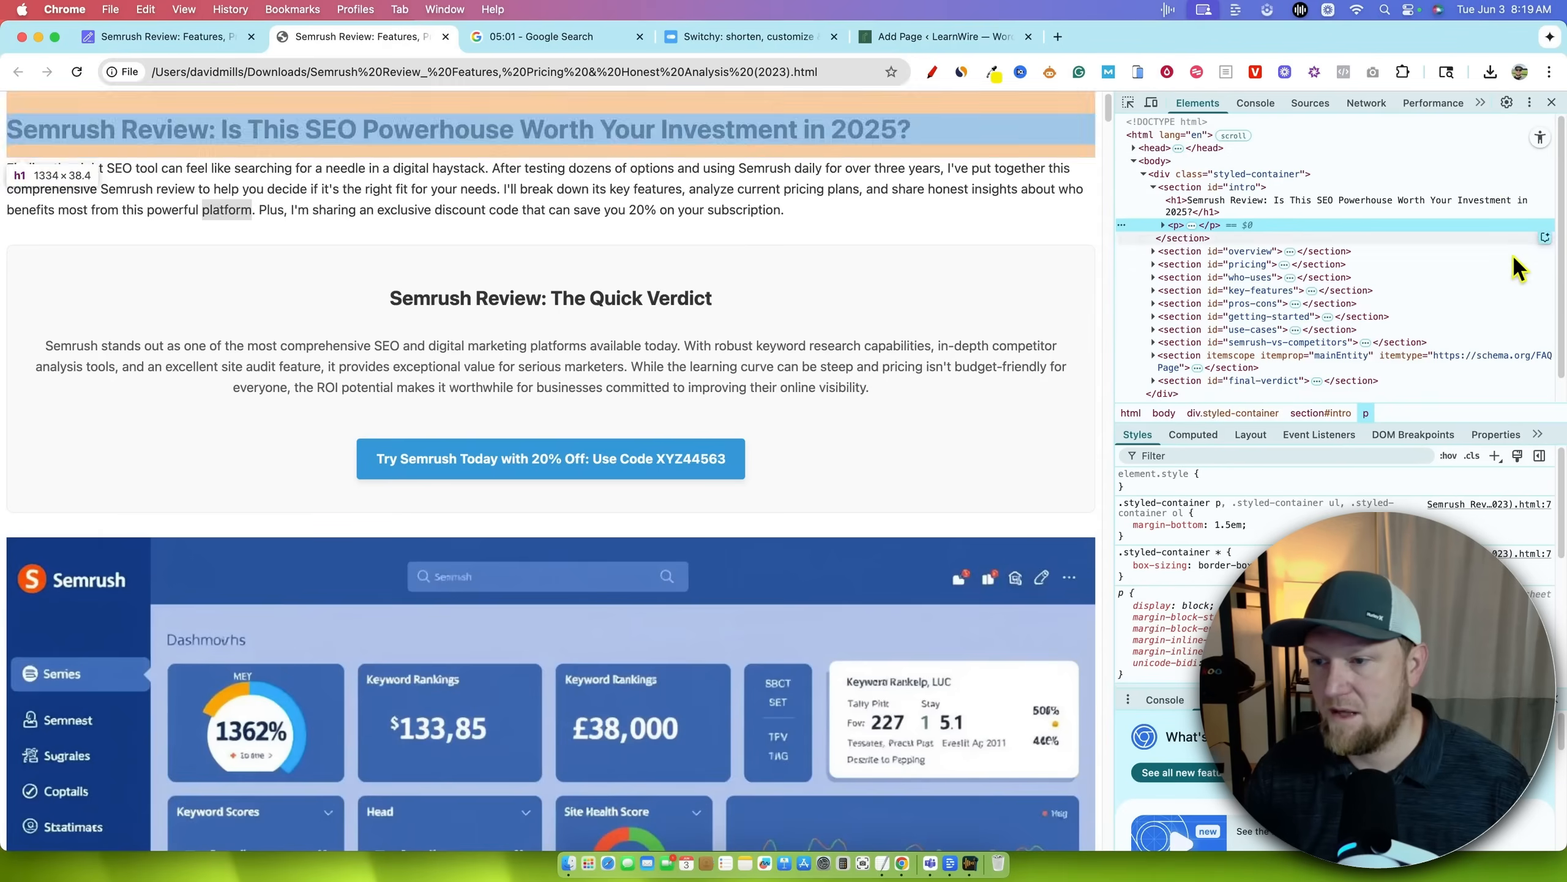
pyautogui.press('super+alt+i')
# - Export the Semrush review from SEOWriting as Markdown and open the downloaded .md file in TextEdit
pyautogui.click(191, 39)
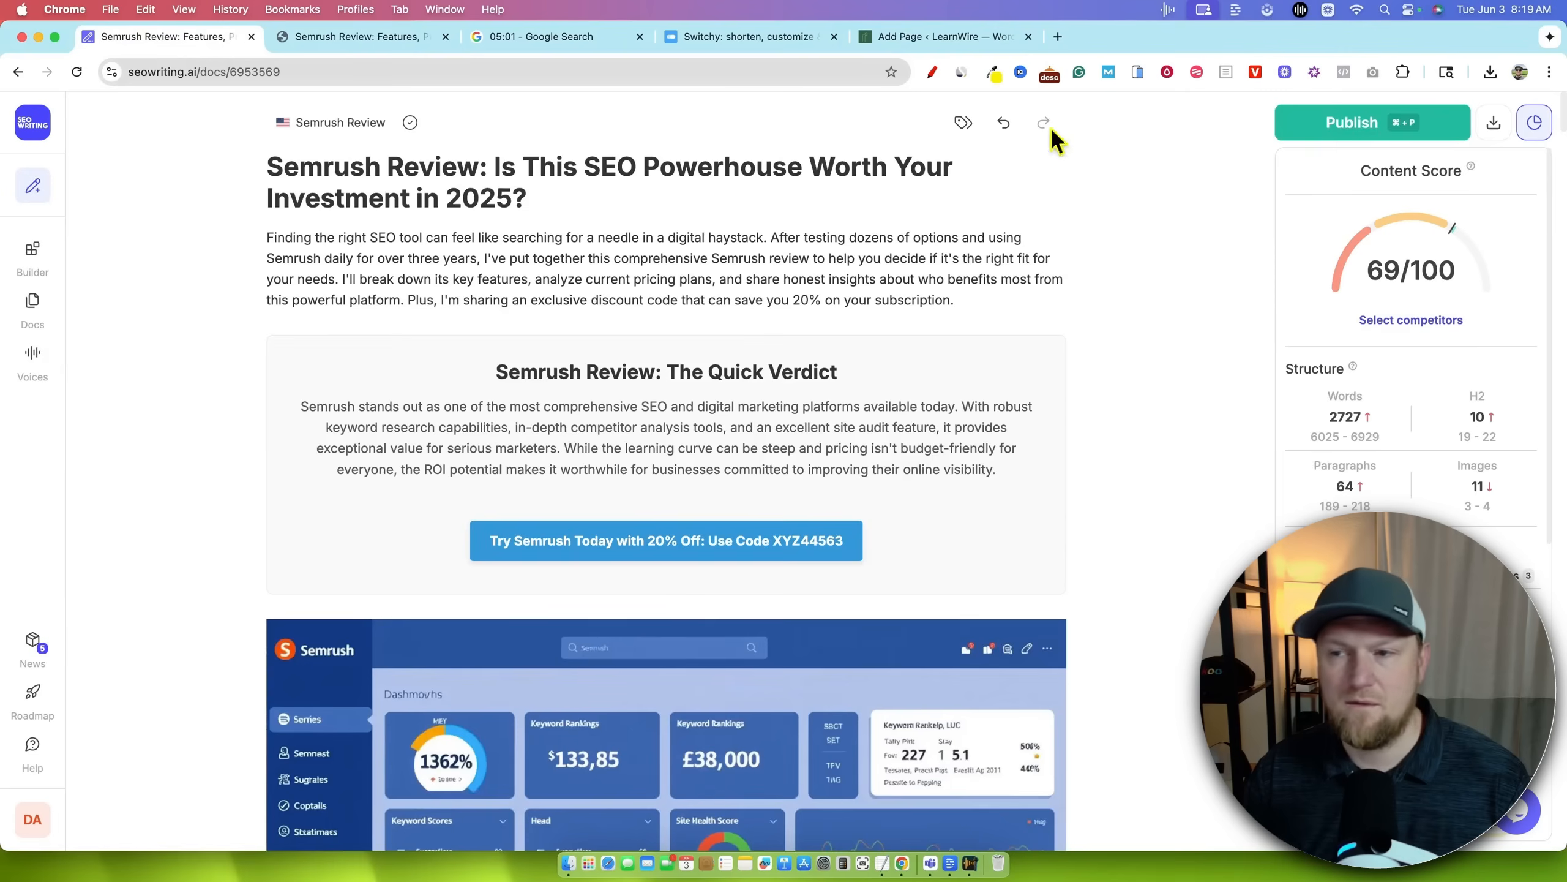
pyautogui.click(1495, 126)
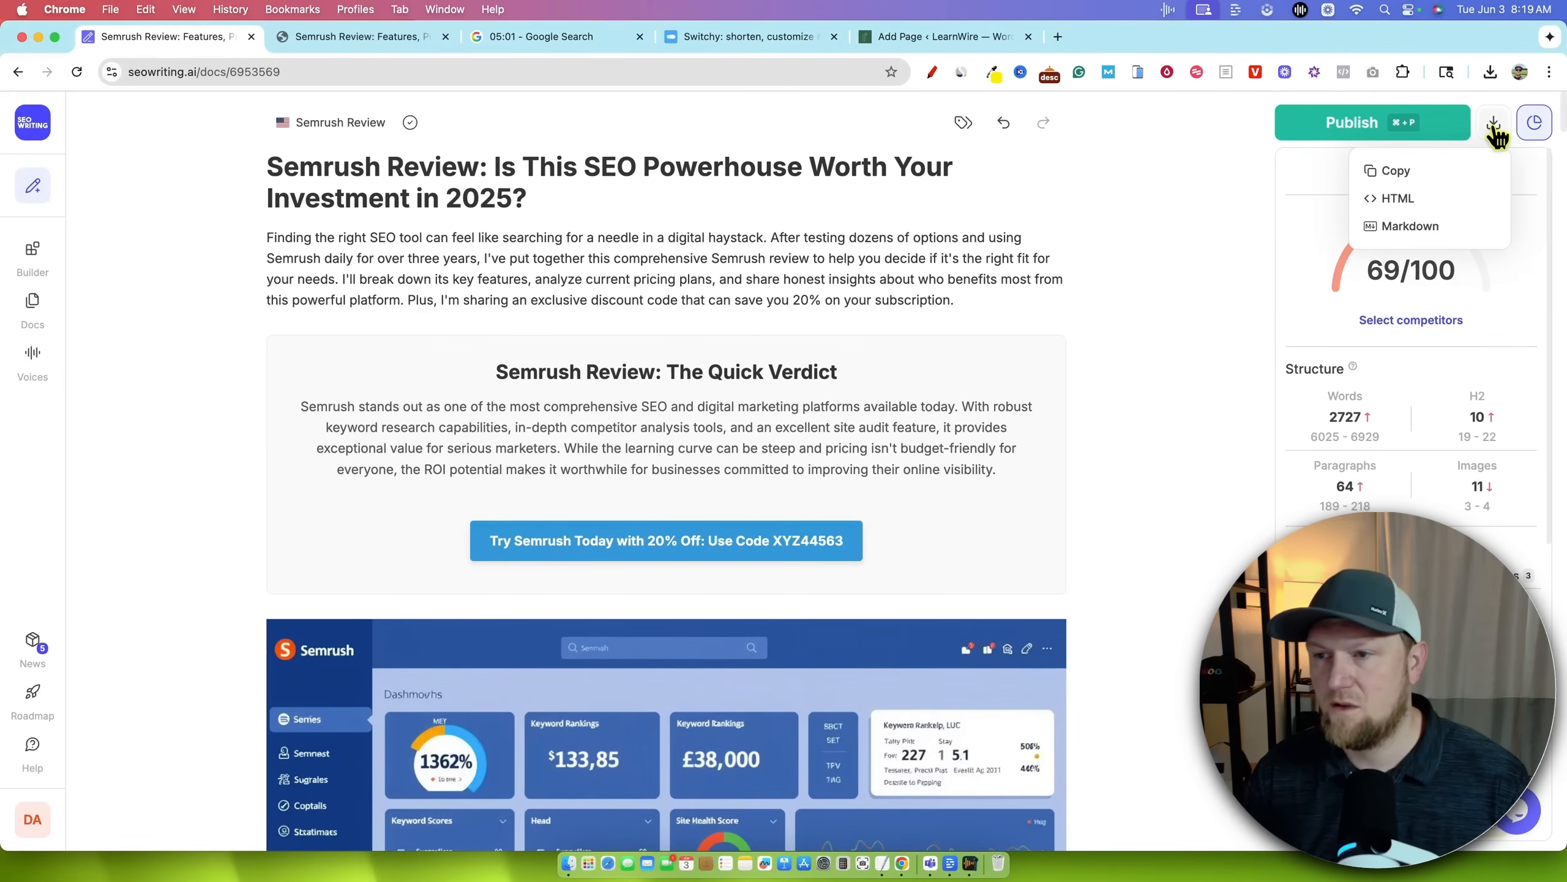
pyautogui.click(1428, 224)
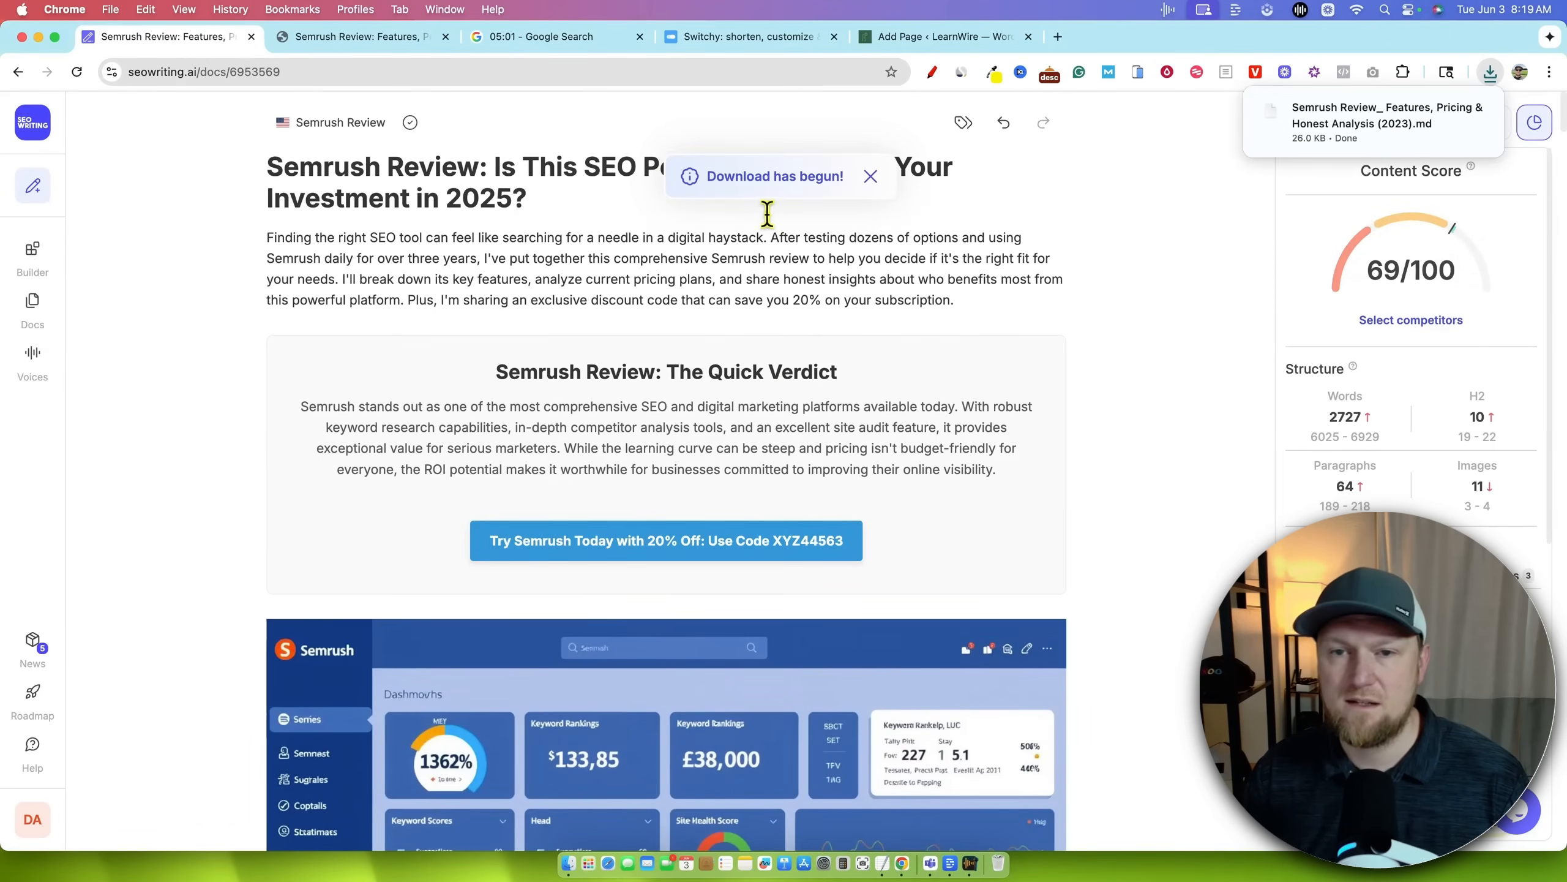
pyautogui.click(1341, 125)
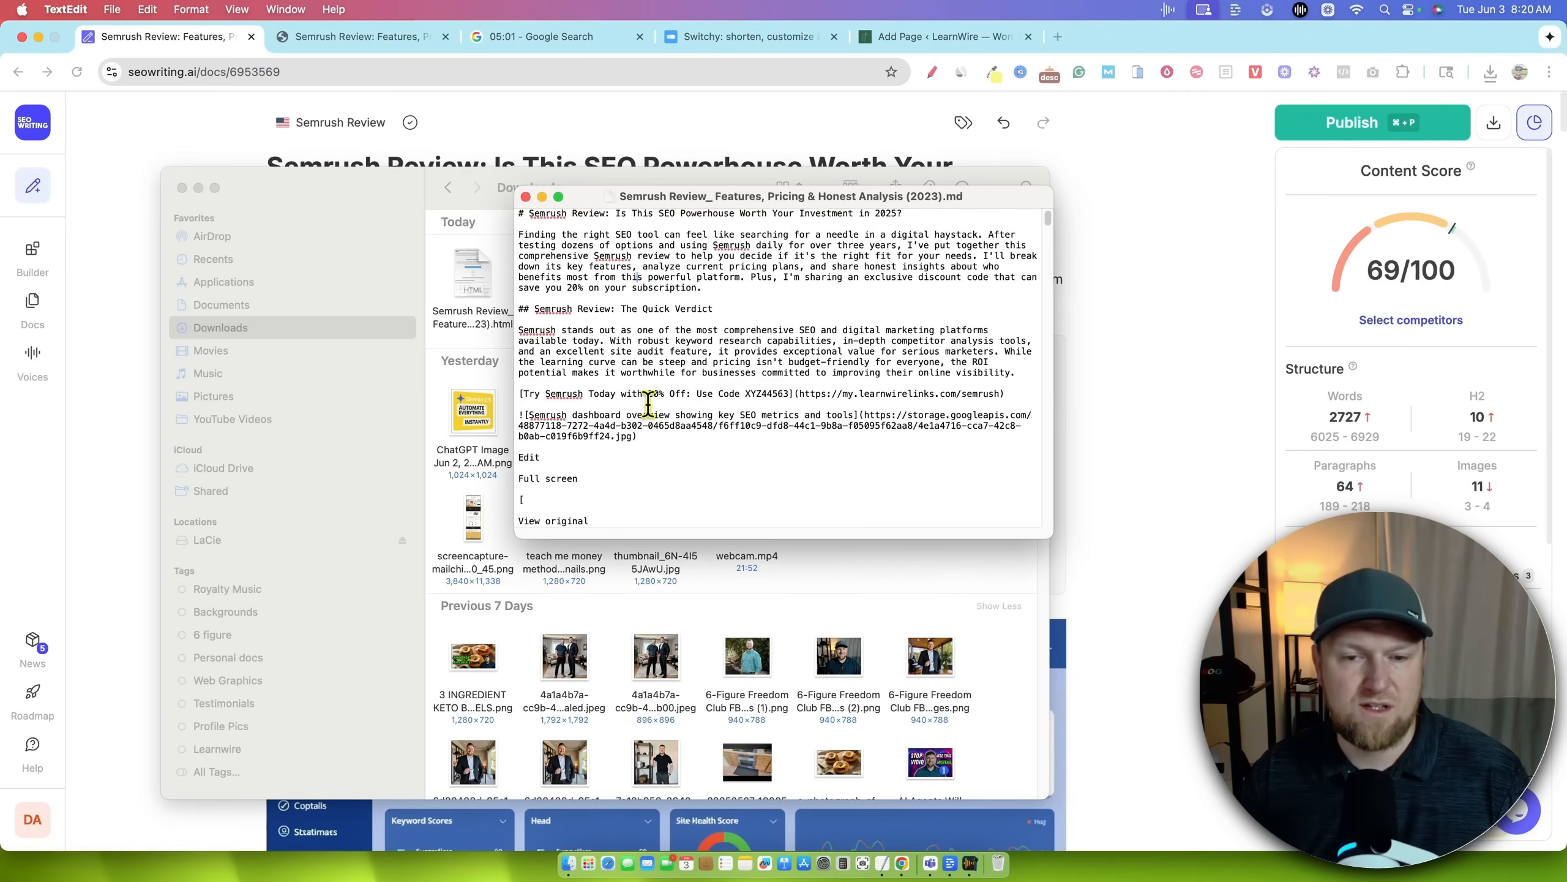
# - Copy the entire Markdown text, paste it into the body of the WordPress page, and check the resulting formatting
pyautogui.press('super+a')
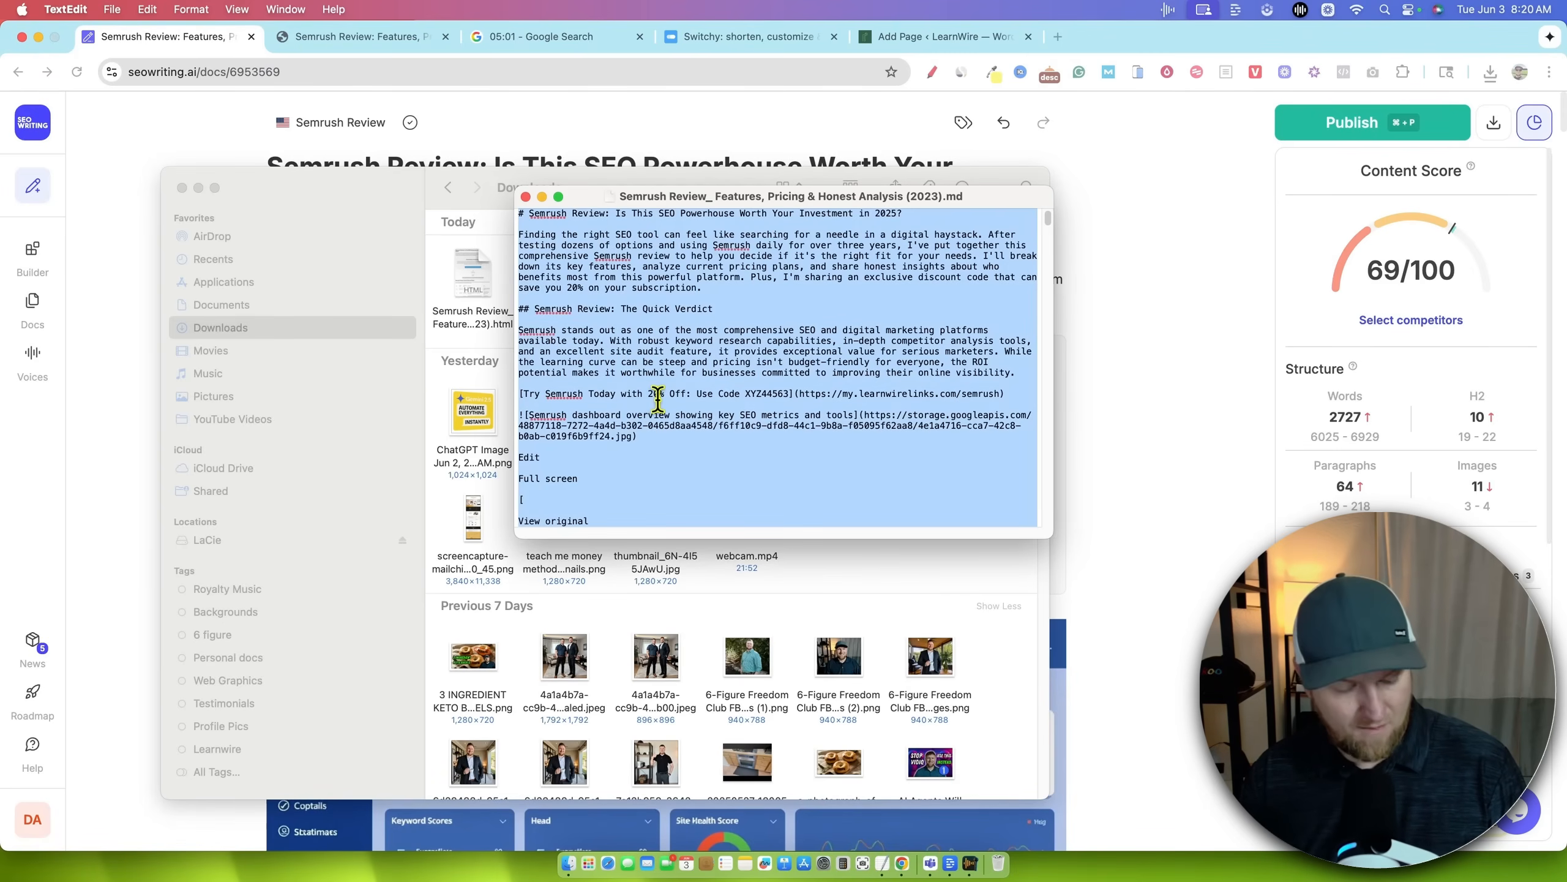
pyautogui.click(1157, 352)
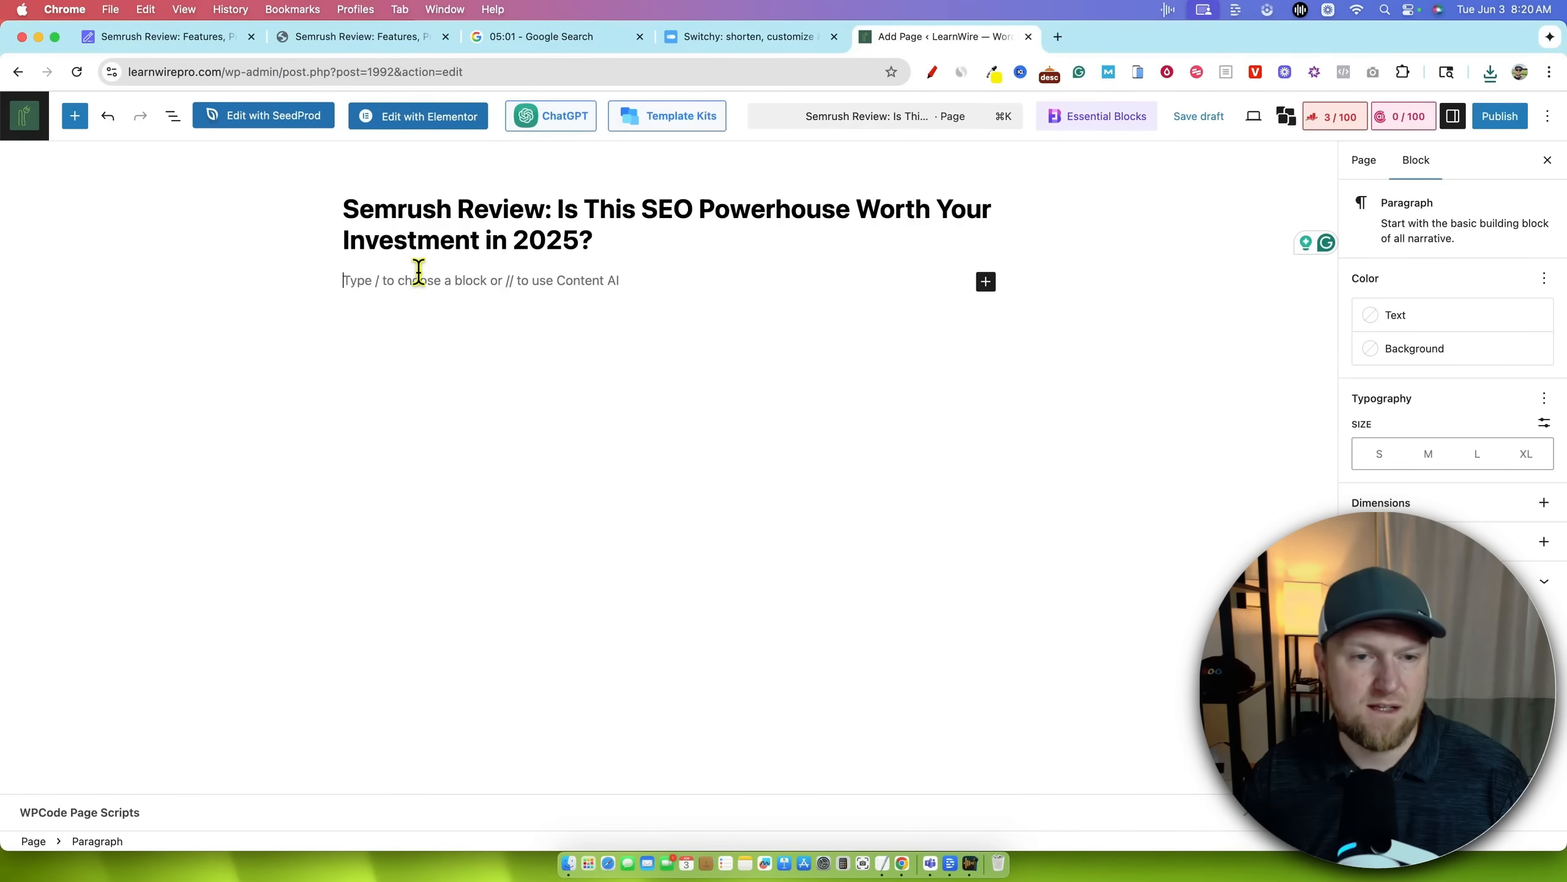
pyautogui.press('super+v')
pyautogui.scroll(10, 755, 367)
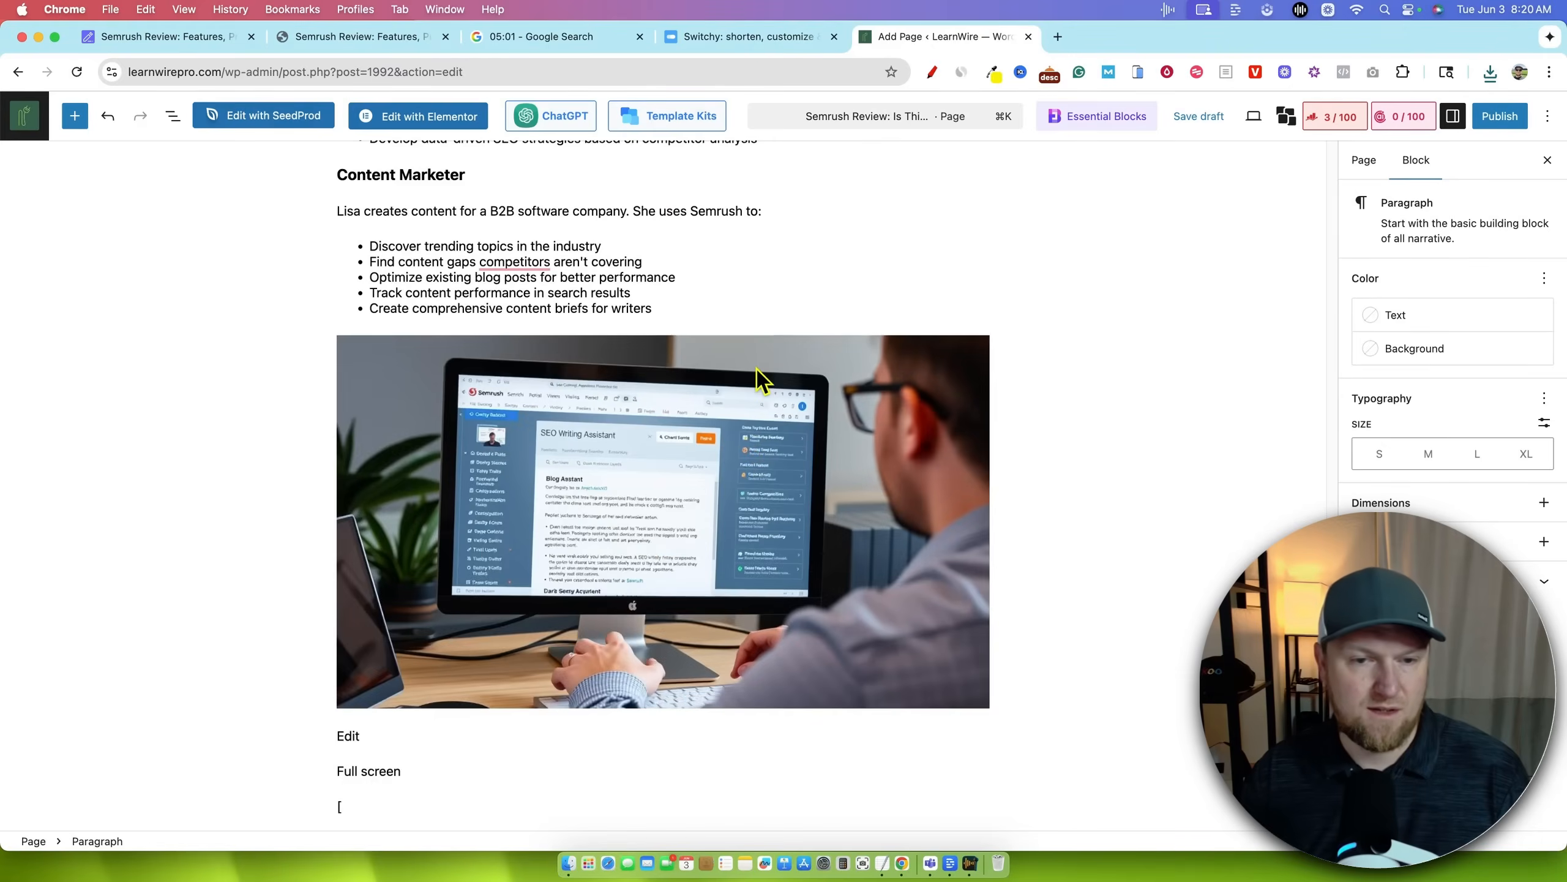
pyautogui.scroll(20, 756, 367)
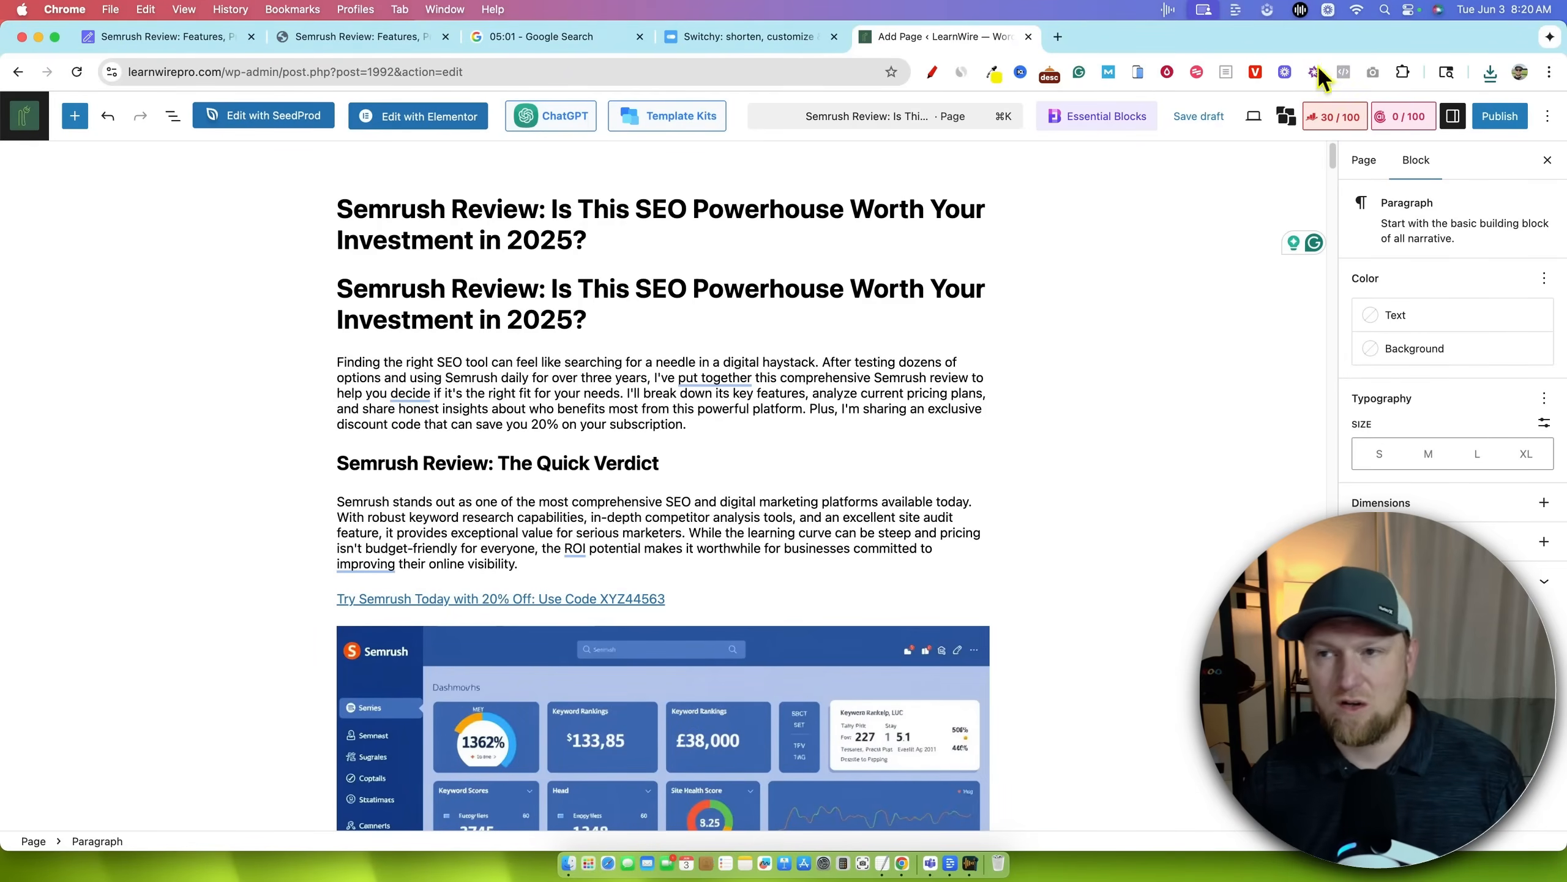
# - Open the downloaded HTML version of the Semrush review in TextEdit and enlarge its window to nearly full screen height
pyautogui.click(167, 37)
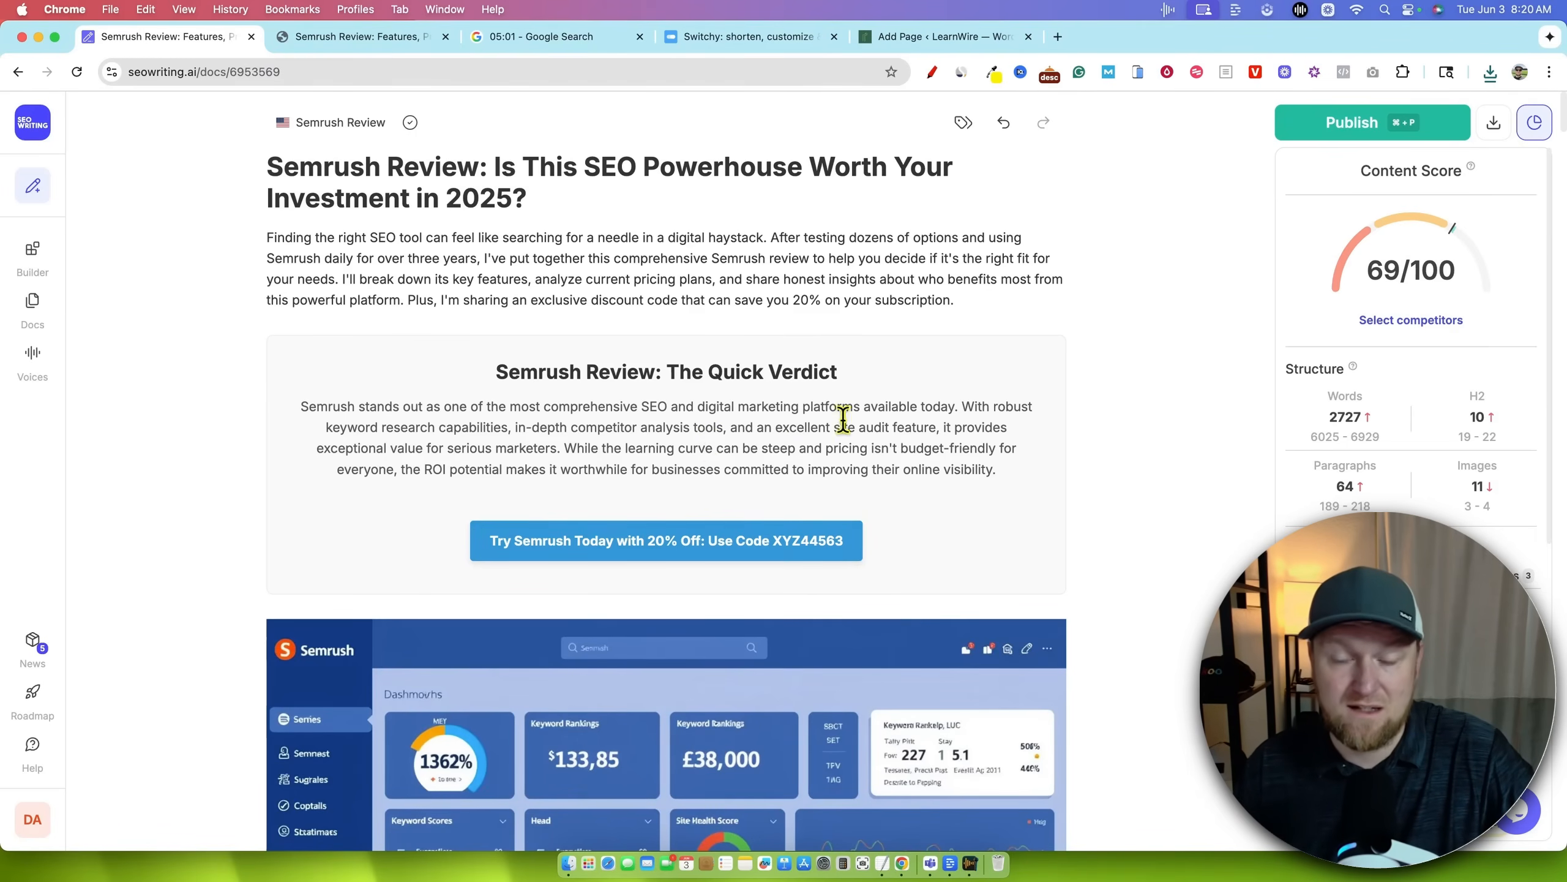
pyautogui.click(1493, 121)
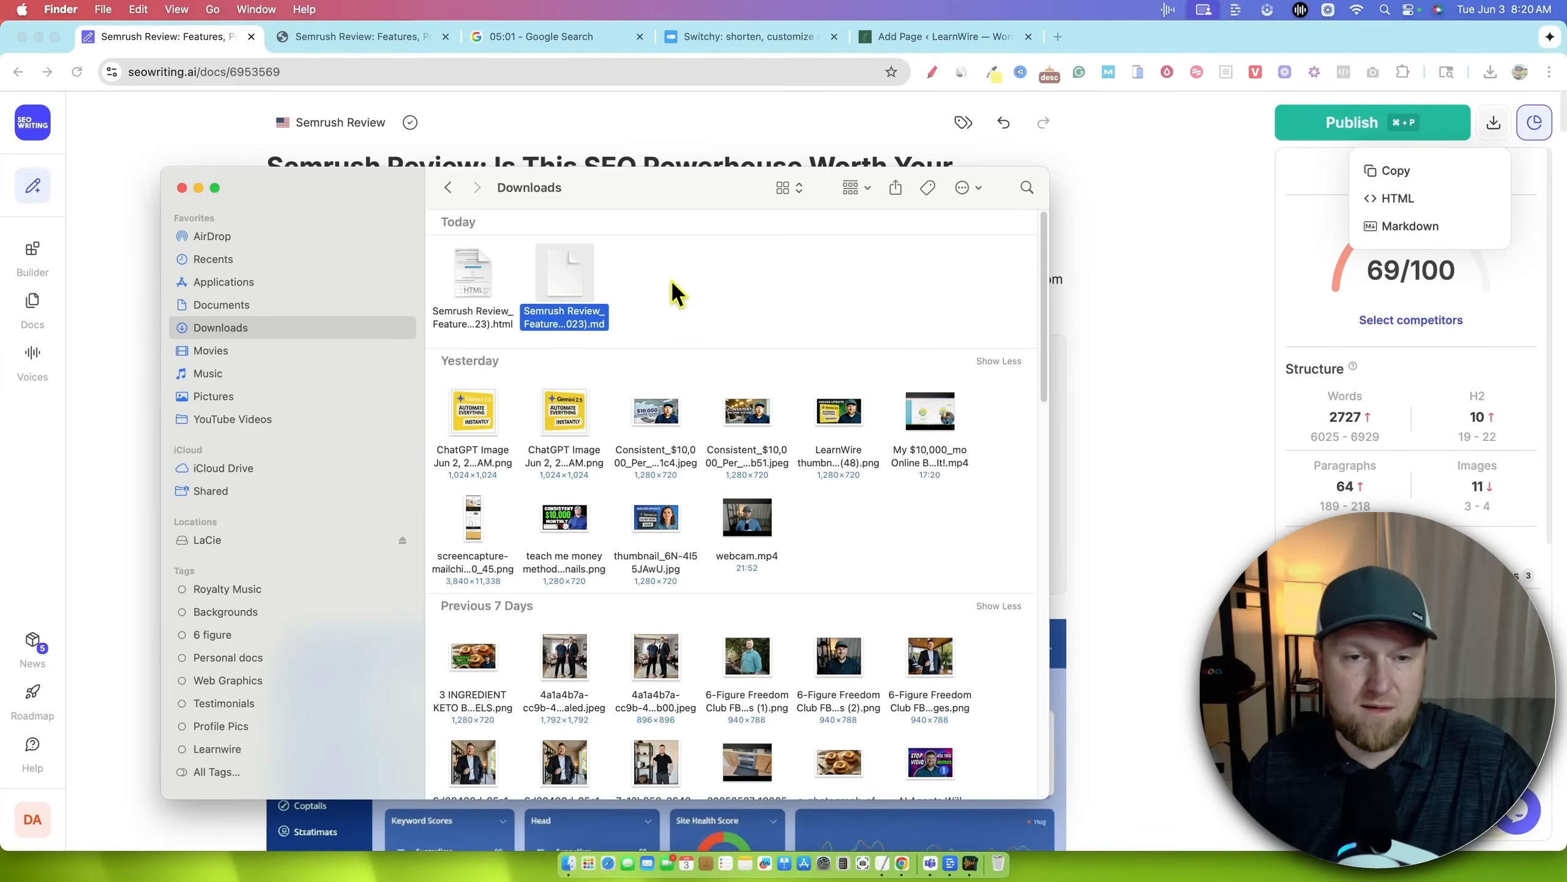
pyautogui.rightClick(475, 267)
pyautogui.moveTo(501, 294)
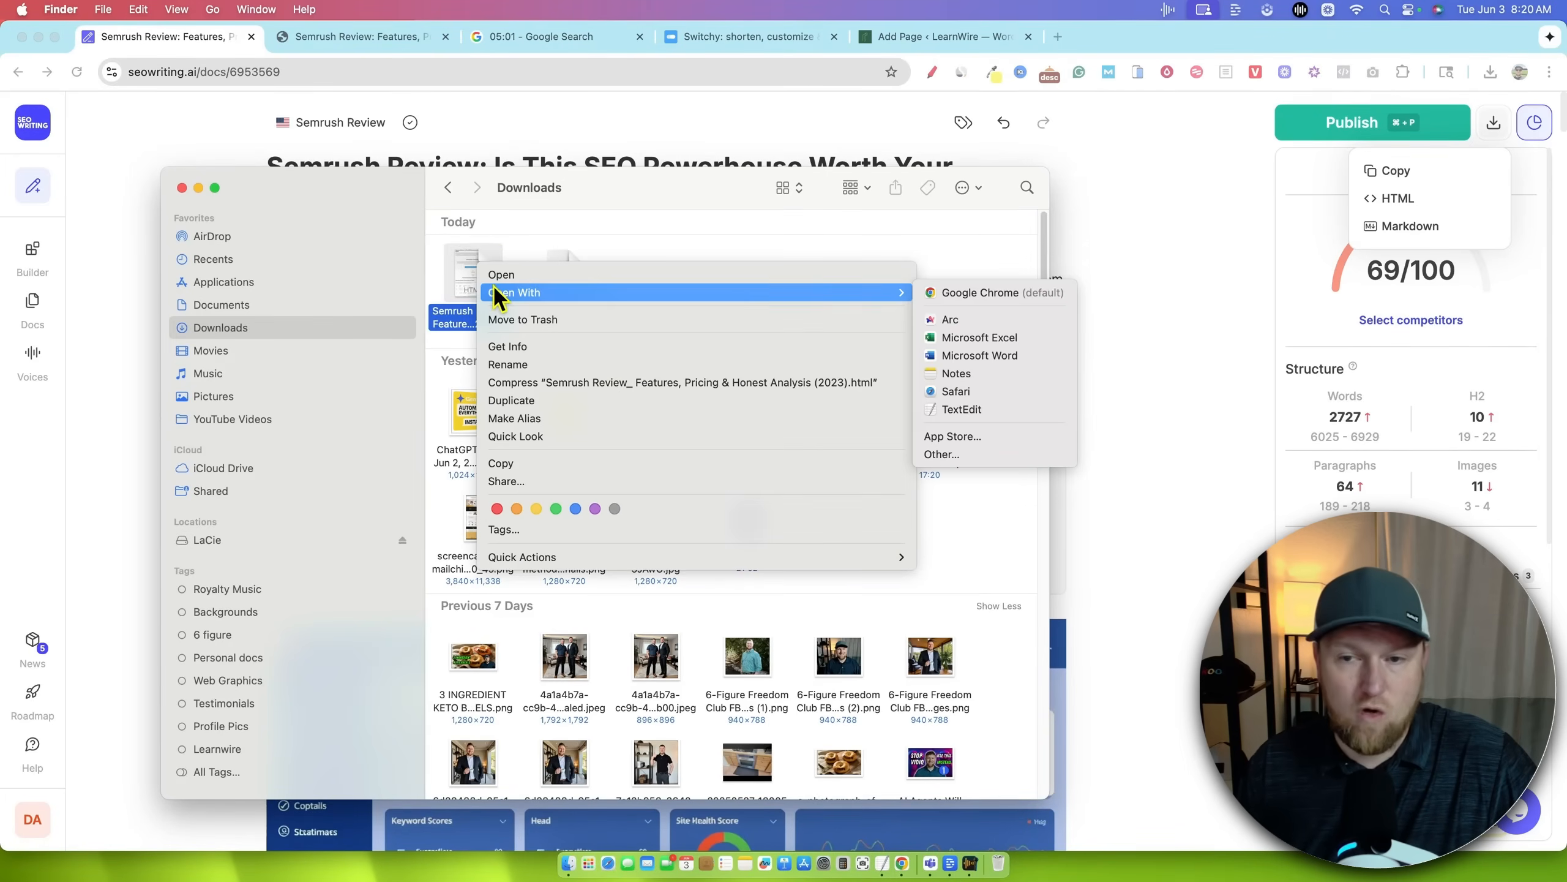
pyautogui.click(969, 411)
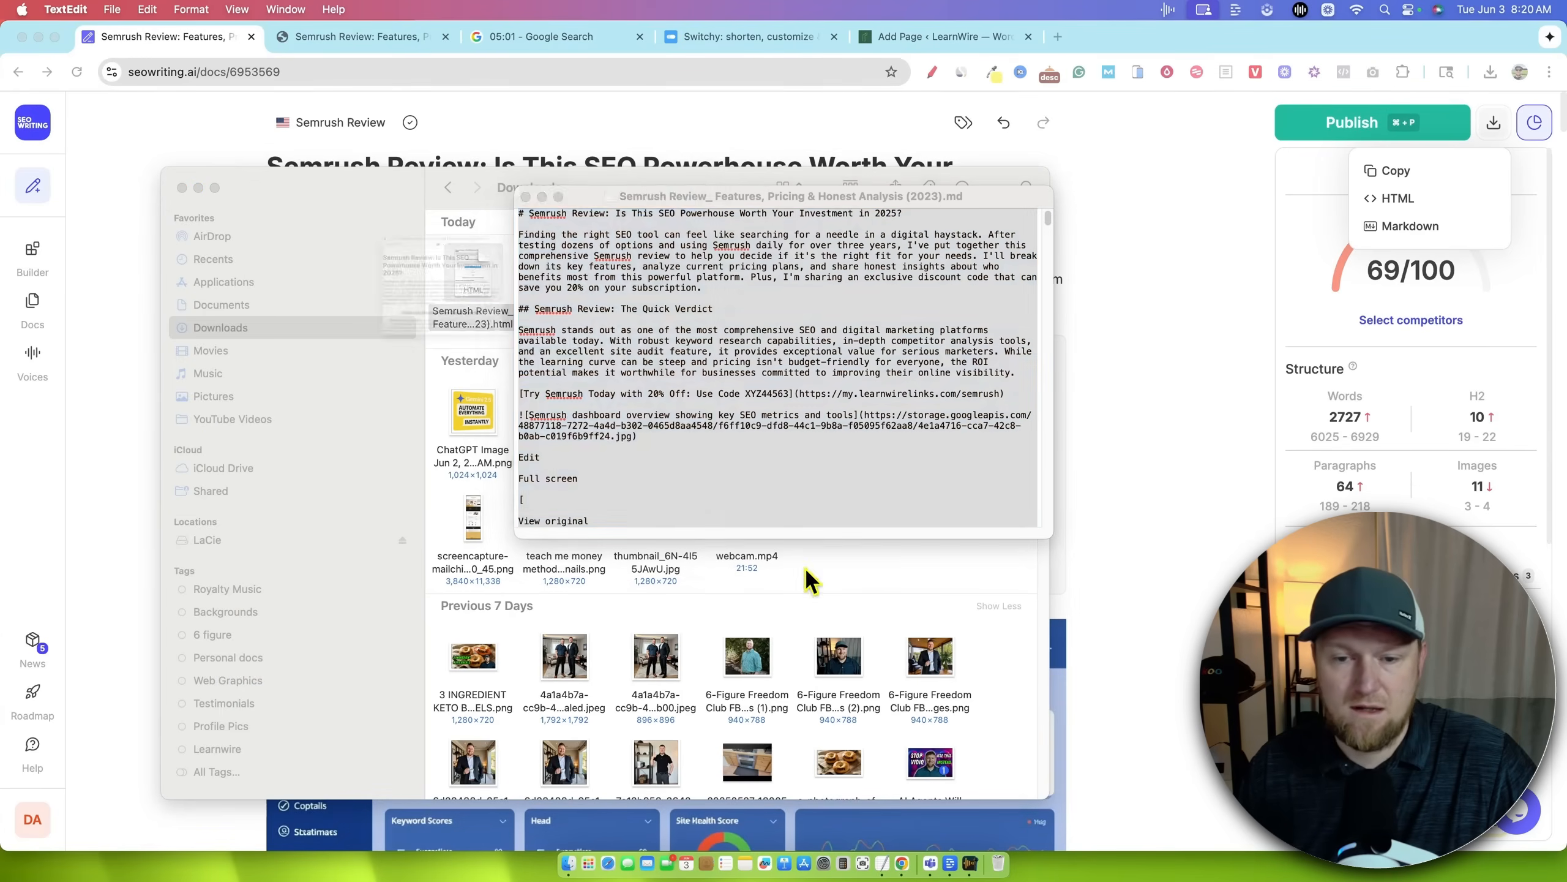
pyautogui.moveTo(683, 109); pyautogui.dragTo(1216, 118)
pyautogui.moveTo(925, 473); pyautogui.dragTo(947, 847)
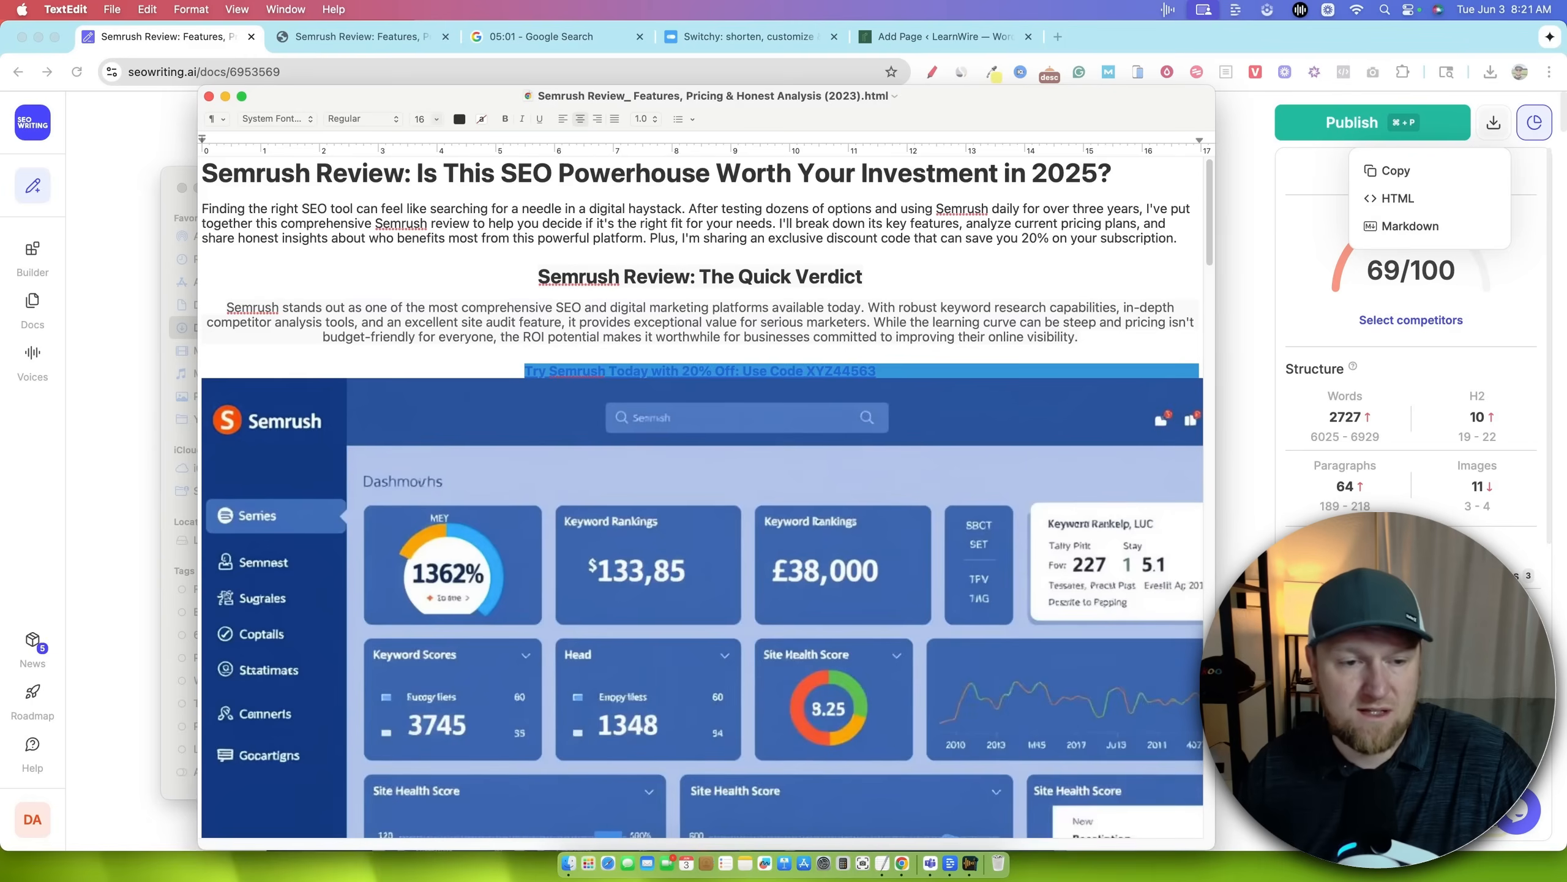
# - Read through the HTML review in TextEdit and compare its layout with the original in SEOWriting
pyautogui.scroll(-15, 882, 630)
pyautogui.scroll(-5, 880, 627)
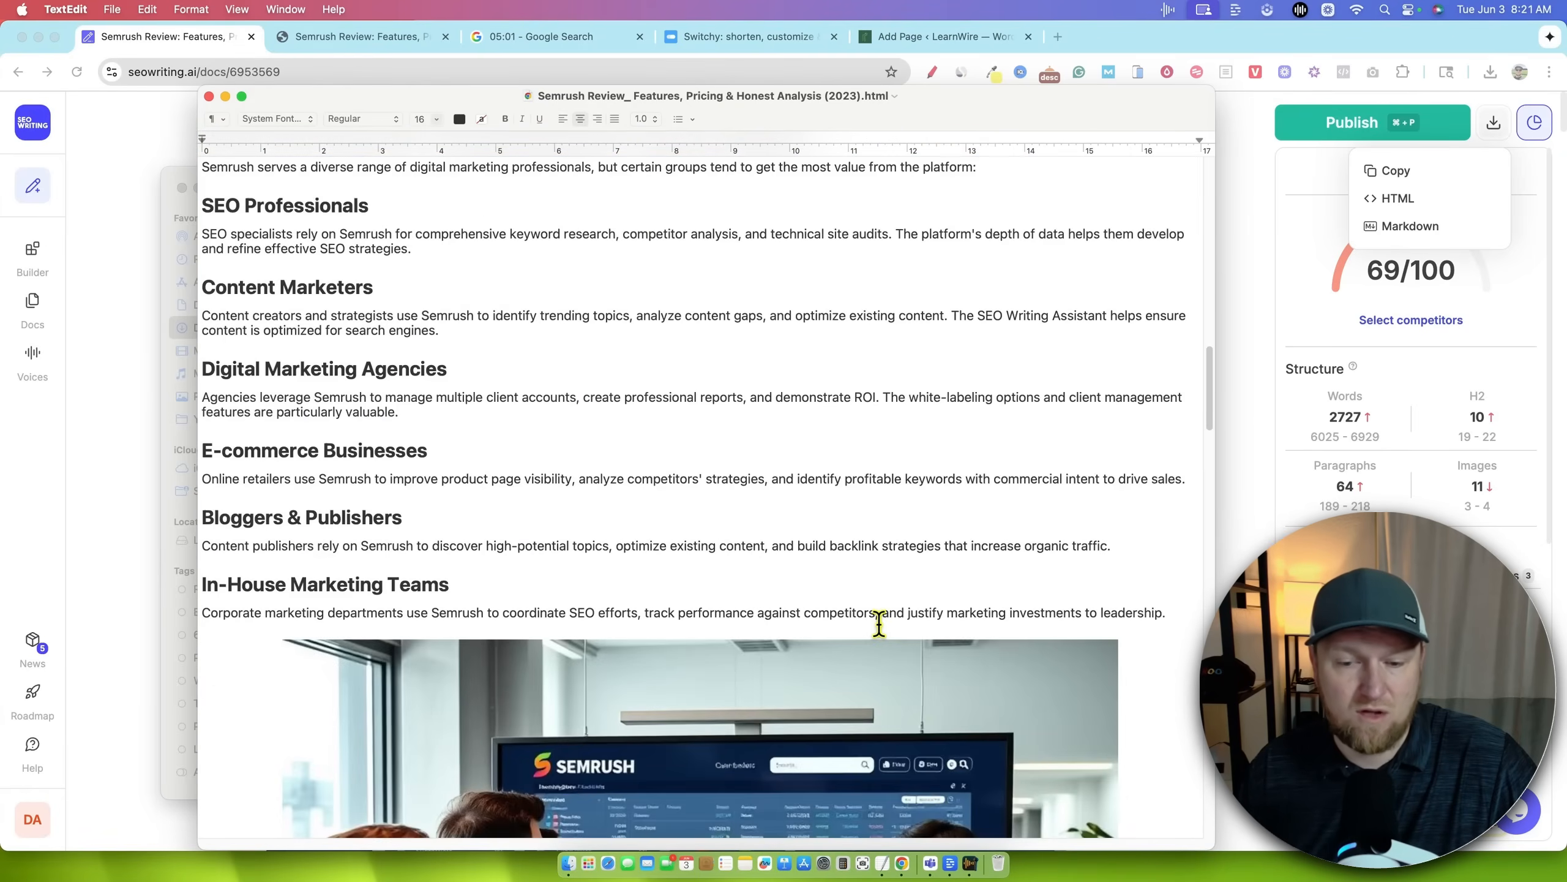
pyautogui.scroll(20, 881, 629)
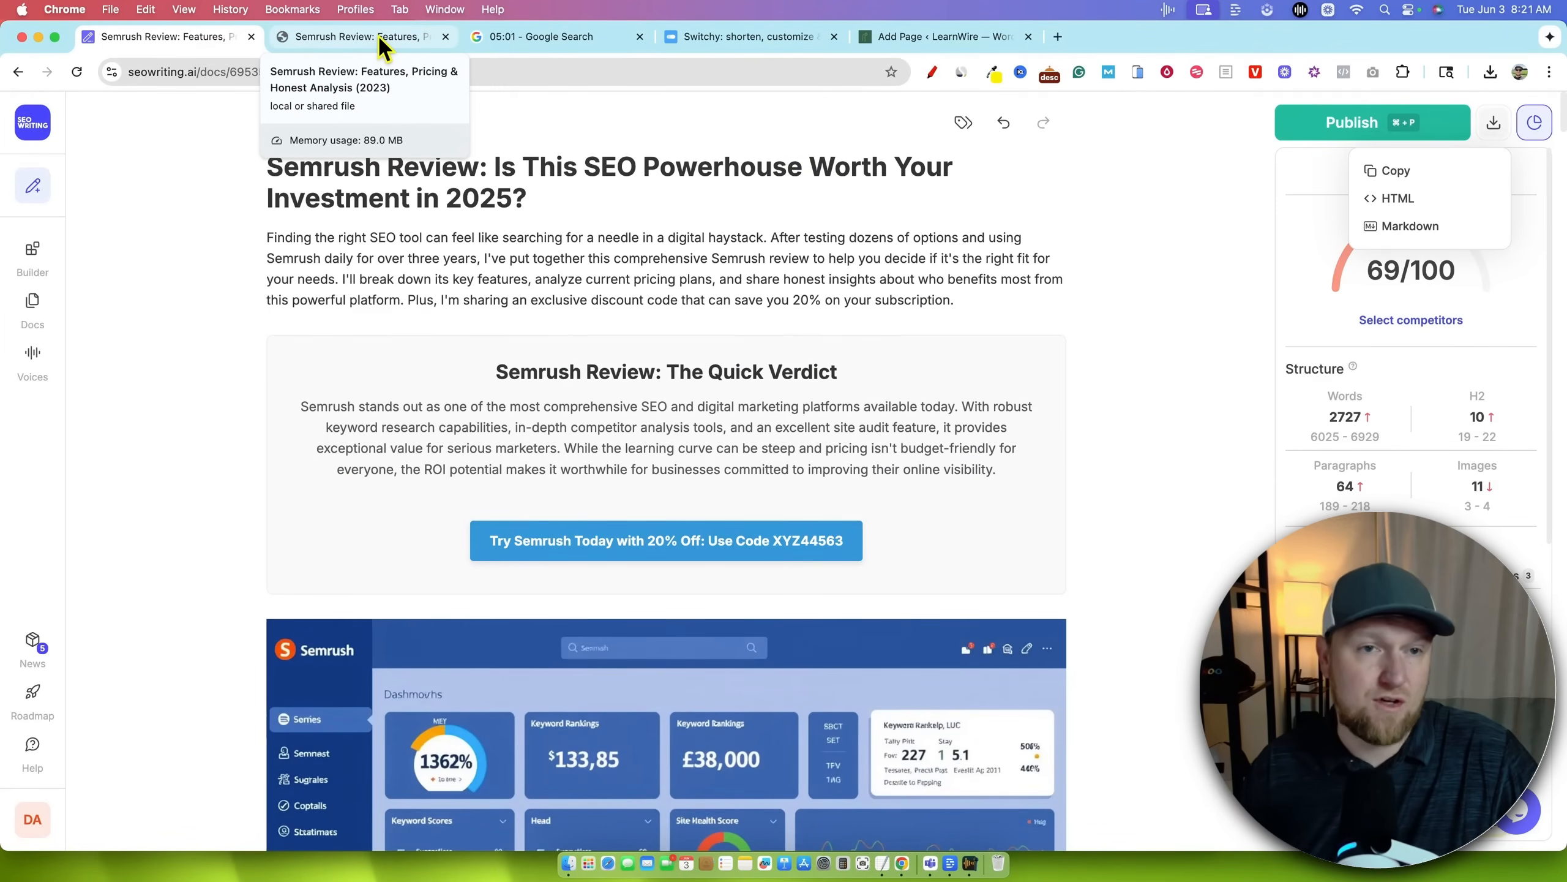
pyautogui.scroll(-15, 874, 490)
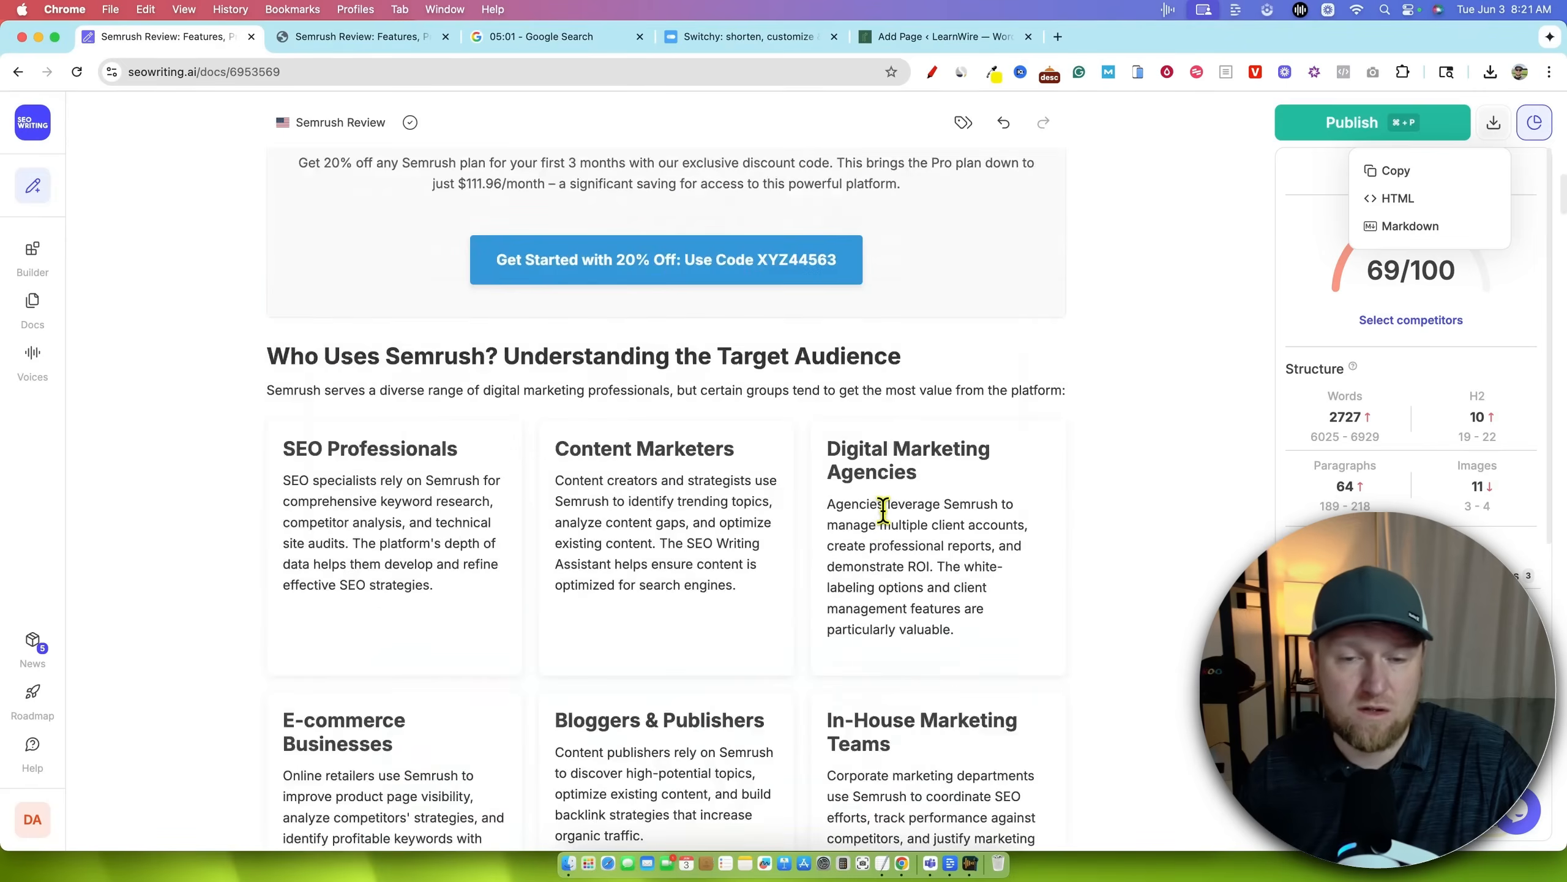
pyautogui.scroll(15, 882, 509)
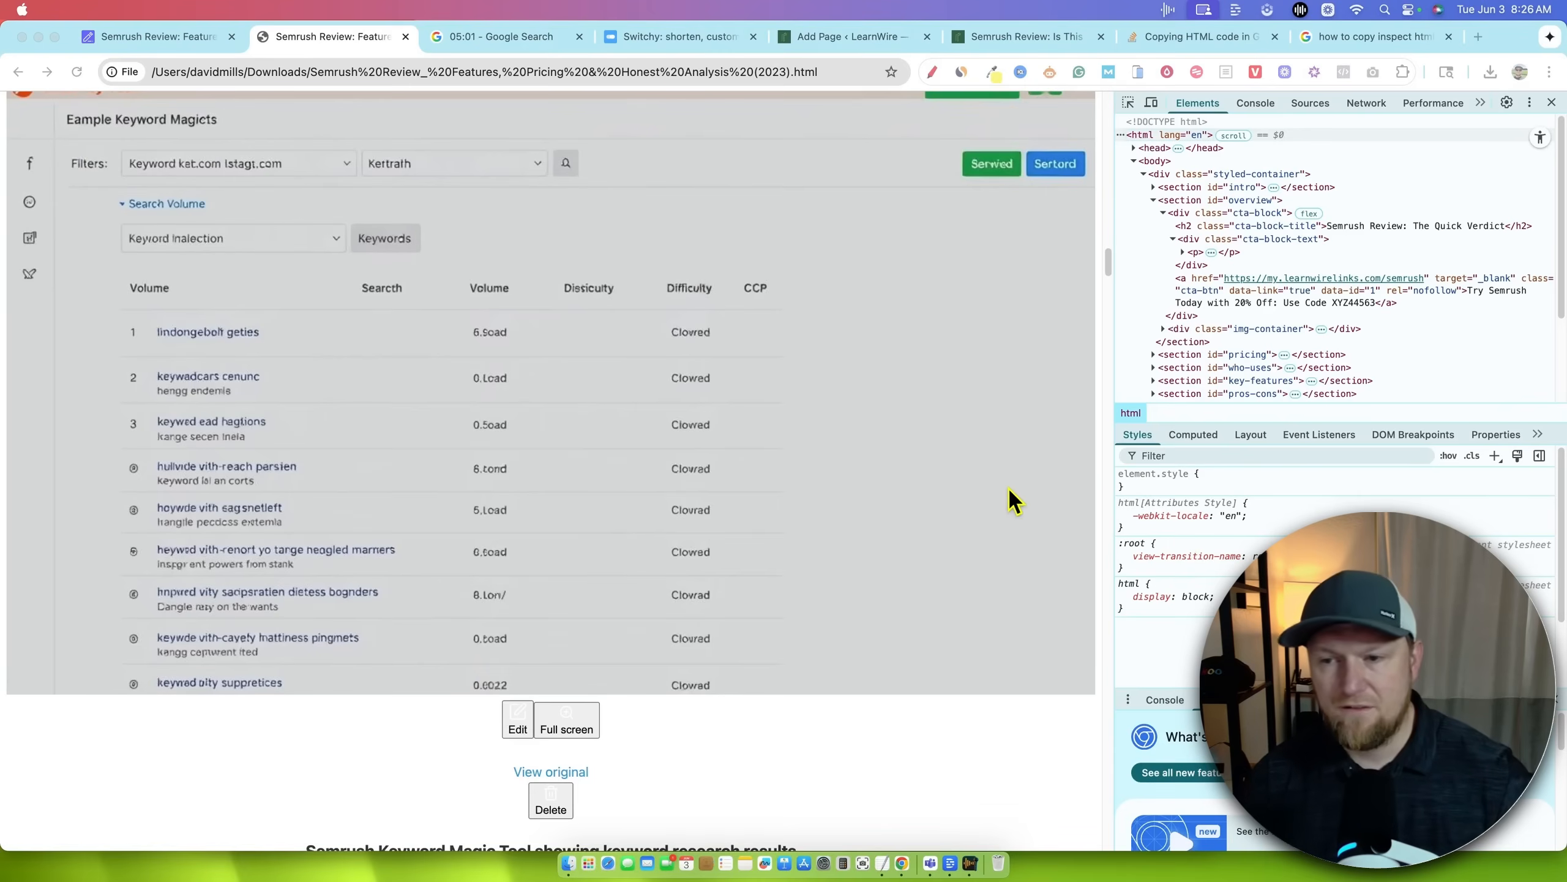
# - Select the root html element in the exported review's source in Chrome and look at the actions available for it
pyautogui.scroll(10, 999, 487)
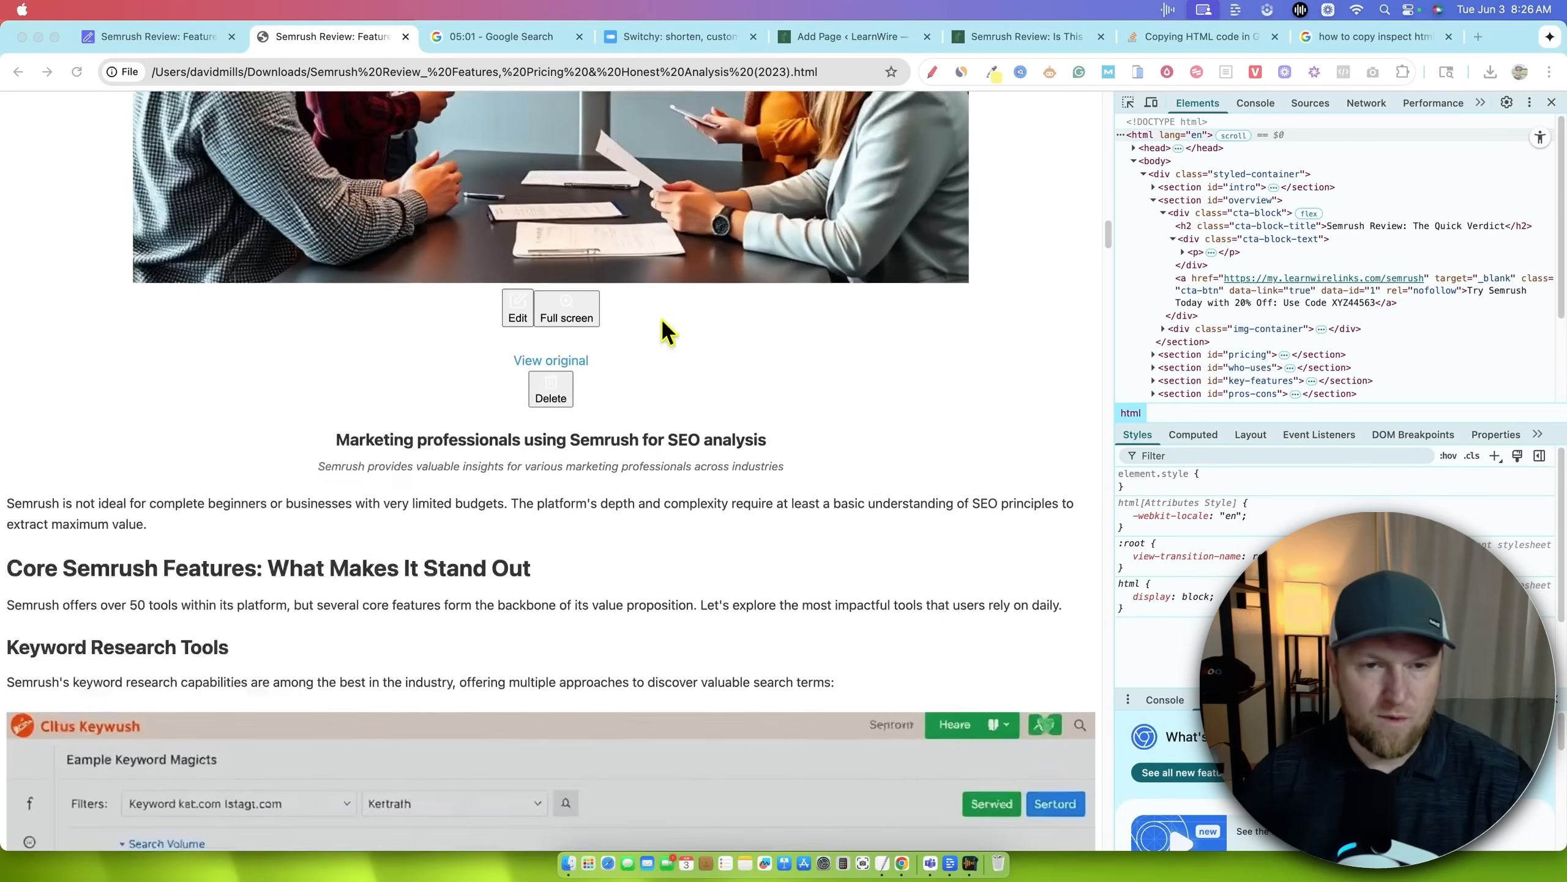
pyautogui.scroll(10, 535, 498)
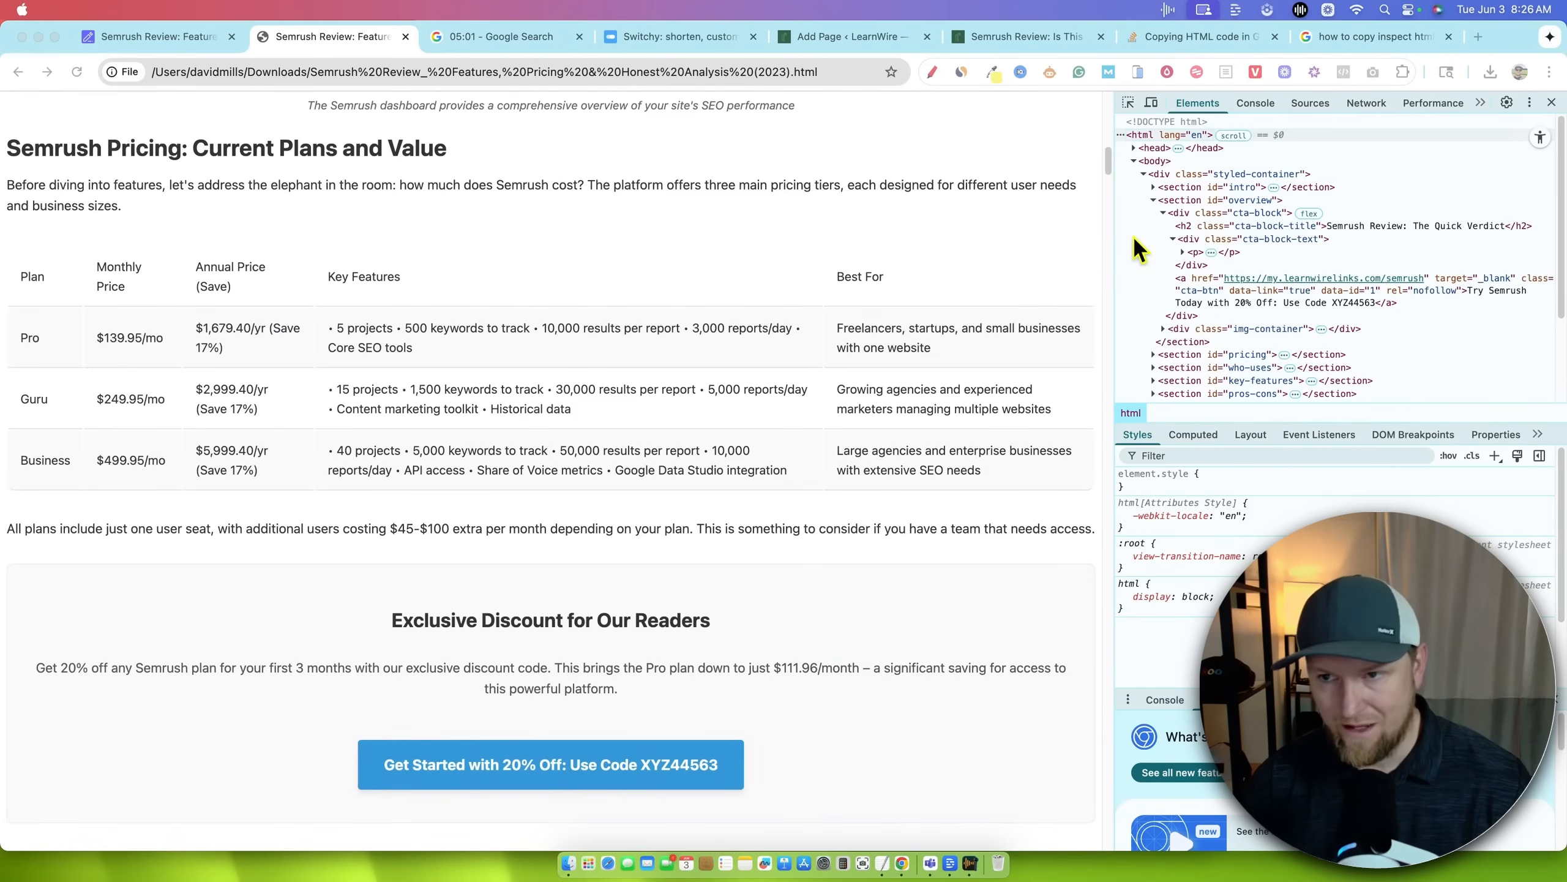
pyautogui.click(1200, 137)
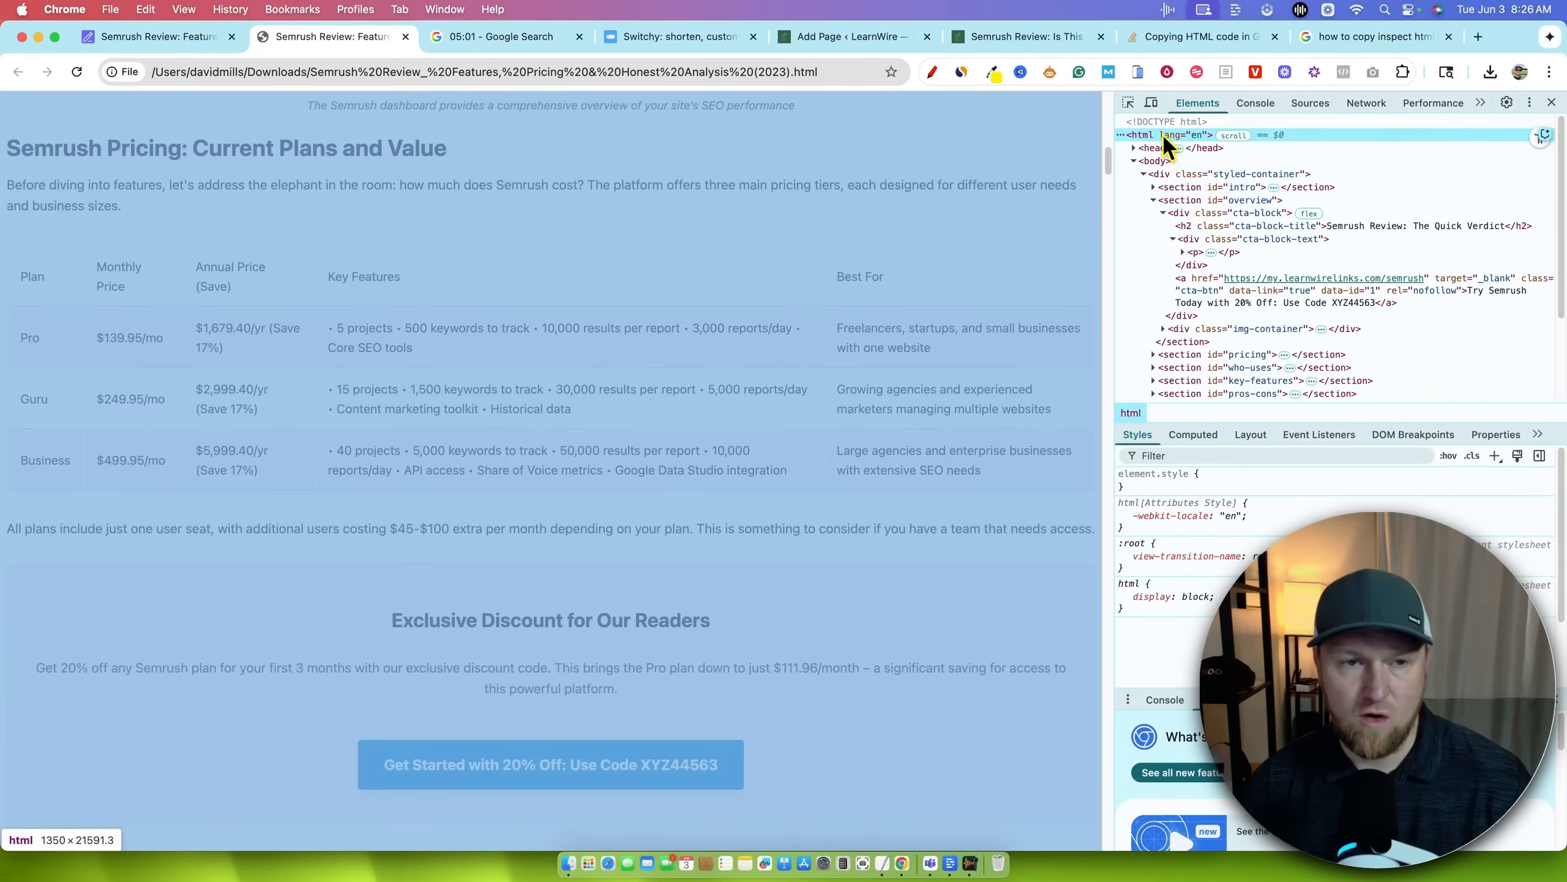
pyautogui.scroll(15, 896, 364)
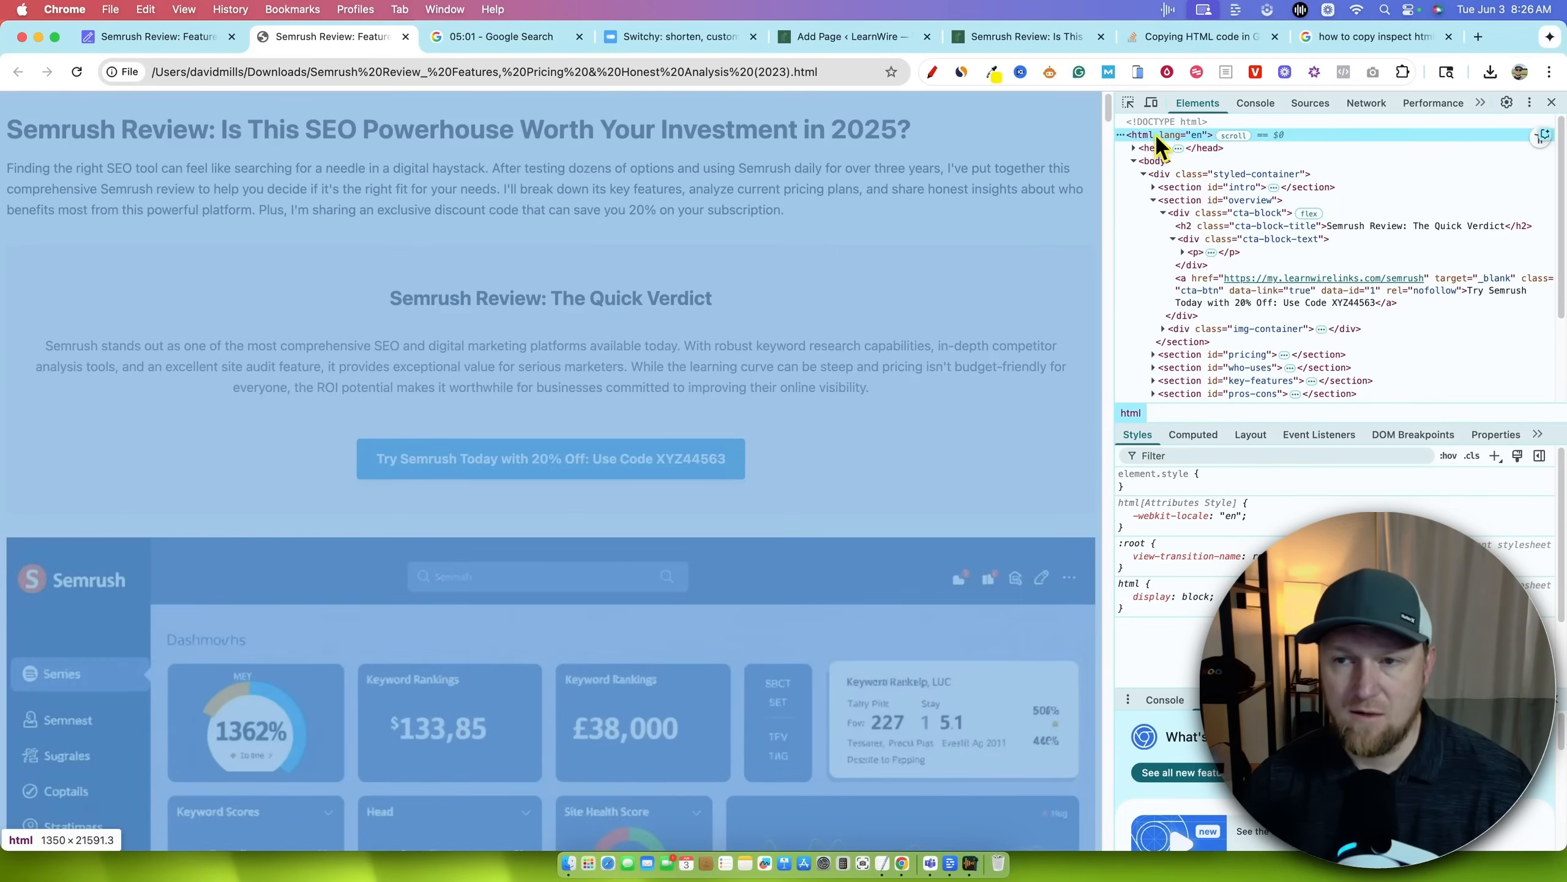
pyautogui.rightClick(1154, 134)
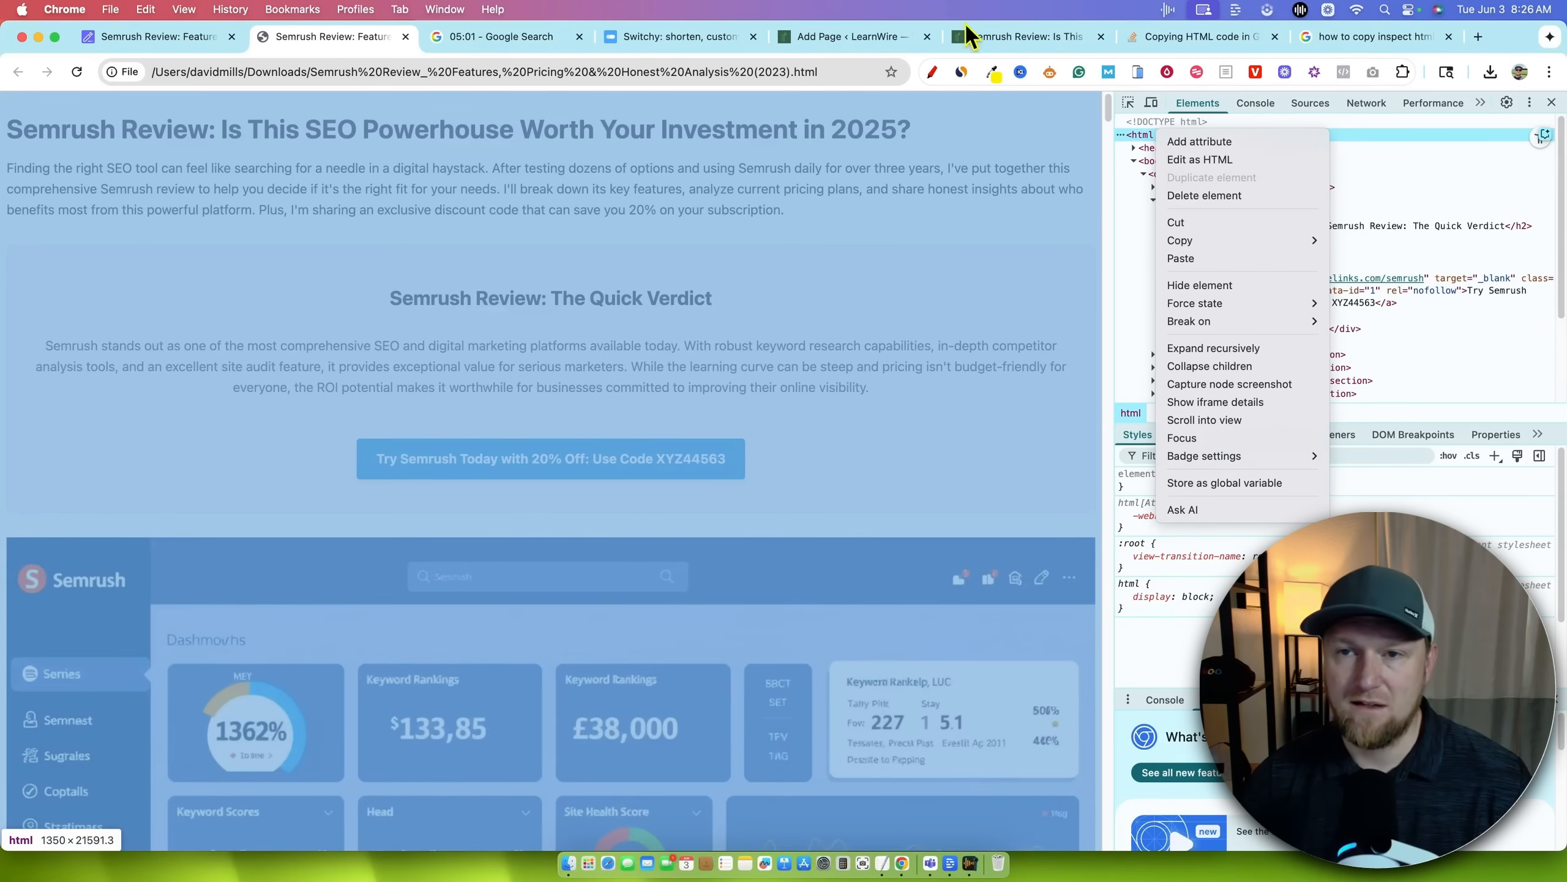
pyautogui.press('Escape')
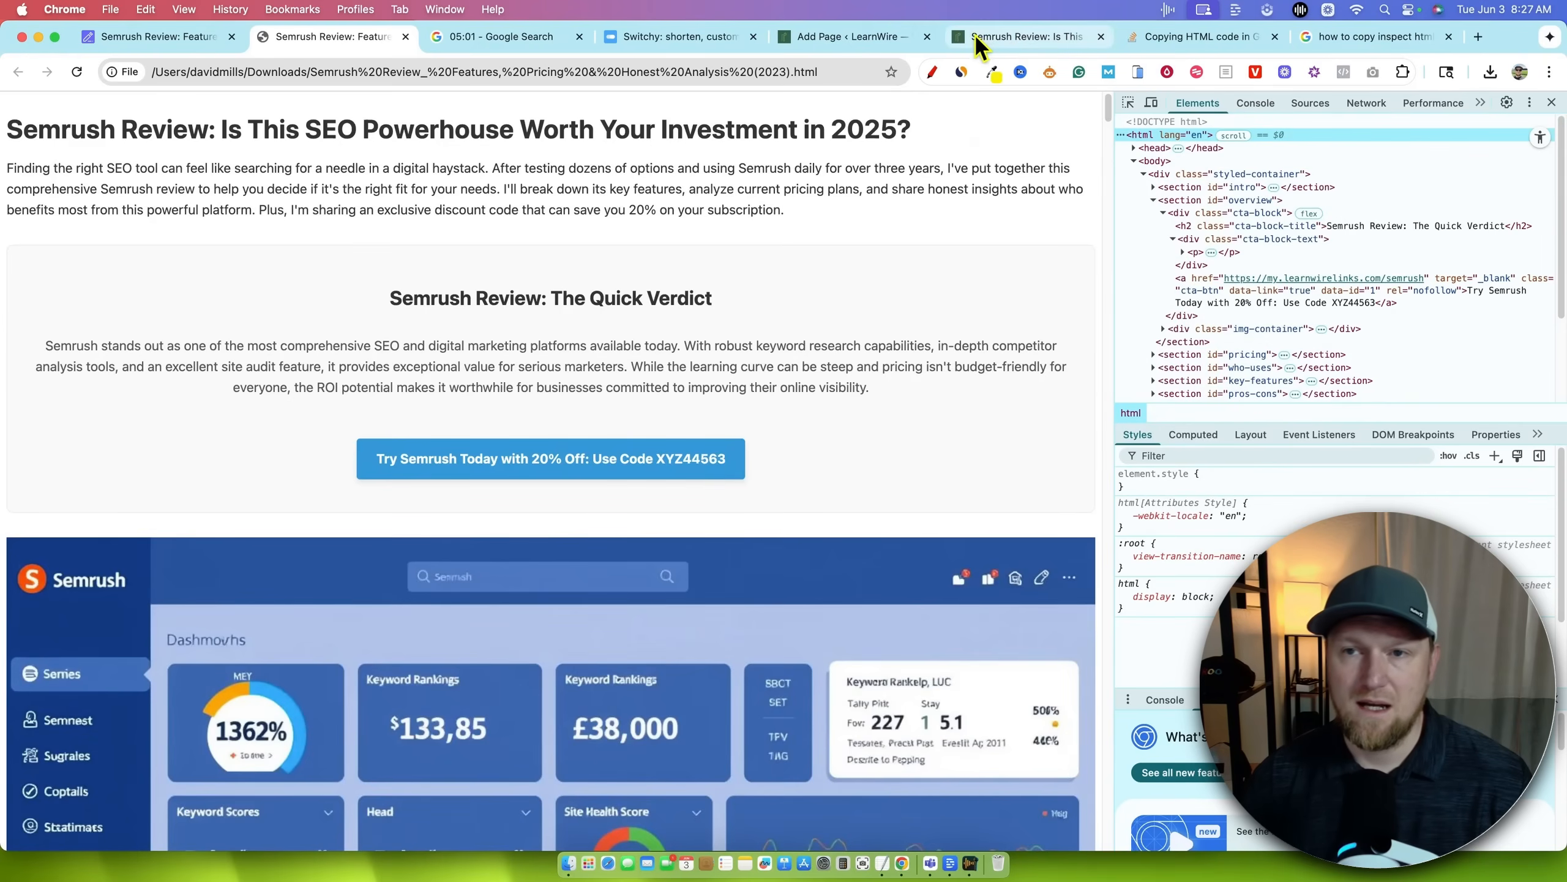
# - View the WordPress page preview, return to the page editor, and look at the block types available below the HTML block
pyautogui.click(997, 36)
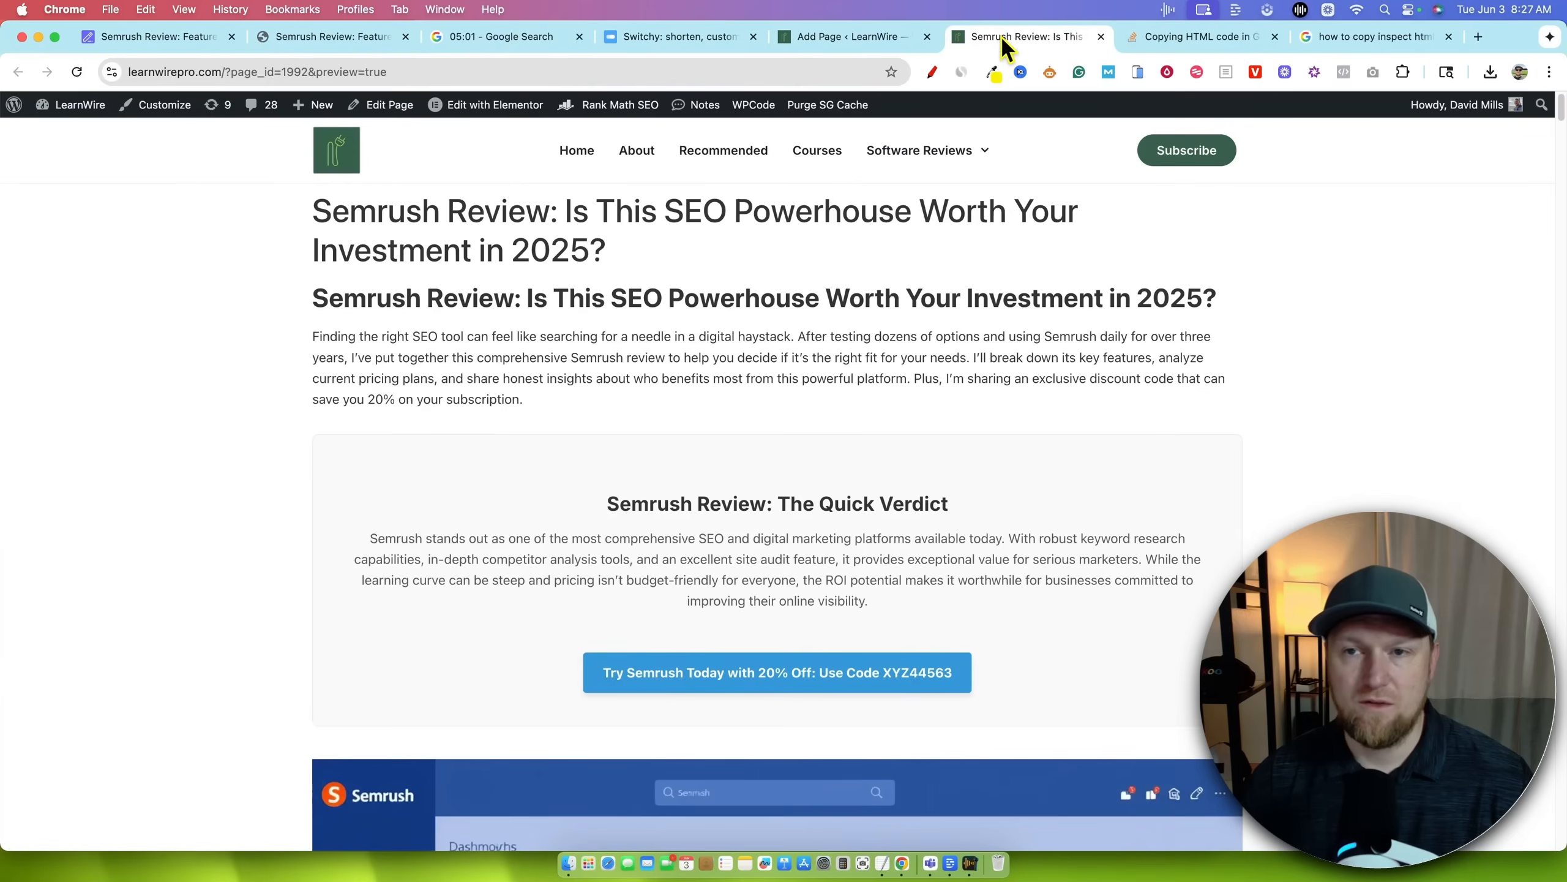
pyautogui.hotkey('ctrl', 'shift', 'Tab')
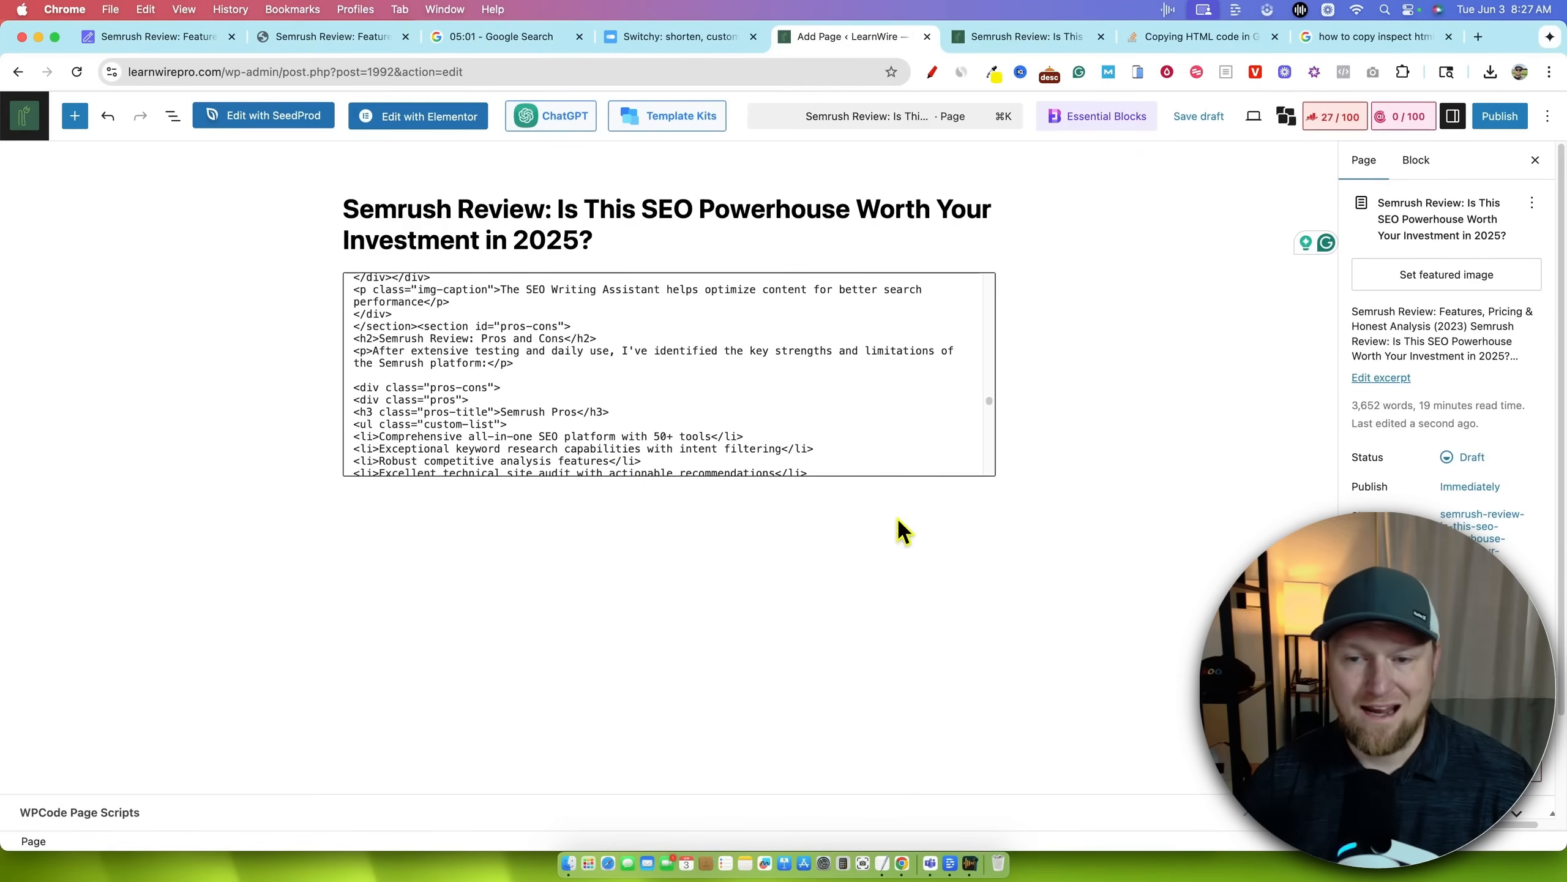
pyautogui.click(809, 566)
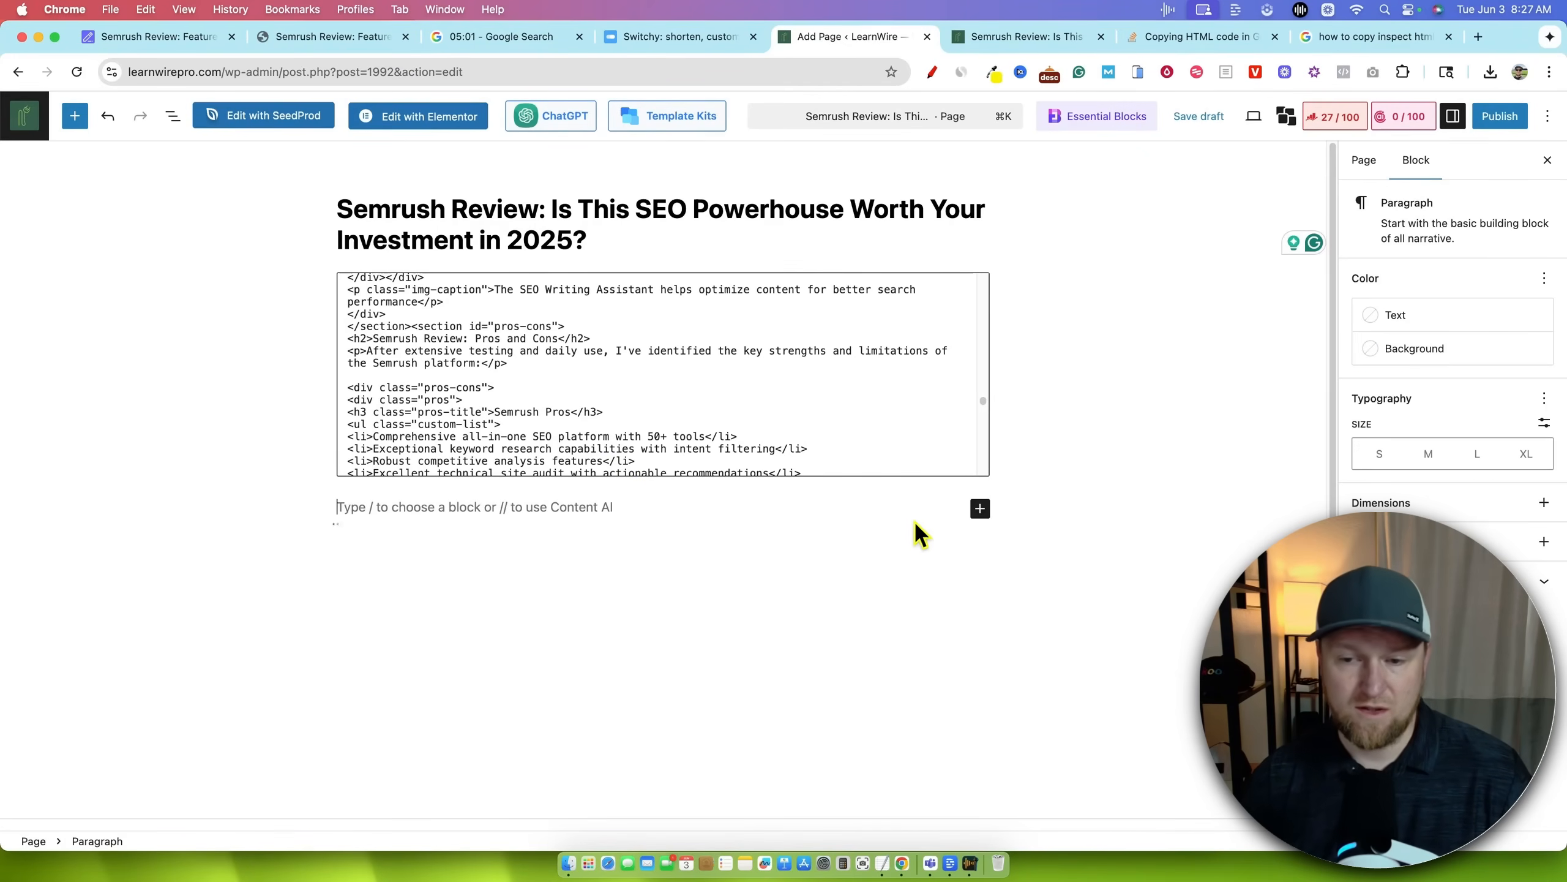
pyautogui.click(980, 508)
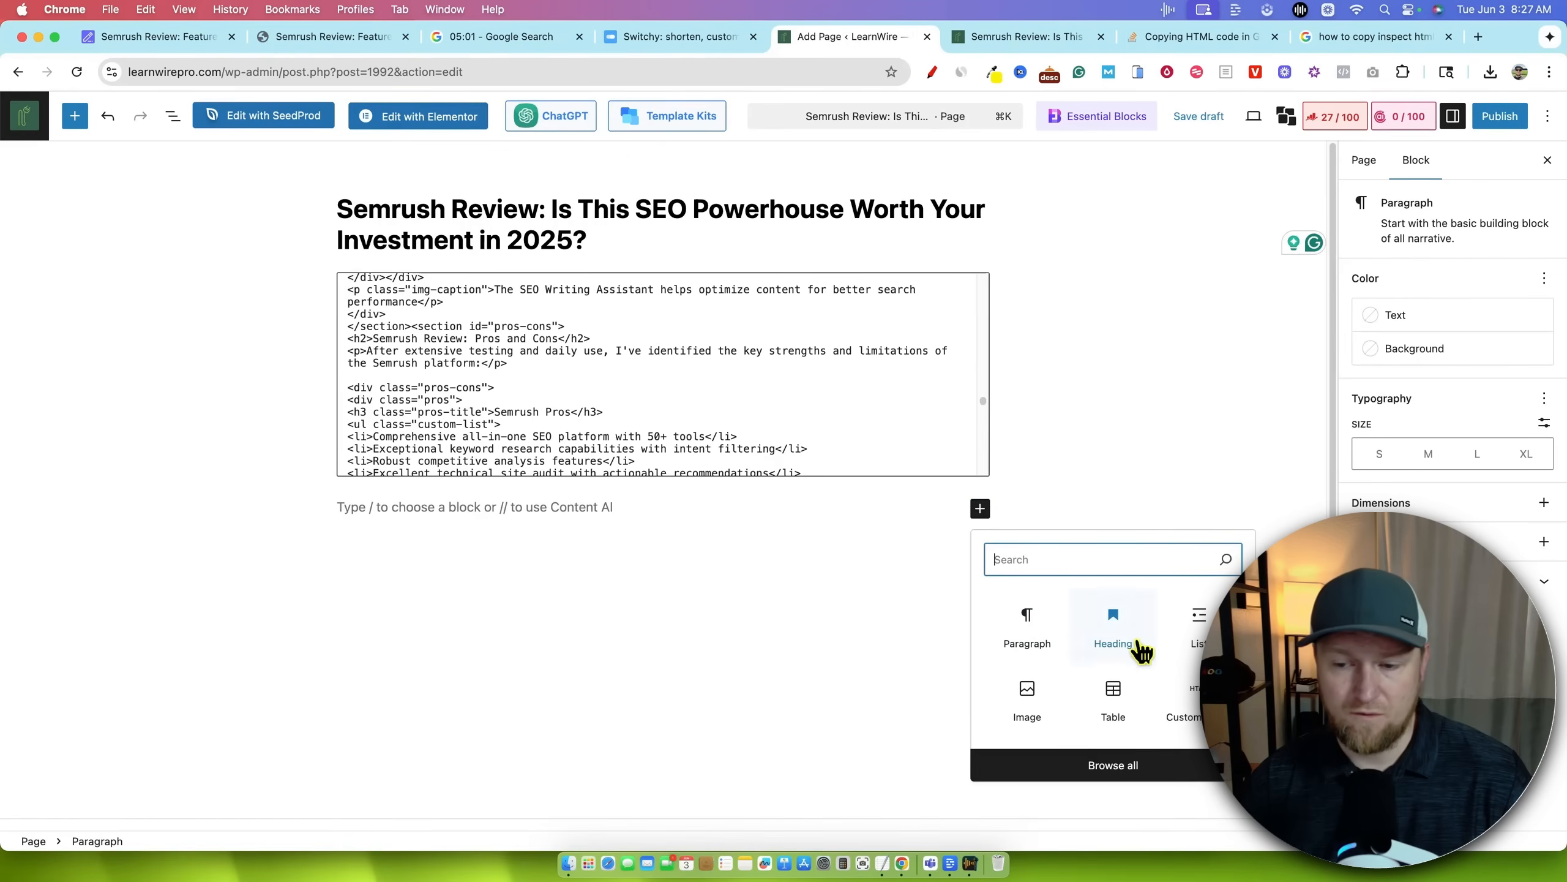
pyautogui.click(729, 578)
# - Examine the review's code inside the Custom HTML block of the WordPress page
pyautogui.click(616, 342)
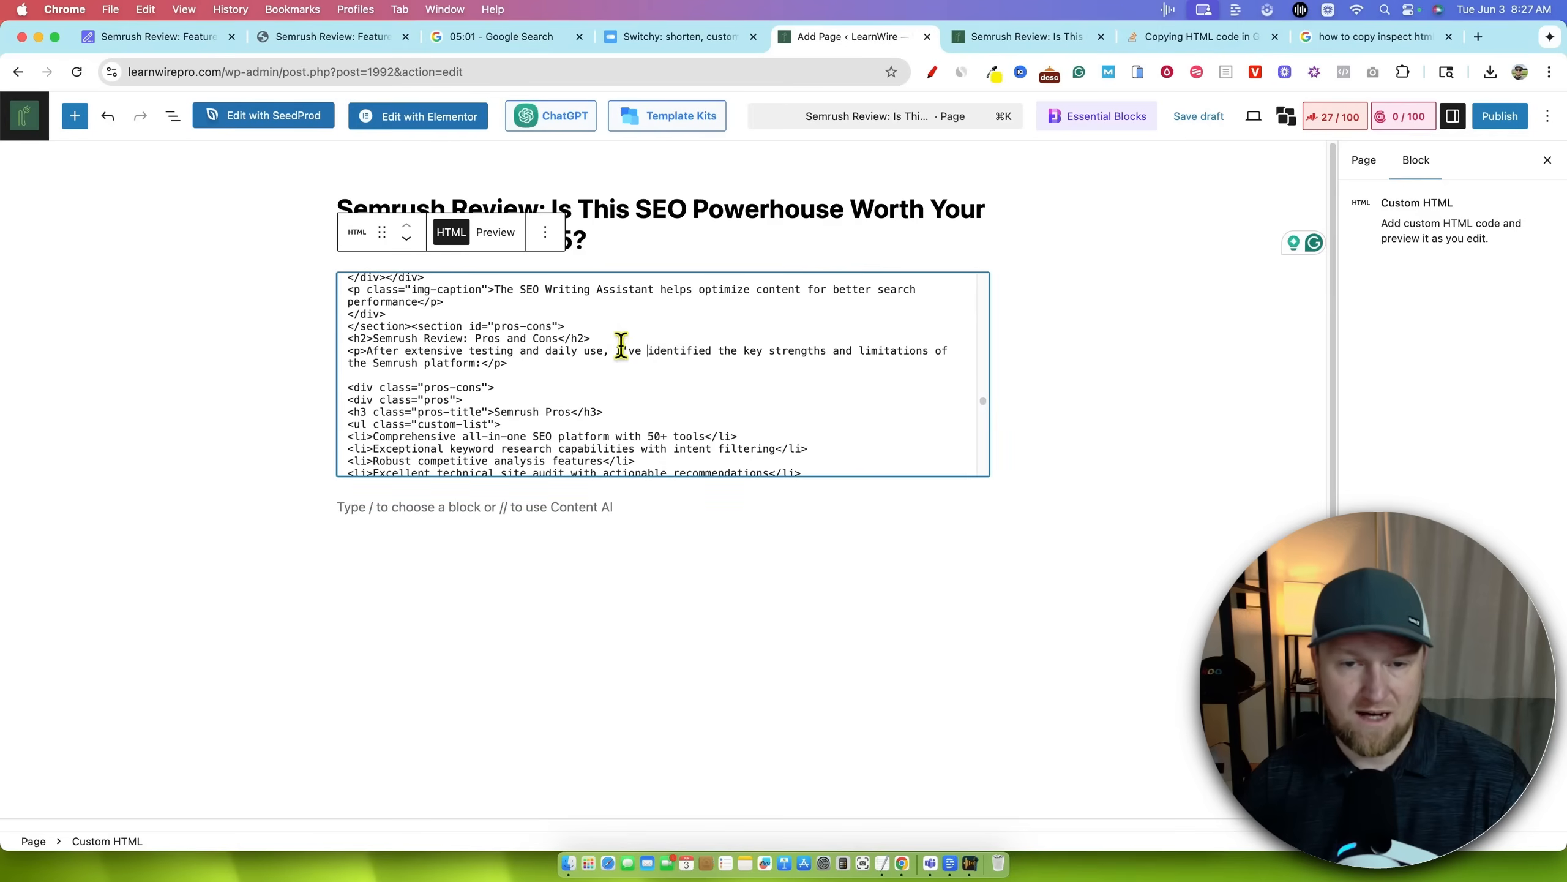
pyautogui.scroll(-15, 614, 352)
pyautogui.scroll(15, 614, 346)
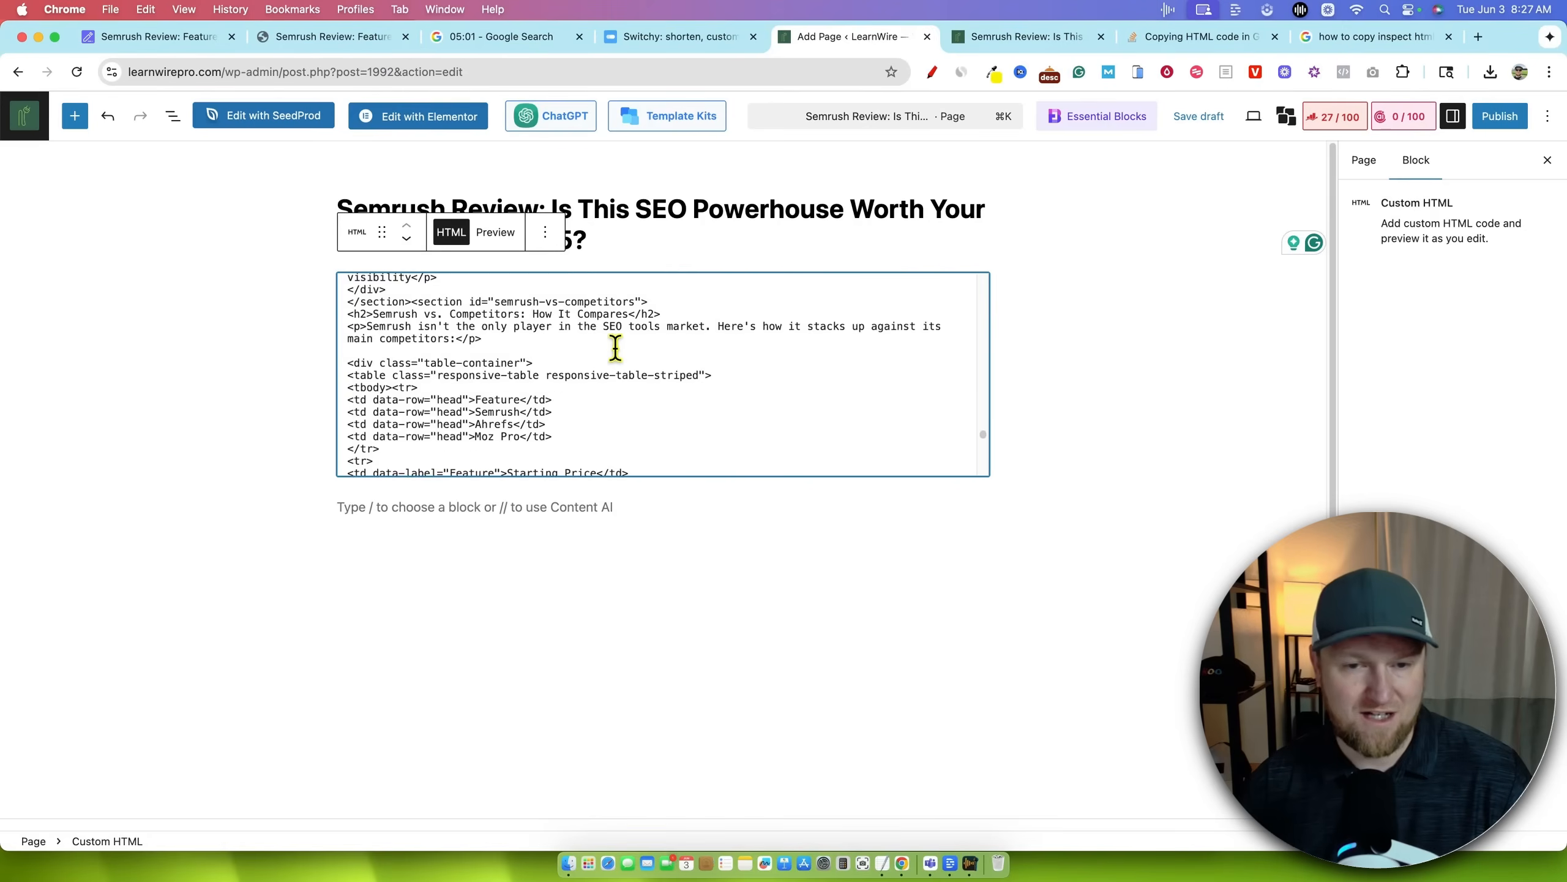
pyautogui.scroll(15, 616, 327)
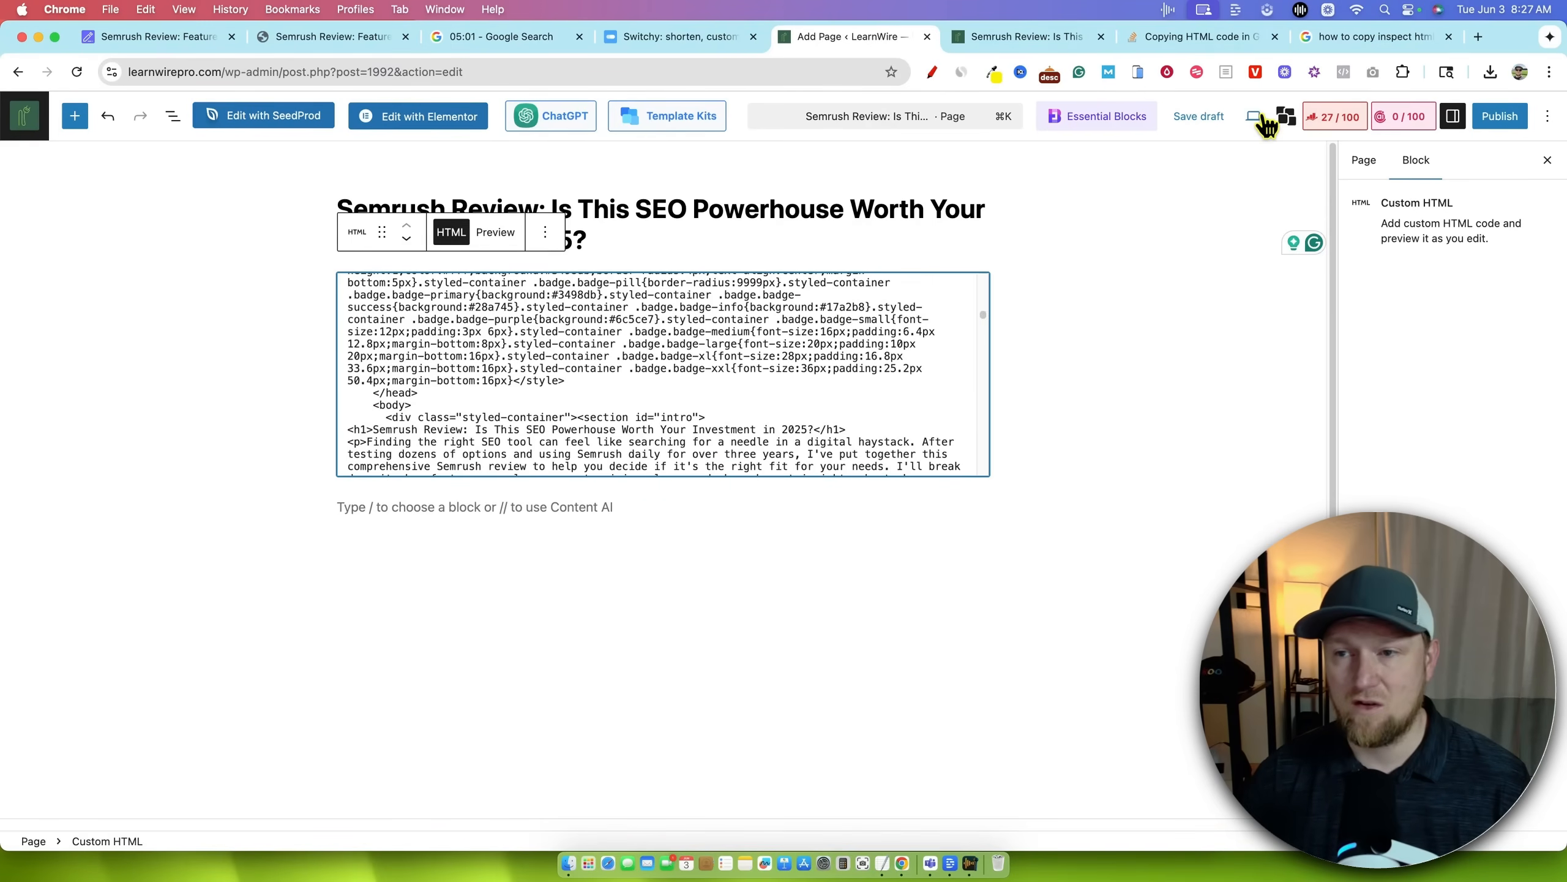
# - Check the WordPress preview of the Semrush review, covering the title, the Quick Verdict box and the dashboard image
pyautogui.click(1035, 36)
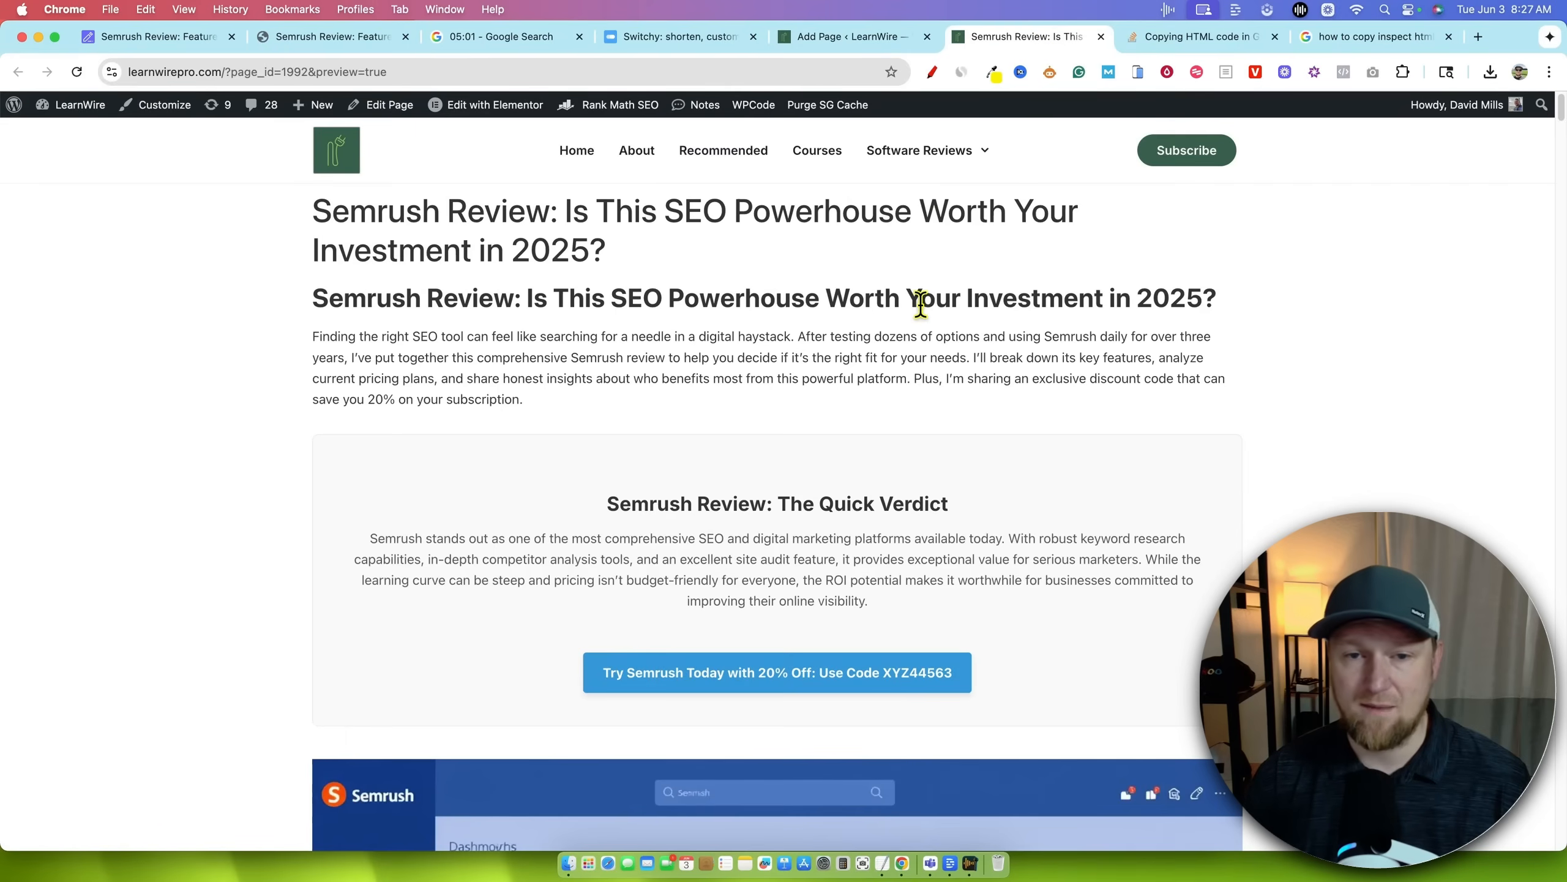
pyautogui.moveTo(608, 252); pyautogui.dragTo(308, 211)
pyautogui.click(555, 290)
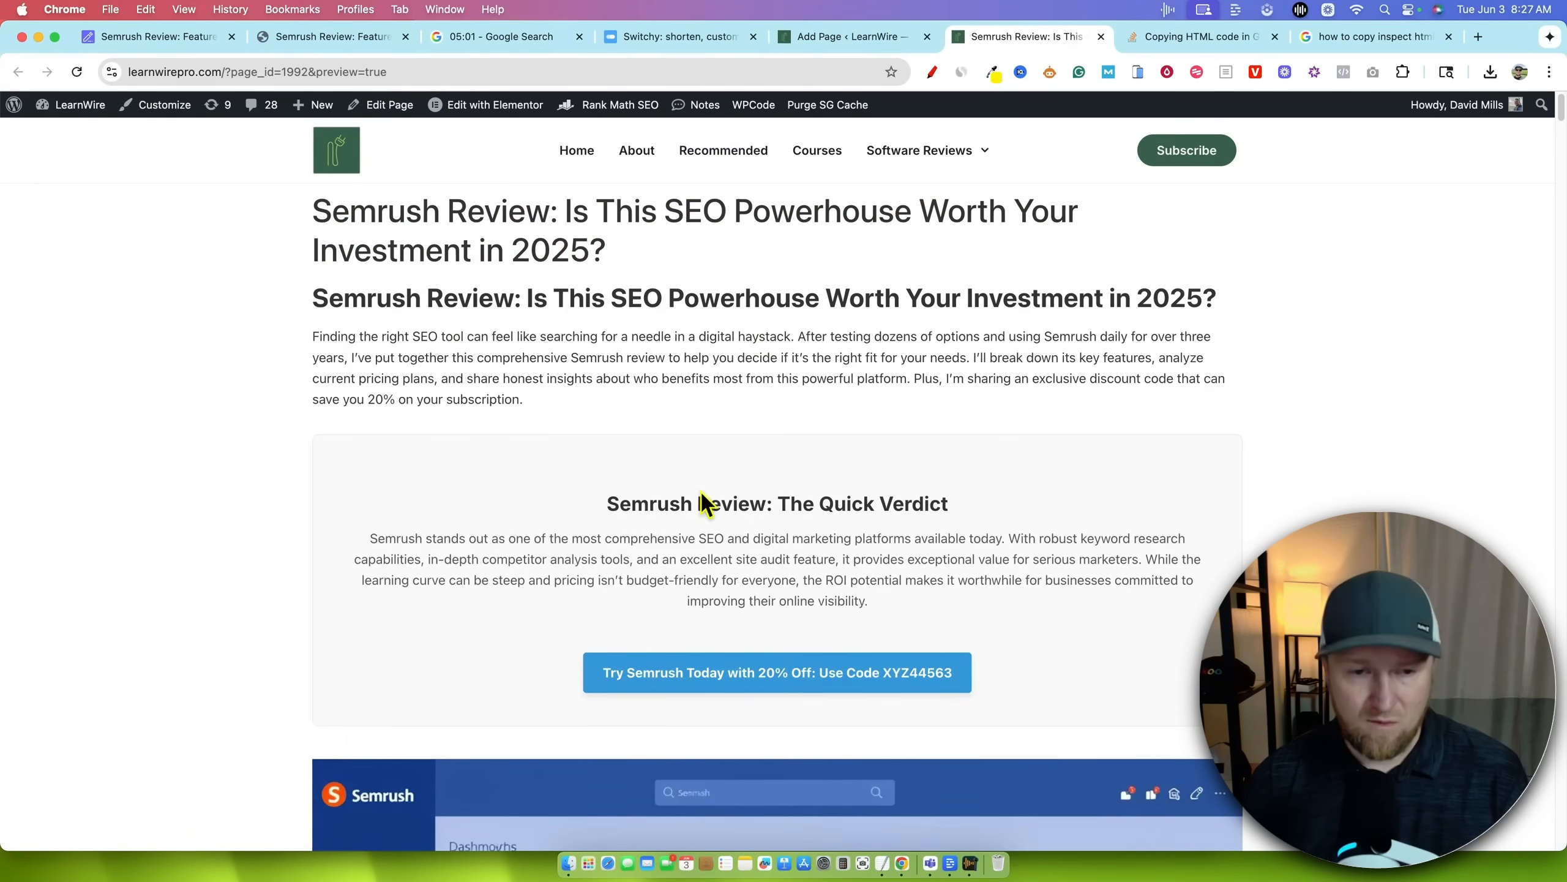
pyautogui.scroll(-5, 701, 494)
pyautogui.scroll(5, 434, 357)
pyautogui.scroll(-1, 424, 413)
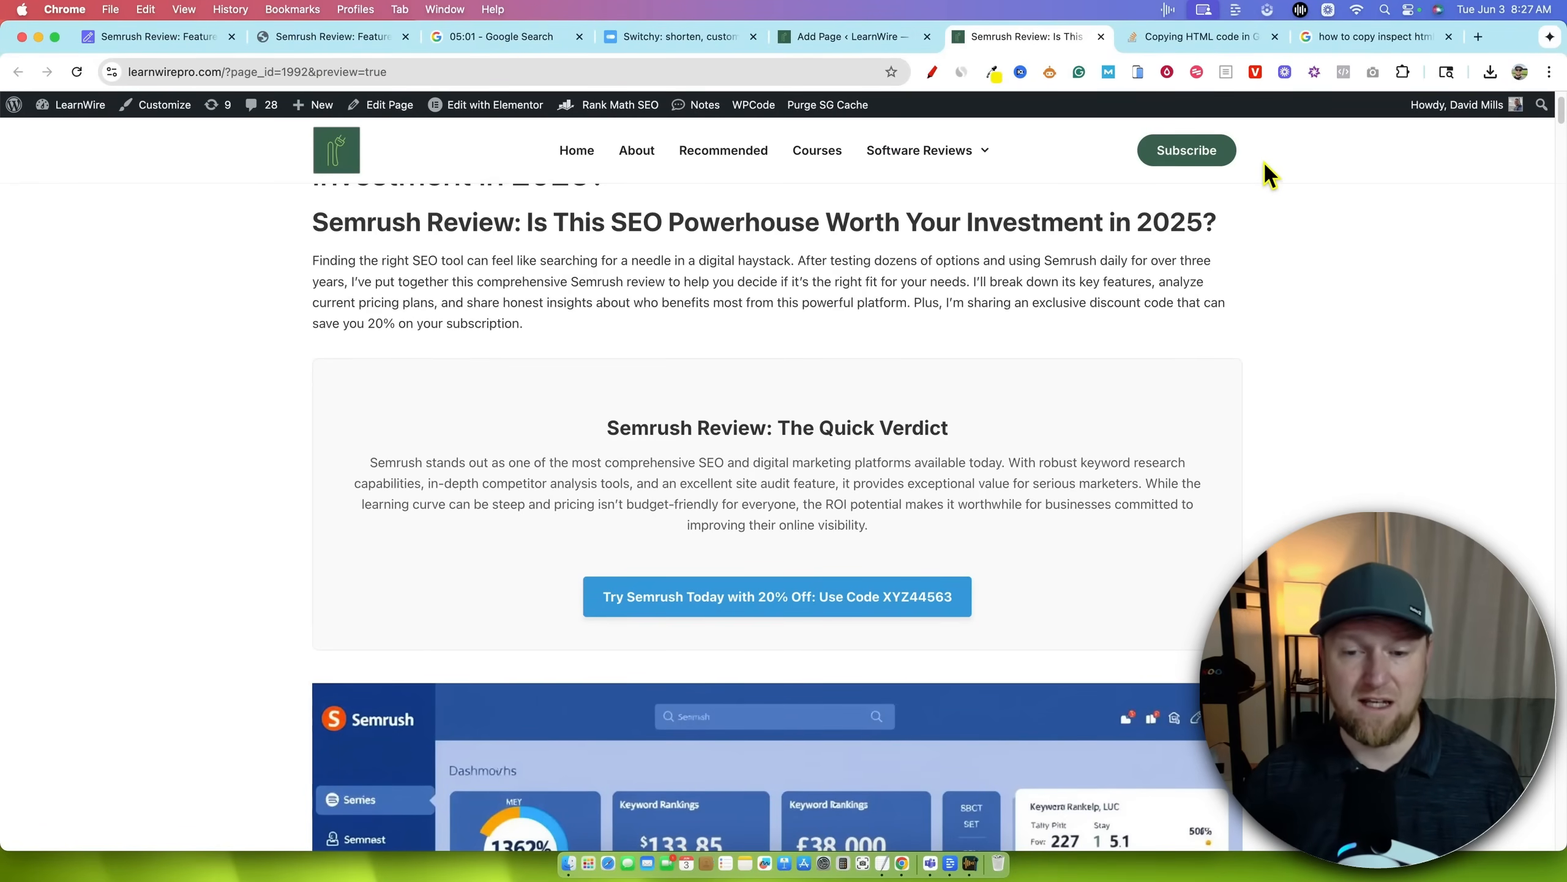
pyautogui.scroll(-1, 976, 493)
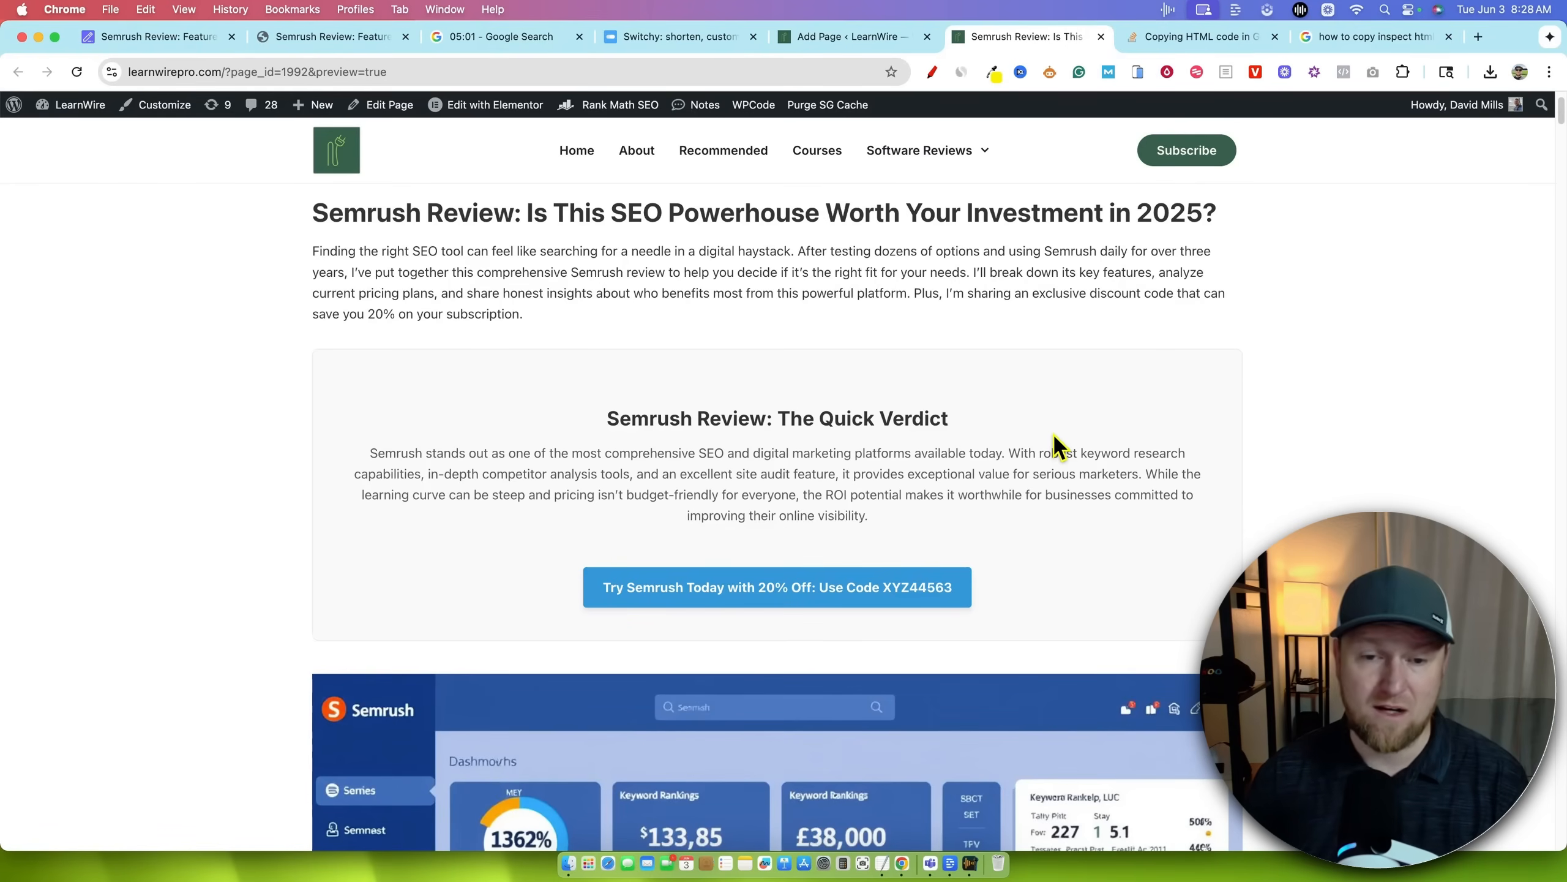
pyautogui.scroll(-5, 1056, 444)
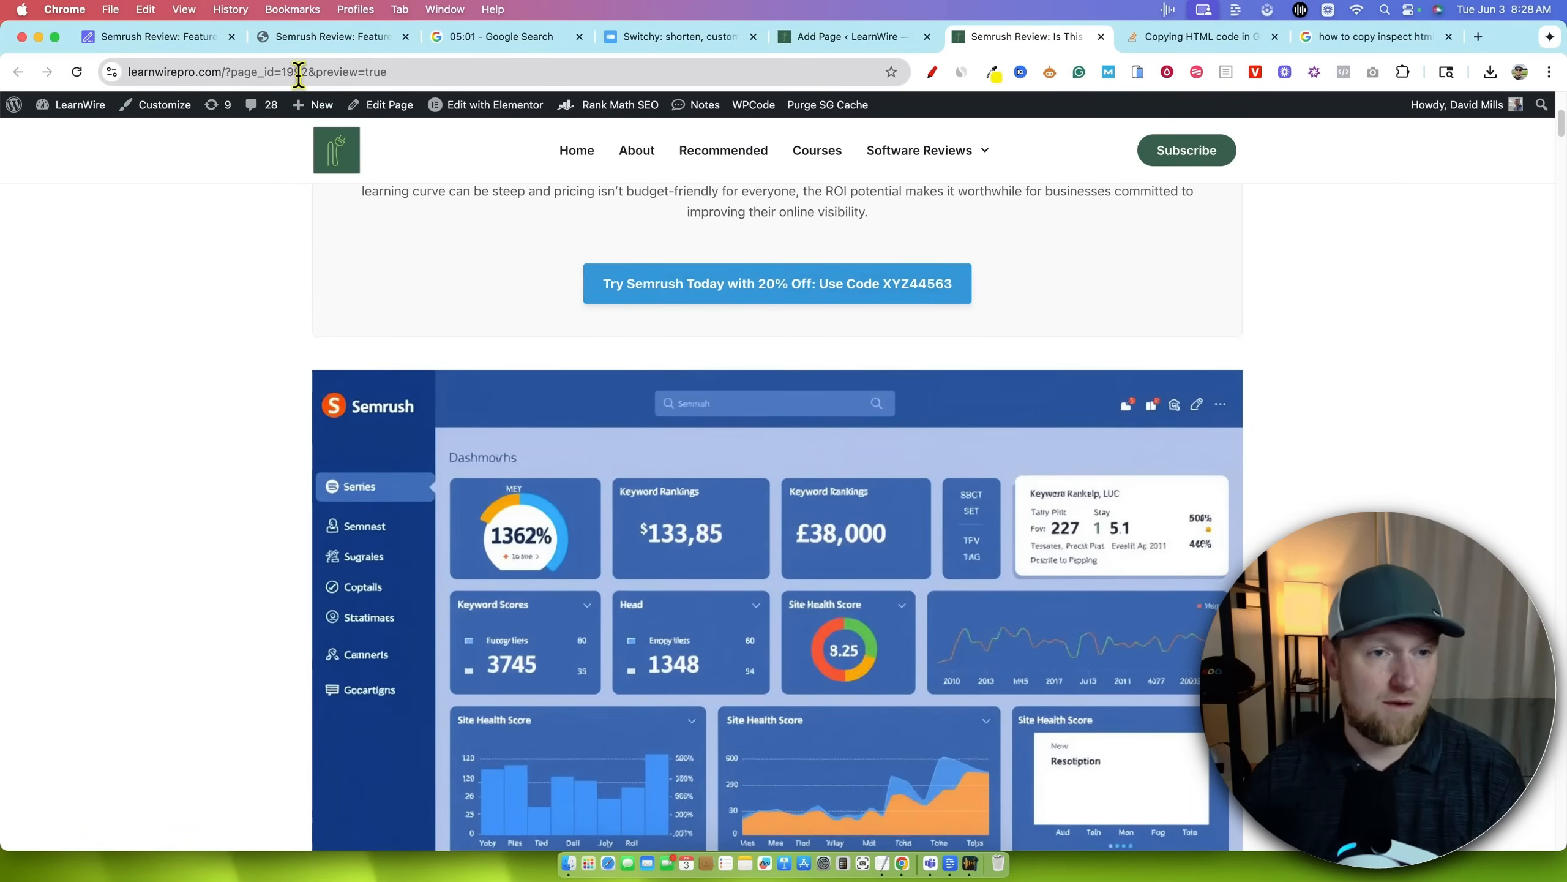
# - Review the rest of the Semrush review in the WordPress preview, from the dashboard image and pricing table to the closing image
pyautogui.scroll(-12, 978, 407)
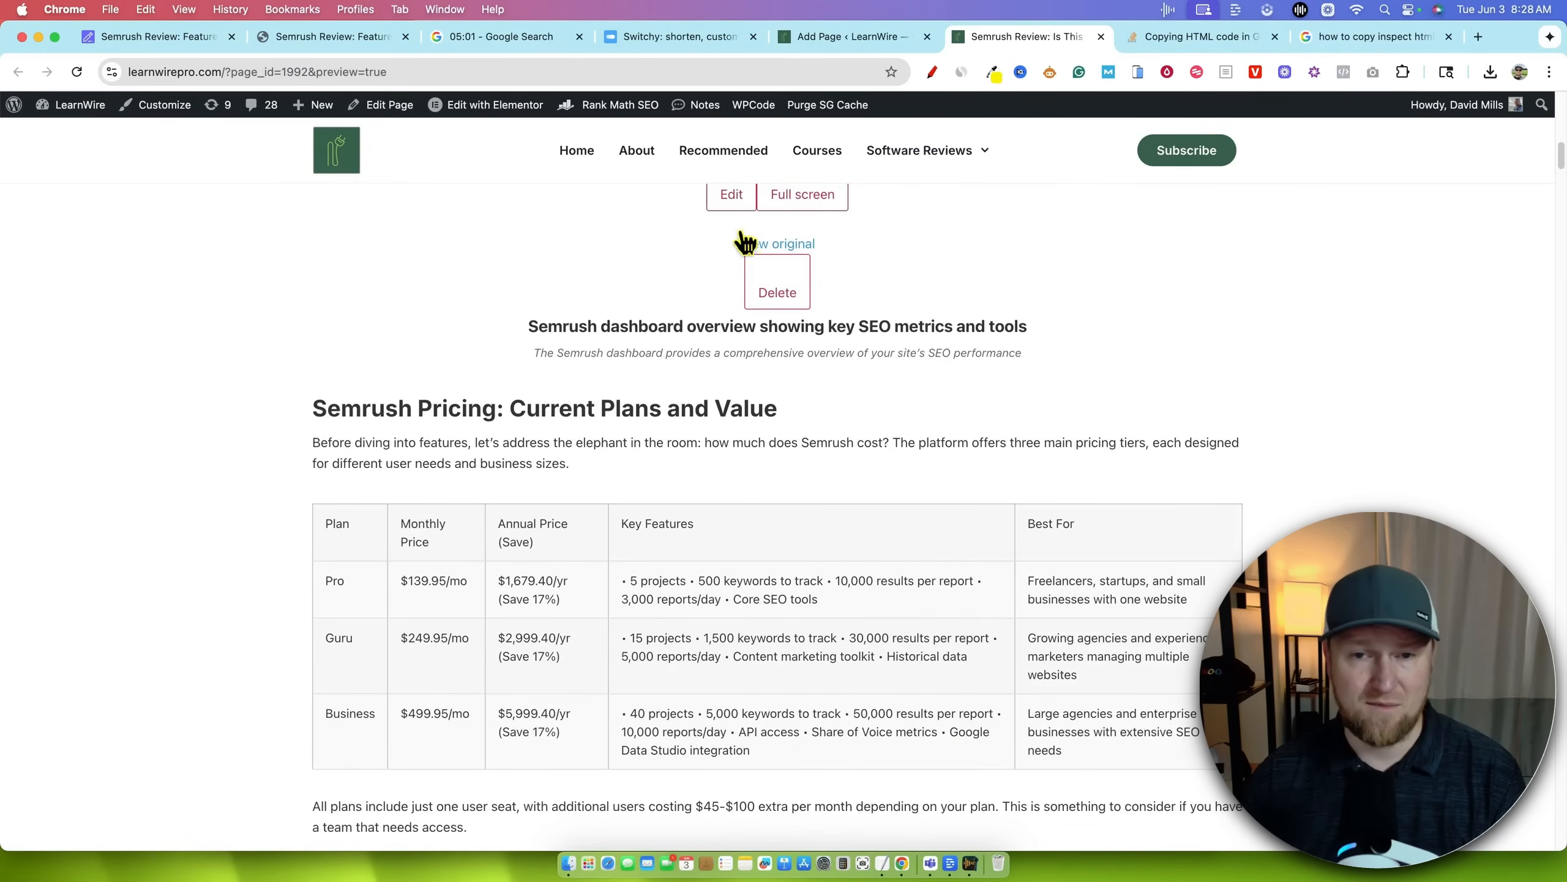
pyautogui.scroll(-3, 997, 440)
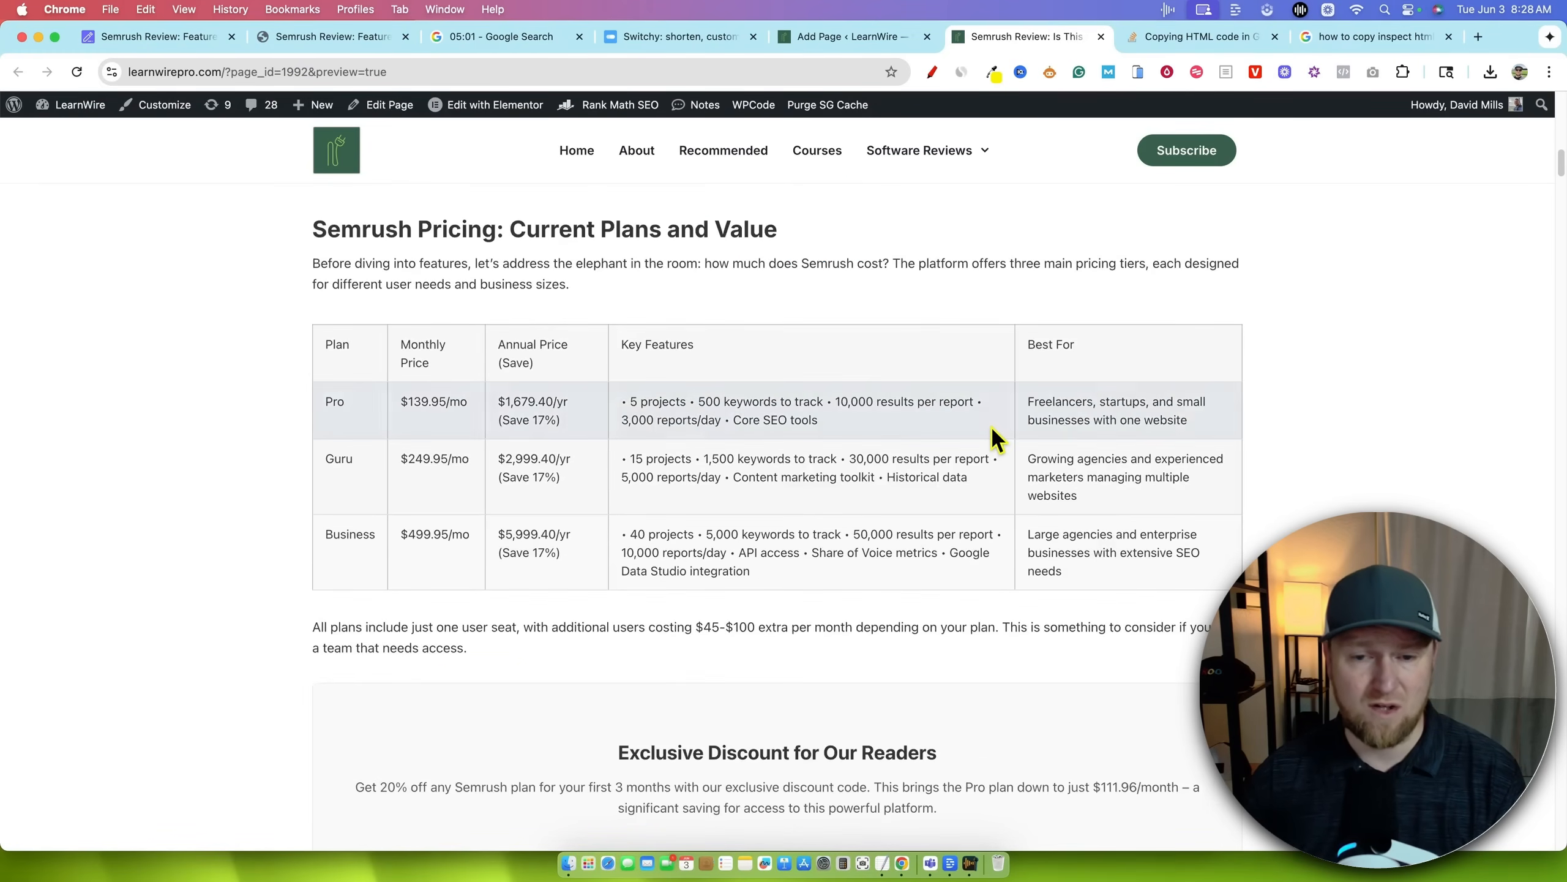
pyautogui.scroll(-10, 996, 440)
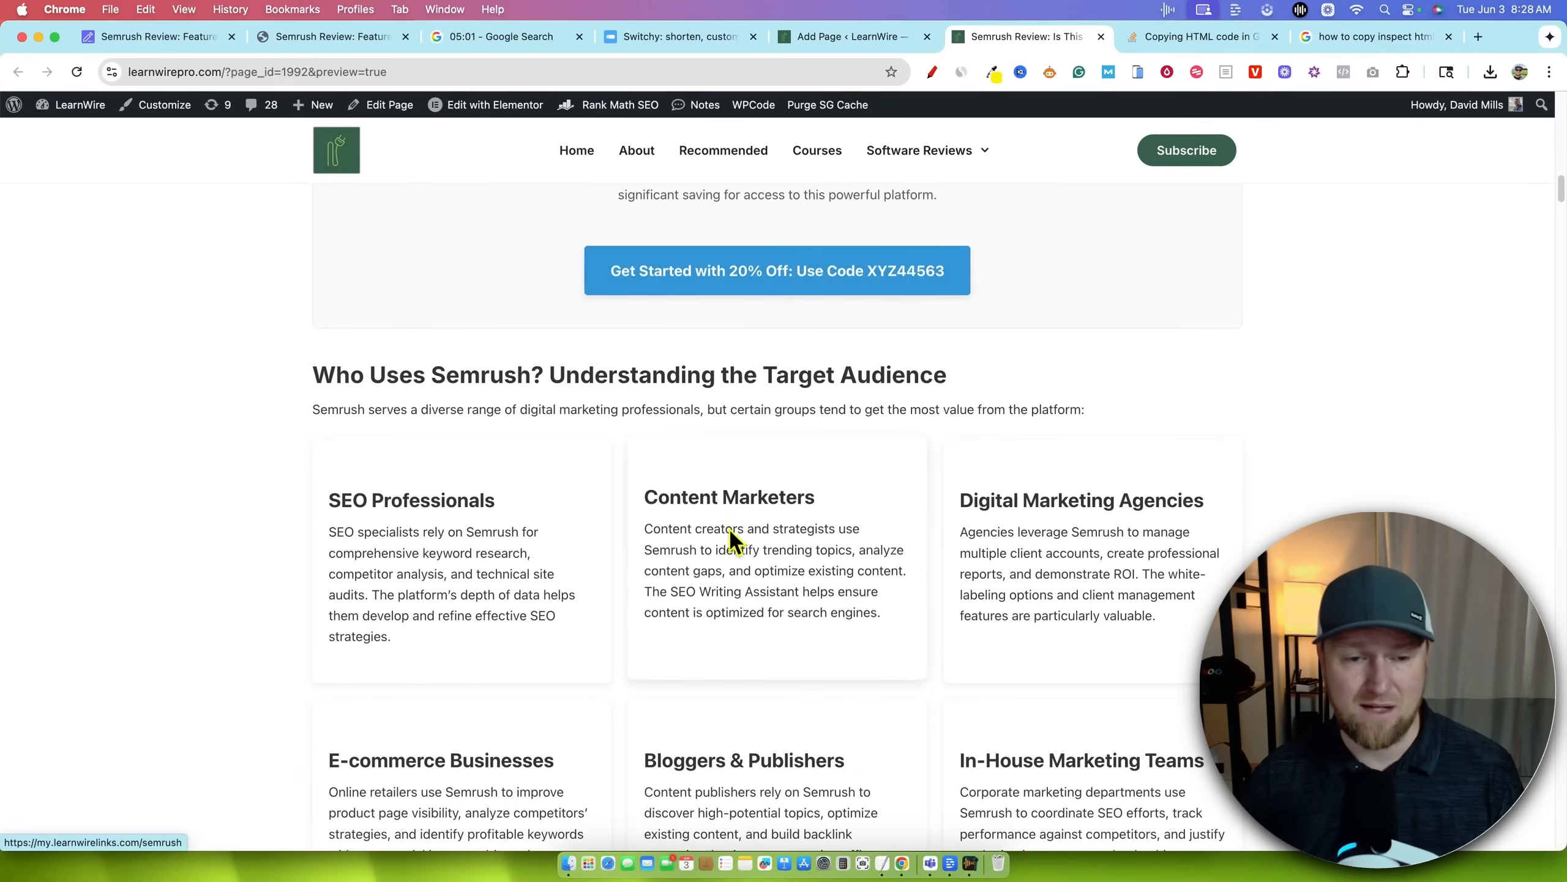
pyautogui.scroll(-8, 722, 556)
pyautogui.scroll(-10, 1066, 498)
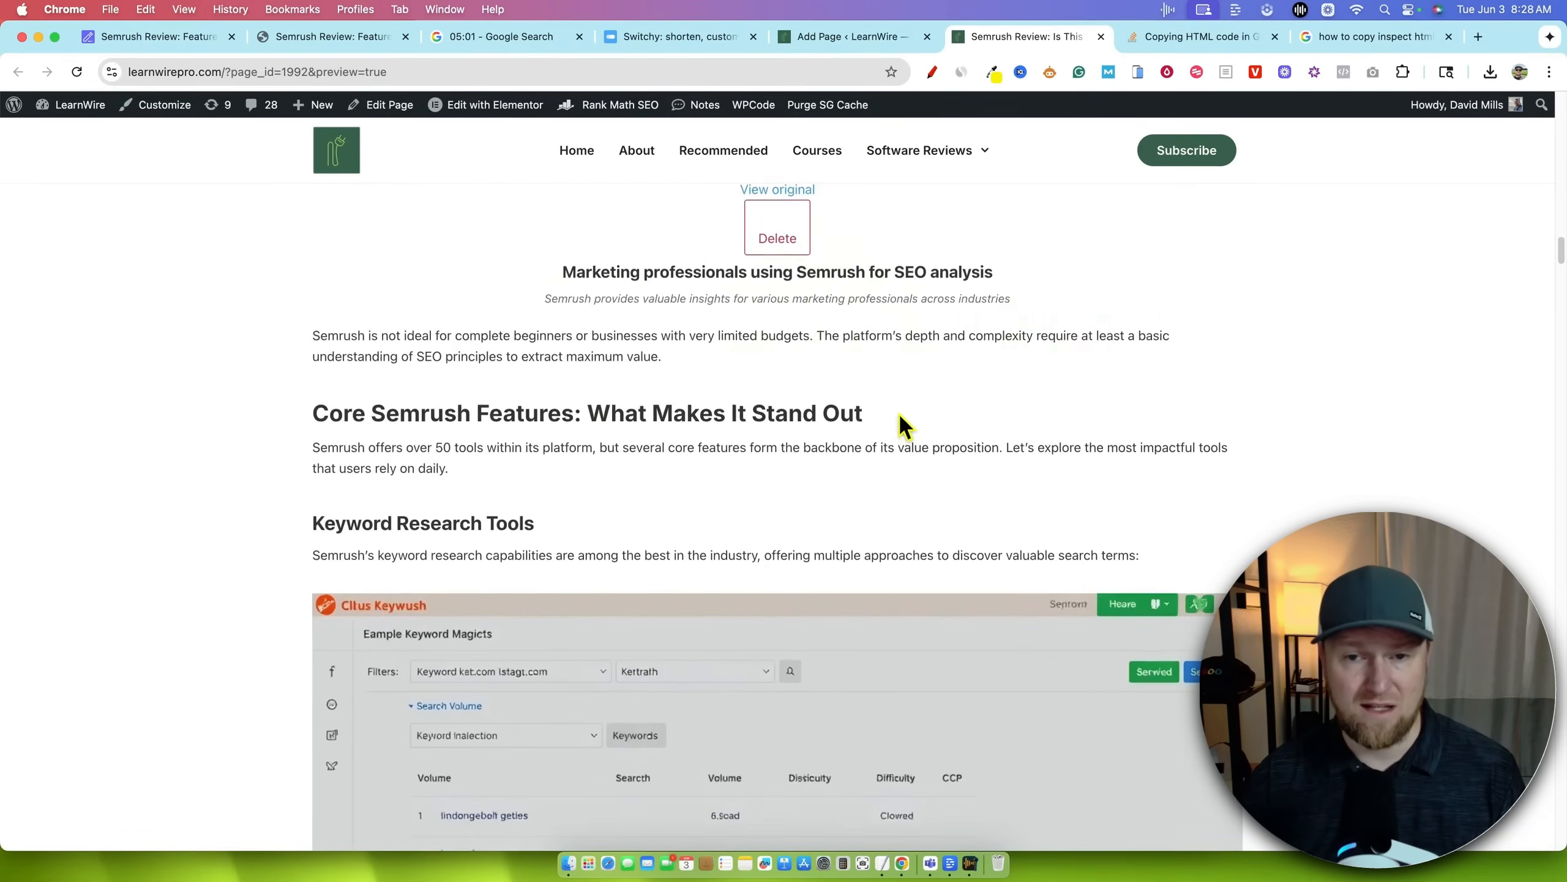
pyautogui.scroll(5, 903, 425)
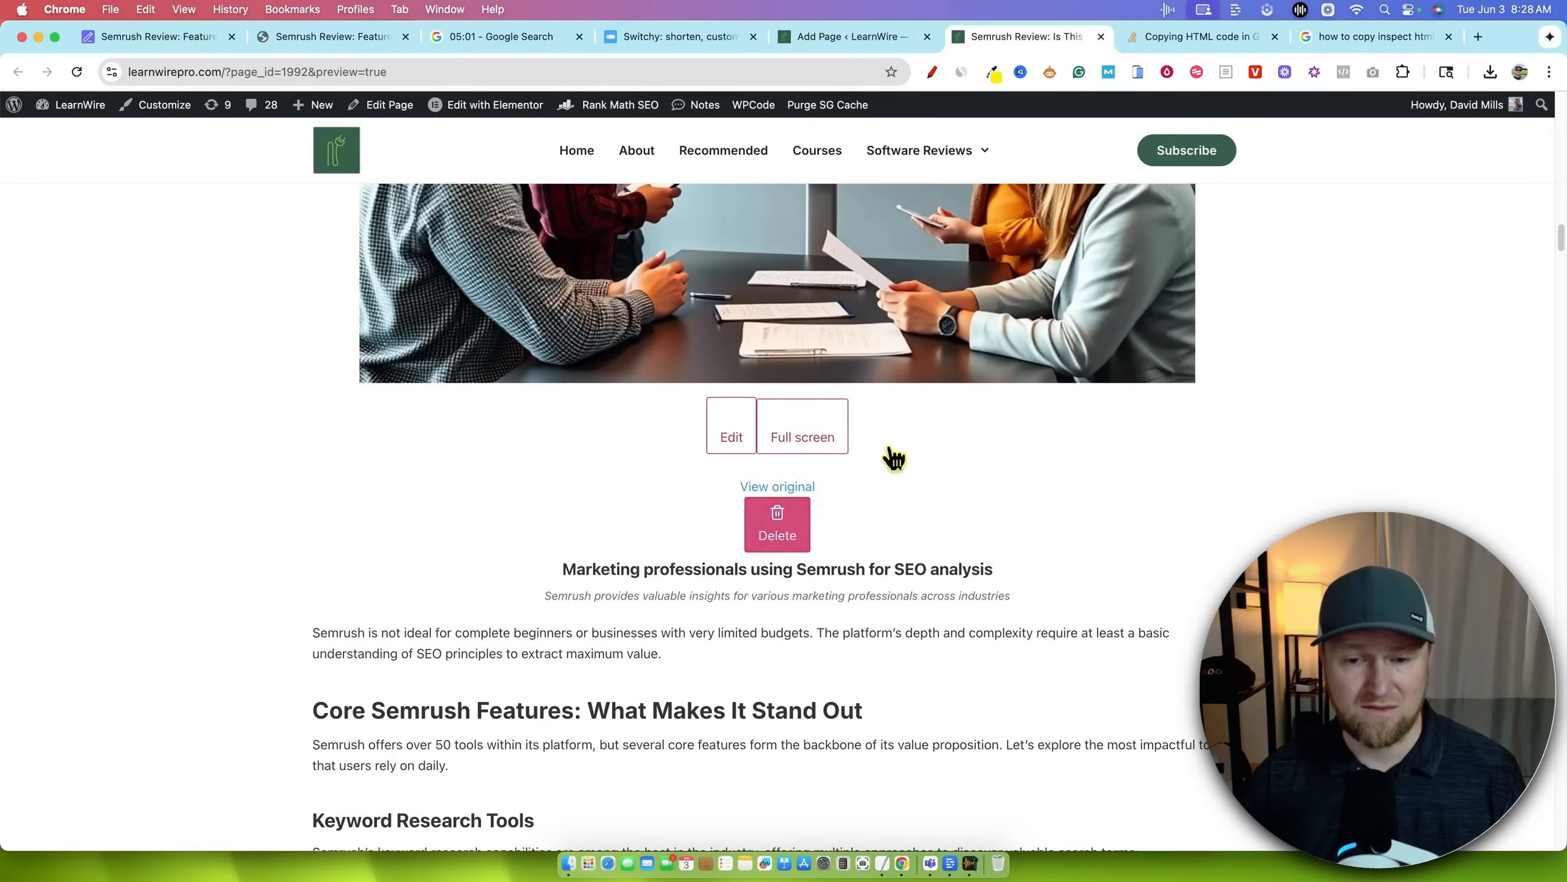
pyautogui.scroll(-20, 1211, 548)
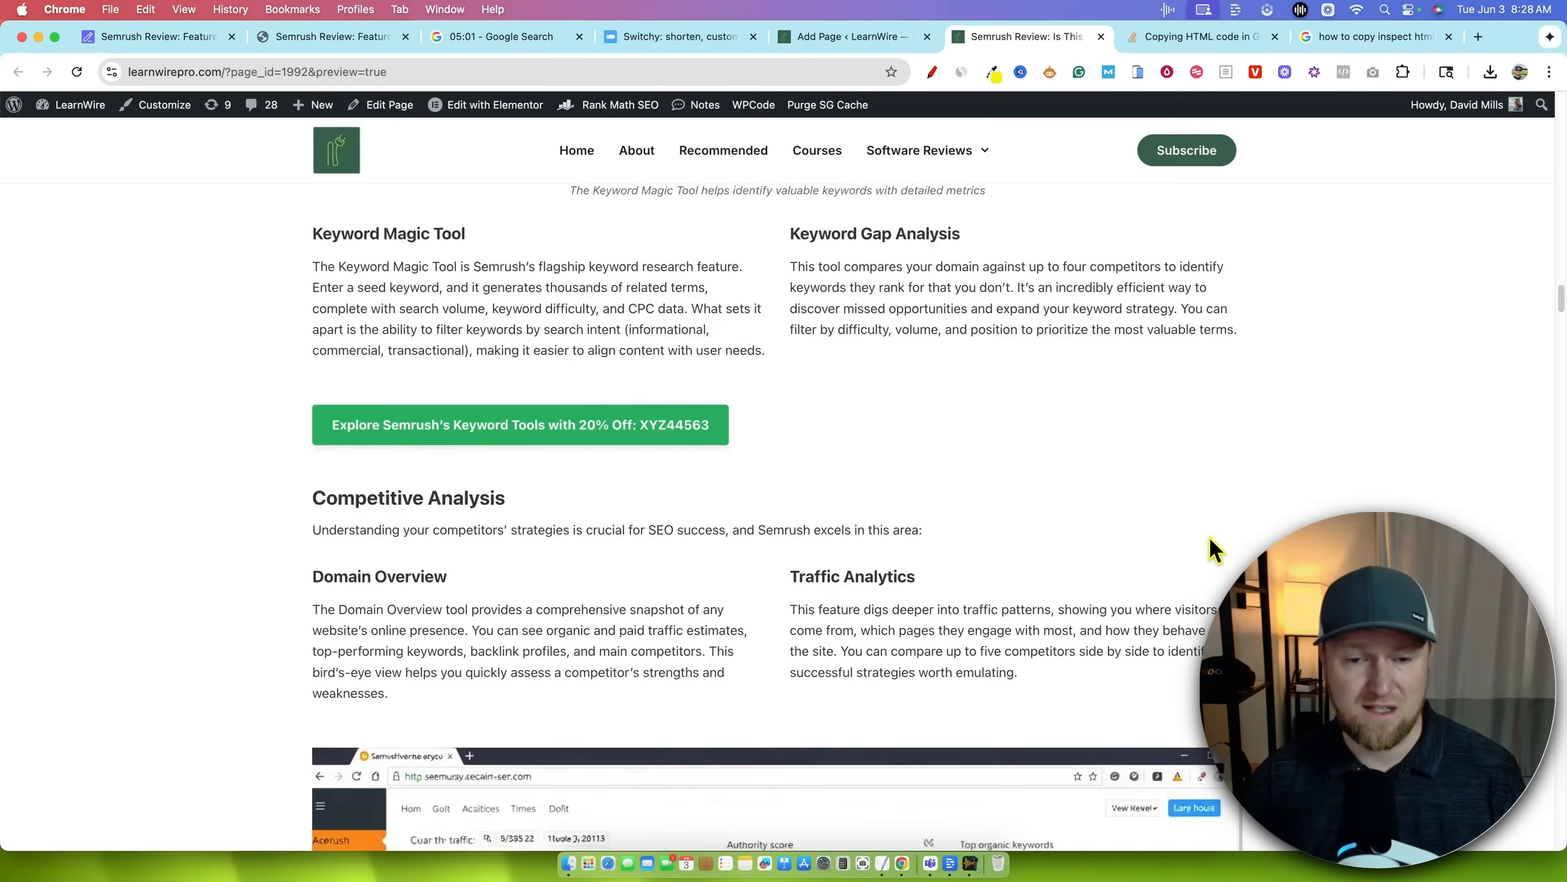
pyautogui.scroll(-20, 1210, 538)
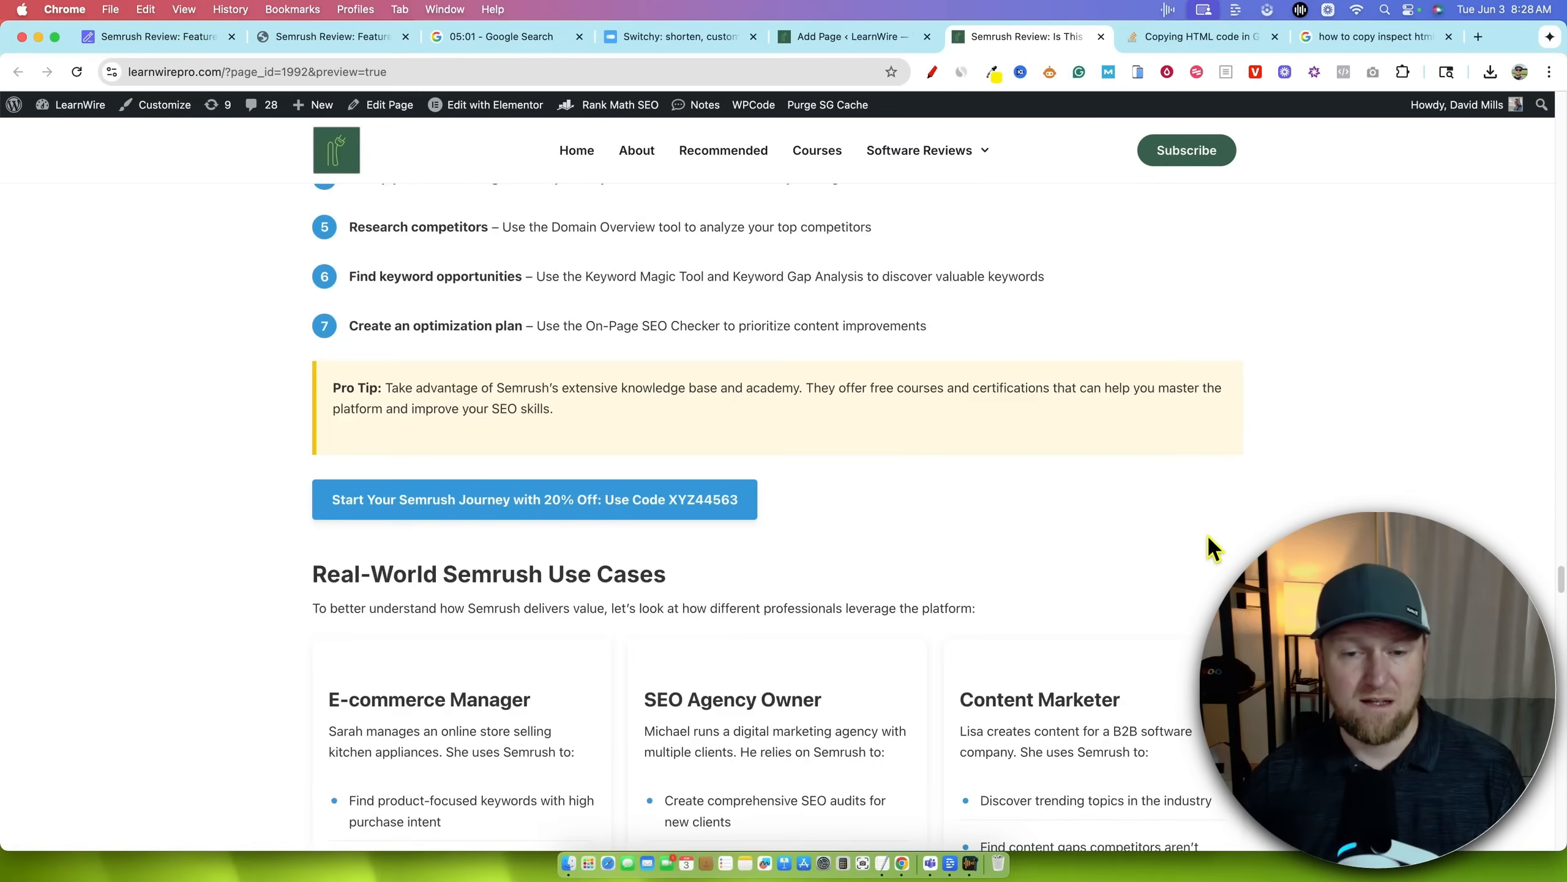
pyautogui.scroll(-20, 1207, 534)
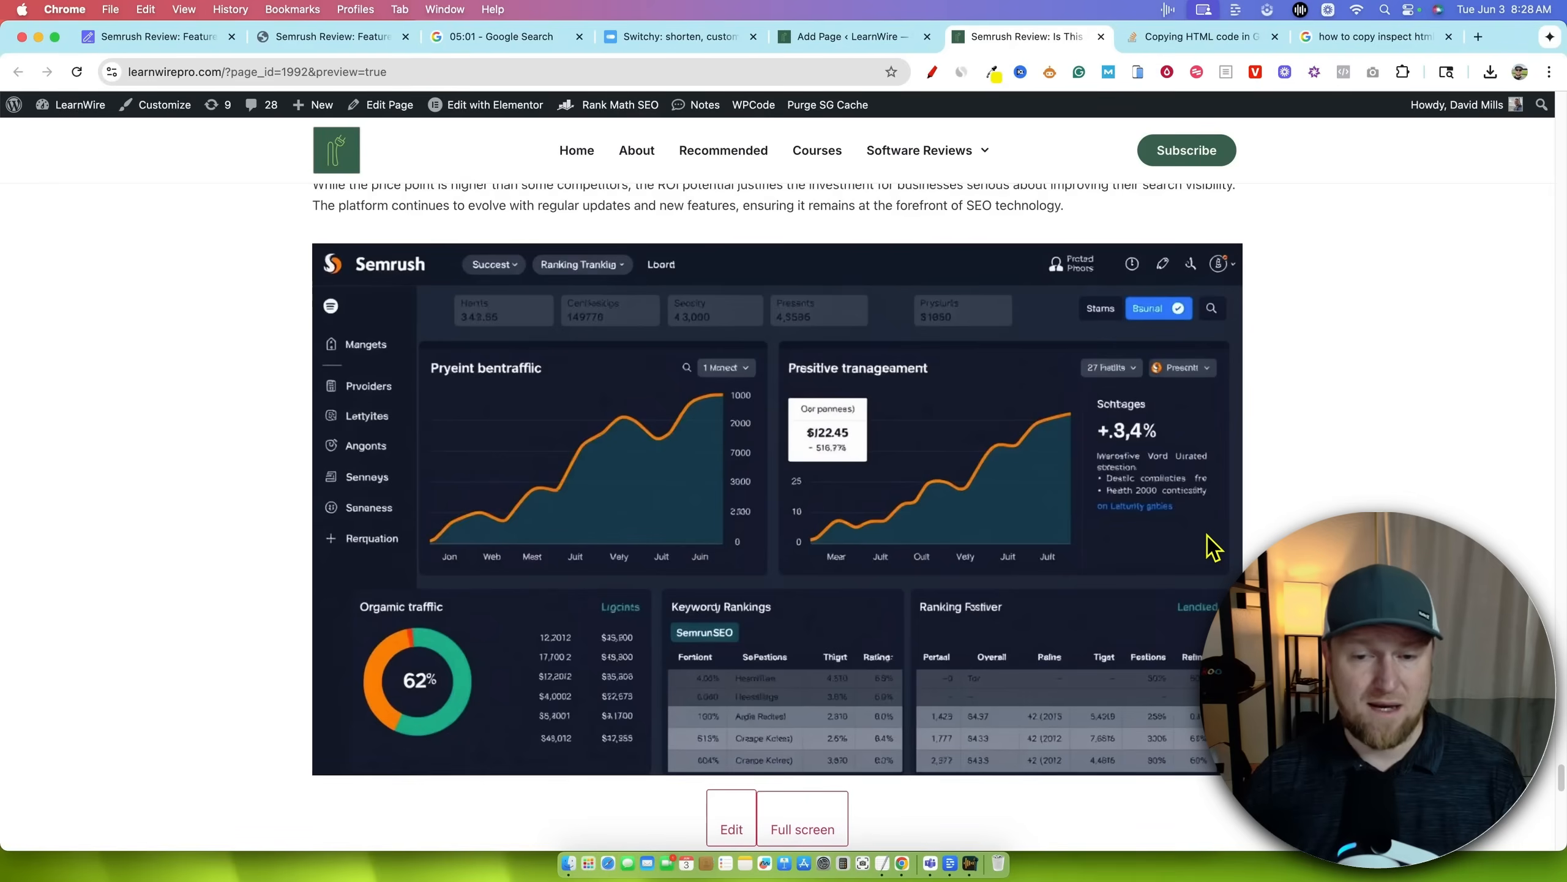
pyautogui.scroll(20, 1207, 534)
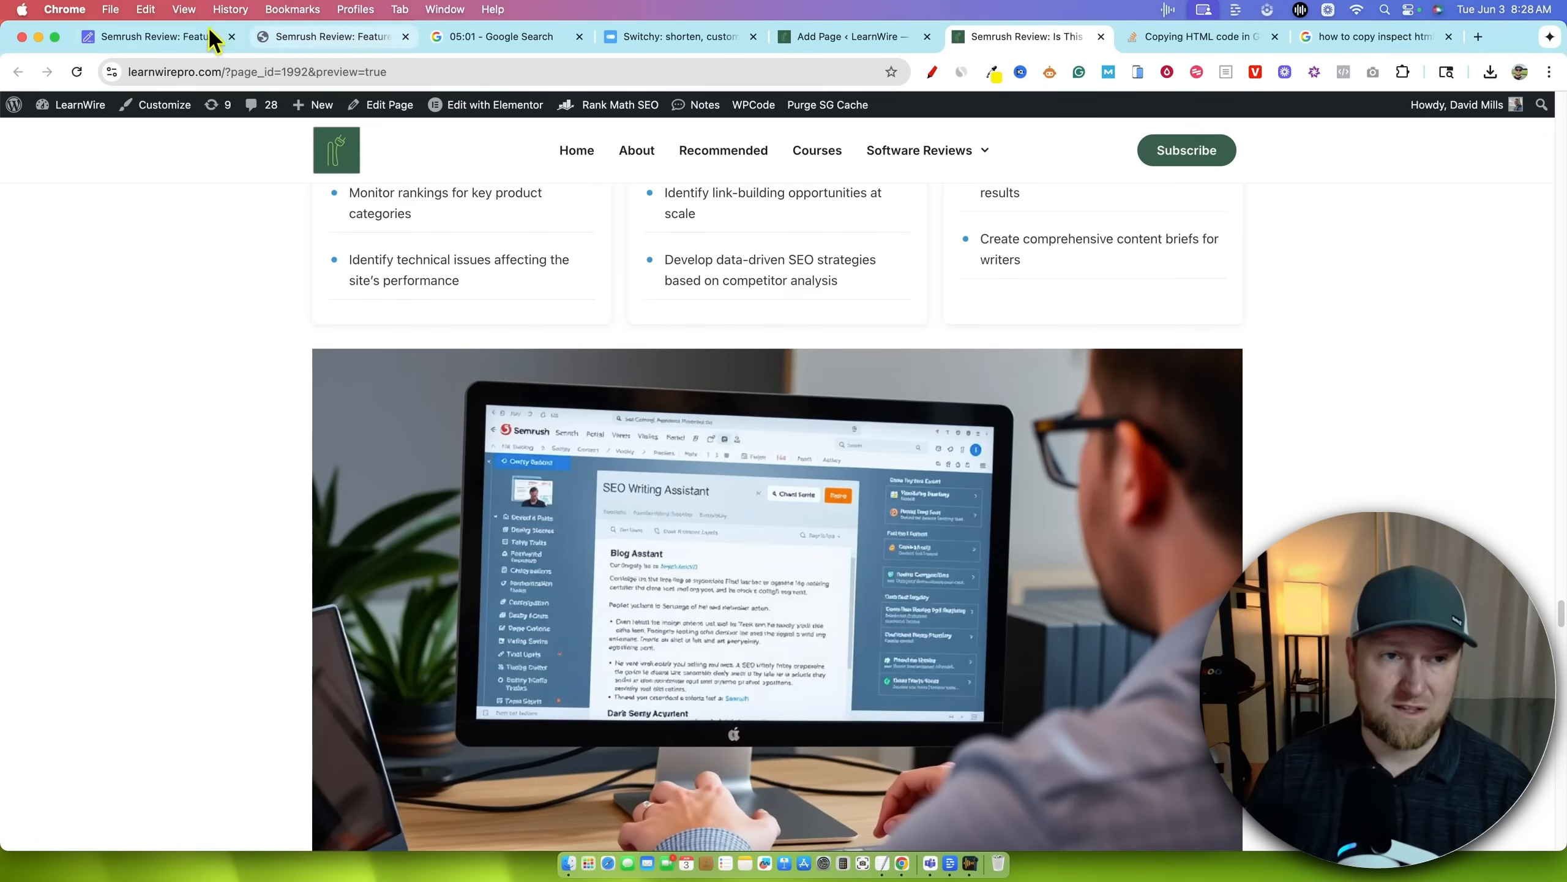
# - Return to the Semrush review in SEO Writing, close the export options, and look over its Content Score and Structure figures
pyautogui.click(325, 38)
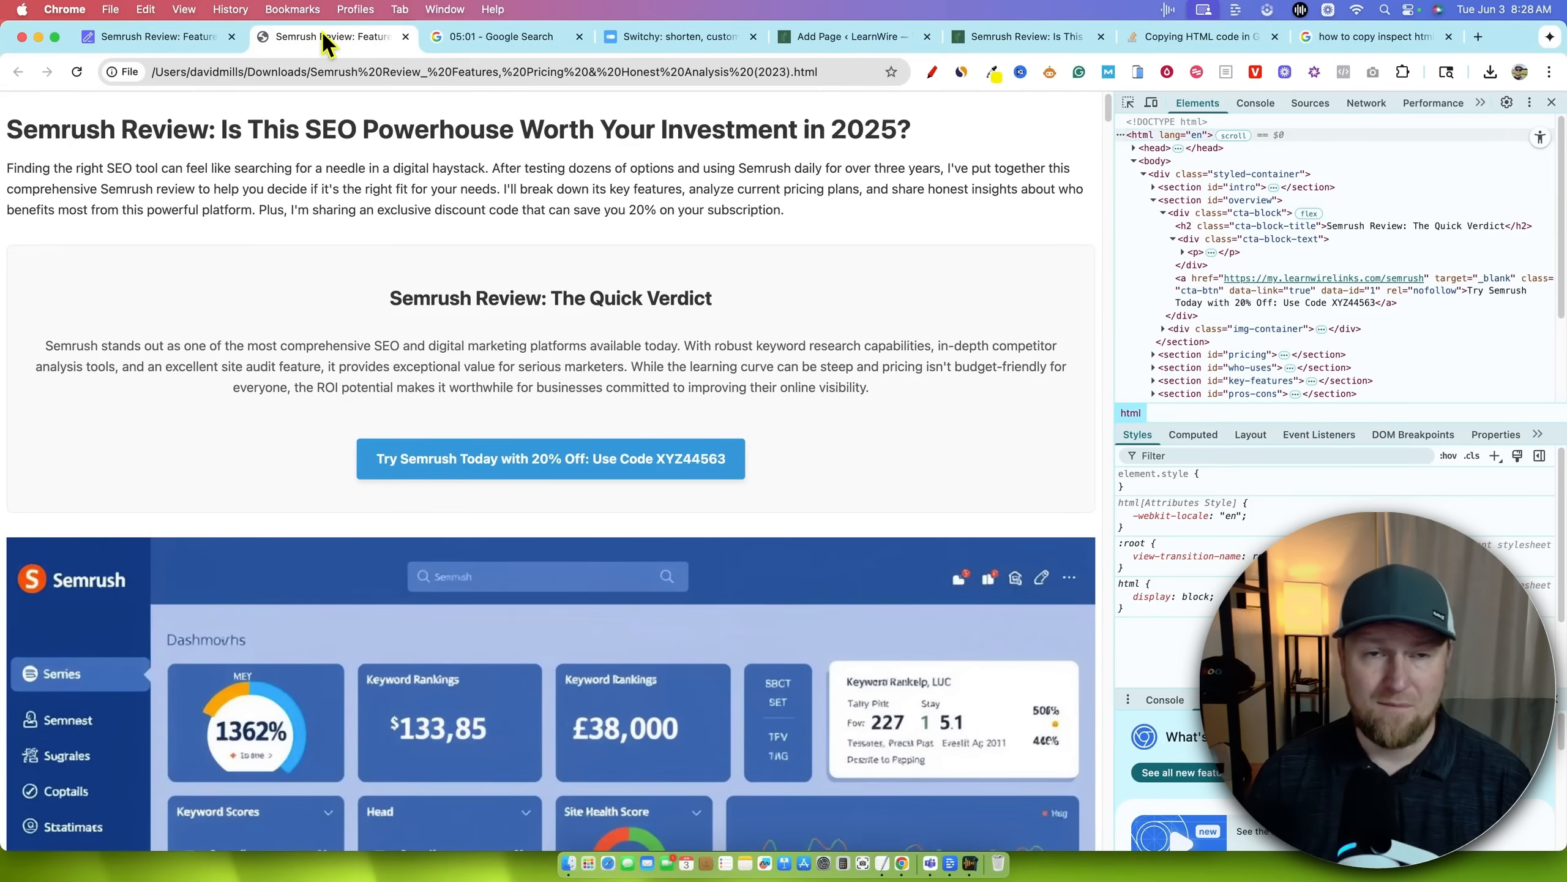
pyautogui.click(206, 35)
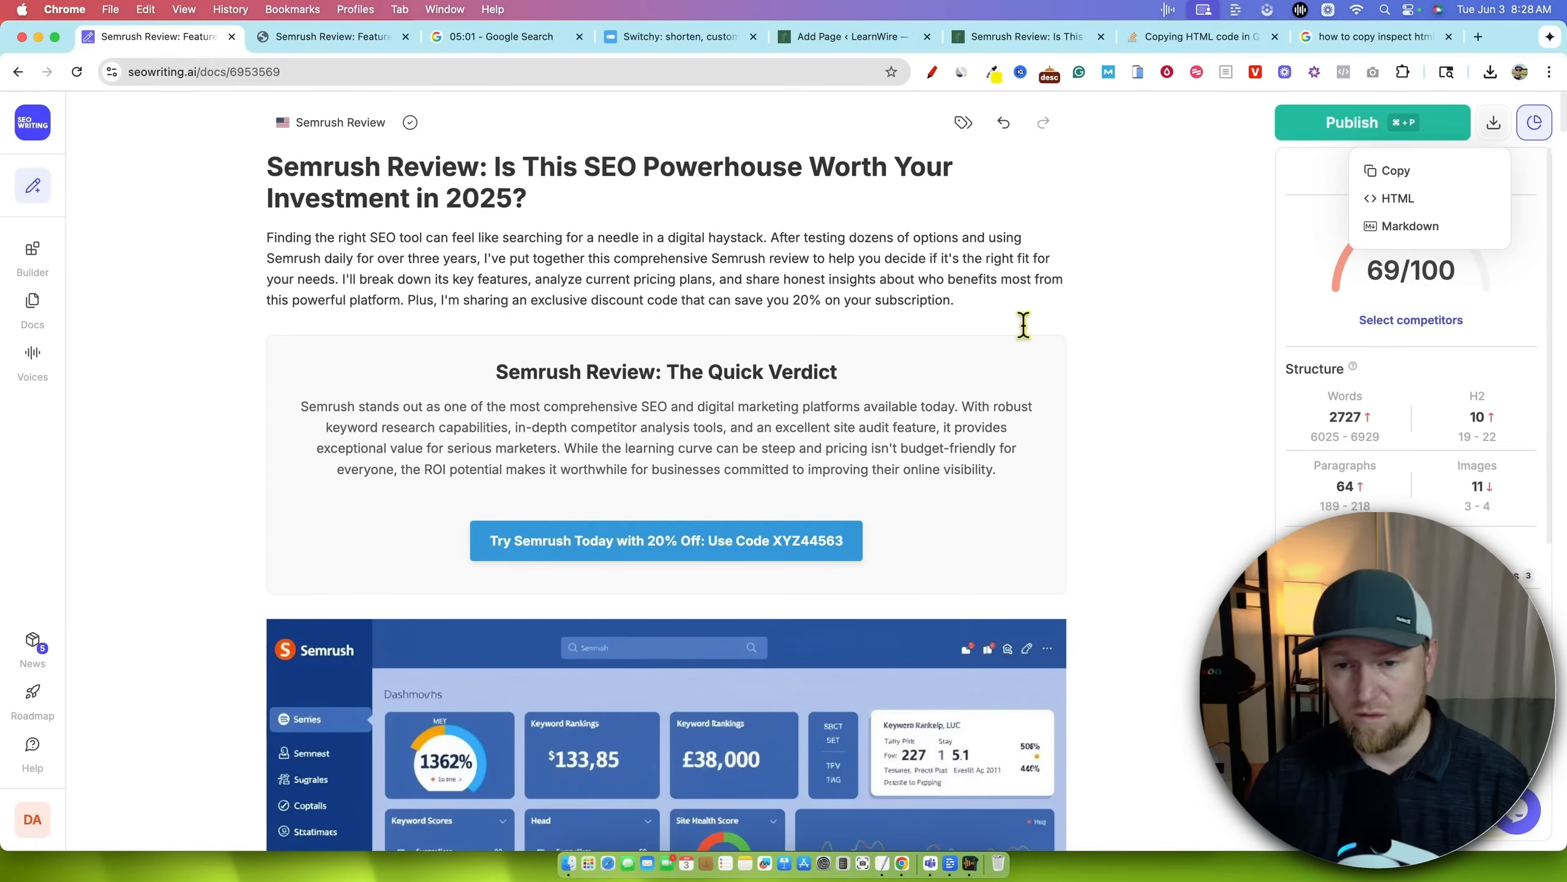
pyautogui.scroll(-20, 710, 640)
pyautogui.scroll(20, 764, 501)
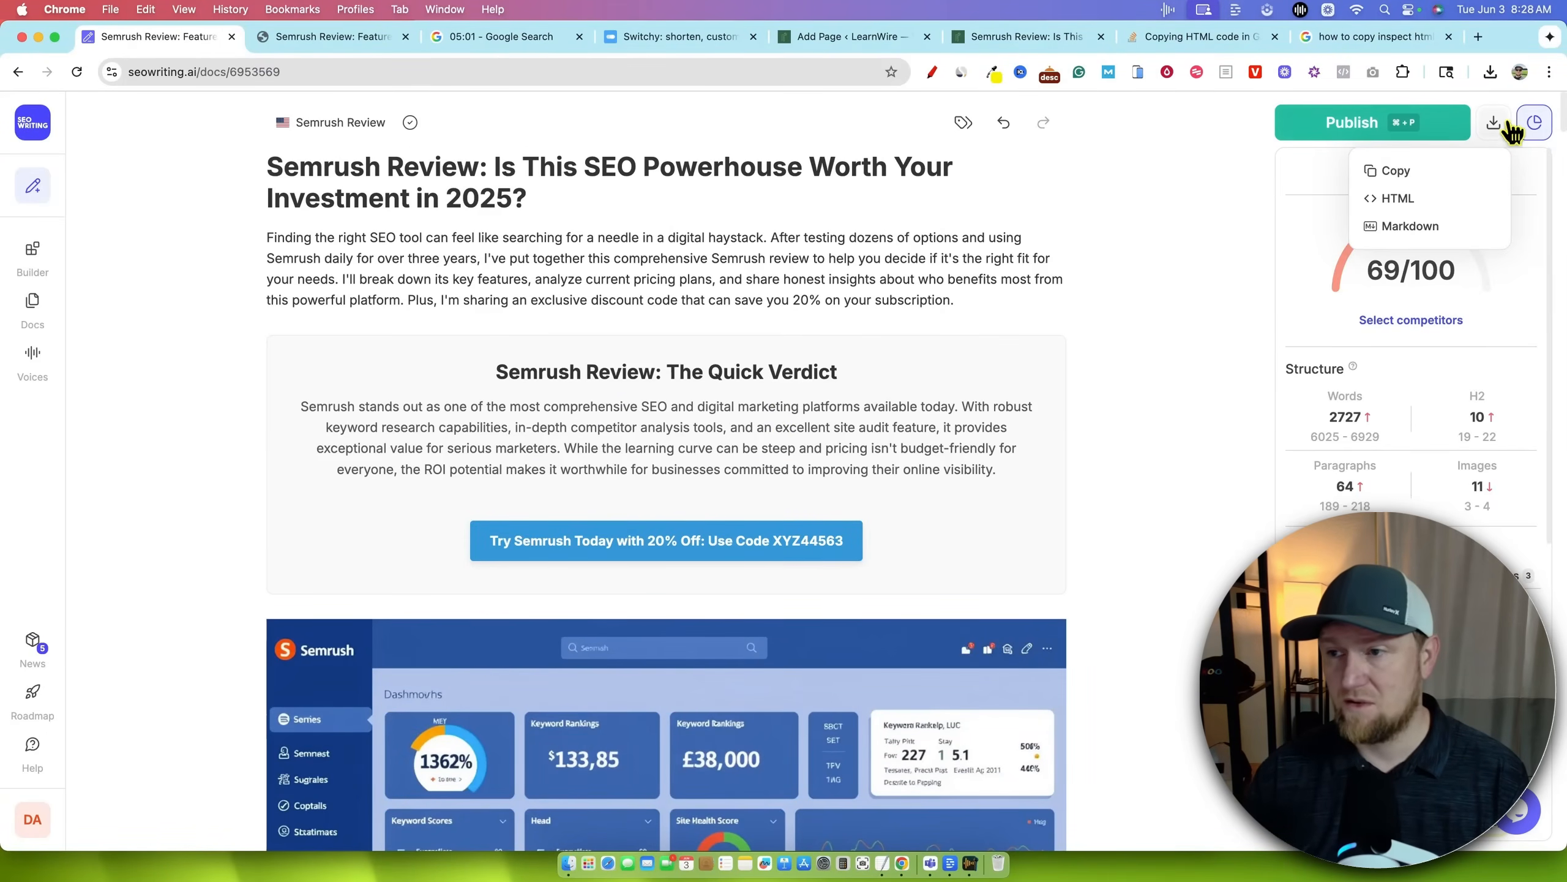
pyautogui.click(1536, 123)
pyautogui.click(1538, 123)
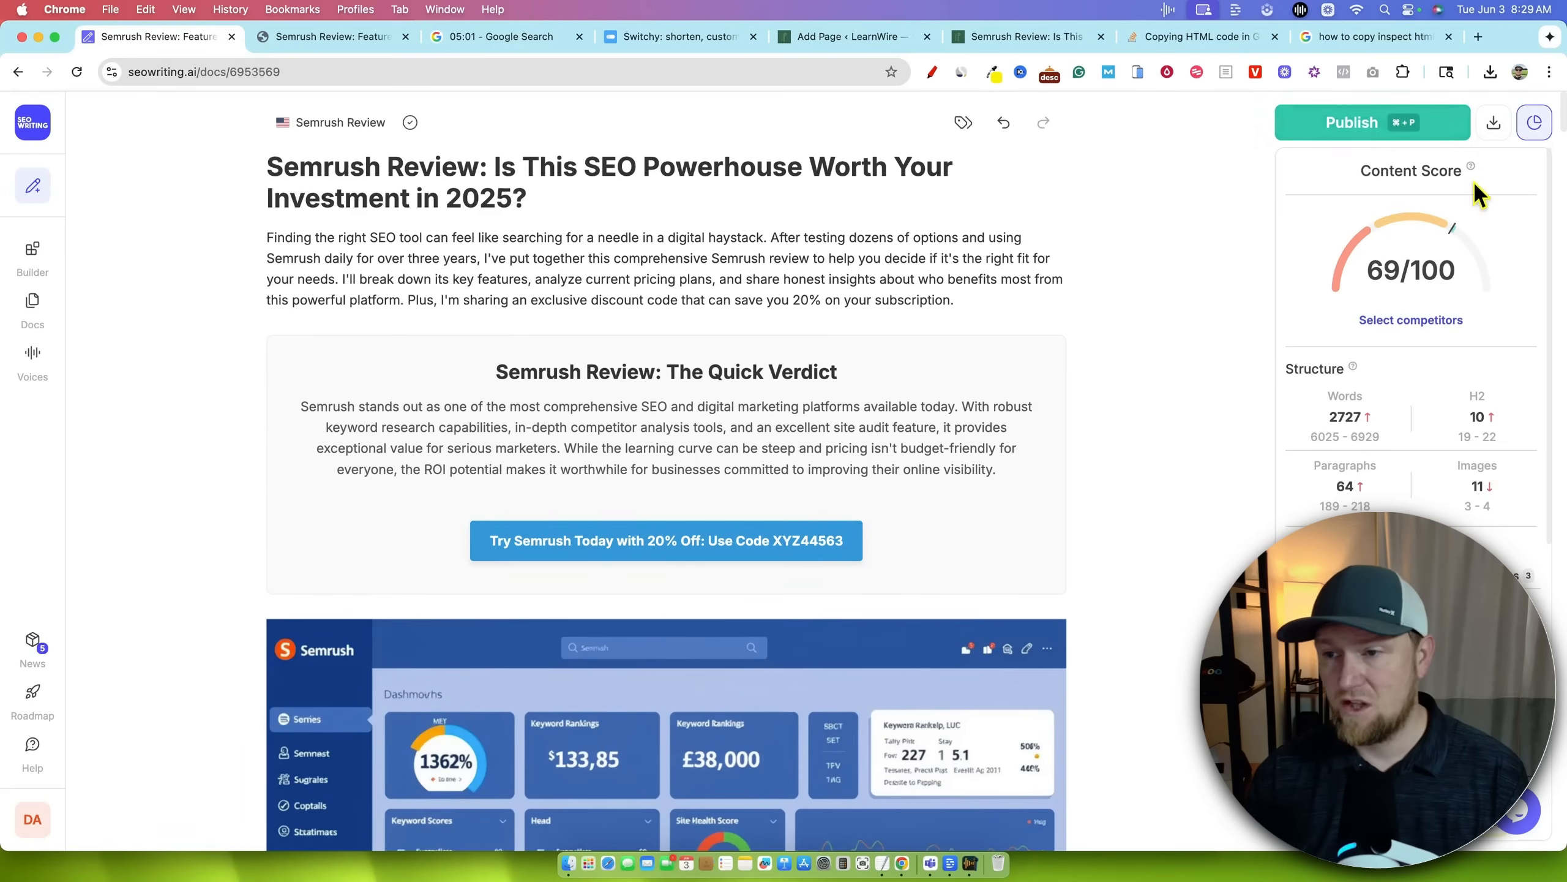
pyautogui.scroll(-20, 1421, 494)
pyautogui.scroll(20, 1421, 495)
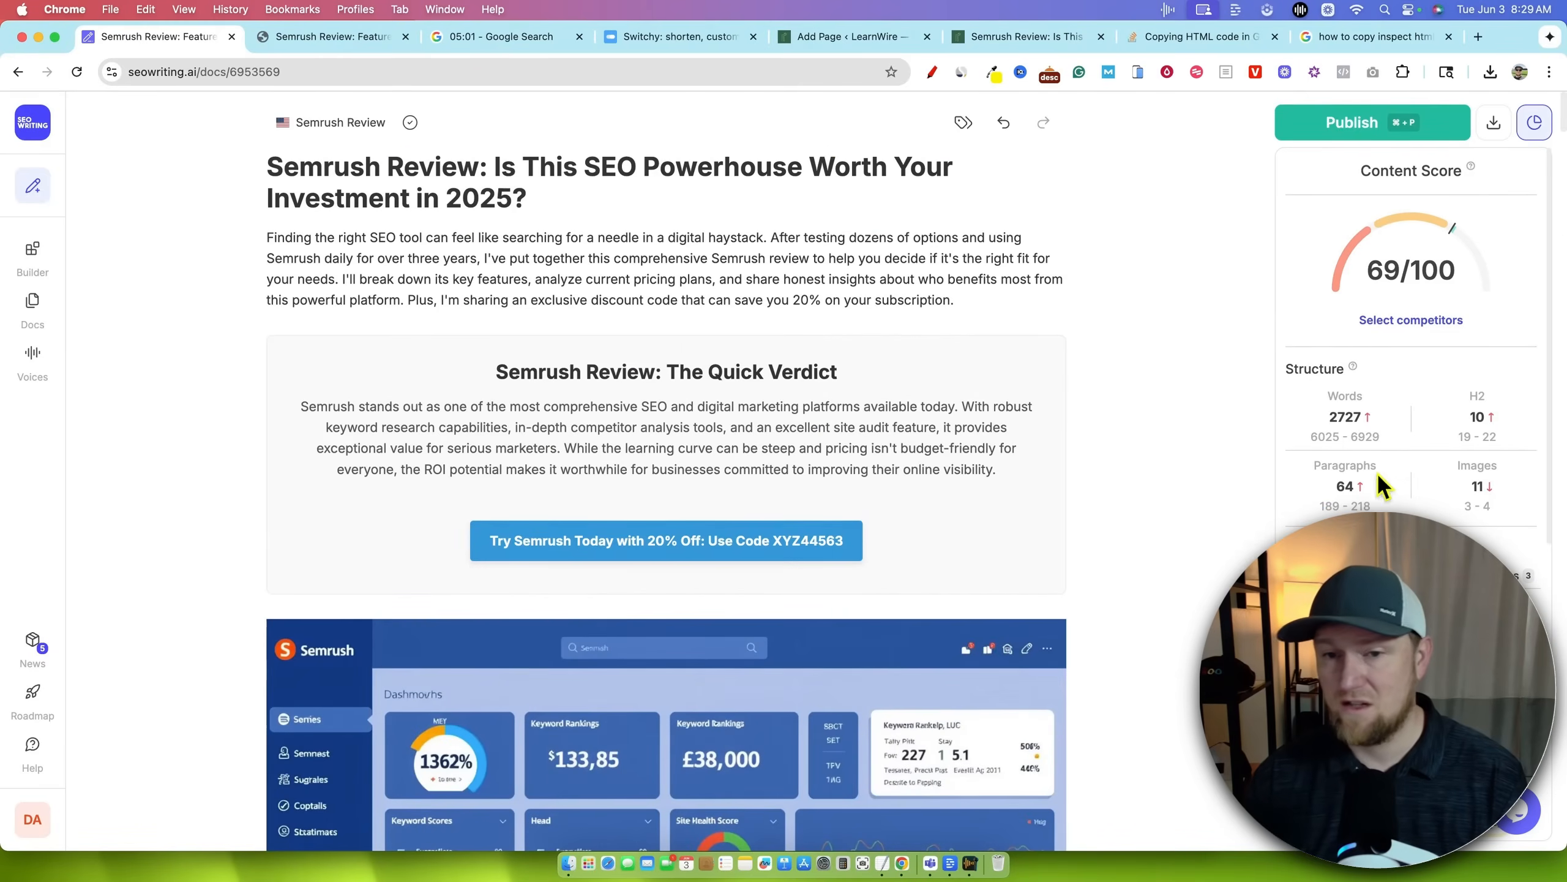
pyautogui.moveTo(765, 469); pyautogui.dragTo(763, 448)
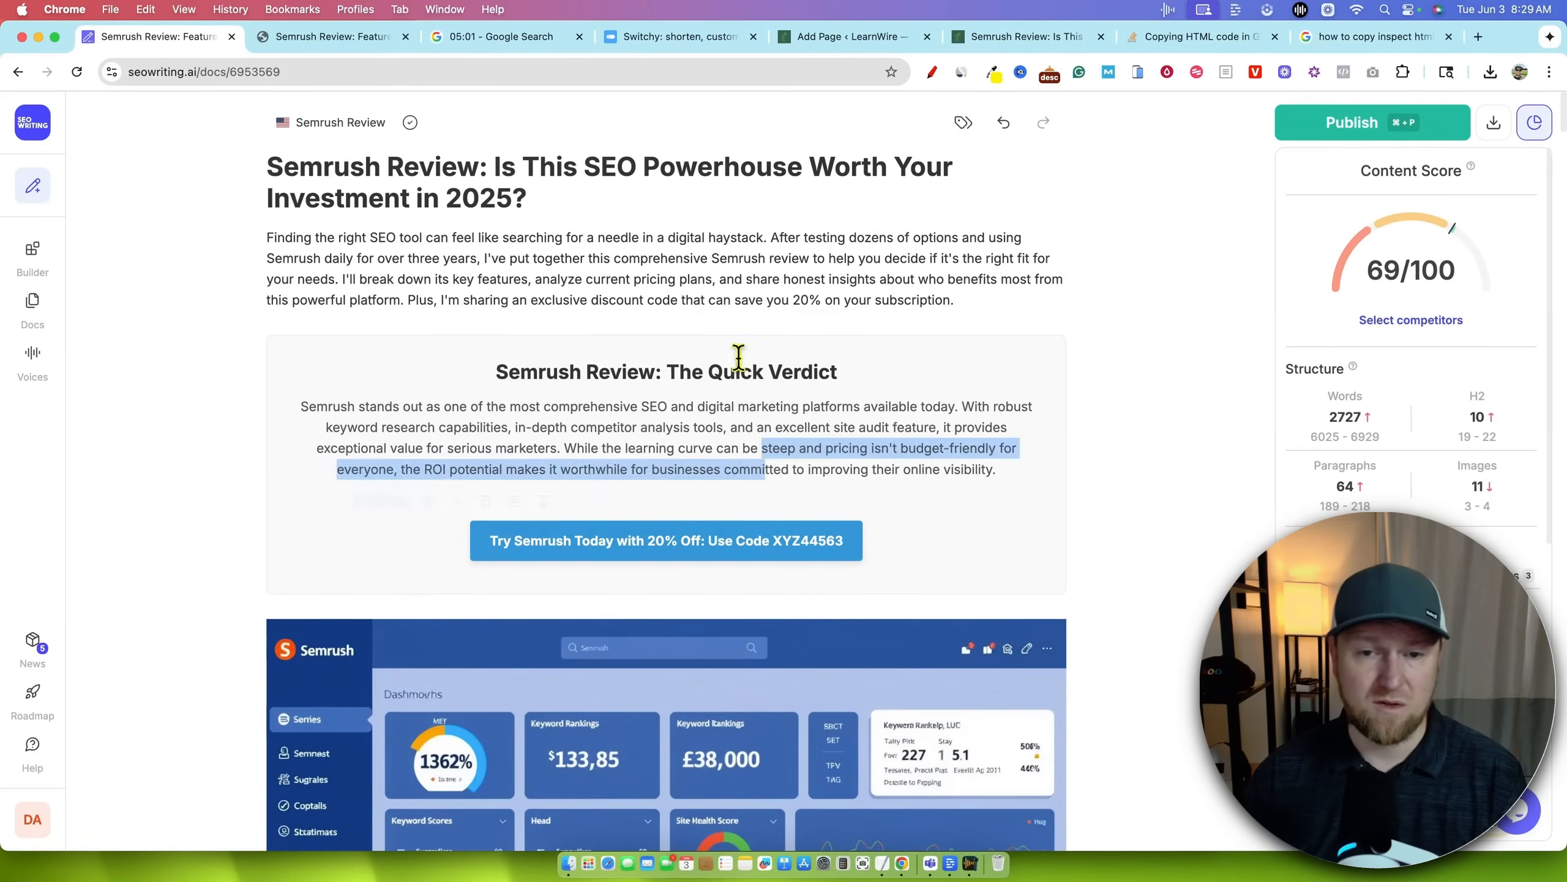
pyautogui.click(738, 357)
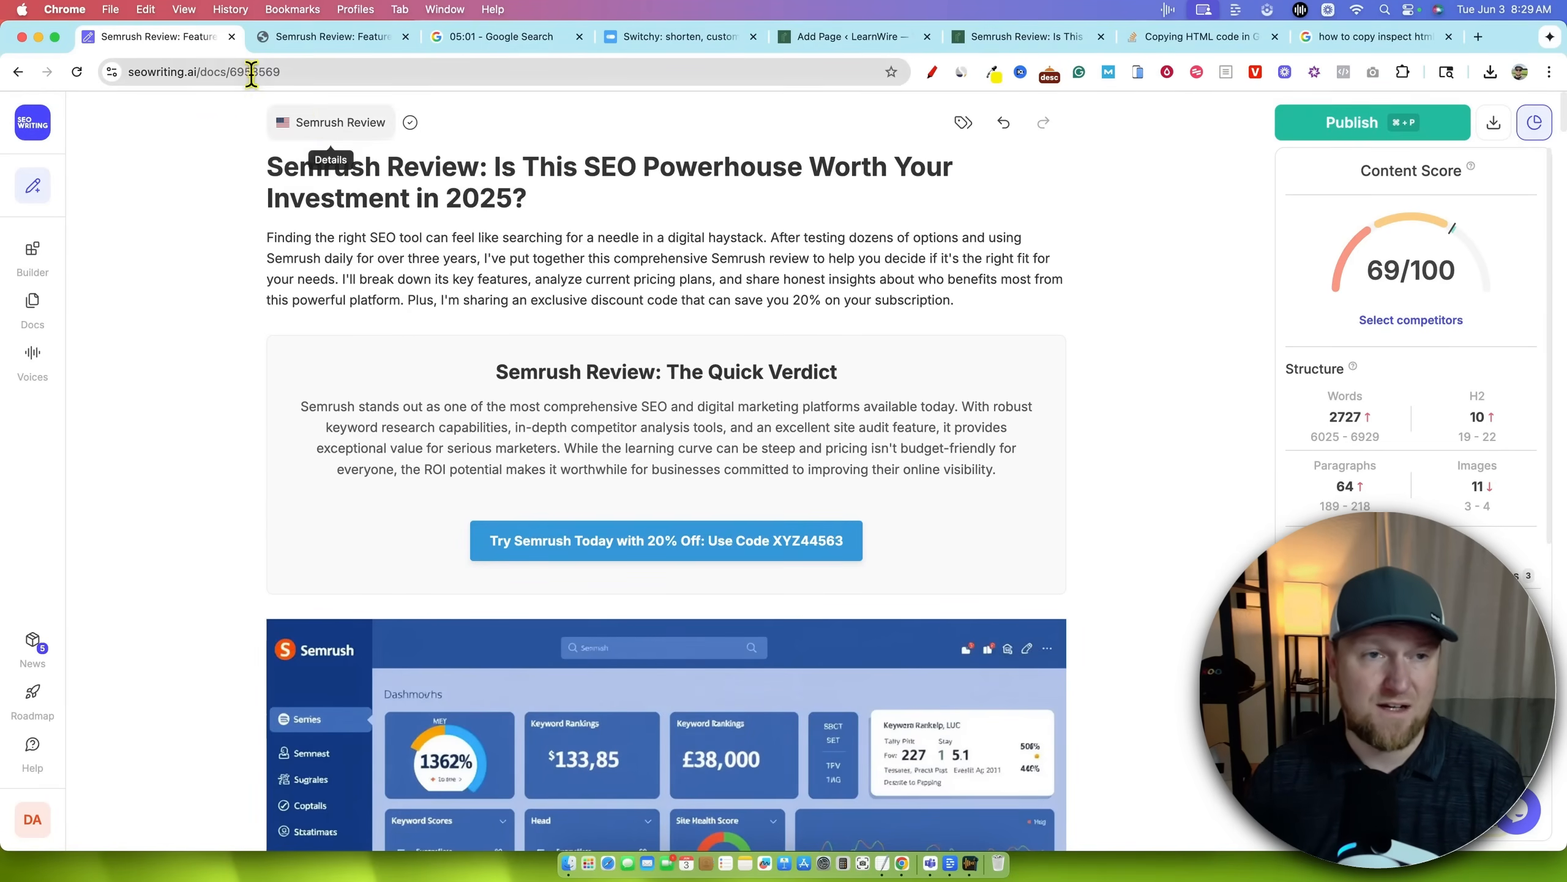
# - Go to the dashboard, list the generated articles in the Builder, and open "Best BBQ Restaurants in Austin, Texas"
pyautogui.click(24, 129)
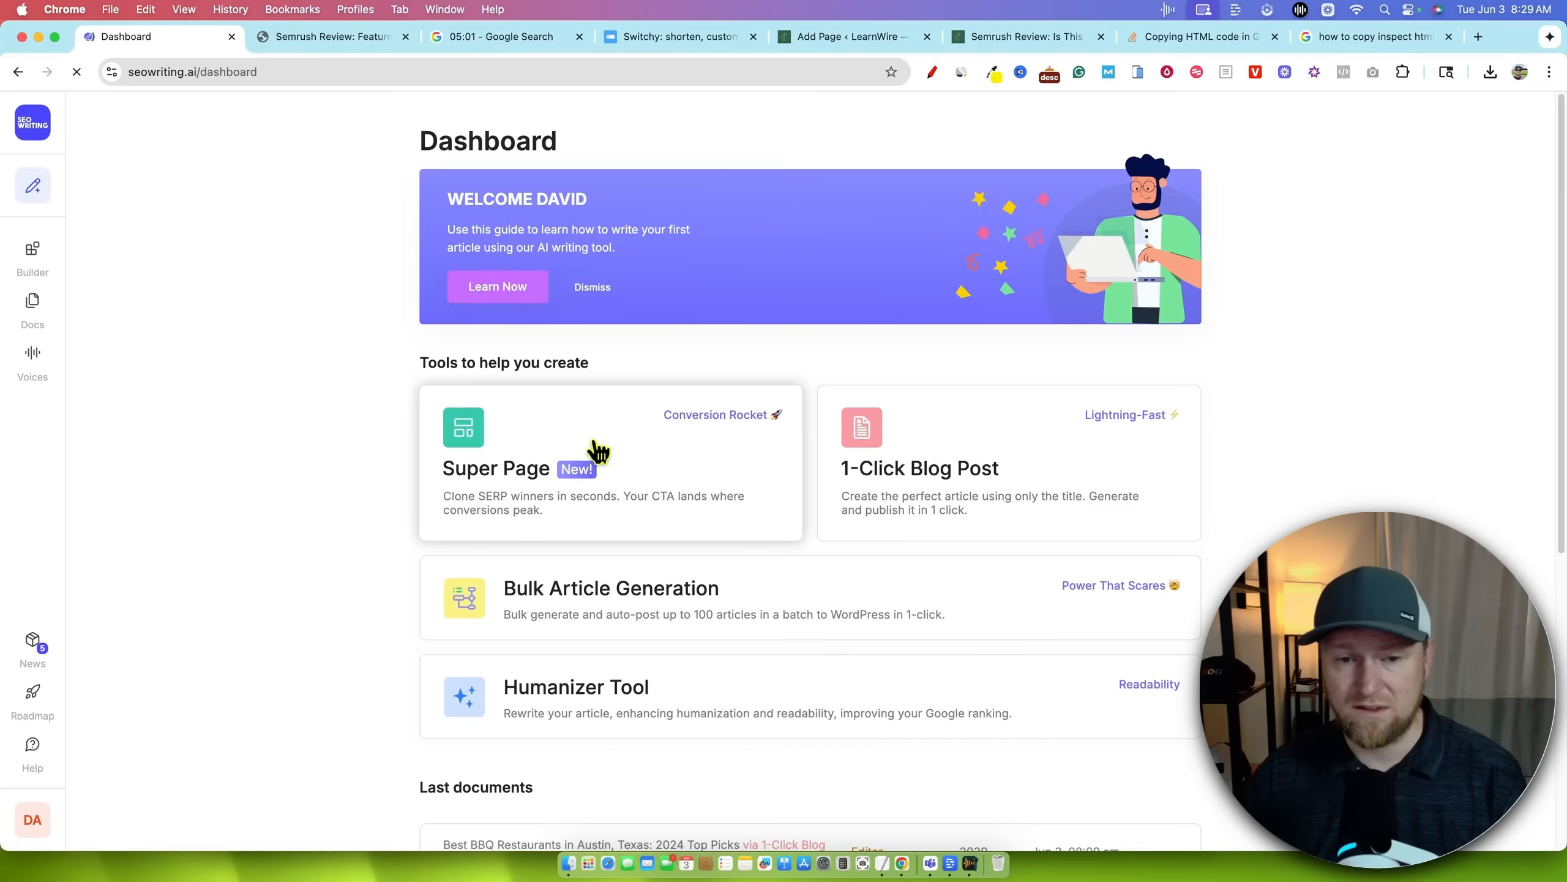
pyautogui.scroll(-1, 717, 595)
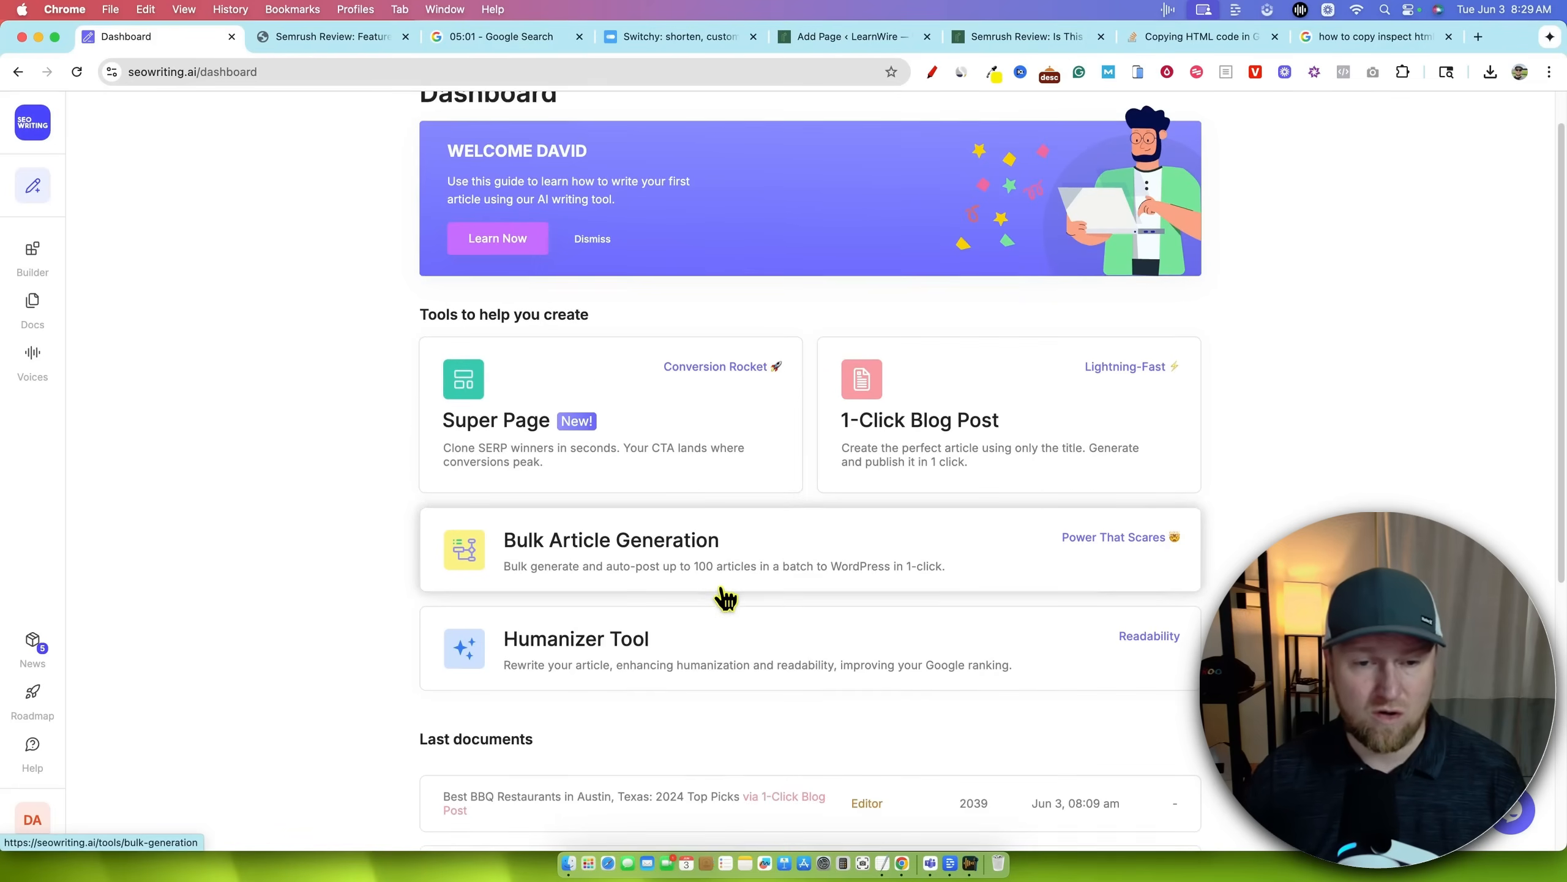
pyautogui.click(25, 255)
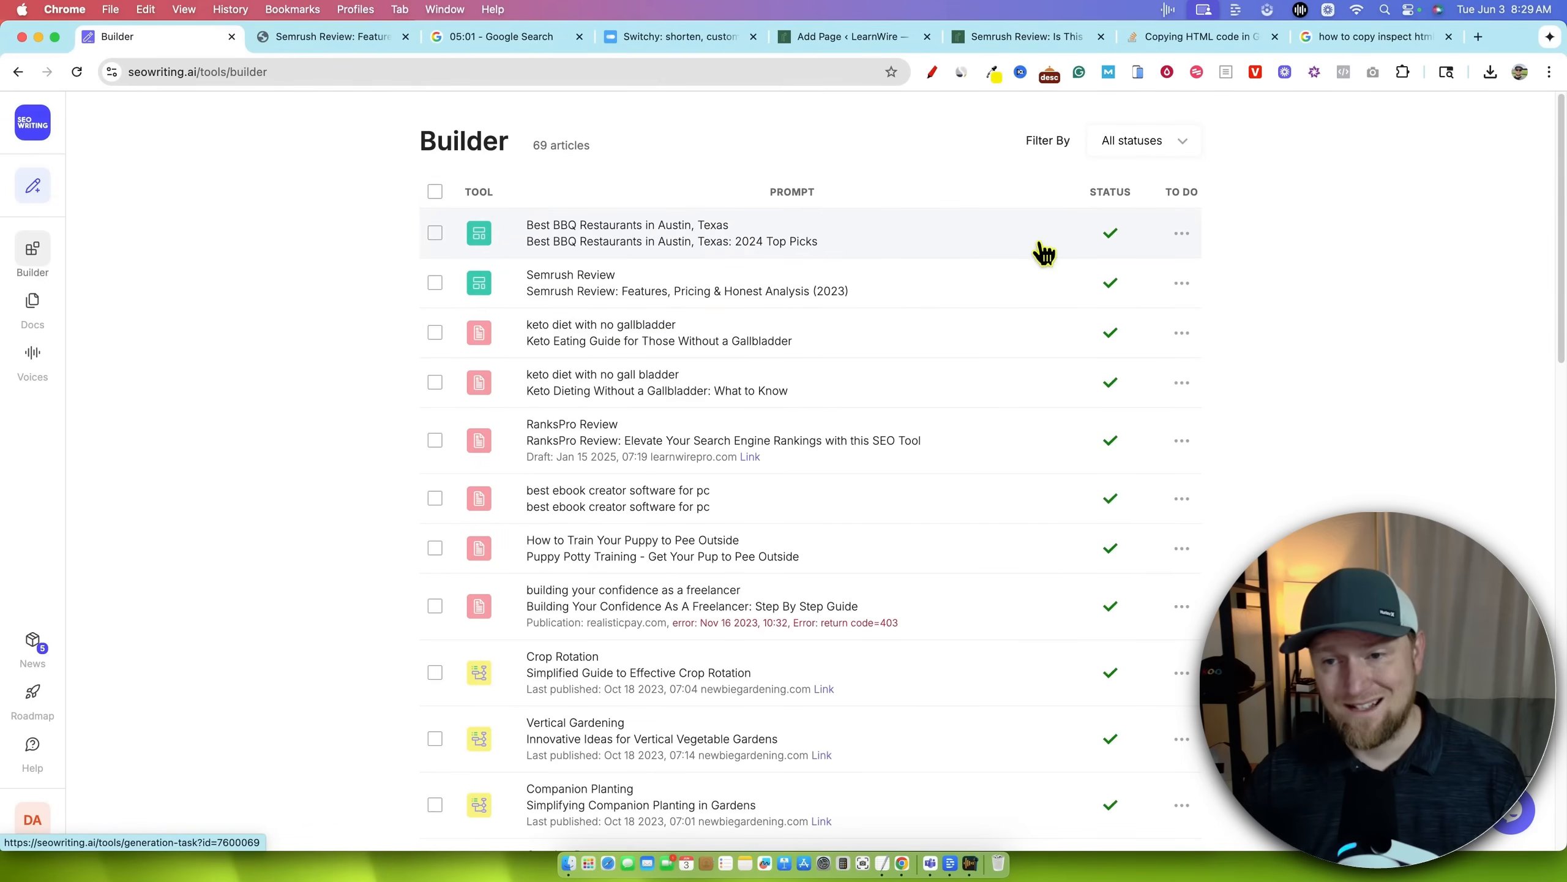
pyautogui.click(844, 254)
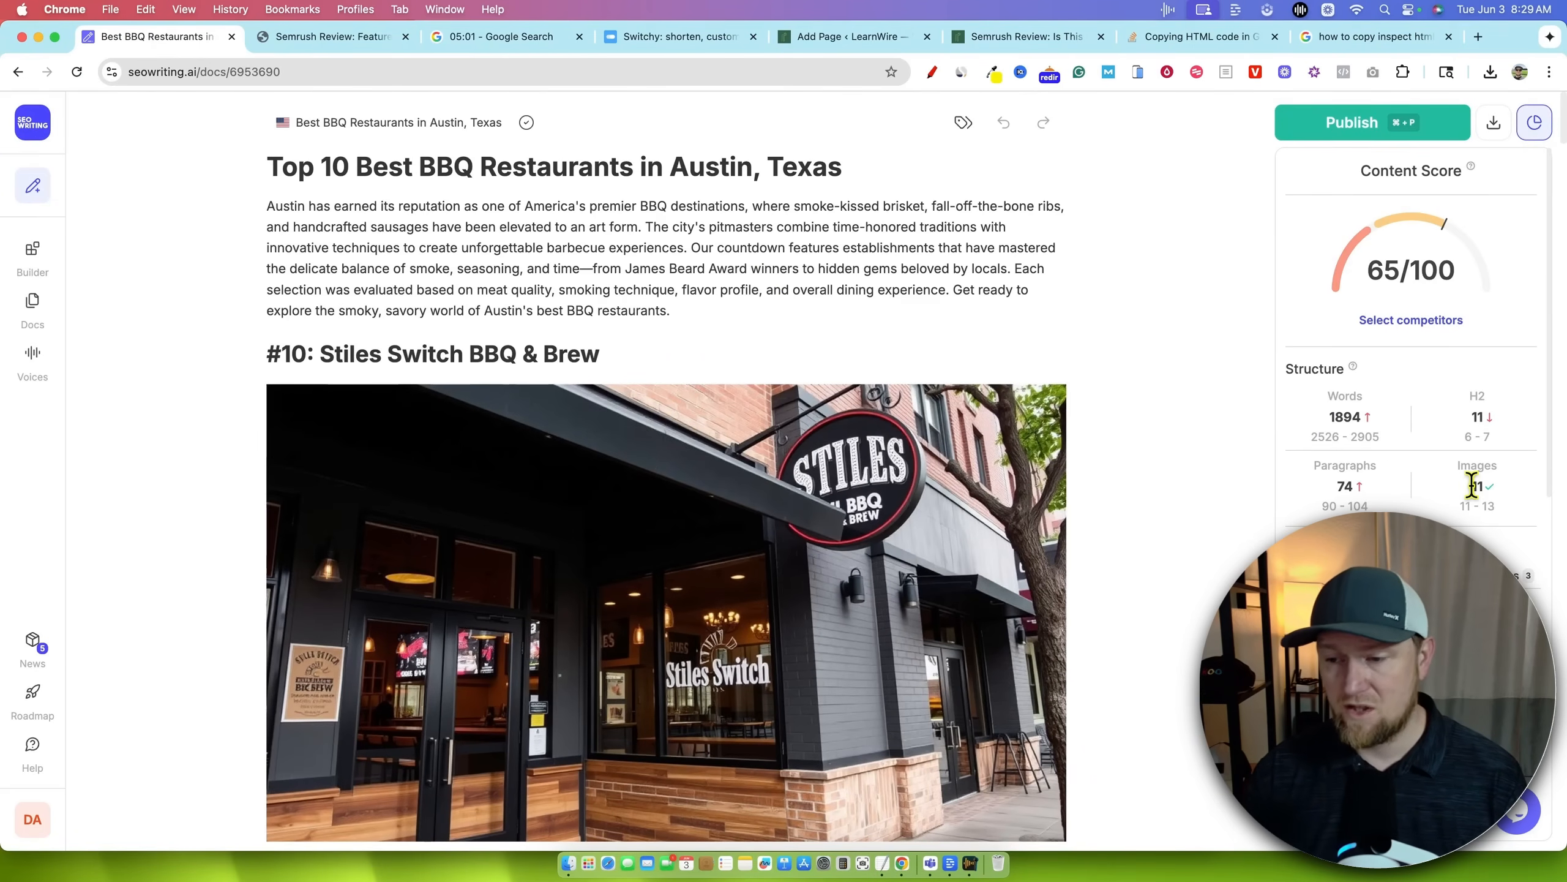
# - Check the BBQ article's Content Score and examine its entries from #10 Stiles Switch BBQ & Brew to #8 Terry Black's BBQ
pyautogui.doubleClick(1399, 272)
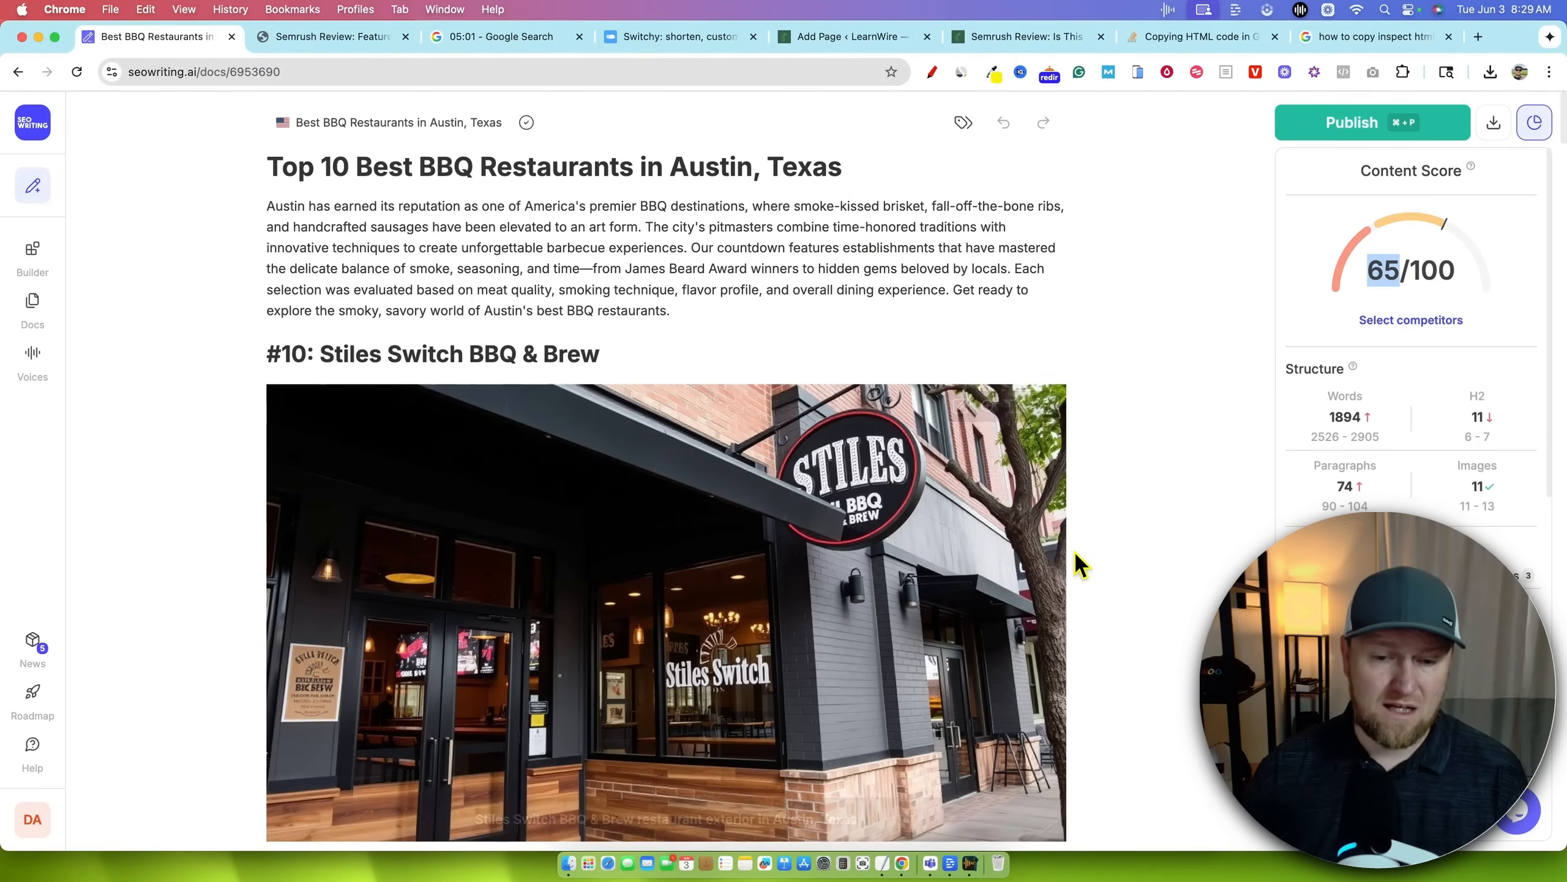
pyautogui.scroll(-1, 1111, 568)
pyautogui.scroll(-1, 1151, 568)
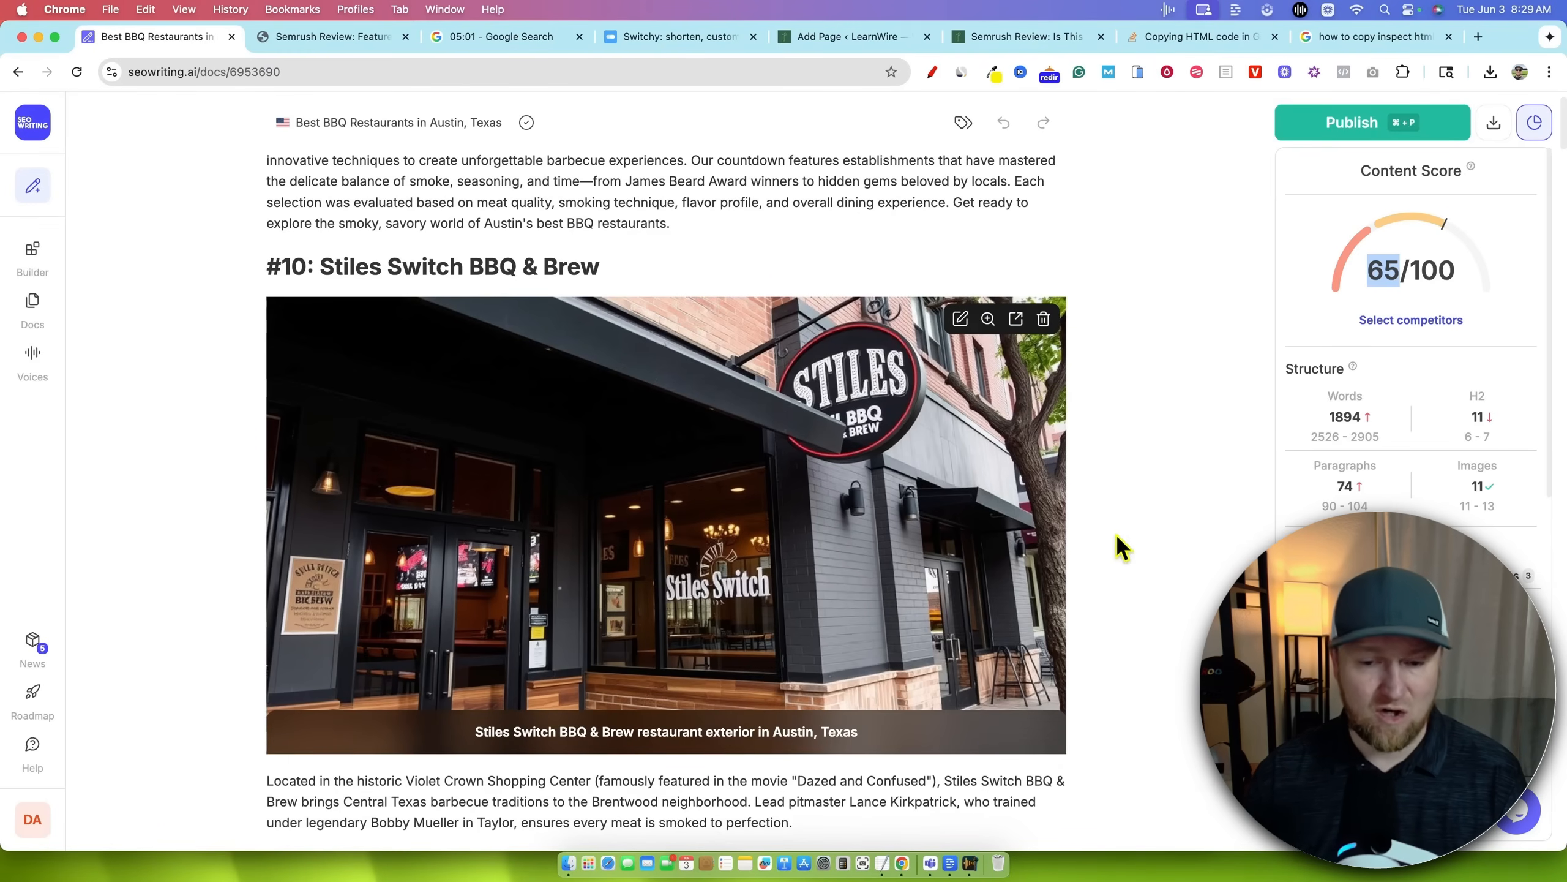
pyautogui.scroll(-1, 1133, 527)
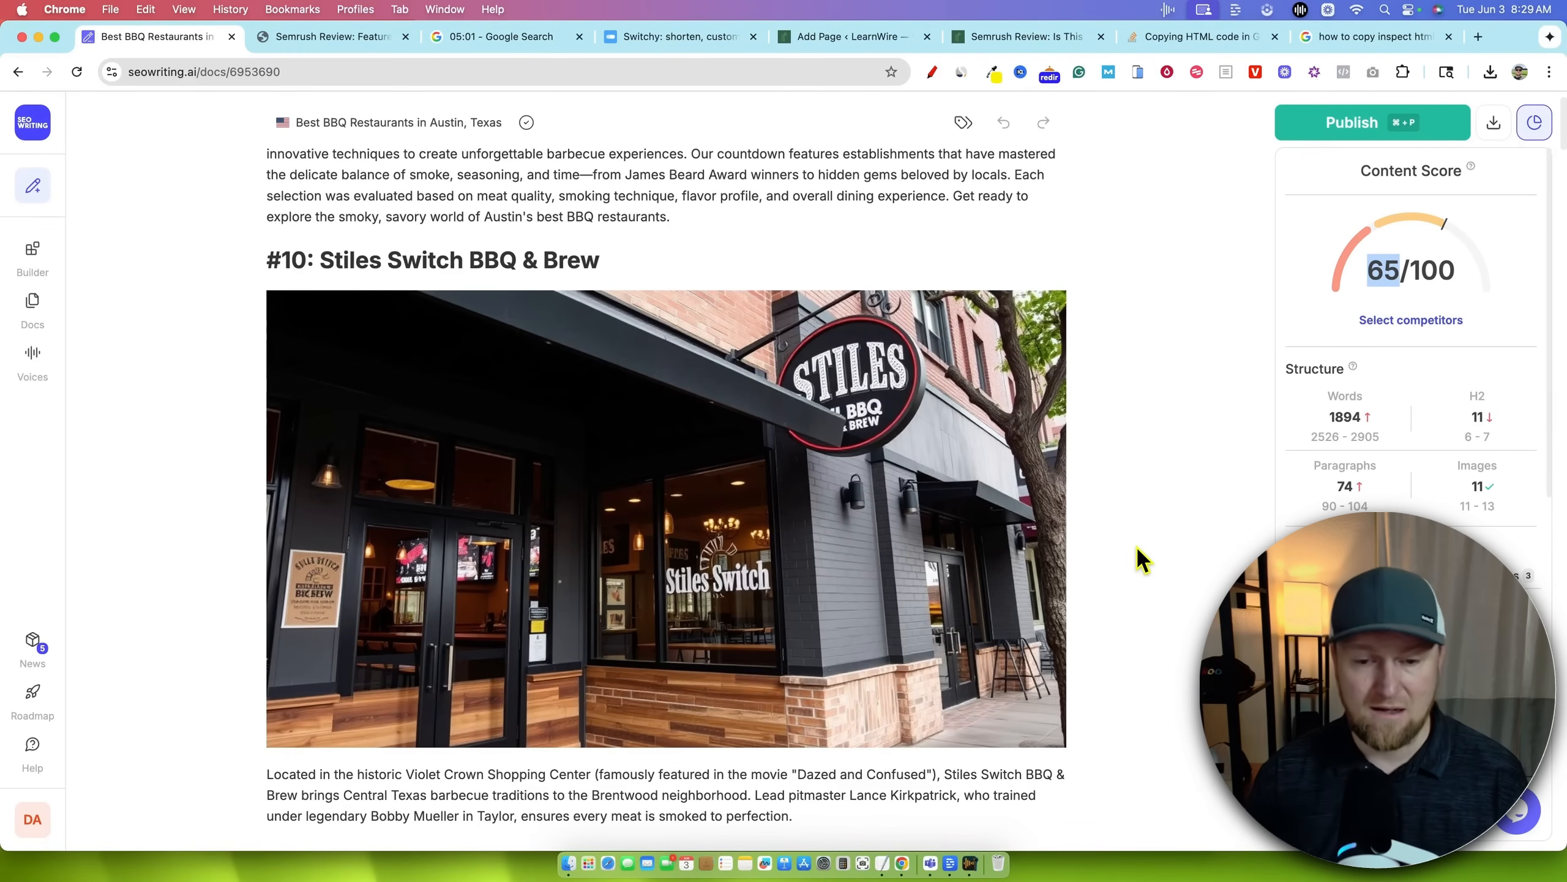
pyautogui.scroll(-10, 1136, 556)
pyautogui.scroll(-8, 682, 543)
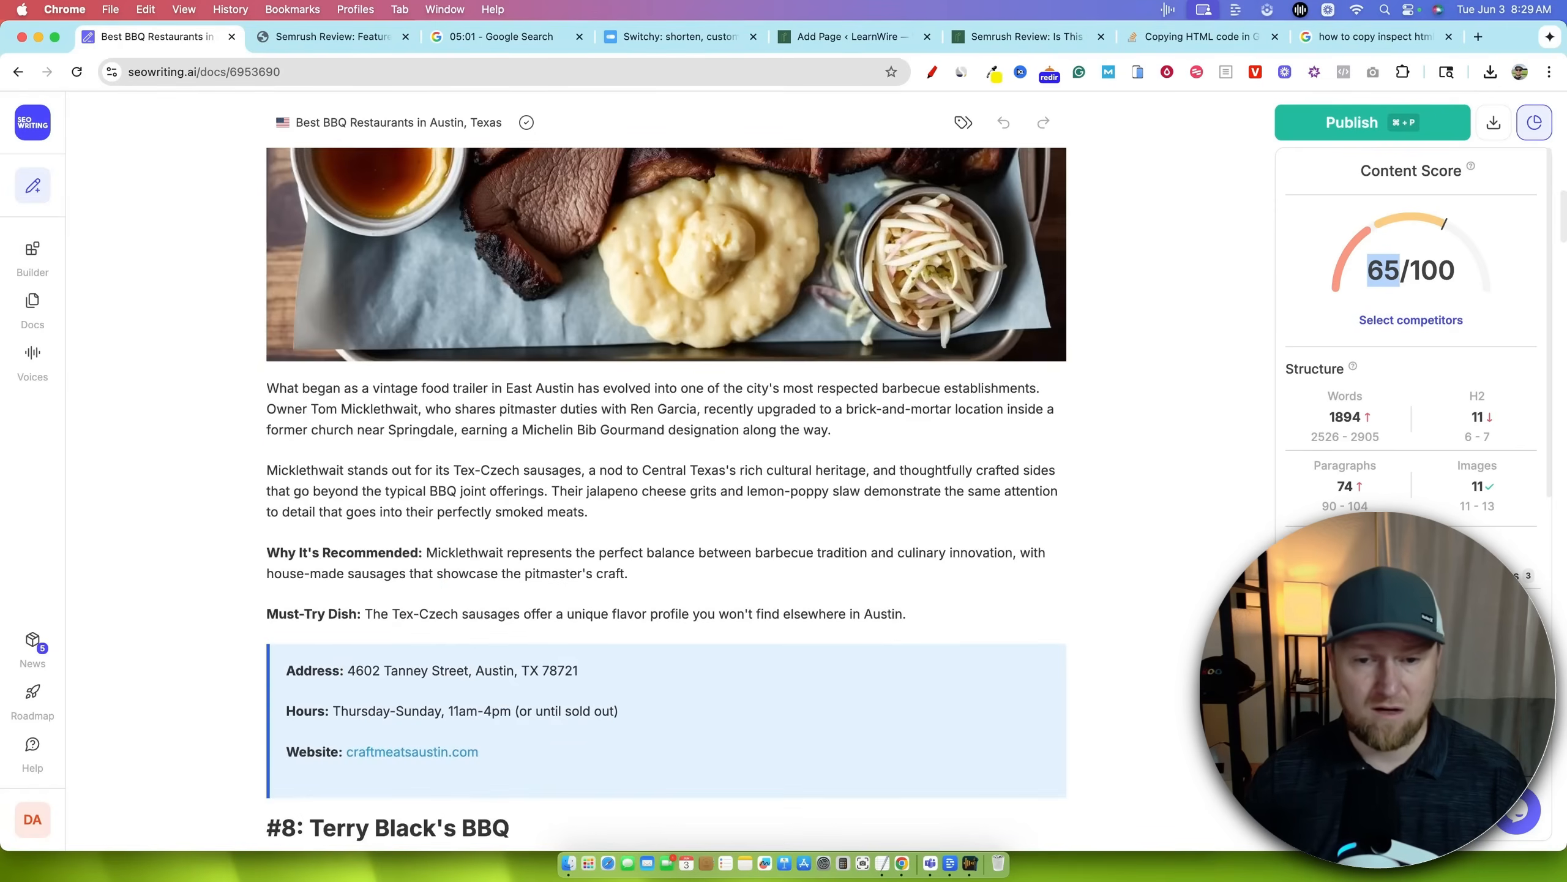
pyautogui.scroll(-10, 667, 500)
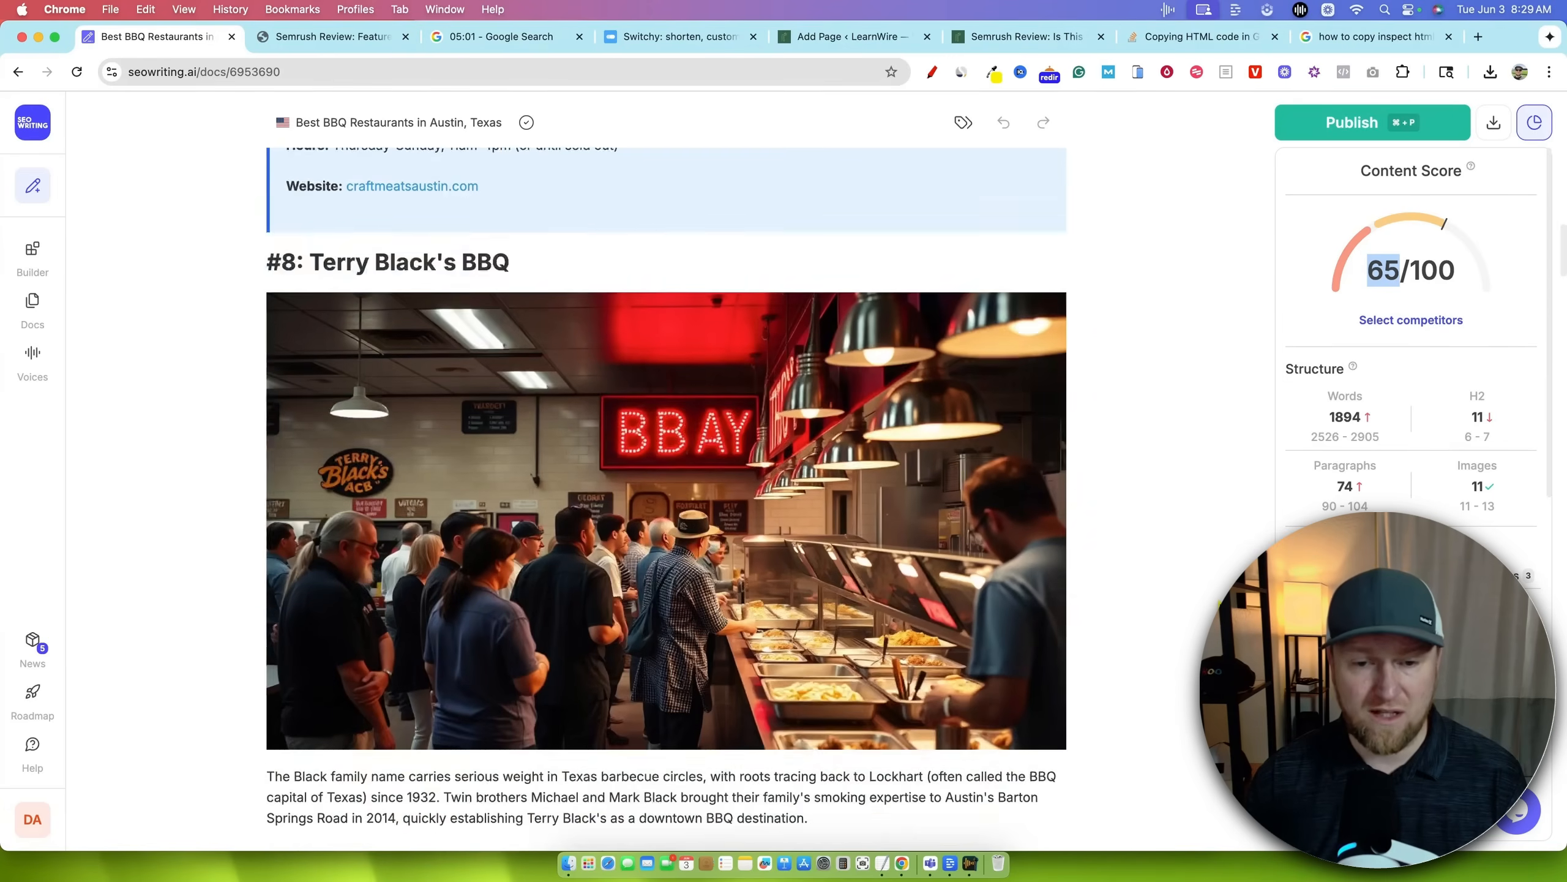
pyautogui.scroll(-3, 1200, 364)
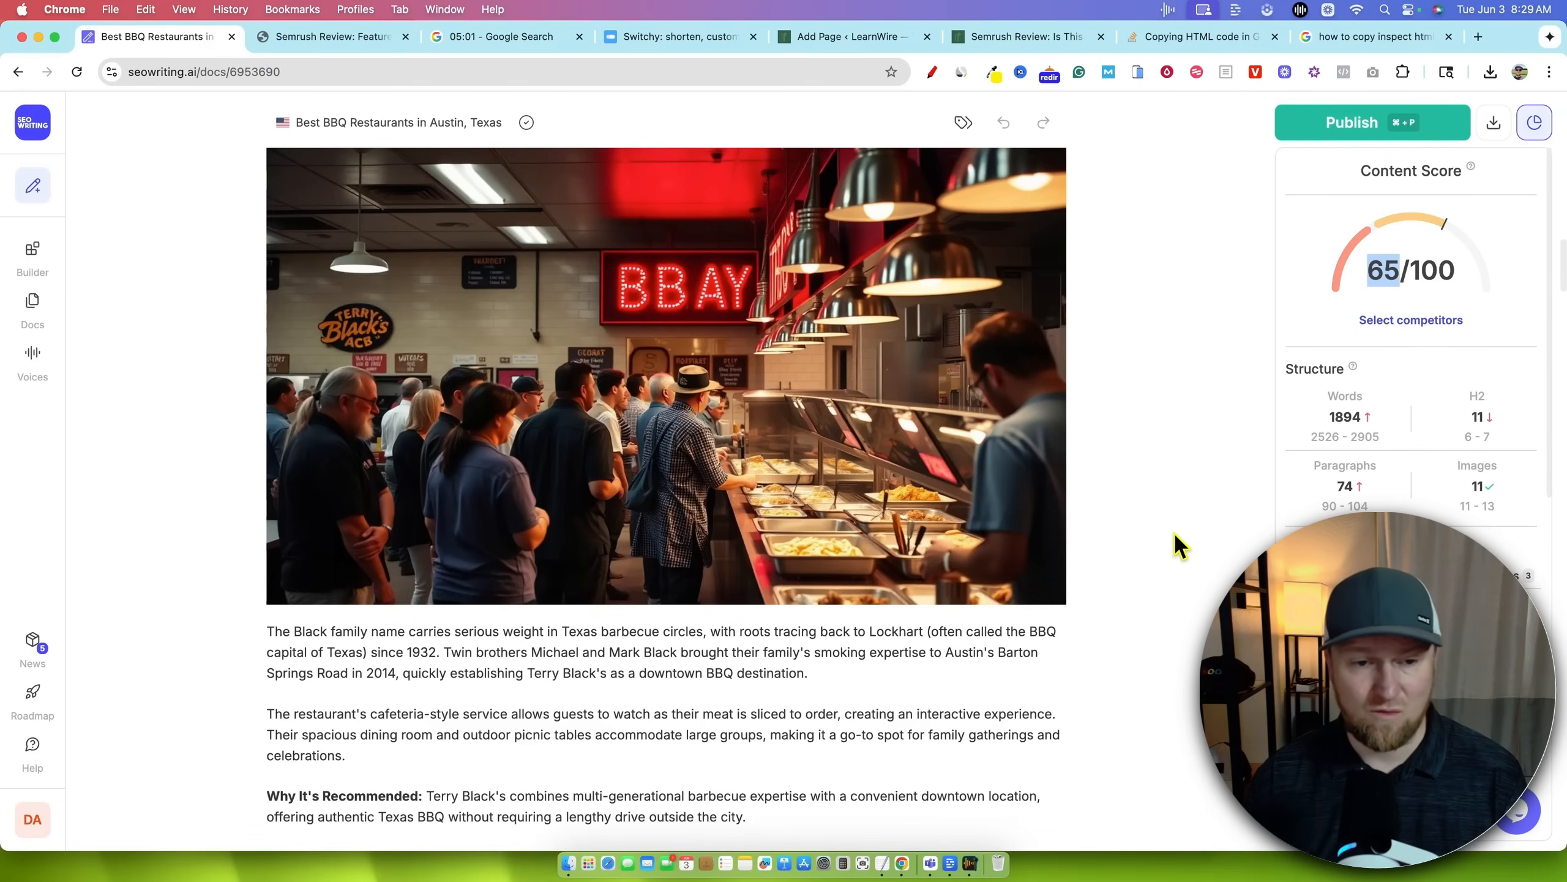
pyautogui.moveTo(378, 550)
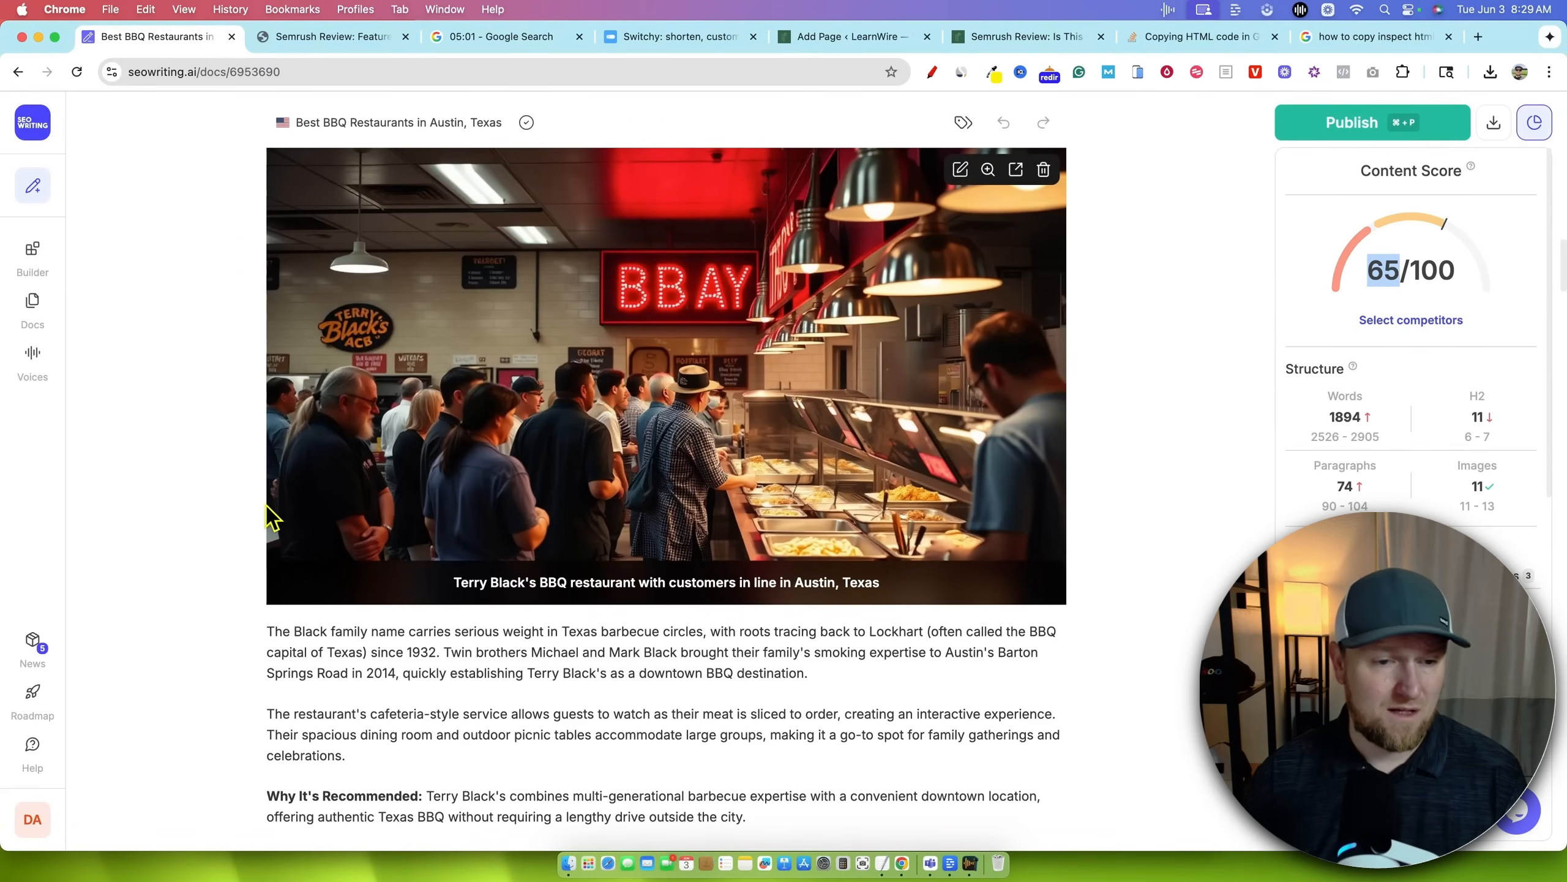
# - Examine the images, text and info boxes of the BBQ article's entries from #7 Brown's Bar-B-Que to #4 Distant Relatives
pyautogui.scroll(-15, 1018, 571)
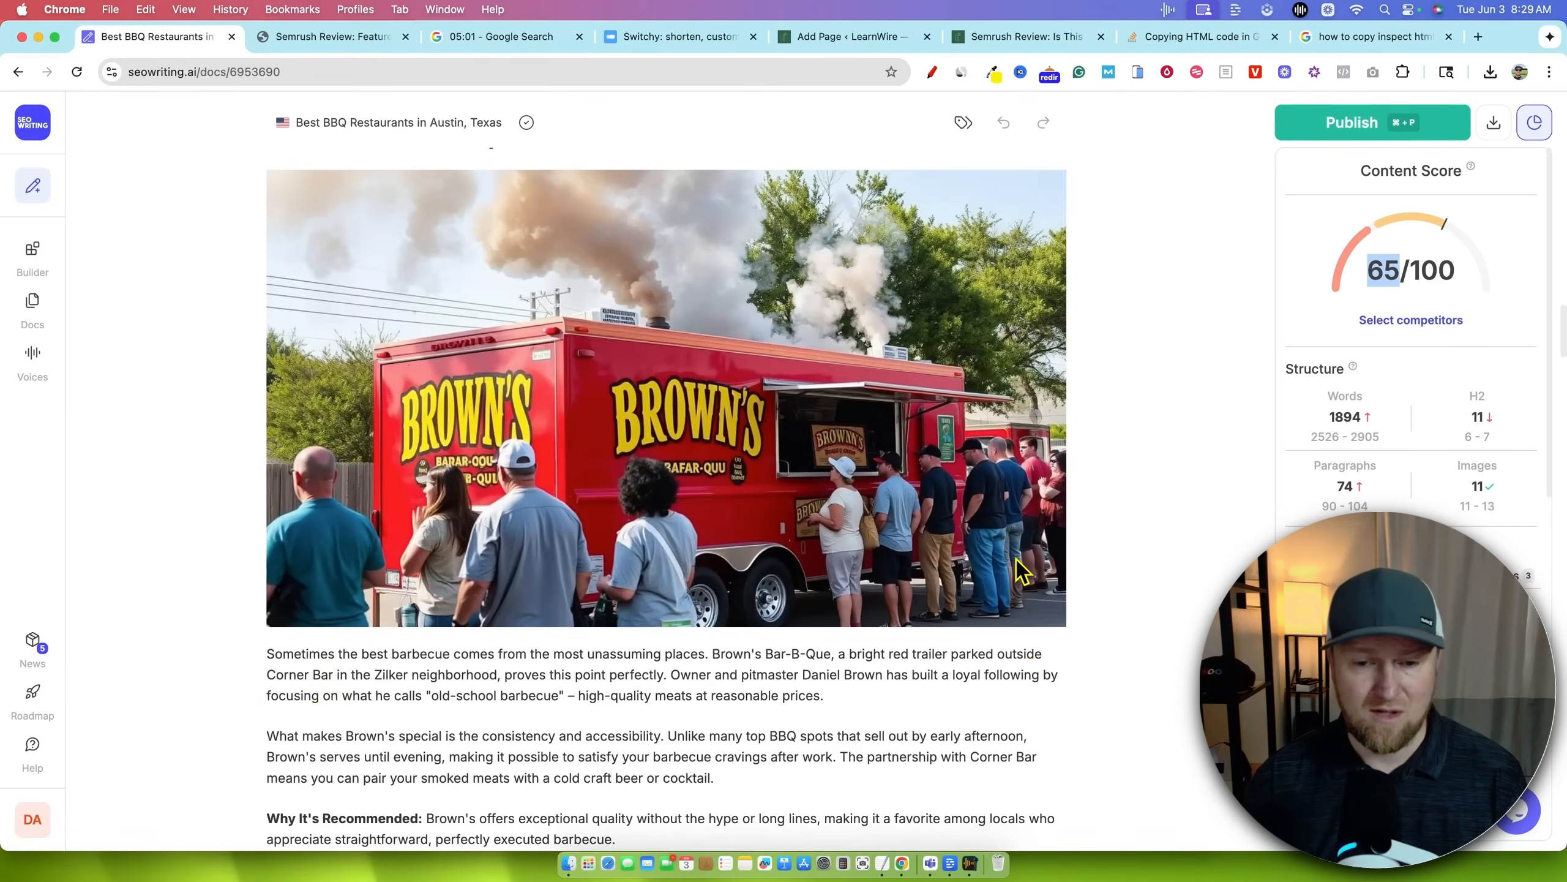
pyautogui.moveTo(1018, 562)
pyautogui.scroll(2, 353, 360)
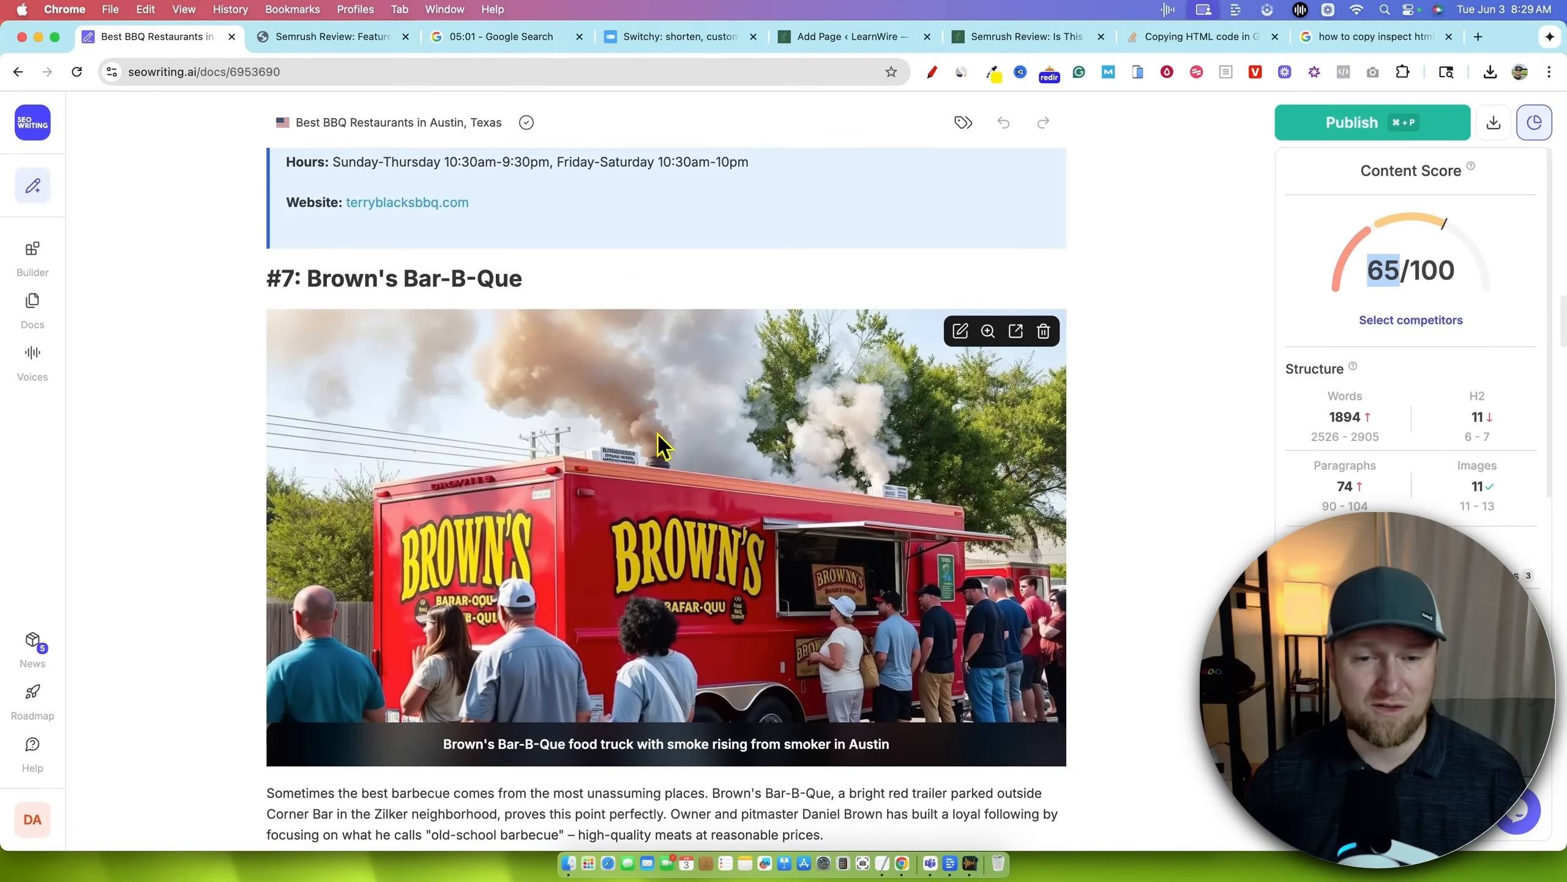
pyautogui.scroll(-12, 1113, 504)
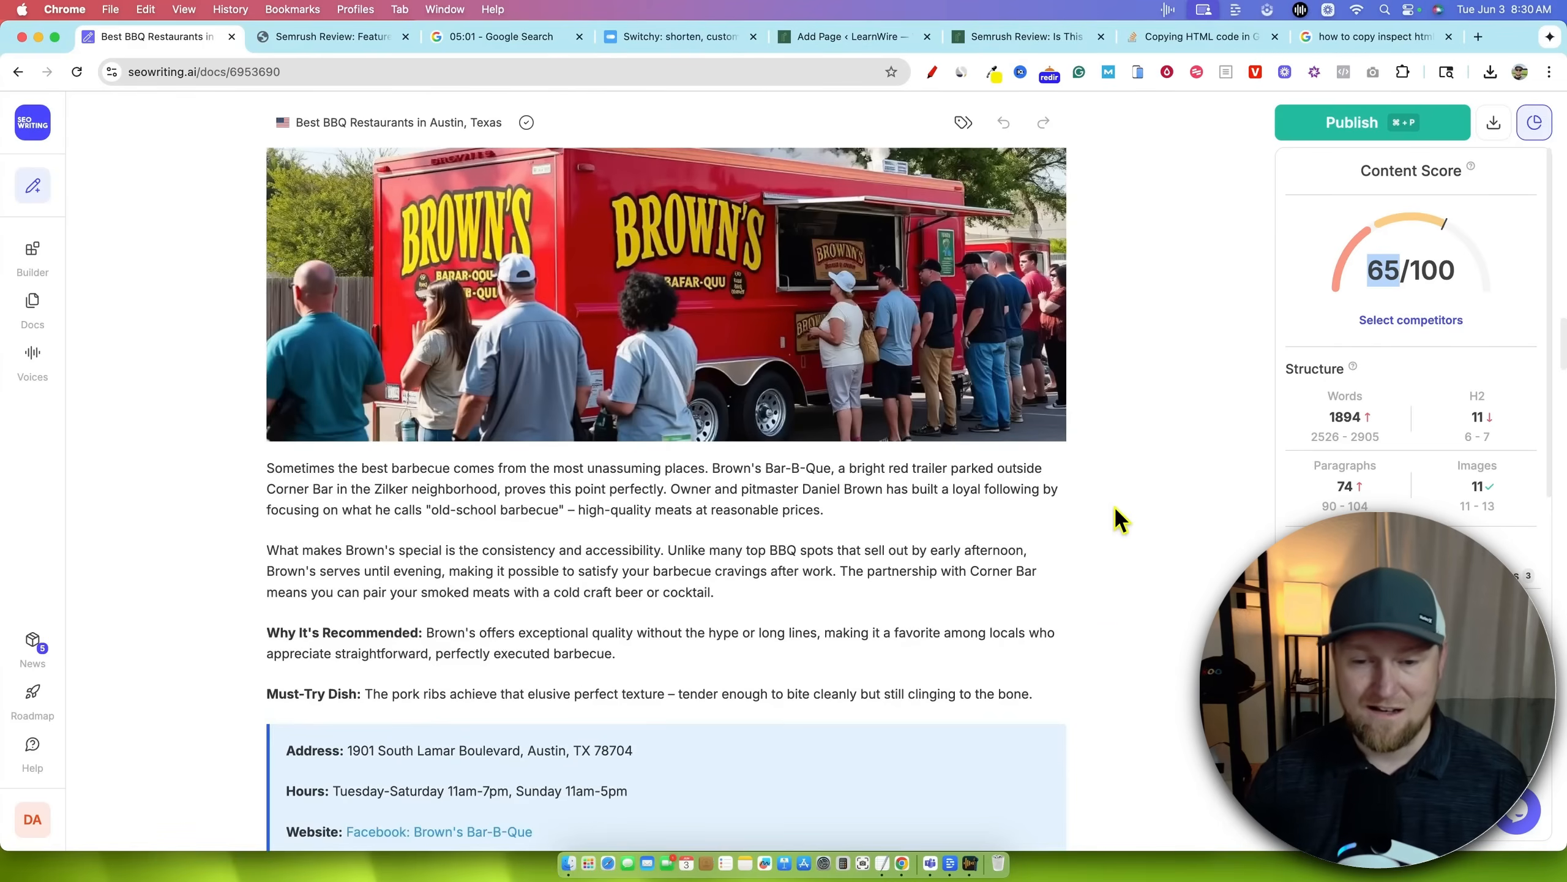
pyautogui.scroll(-4, 1095, 552)
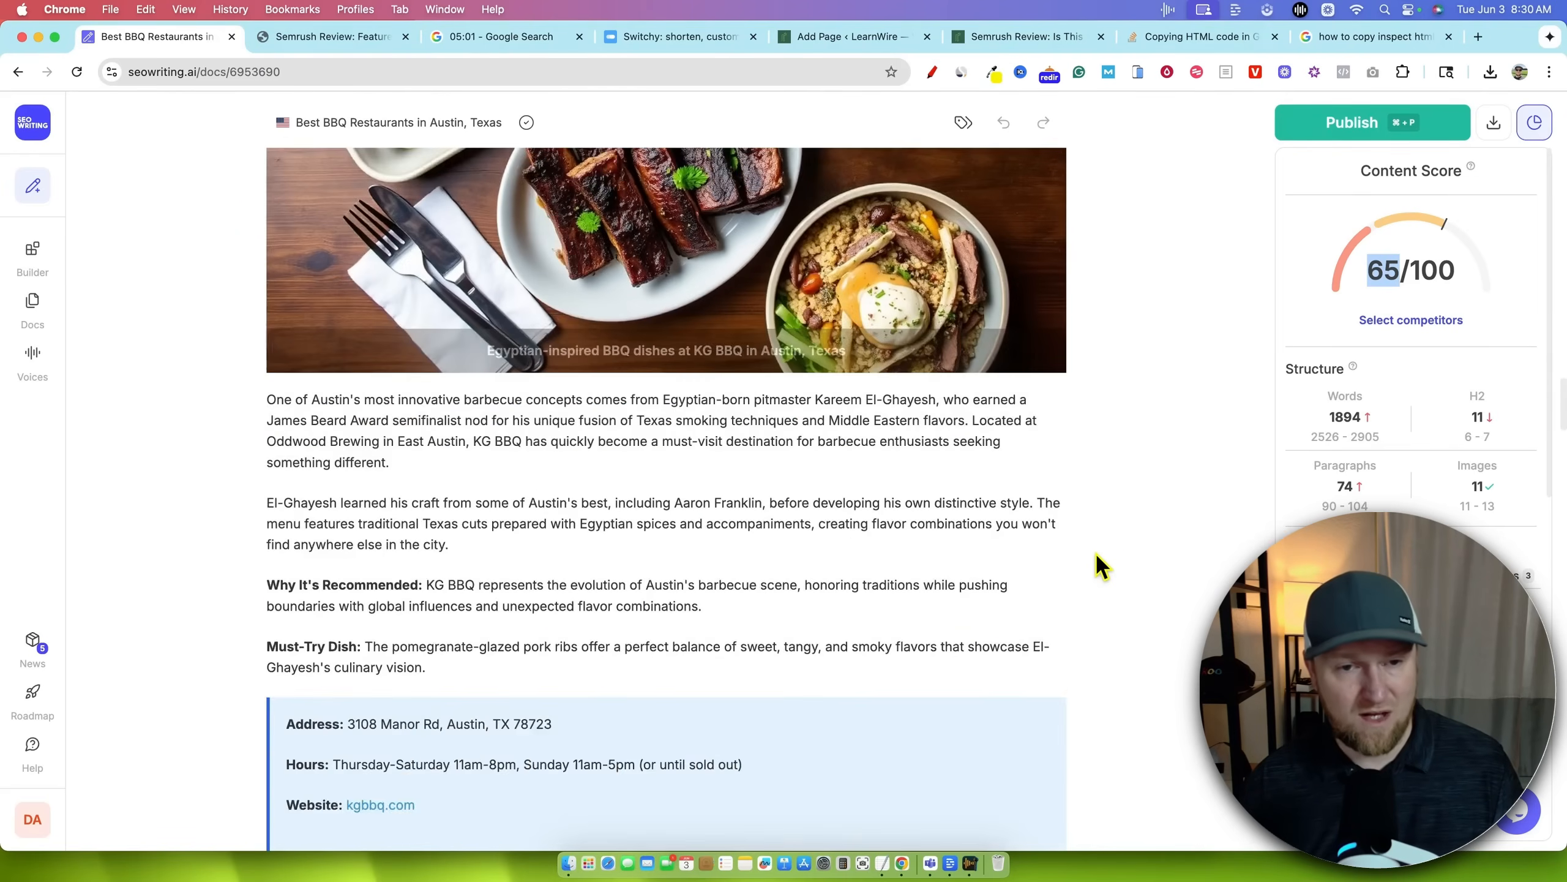
pyautogui.scroll(5, 1095, 552)
pyautogui.scroll(1, 731, 538)
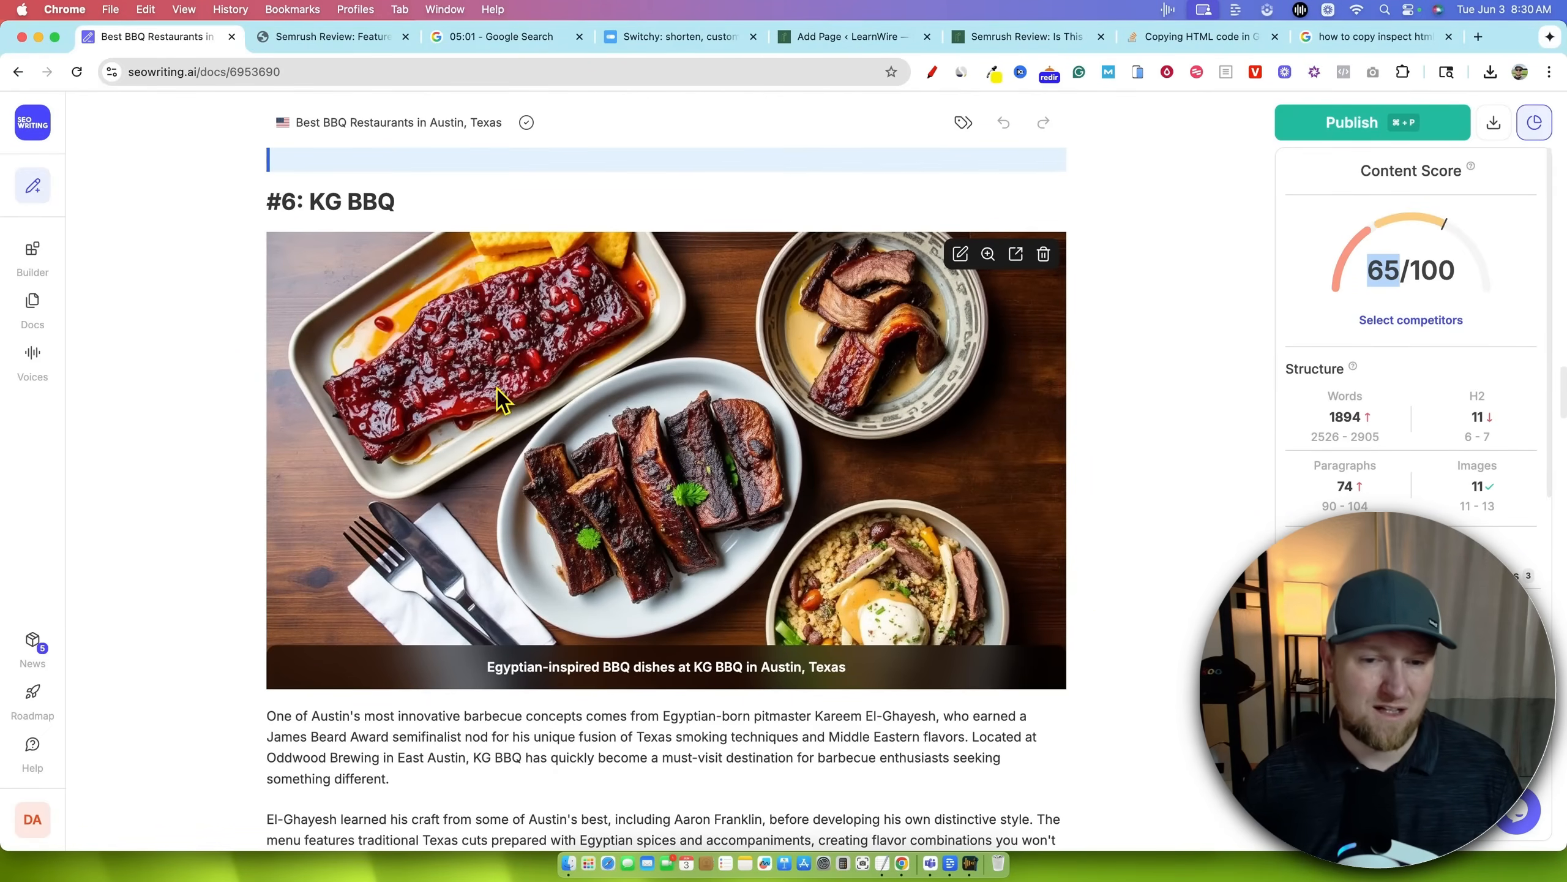
pyautogui.scroll(-10, 980, 578)
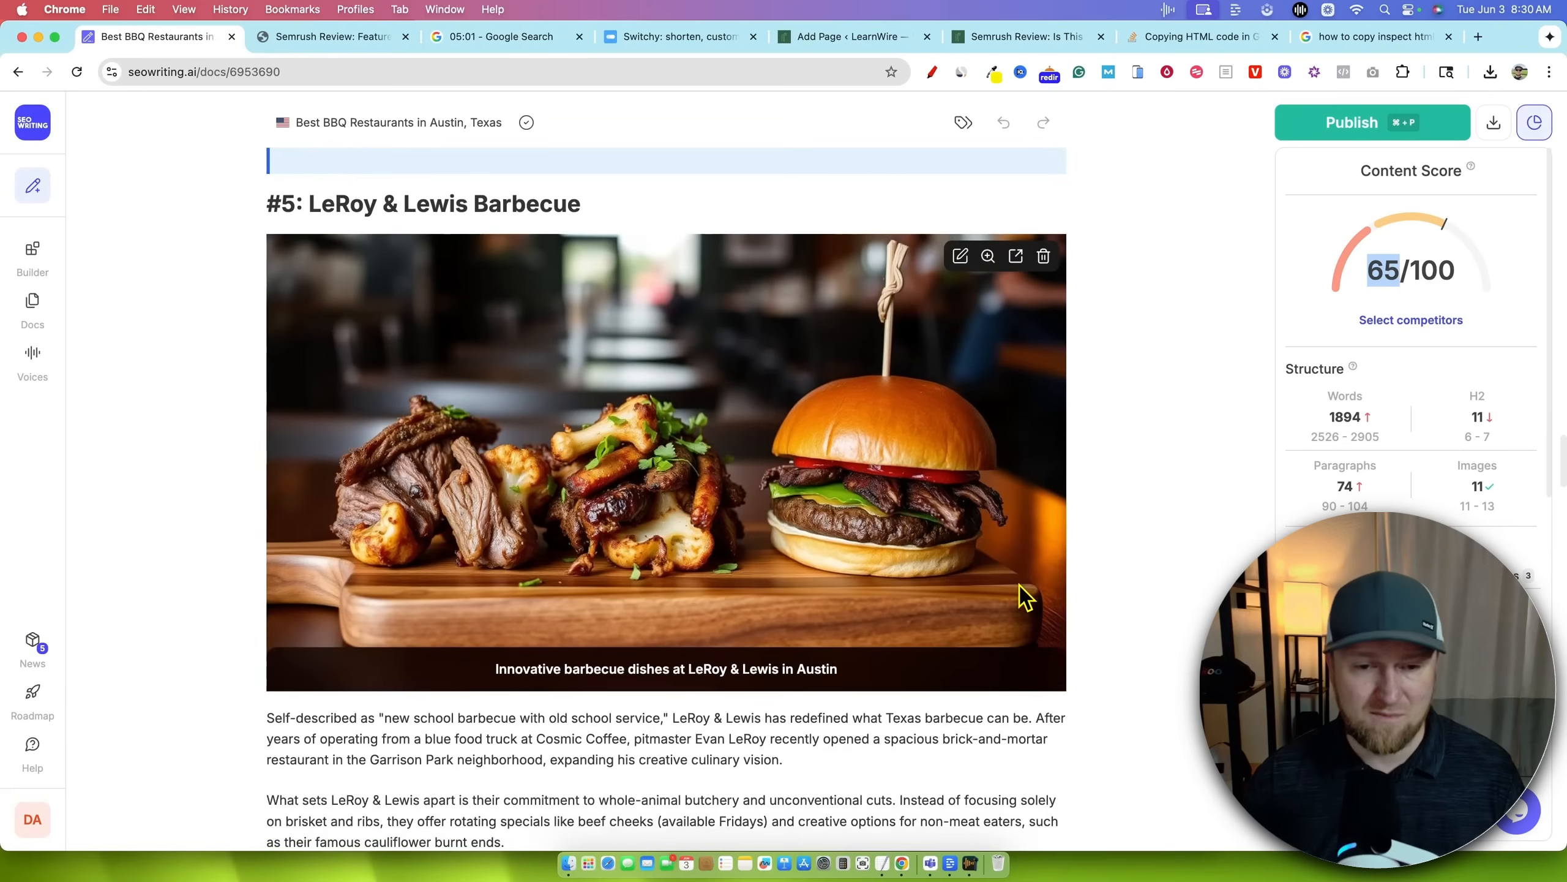
pyautogui.scroll(-15, 1021, 596)
pyautogui.scroll(3, 1019, 584)
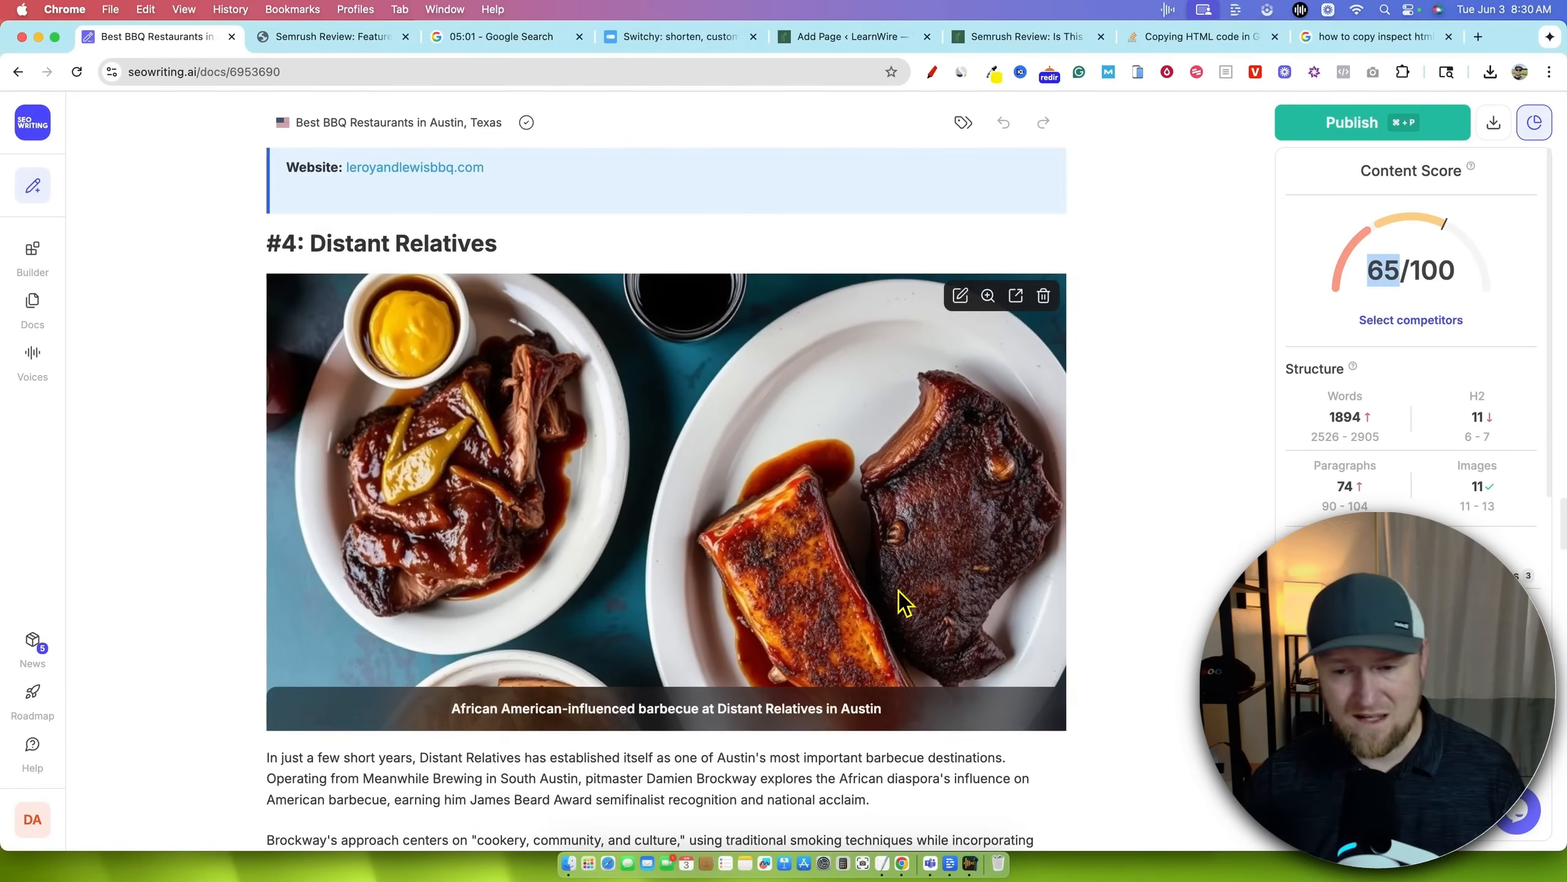
pyautogui.scroll(9, 1094, 562)
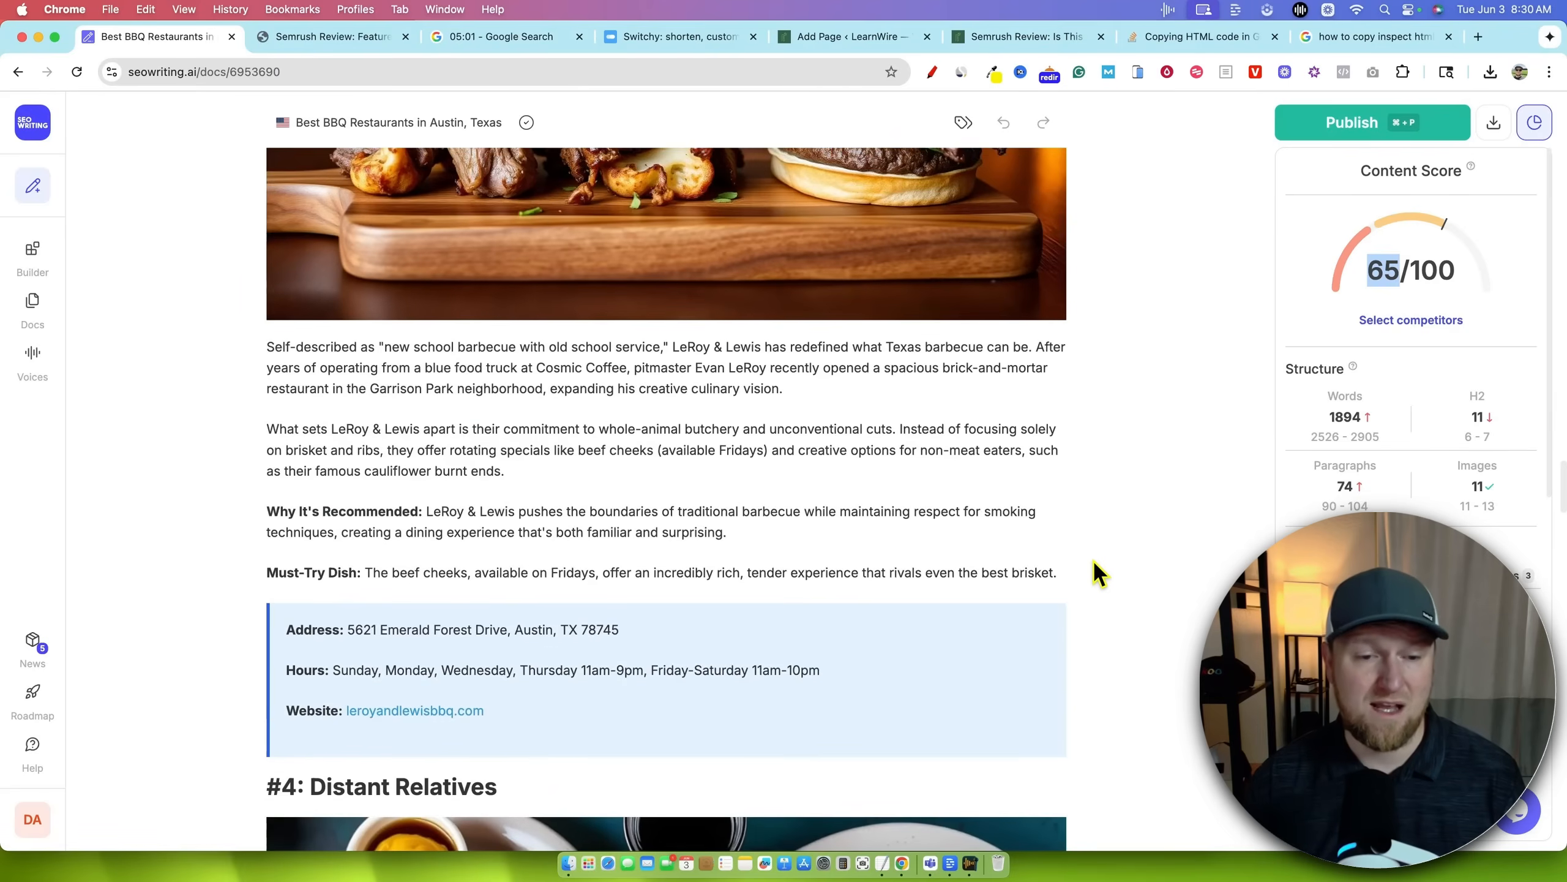
# - Return to the start of the BBQ article and read its introduction and the #10 Stiles Switch BBQ & Brew heading and image
pyautogui.scroll(-20, 1094, 562)
pyautogui.scroll(20, 1092, 559)
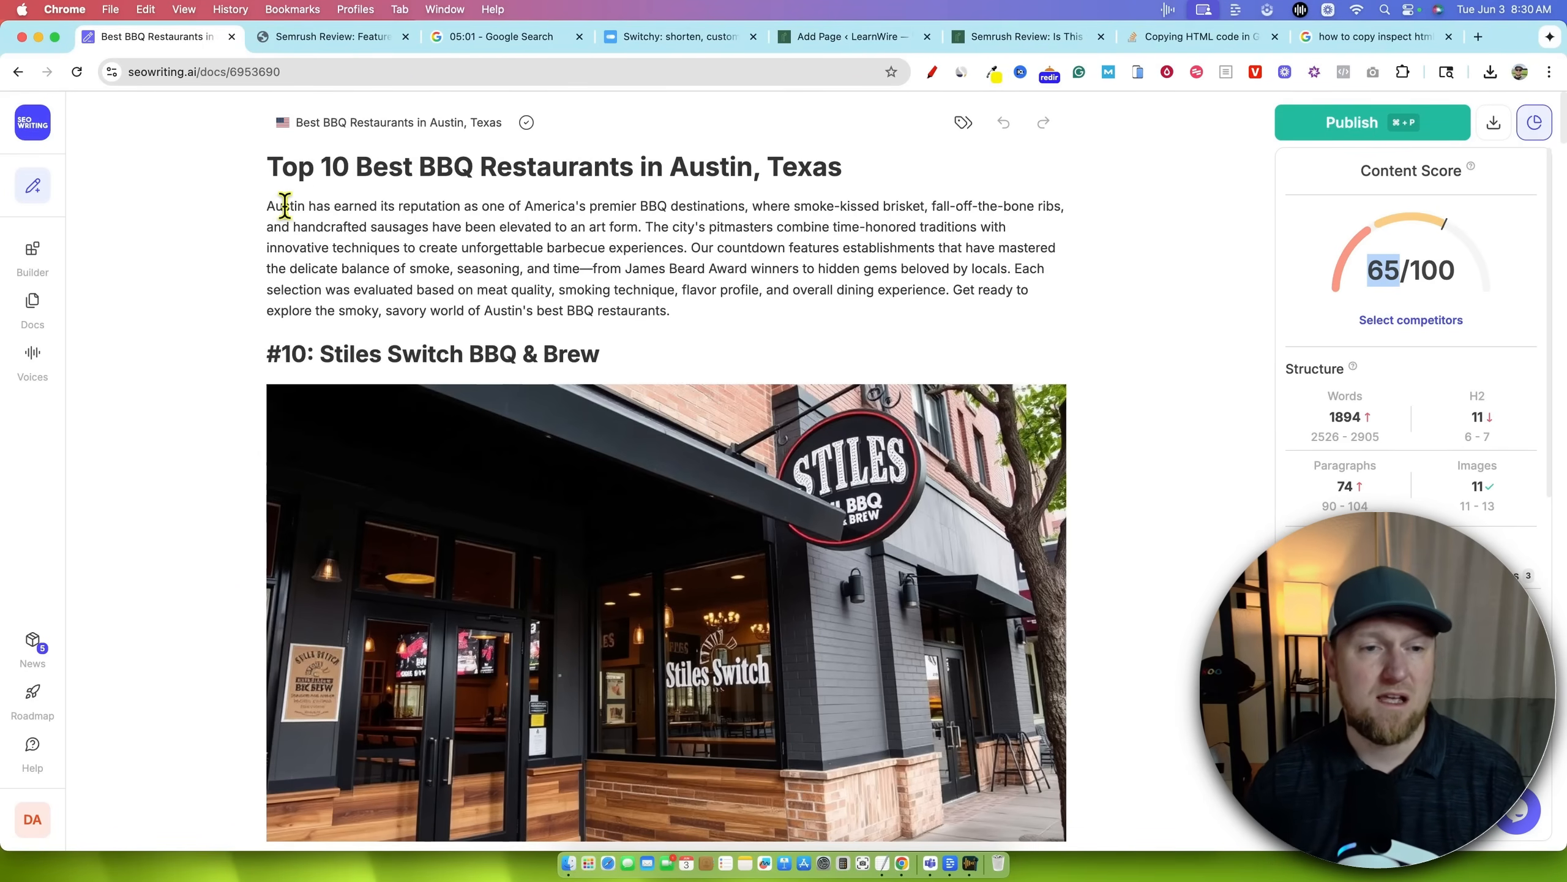
pyautogui.moveTo(275, 206); pyautogui.dragTo(1000, 322)
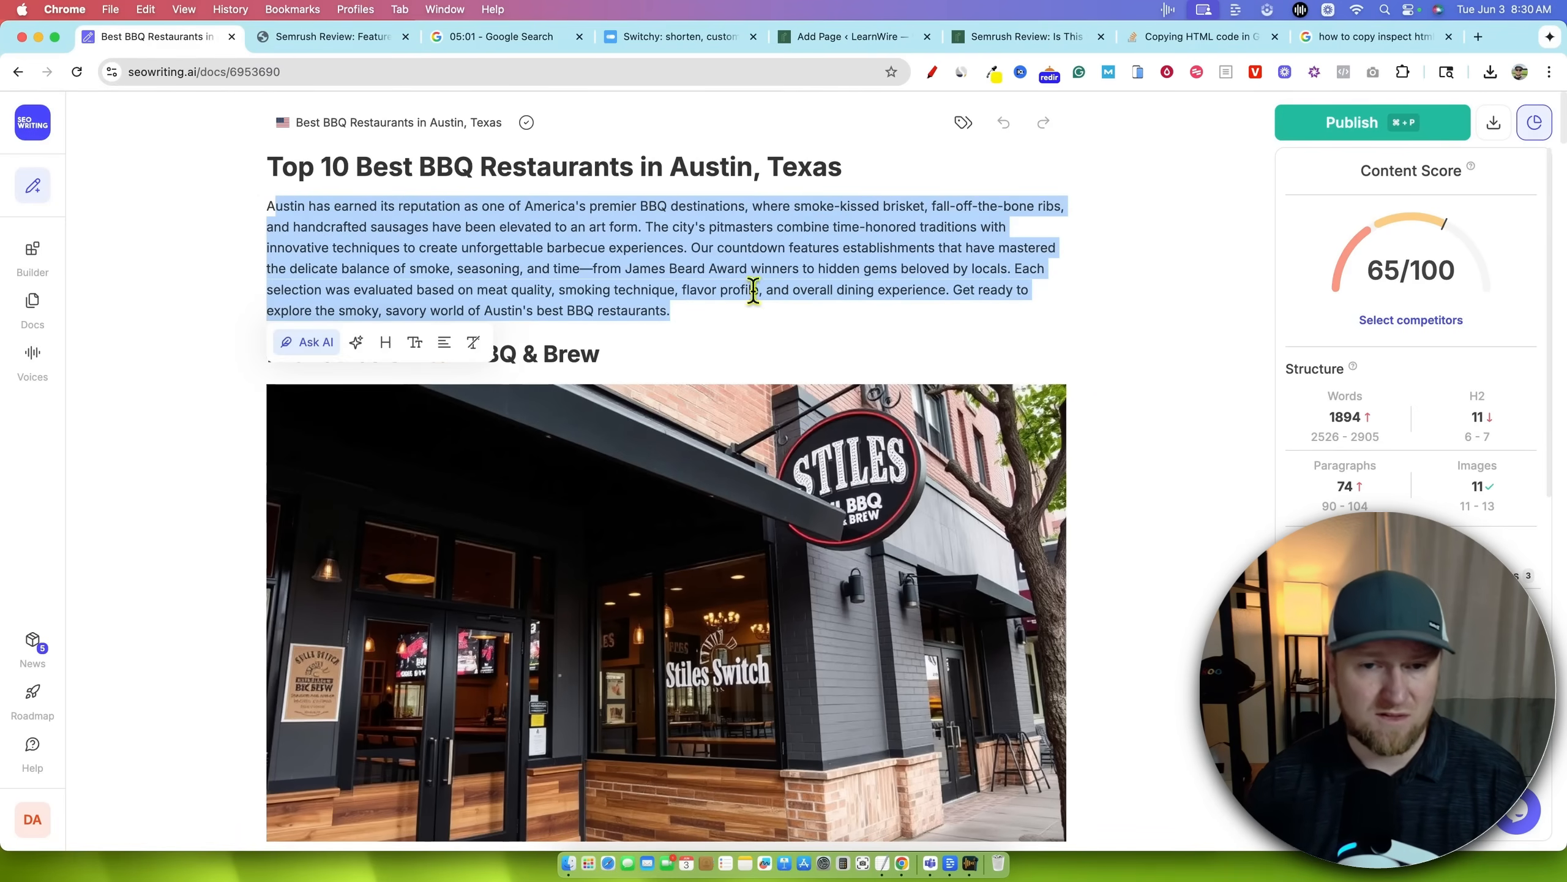
pyautogui.scroll(-1, 768, 362)
pyautogui.scroll(-3, 727, 343)
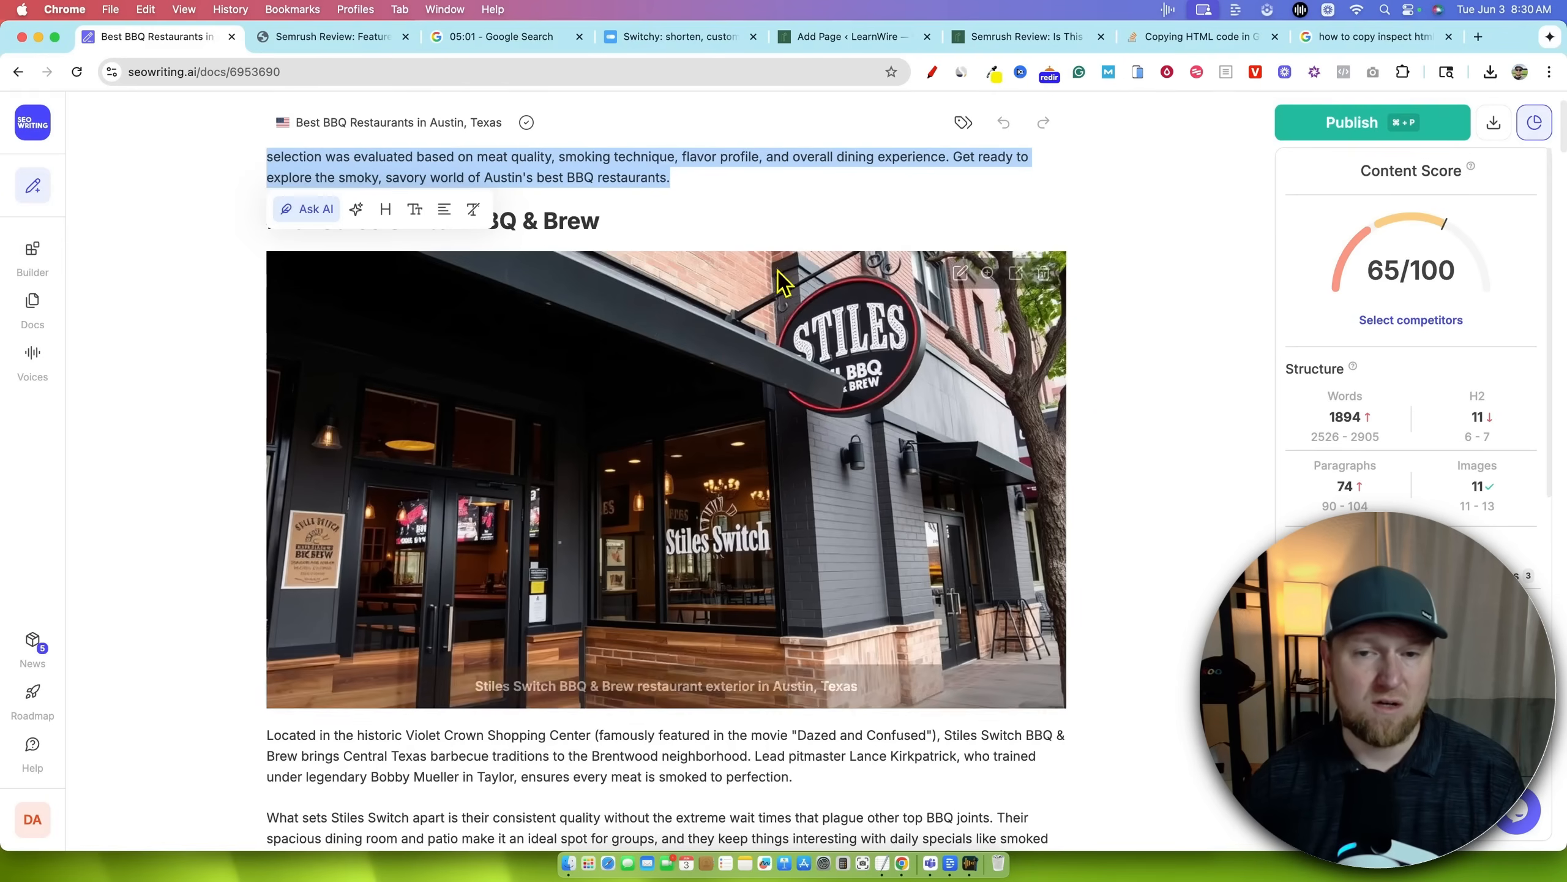
pyautogui.click(770, 208)
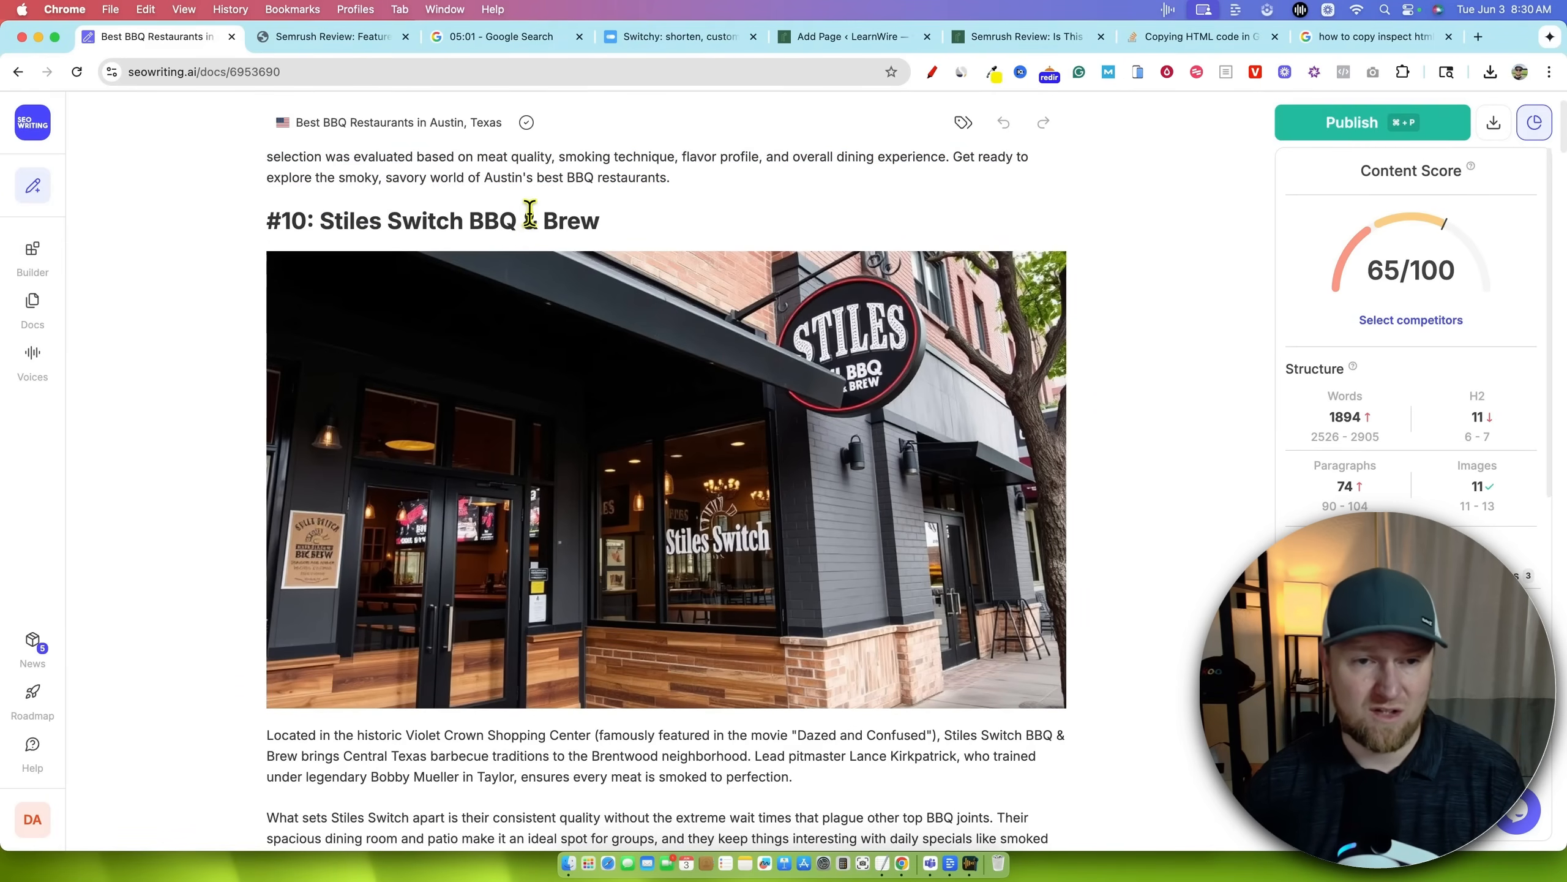
pyautogui.scroll(-1, 648, 232)
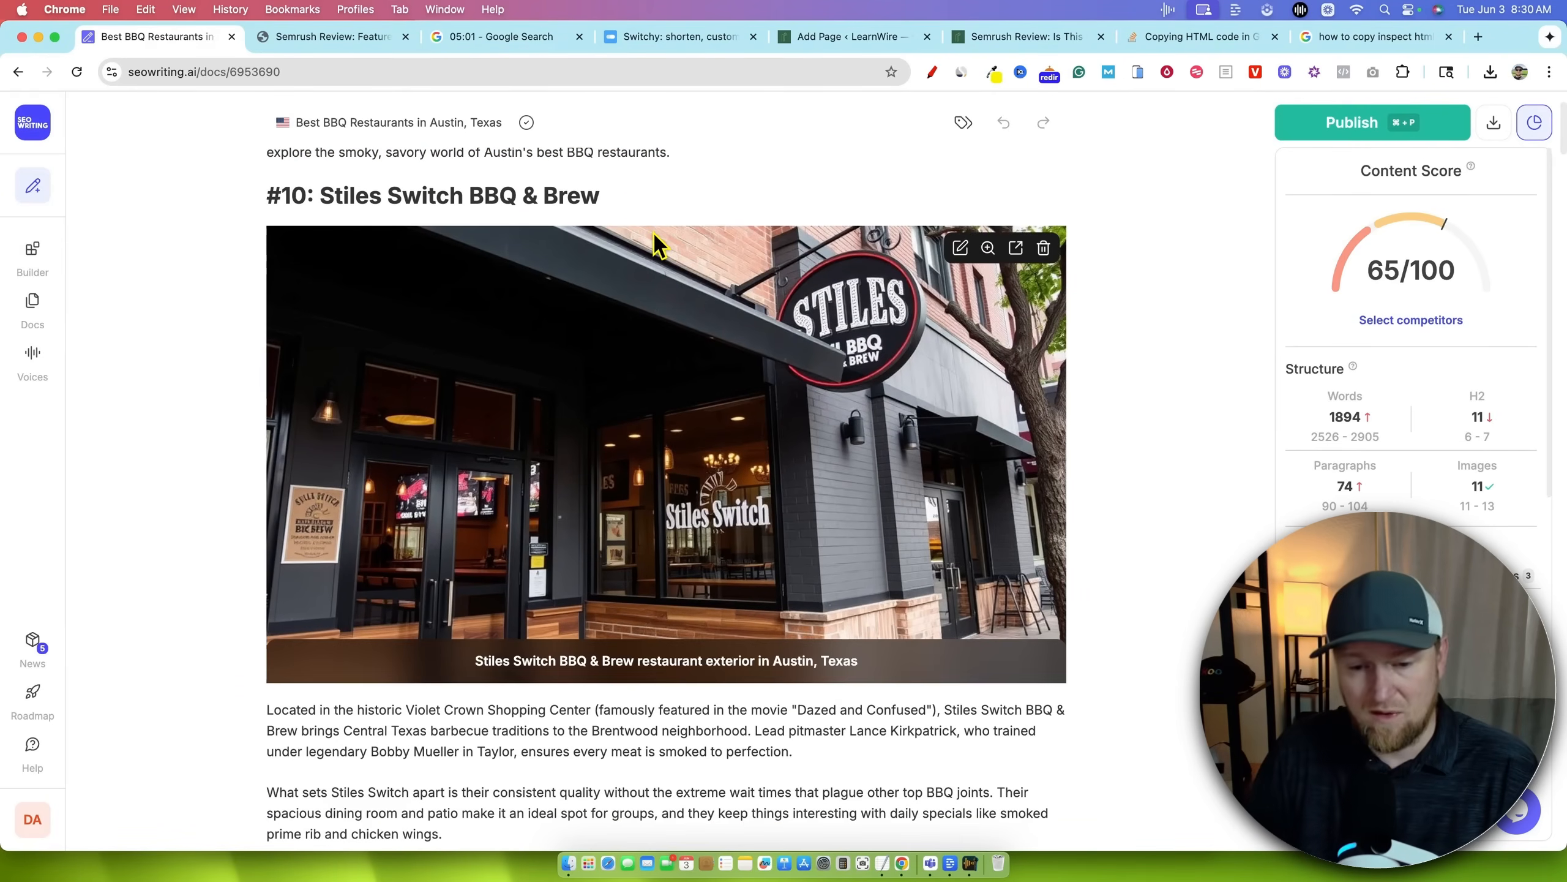
# - Read the Stiles Switch entry's text and highlight the address and opening hours in its info box
pyautogui.scroll(-10, 728, 340)
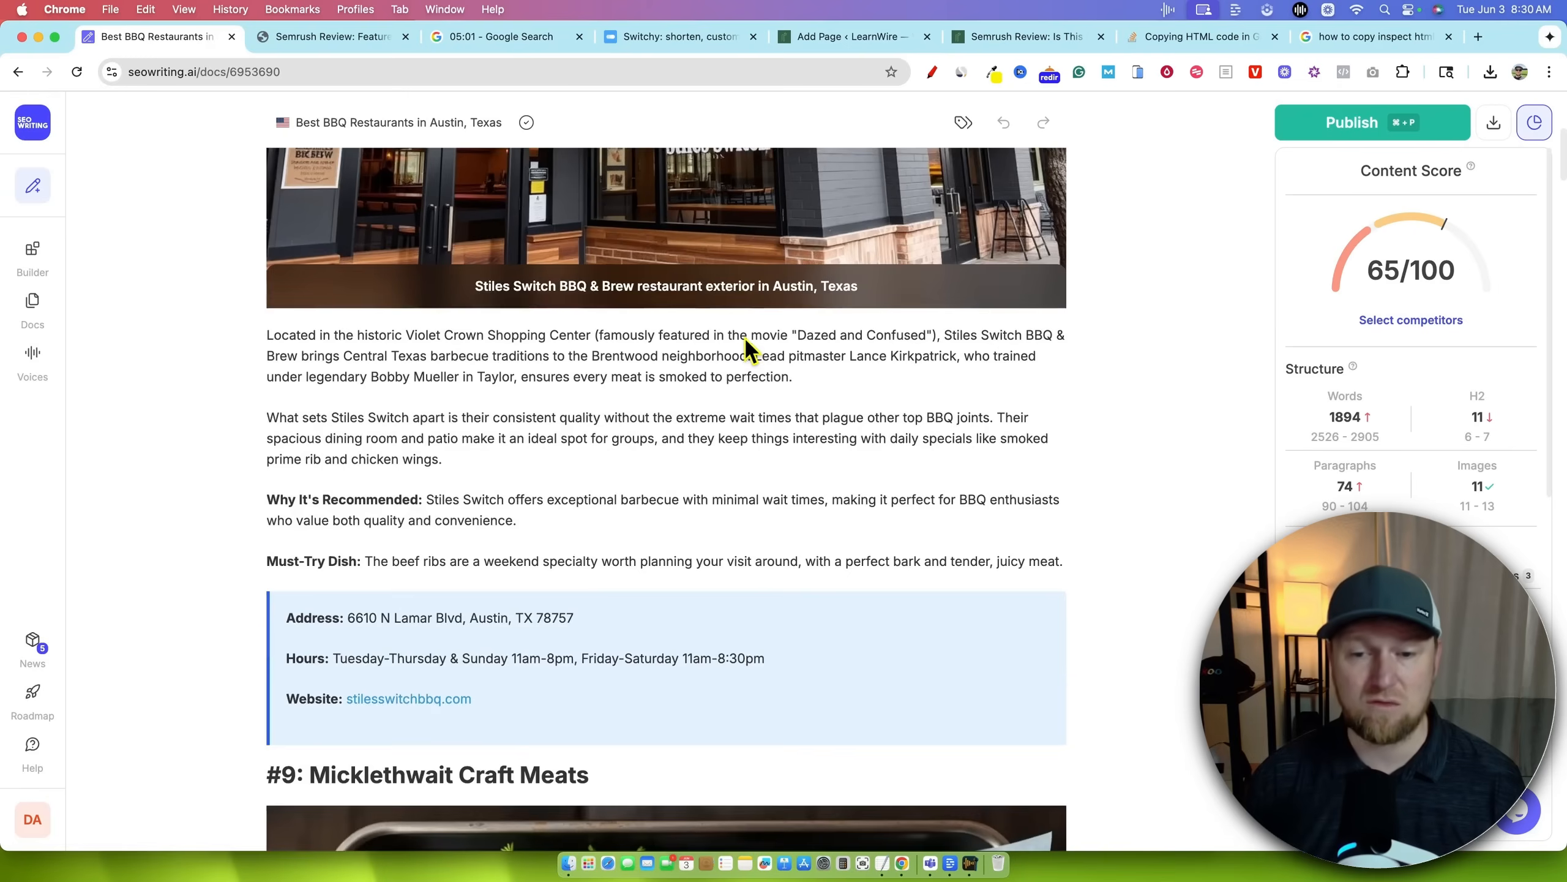
pyautogui.scroll(-5, 830, 398)
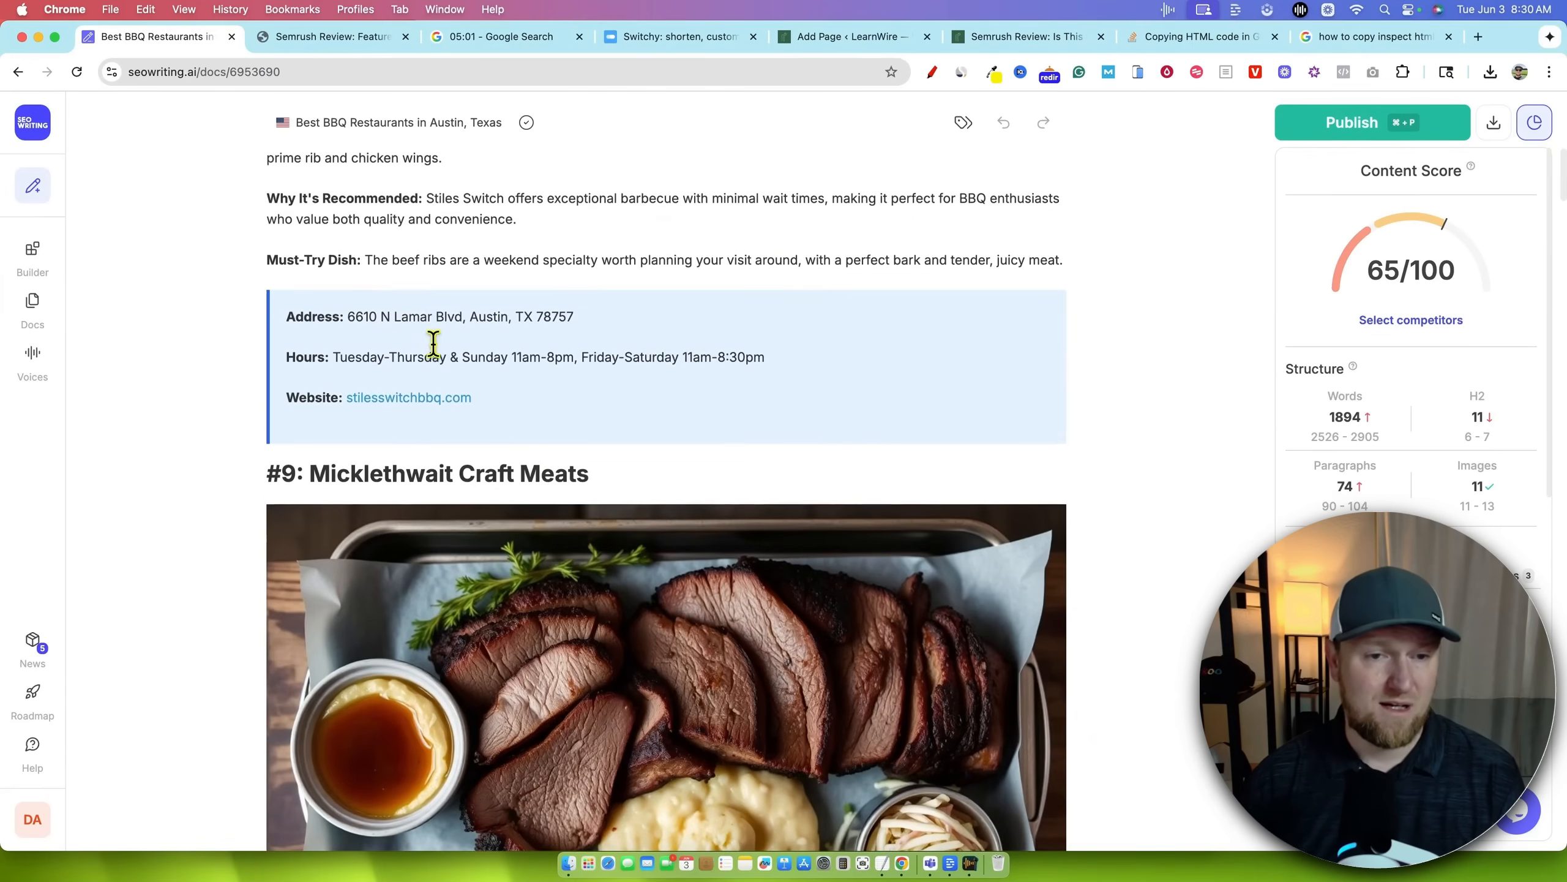
pyautogui.moveTo(393, 318); pyautogui.dragTo(685, 327)
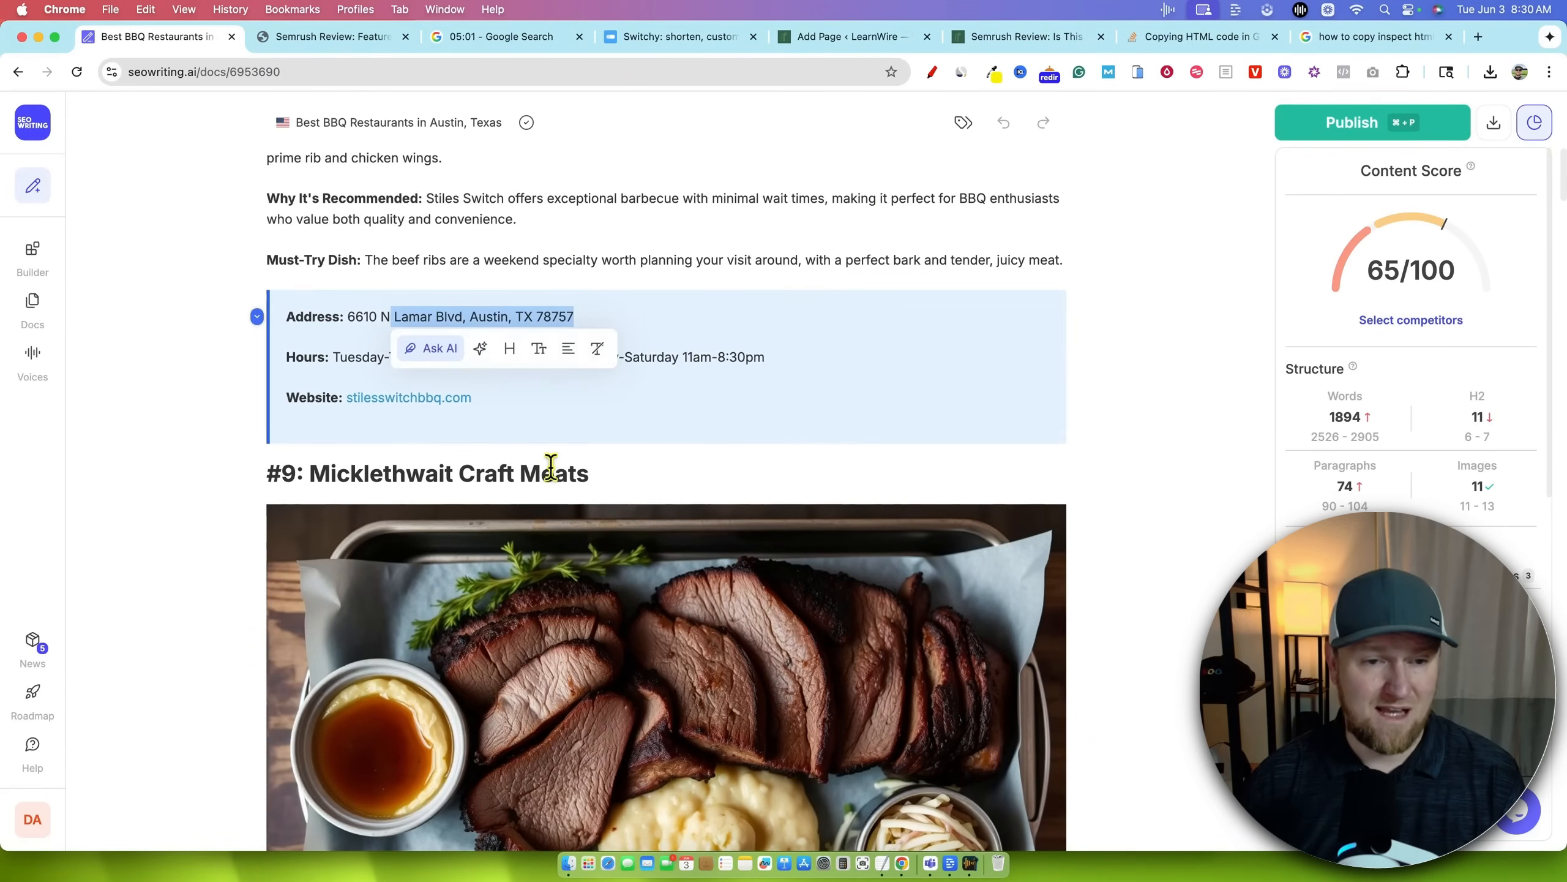
pyautogui.click(337, 361)
pyautogui.moveTo(369, 358); pyautogui.dragTo(815, 361)
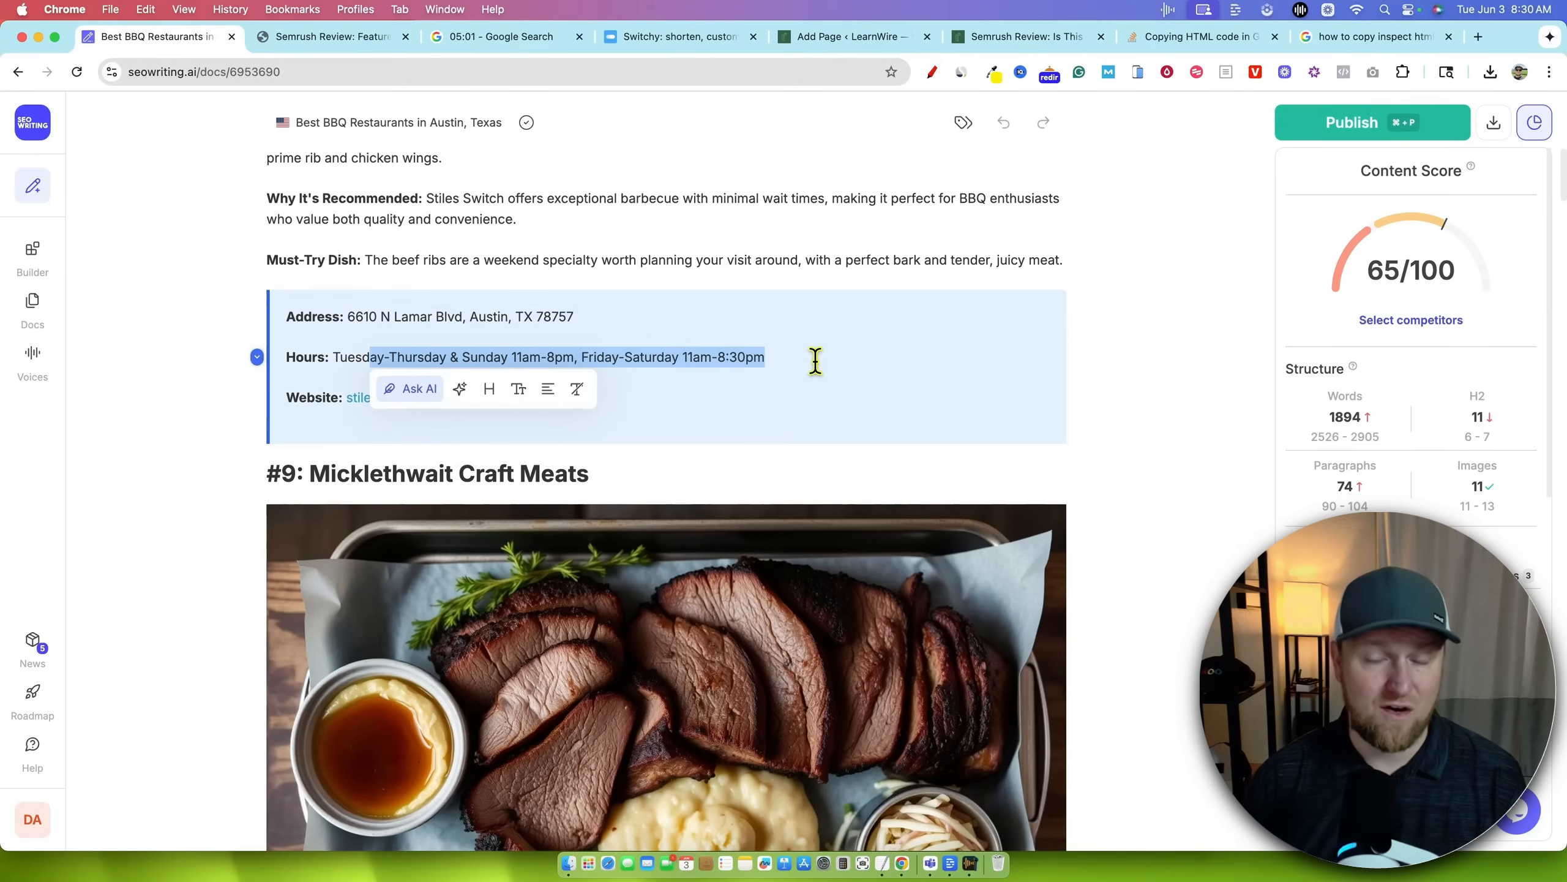
pyautogui.click(760, 354)
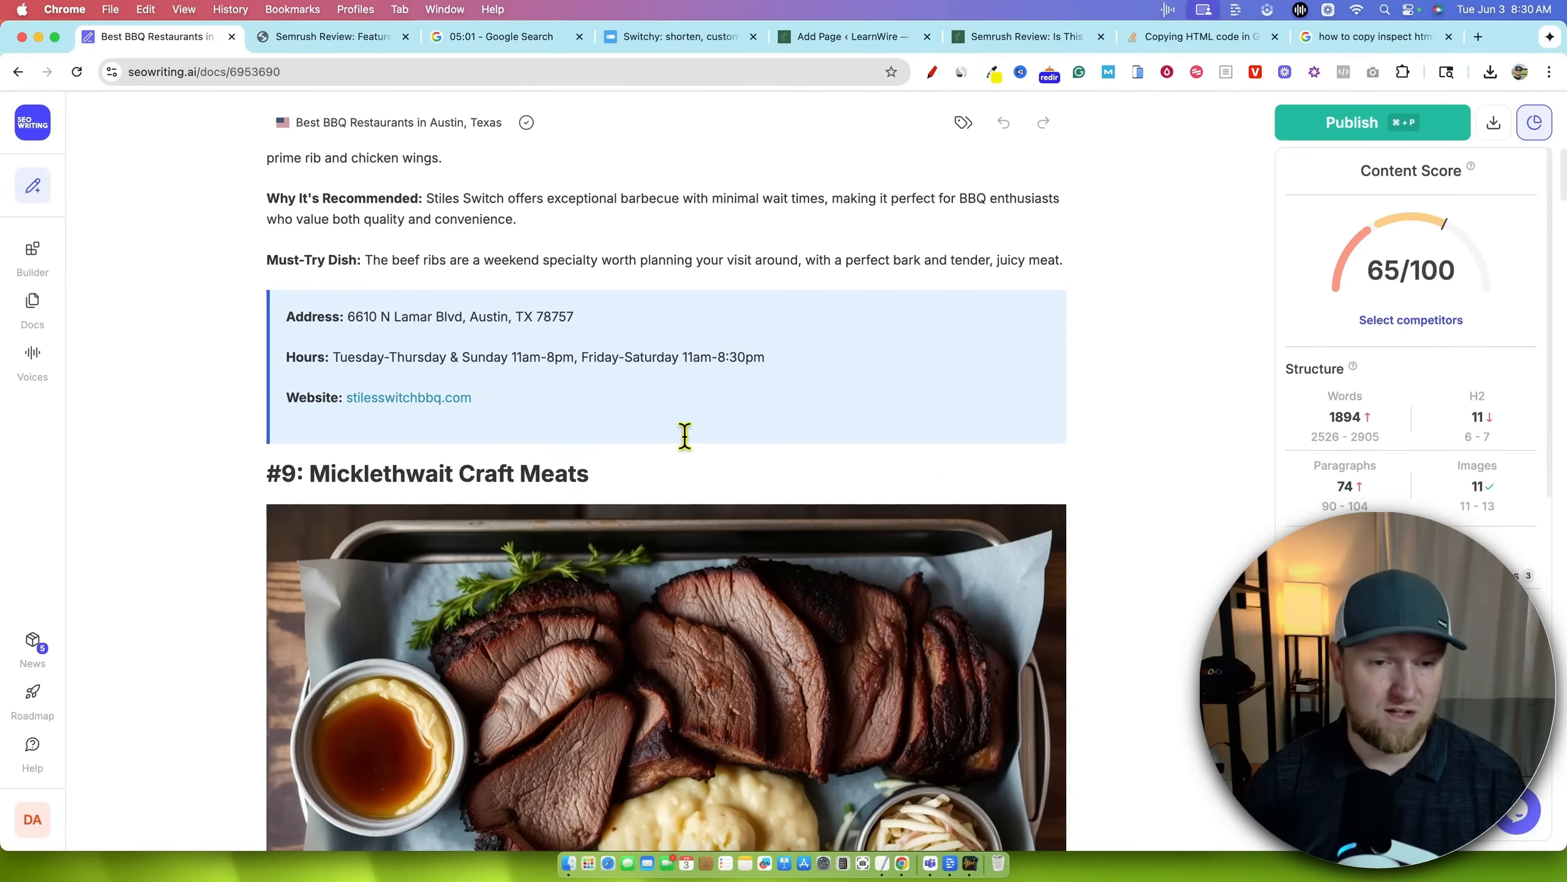
# - Examine the images, text and info boxes of the entries #9 Micklethwait Craft Meats and #8 Terry Black's BBQ
pyautogui.scroll(-3, 686, 435)
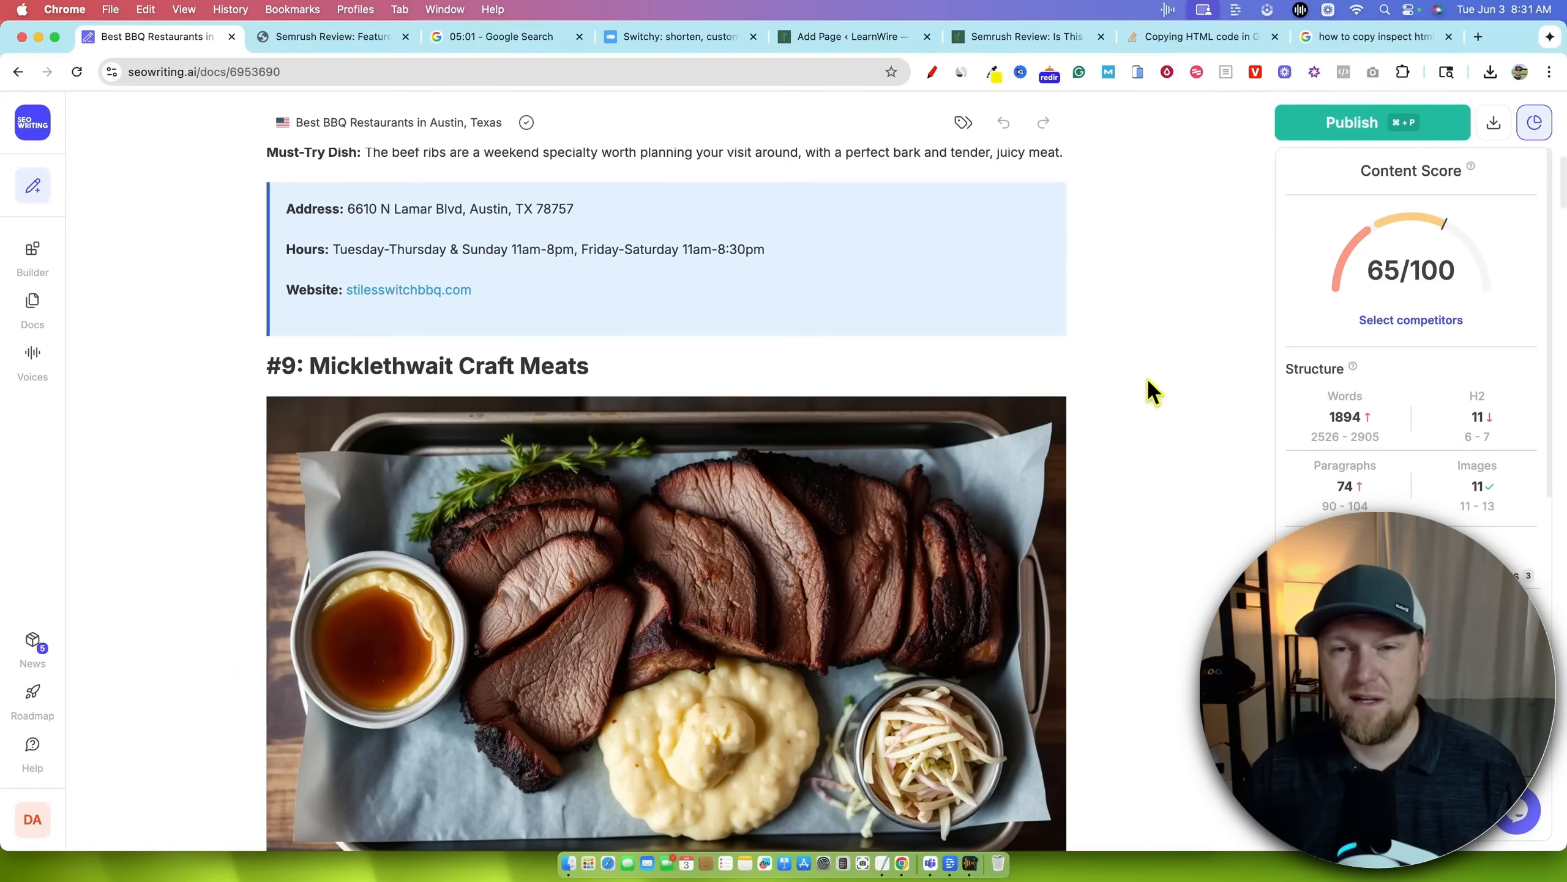
pyautogui.scroll(-2, 1149, 397)
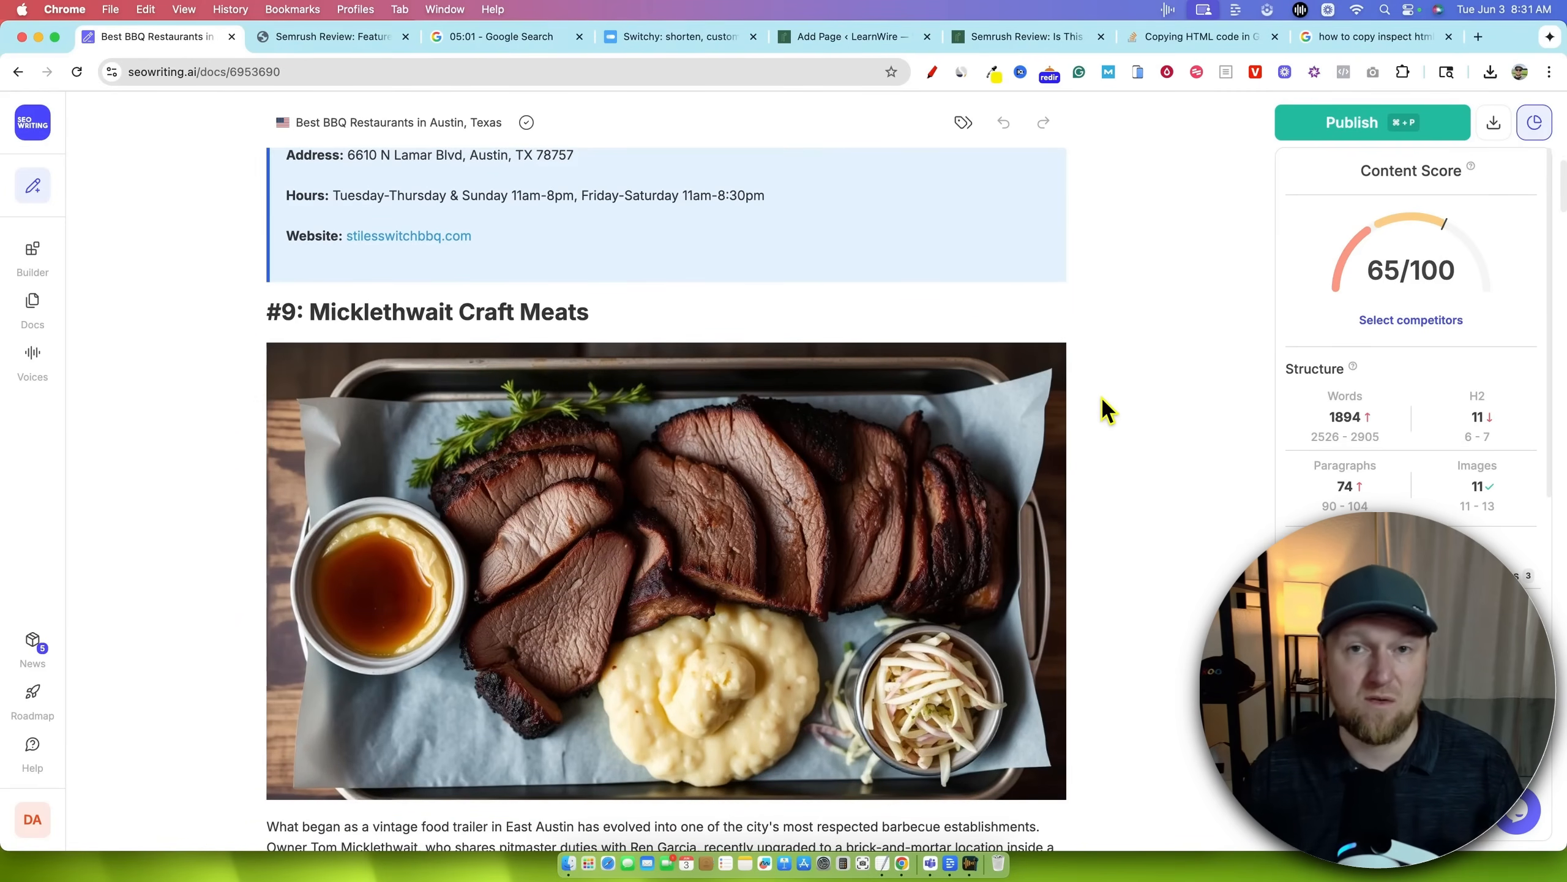
pyautogui.scroll(-7, 1106, 411)
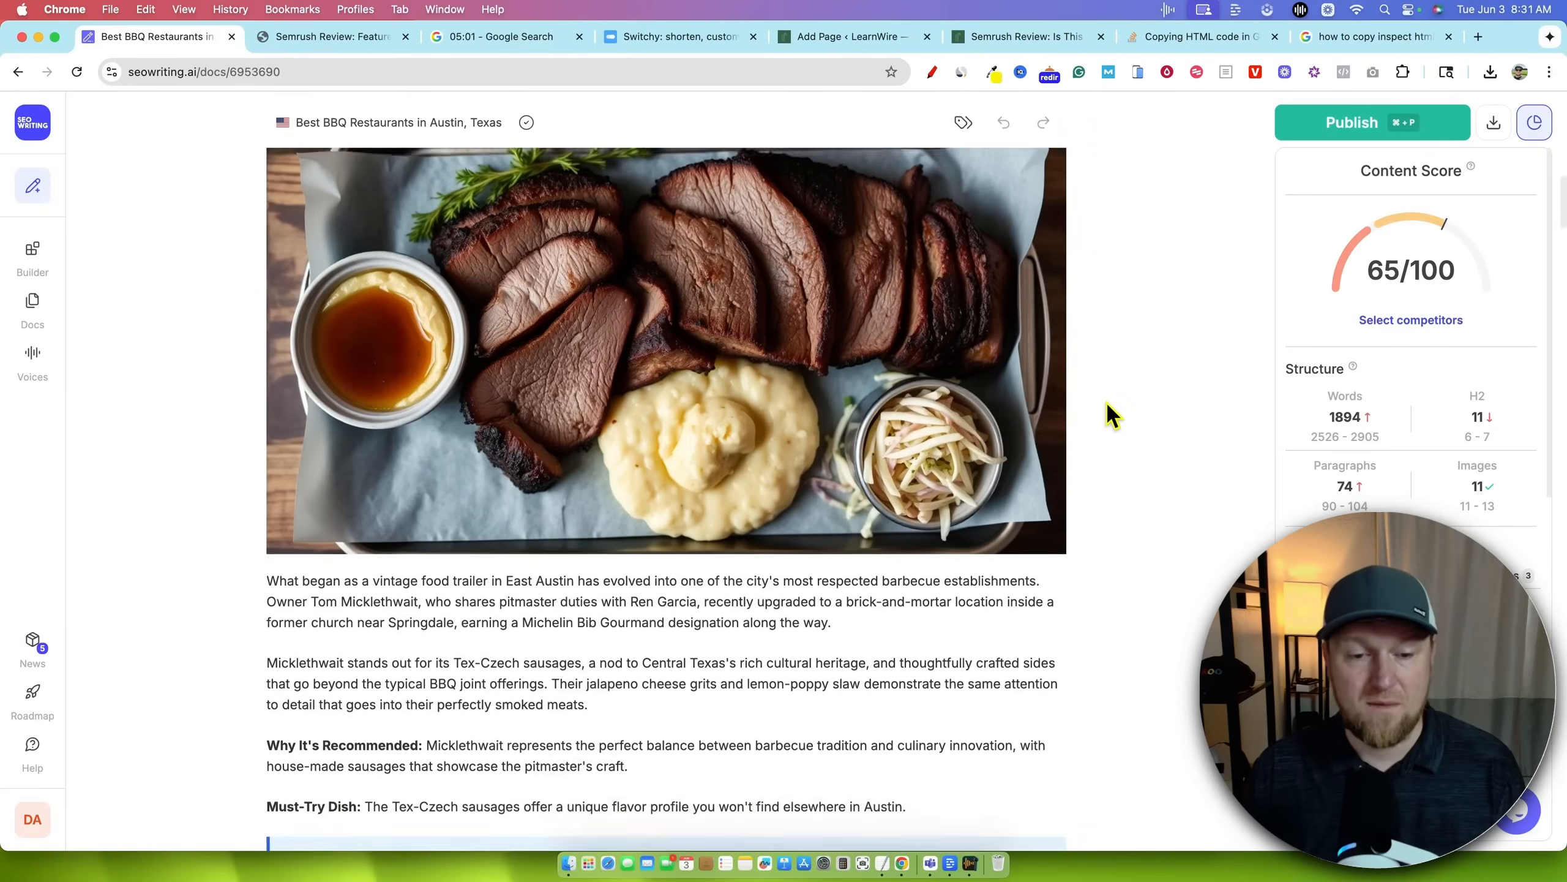
pyautogui.scroll(-2, 1108, 411)
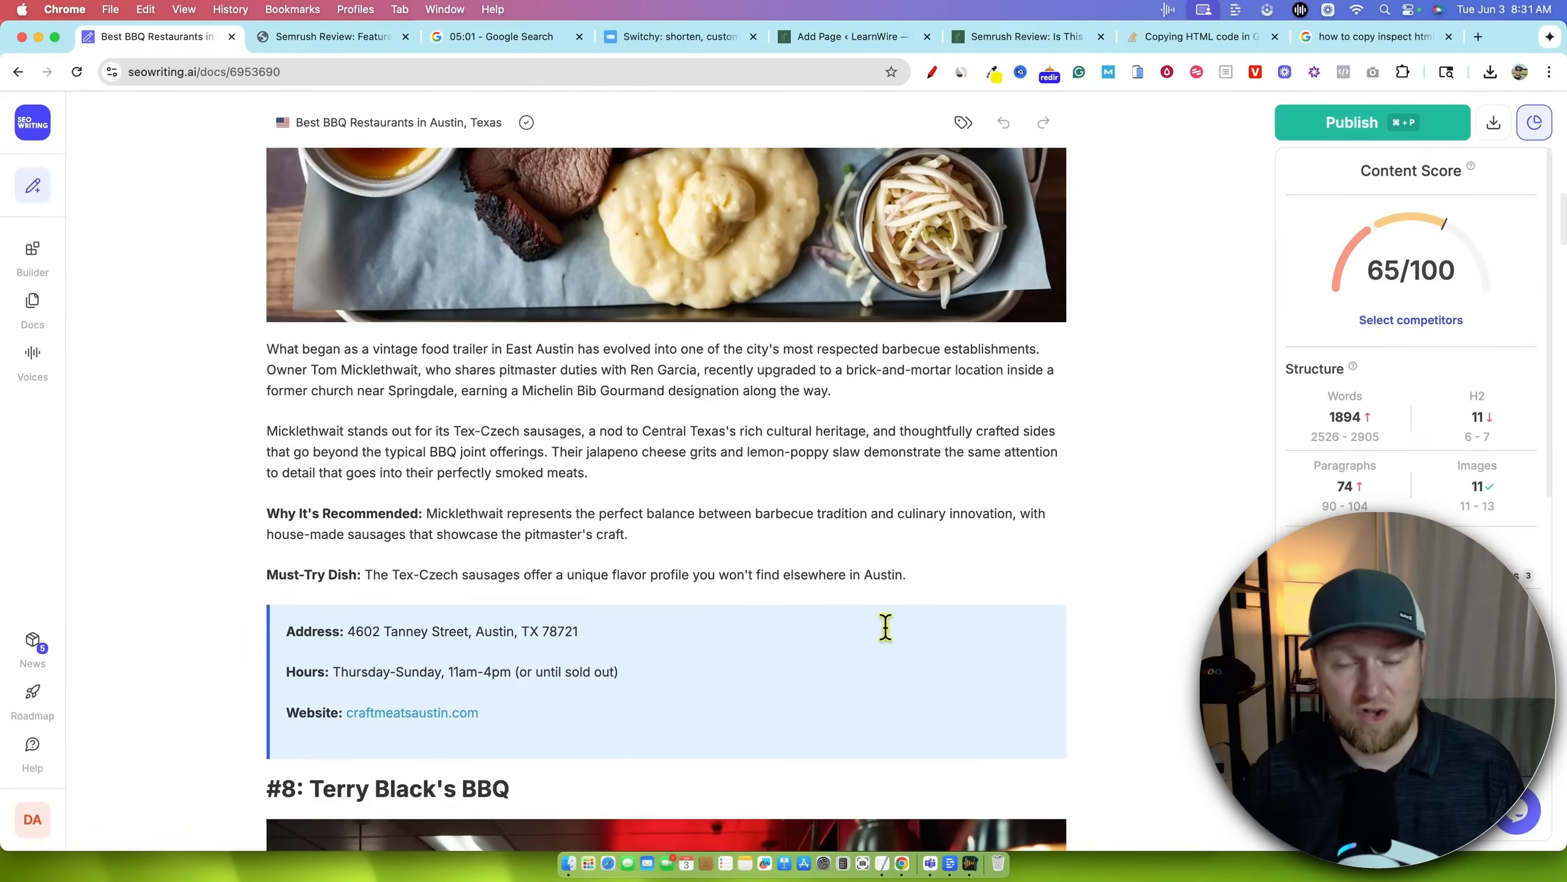
pyautogui.scroll(-5, 993, 457)
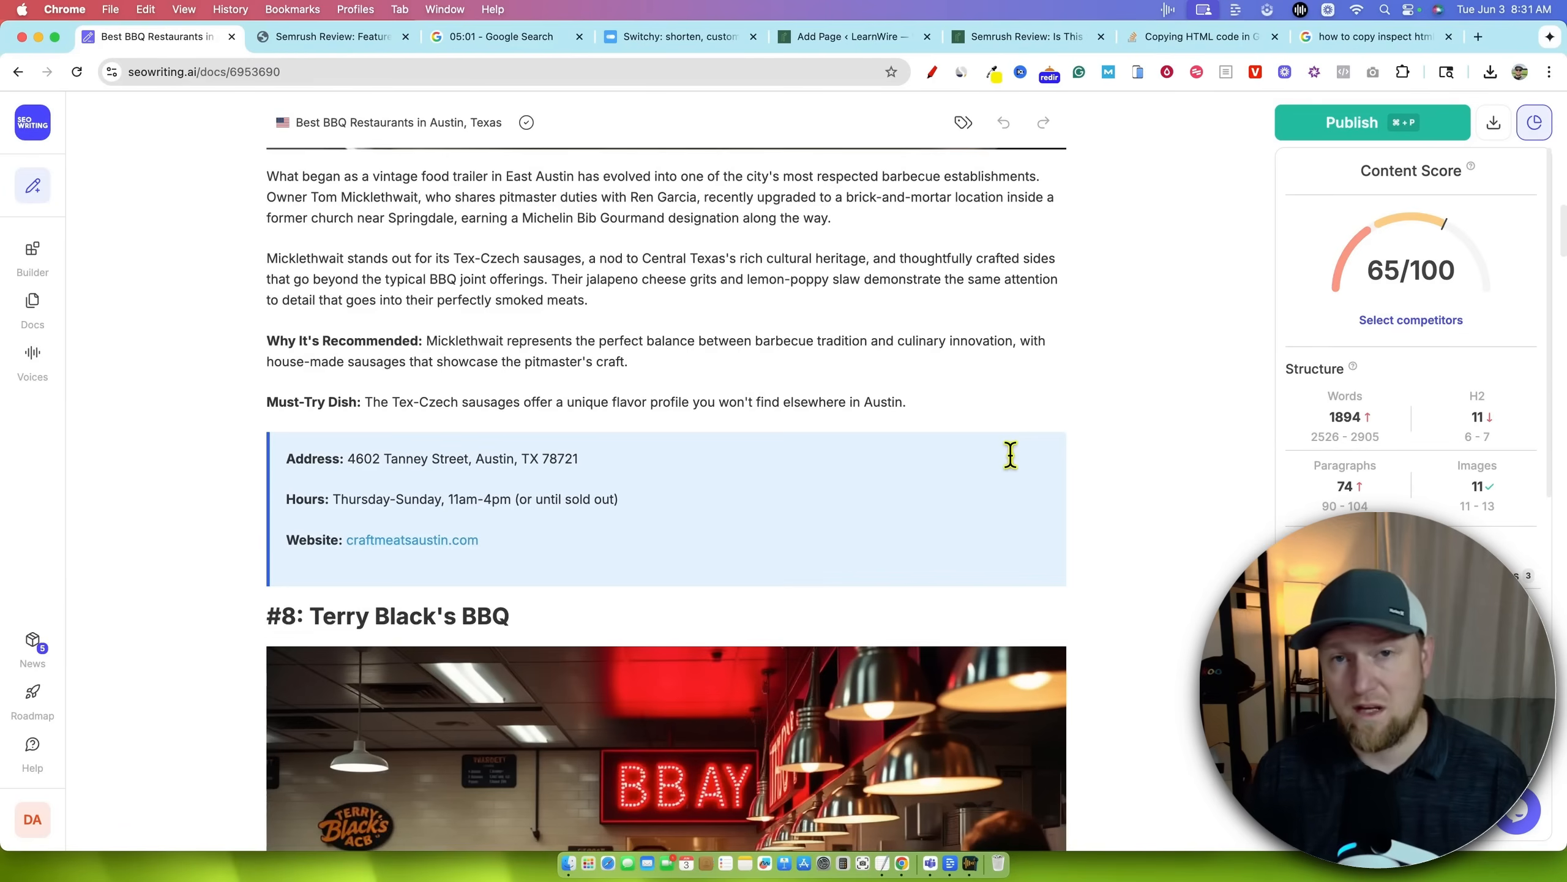
pyautogui.scroll(-6, 1011, 455)
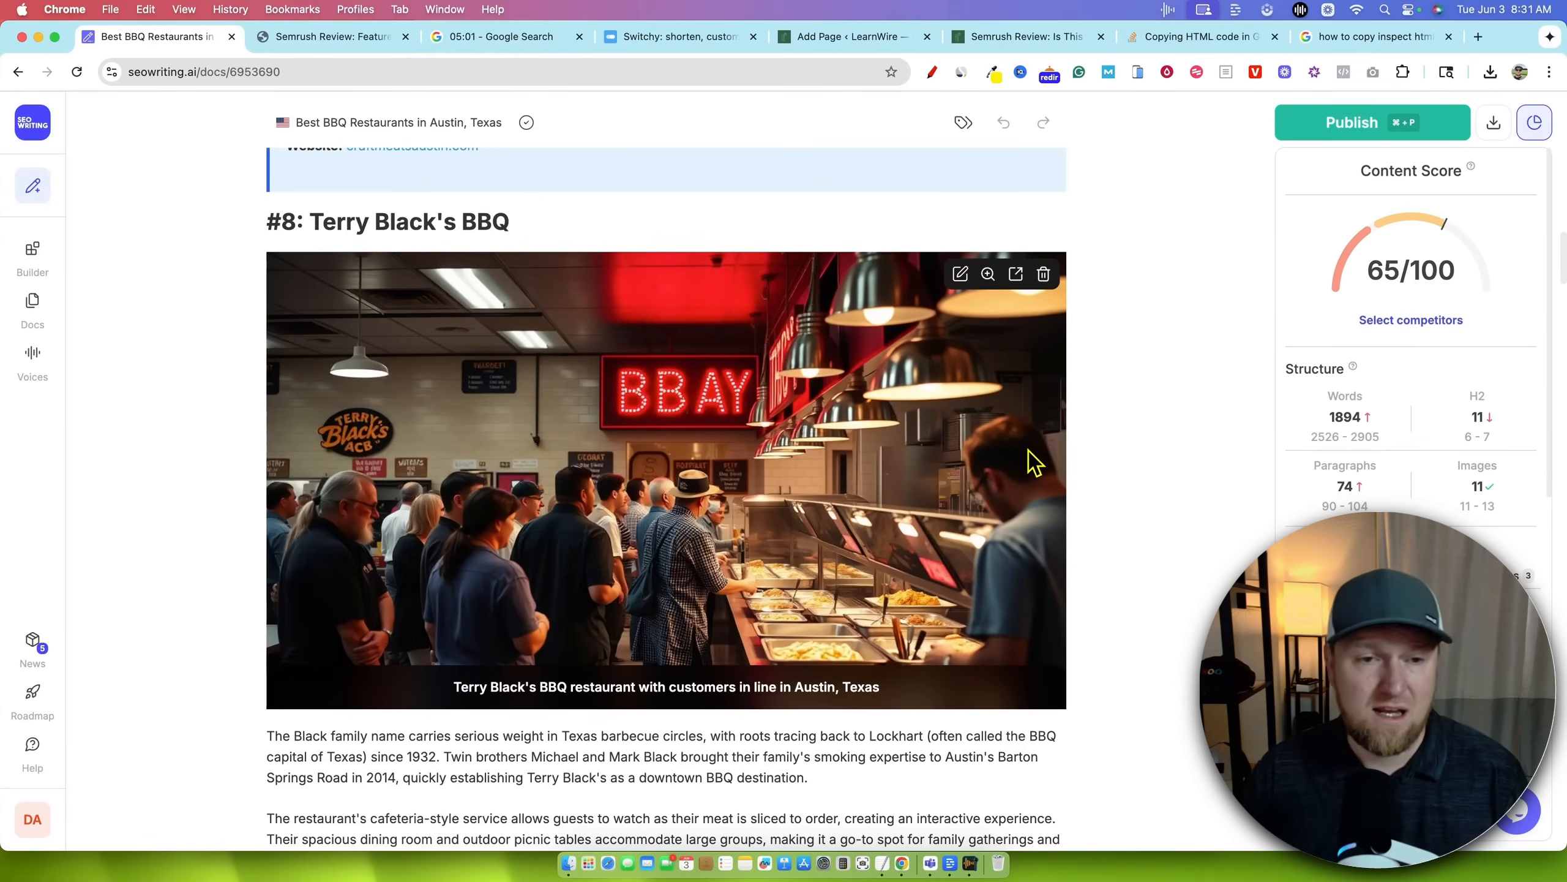
pyautogui.scroll(-1, 716, 432)
pyautogui.scroll(-12, 715, 425)
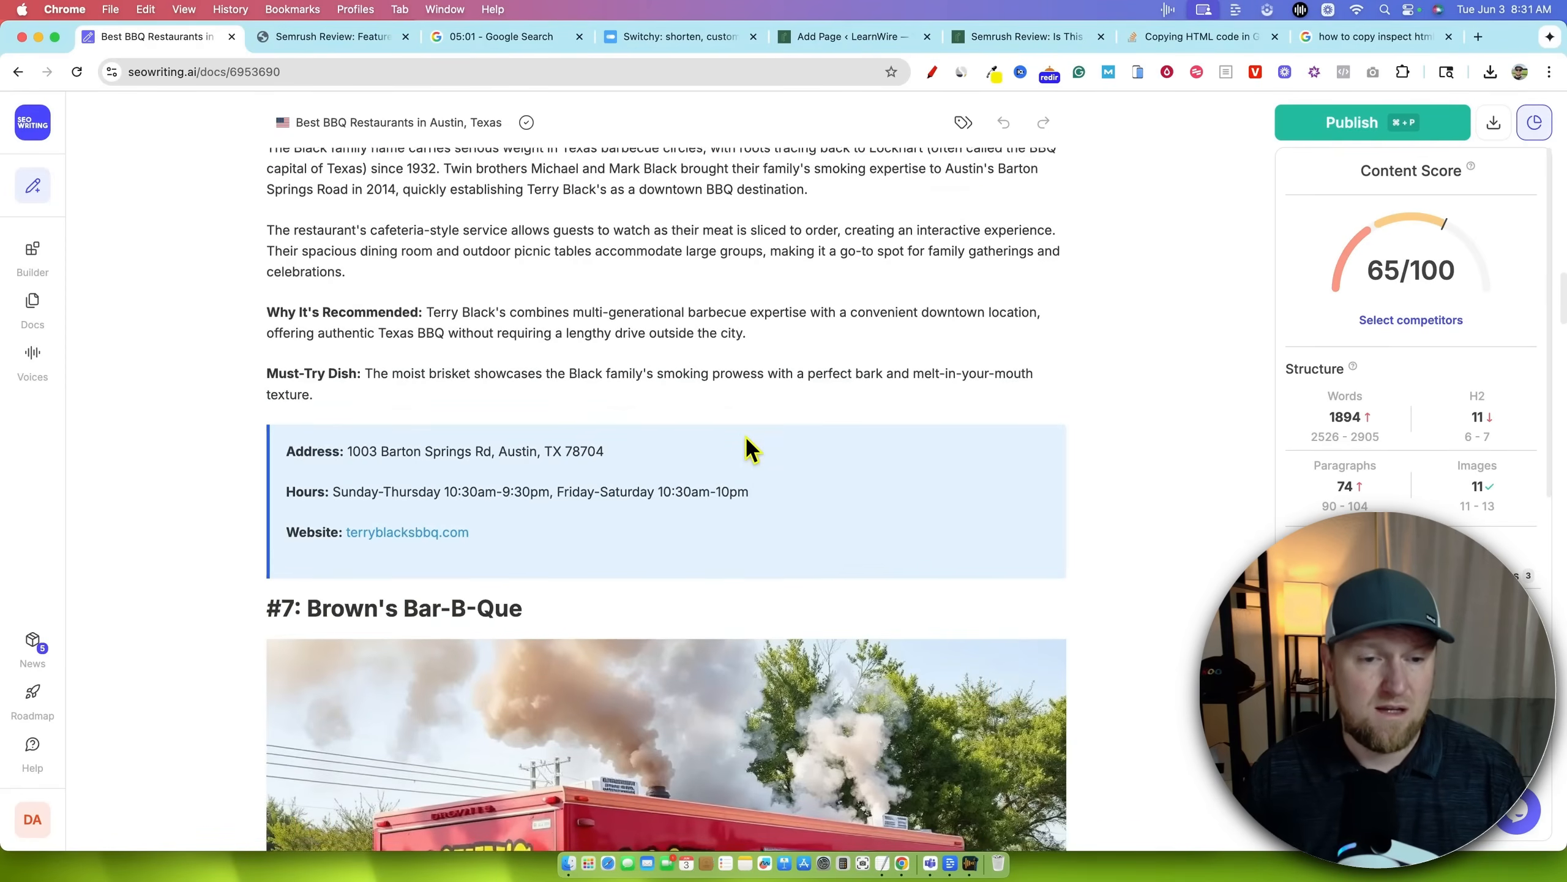
# - Skim the BBQ article's entries from #7 Brown's Bar-B-Que through #2 la Barbecue down to the #1 Franklin Barbecue image
pyautogui.scroll(-20, 746, 435)
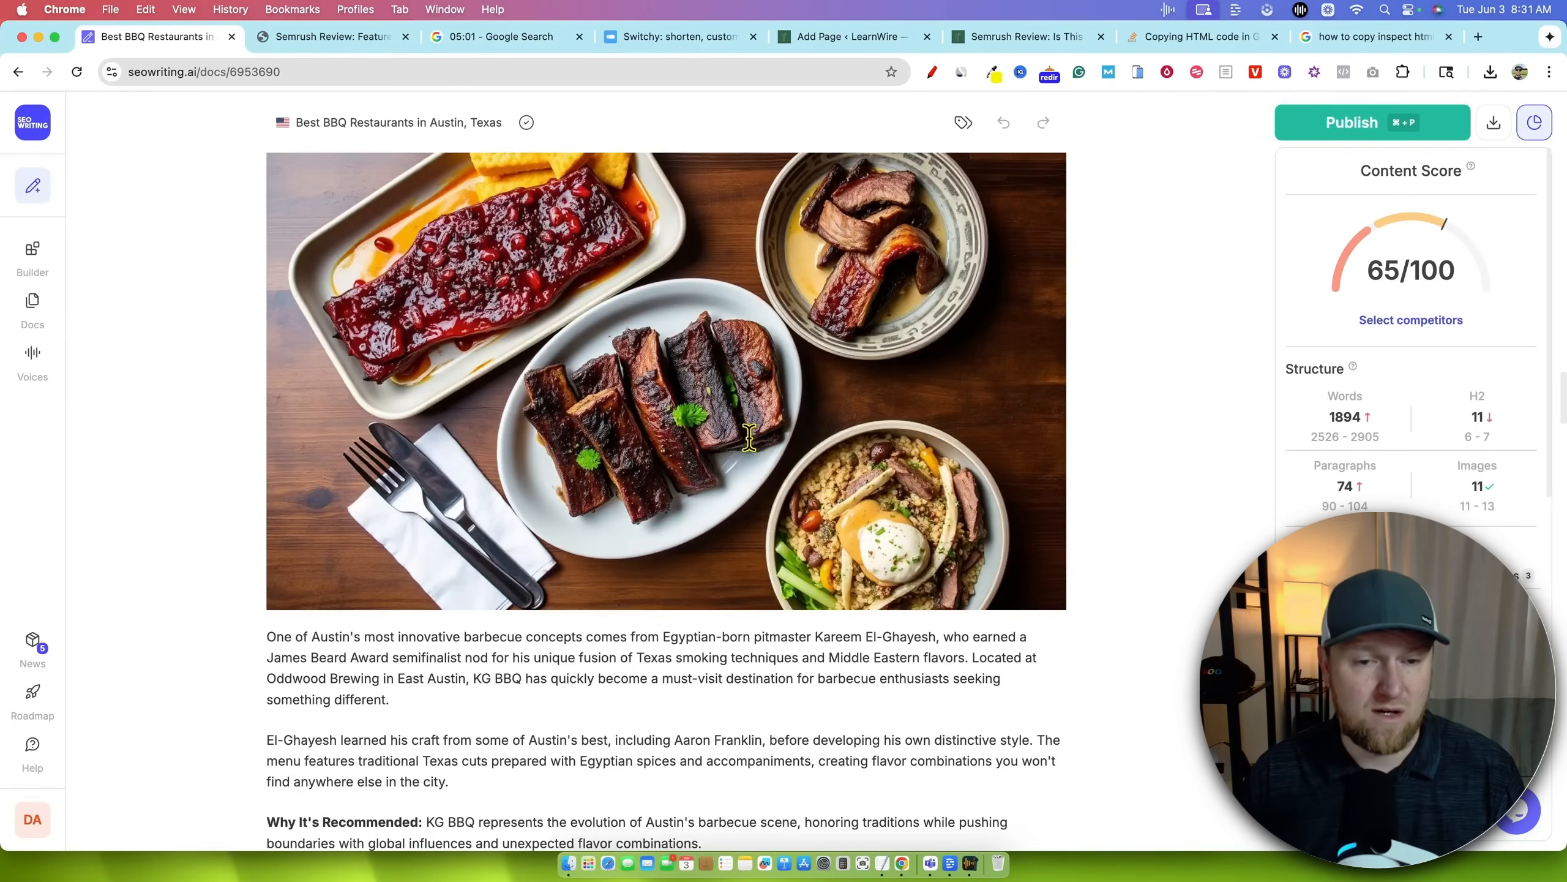
pyautogui.scroll(-20, 751, 439)
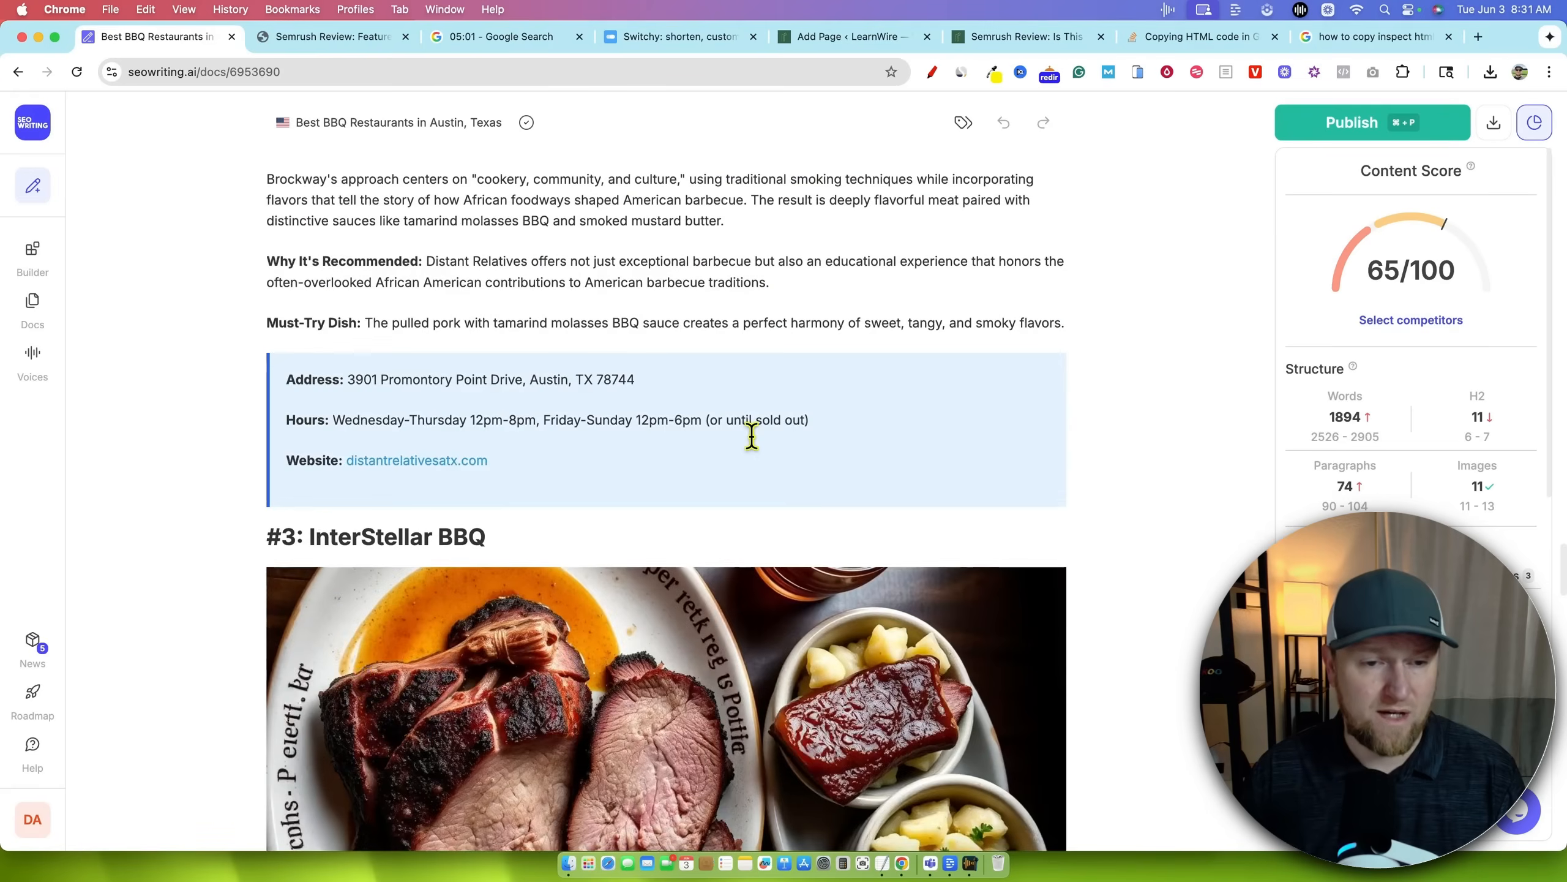
pyautogui.scroll(-14, 749, 438)
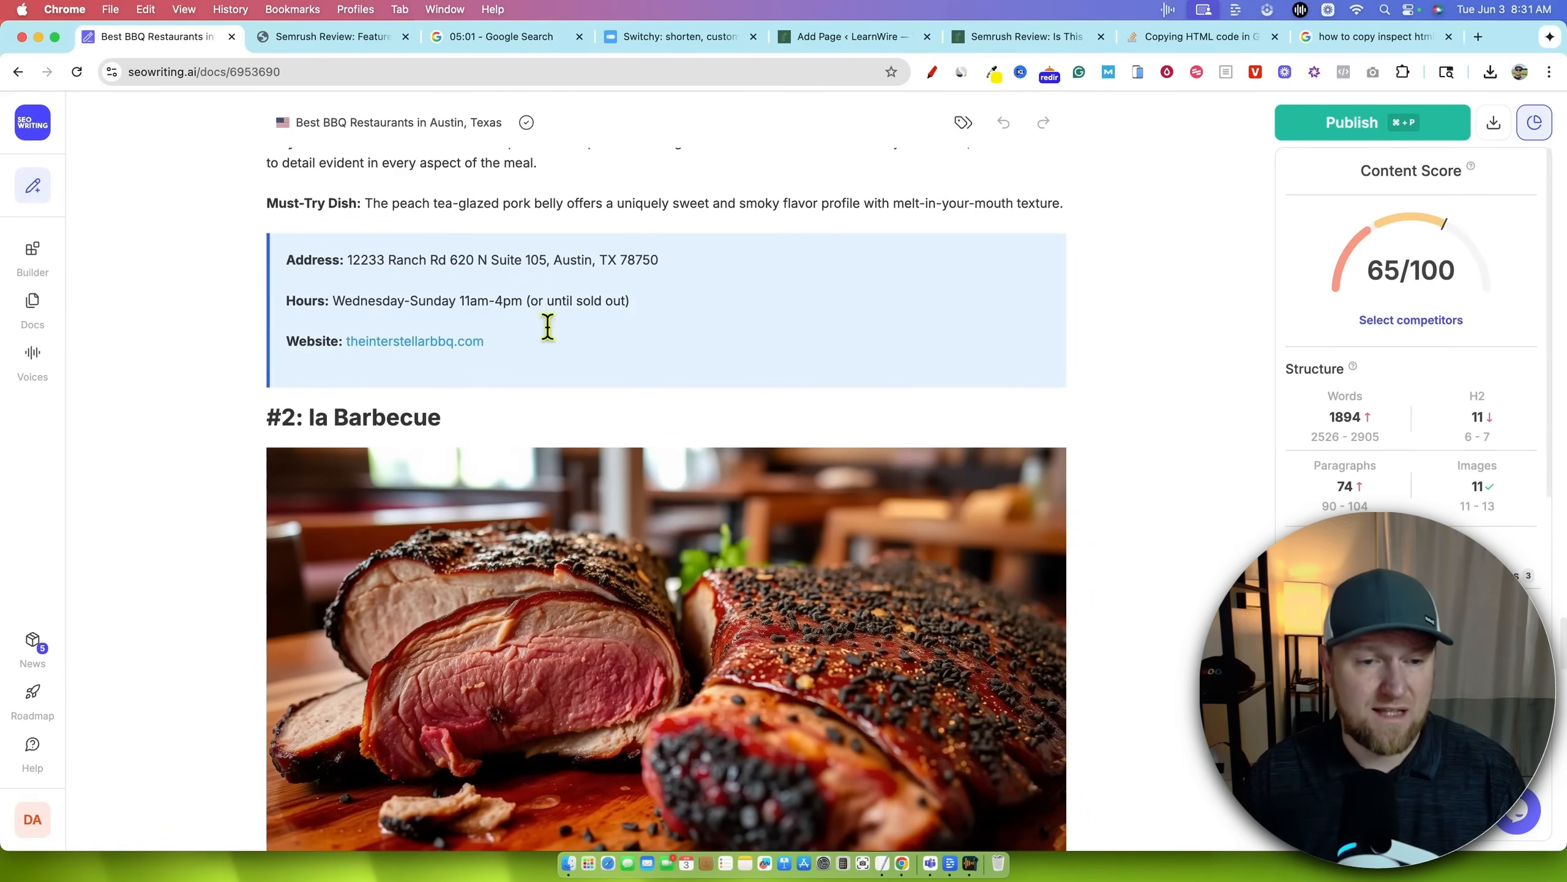
pyautogui.scroll(-2, 545, 325)
pyautogui.scroll(-15, 634, 424)
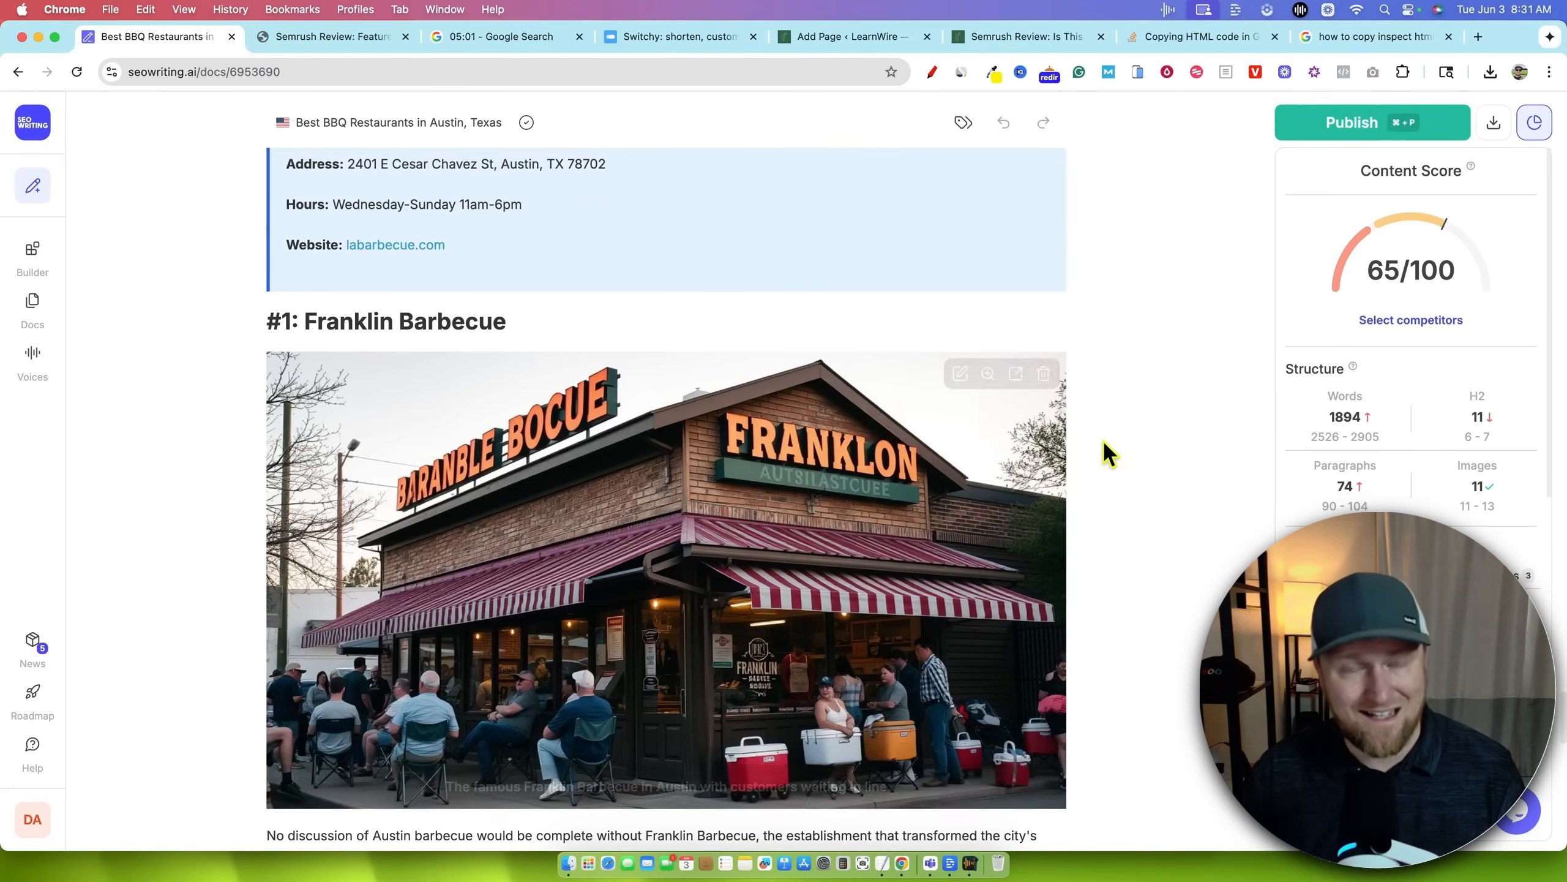
# - Examine the #1 Franklin Barbecue entry, the article's conclusion and the "Ready to Explore Austin?" call-to-action buttons
pyautogui.scroll(-1, 1106, 455)
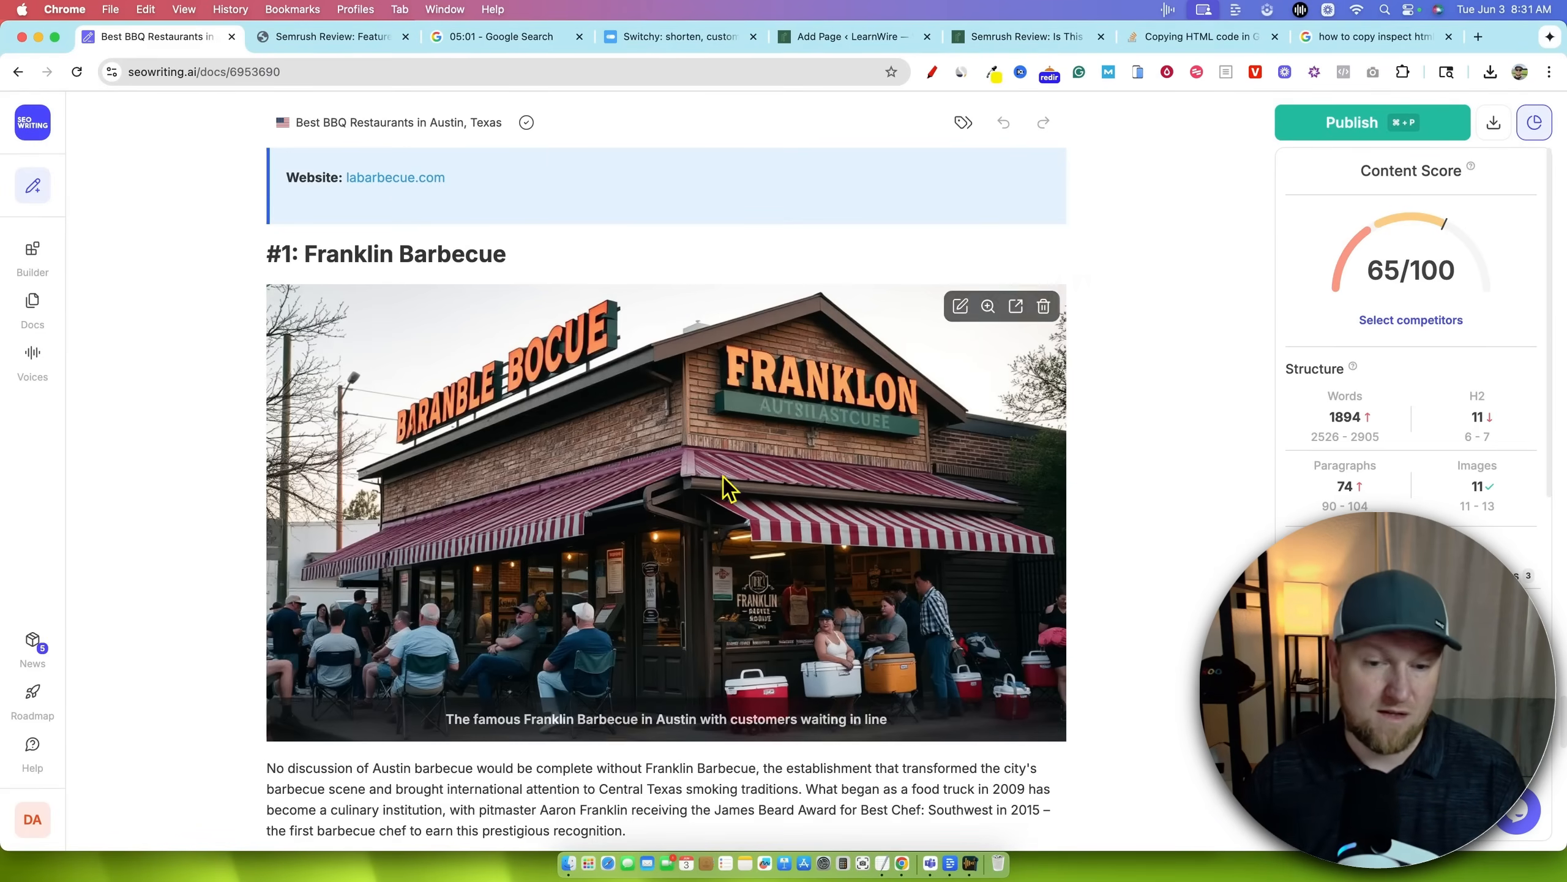
pyautogui.scroll(-3, 728, 491)
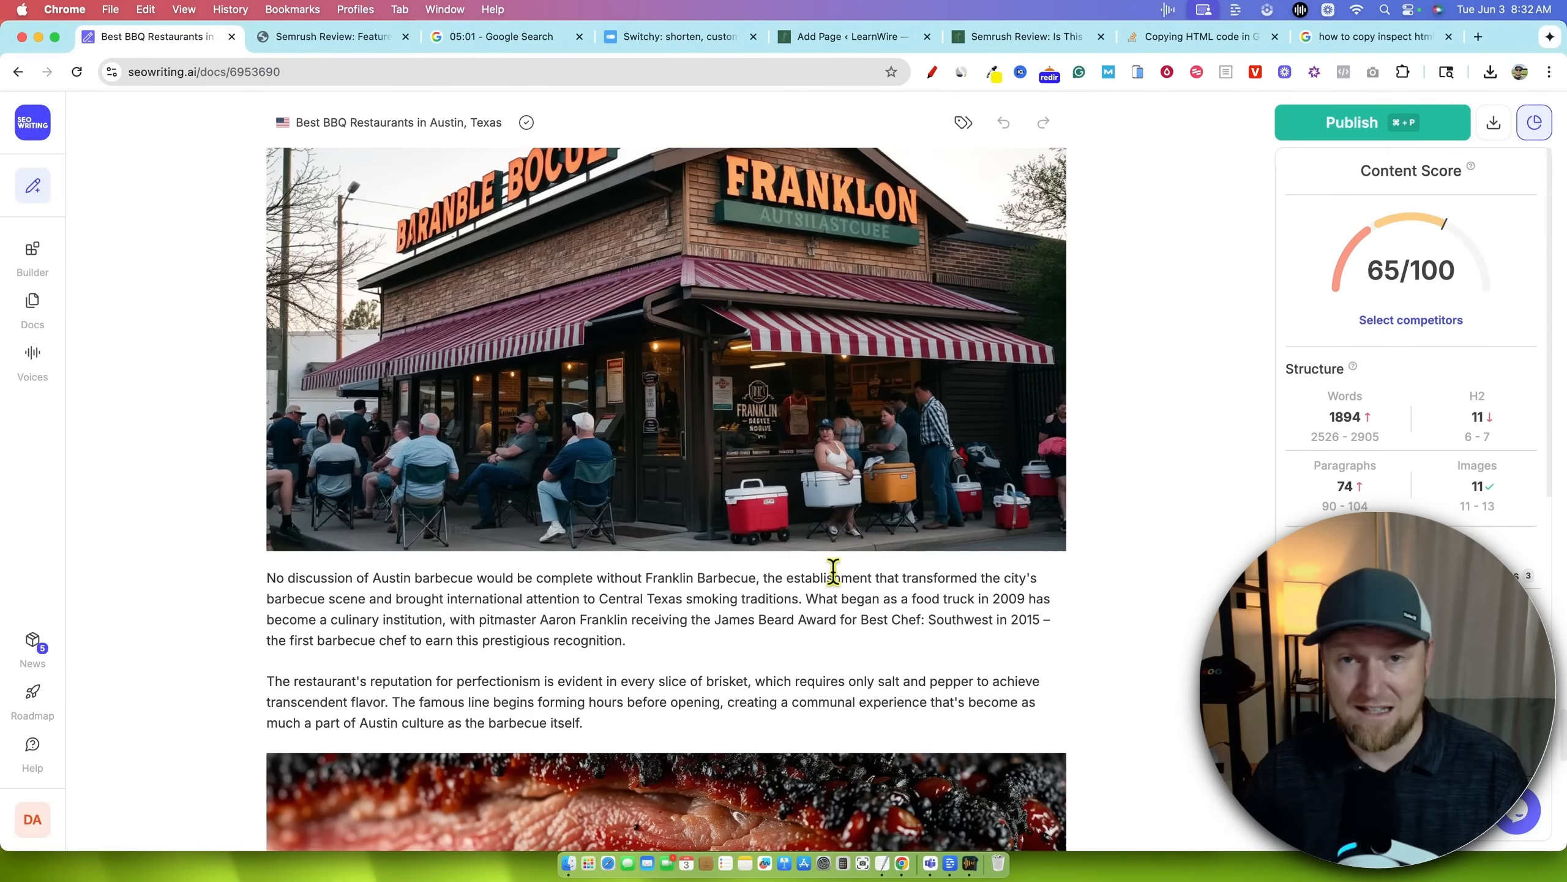
pyautogui.scroll(-2, 888, 672)
pyautogui.scroll(-15, 901, 676)
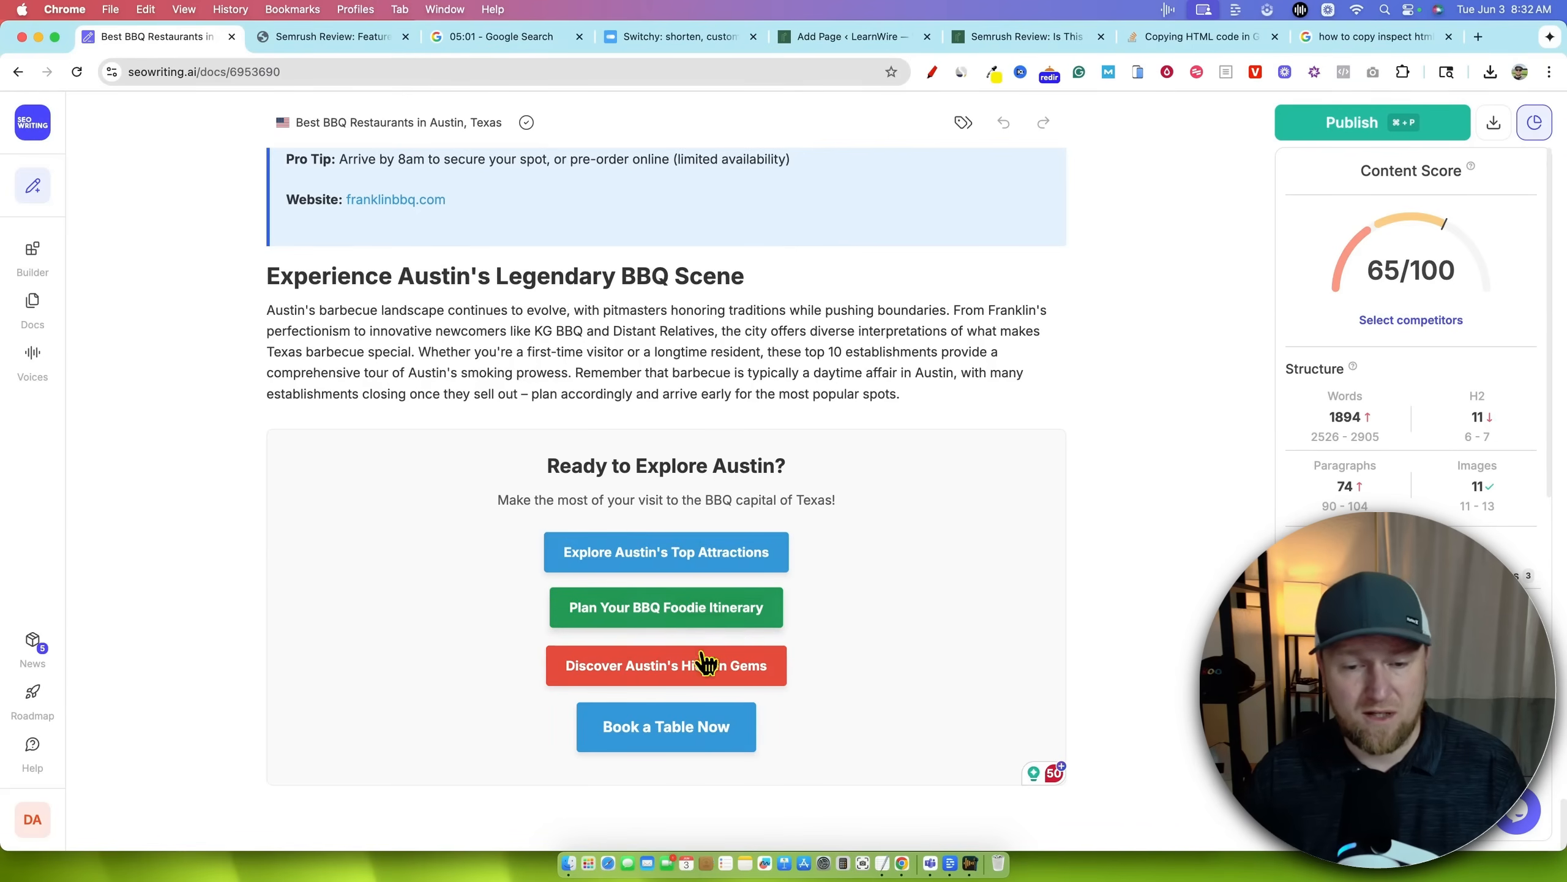
# - Look back through the restaurant entries from #1 Franklin Barbecue up to #9 Micklethwait Craft Meats, checking their images and info boxes
pyautogui.scroll(10, 903, 596)
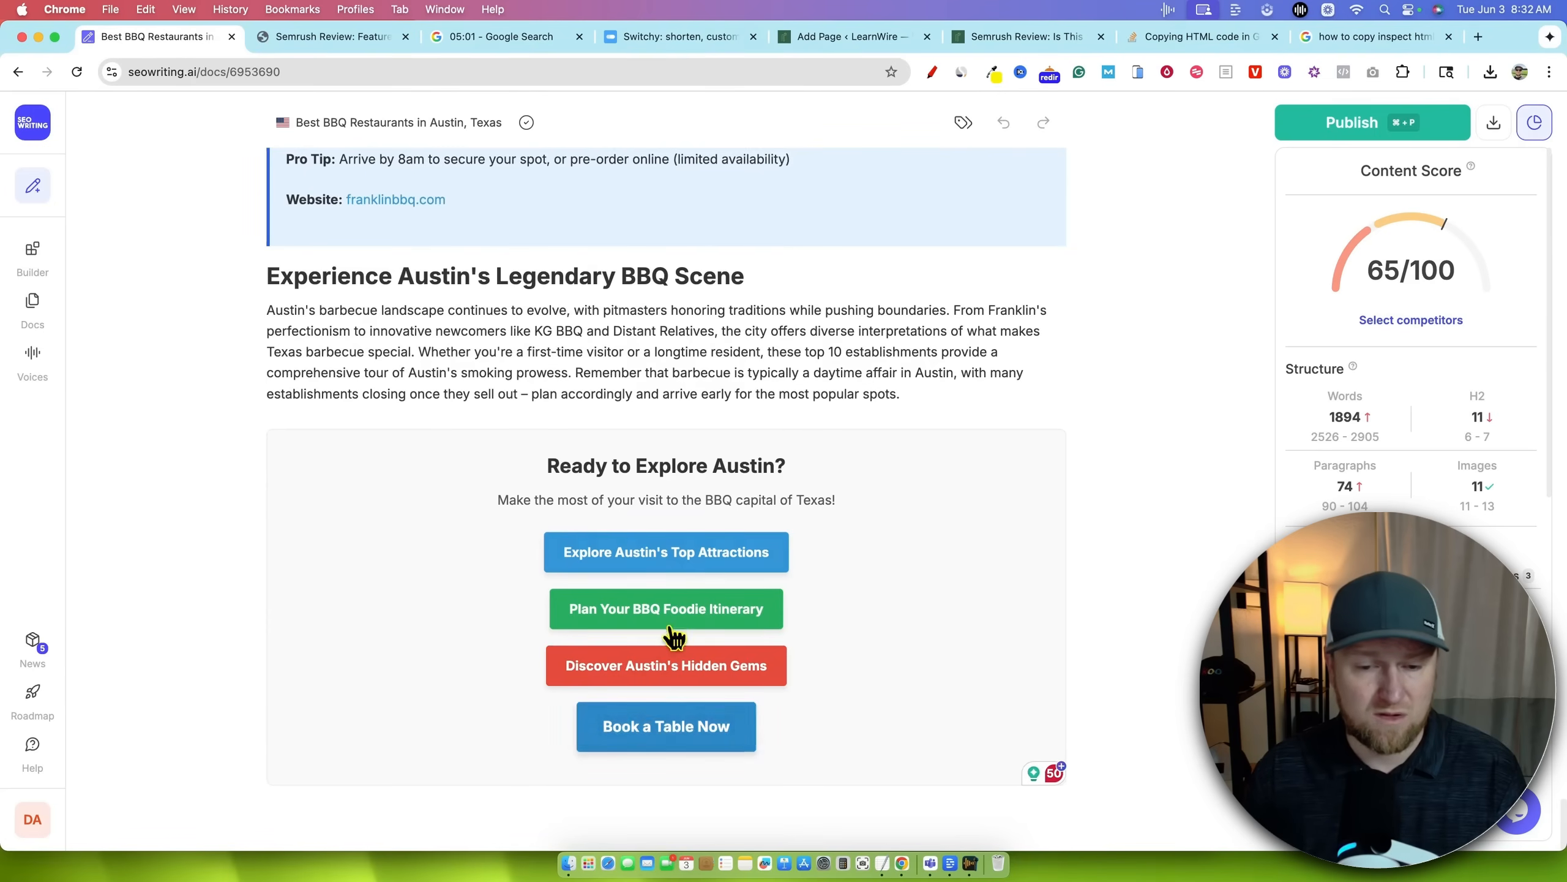
pyautogui.scroll(20, 899, 634)
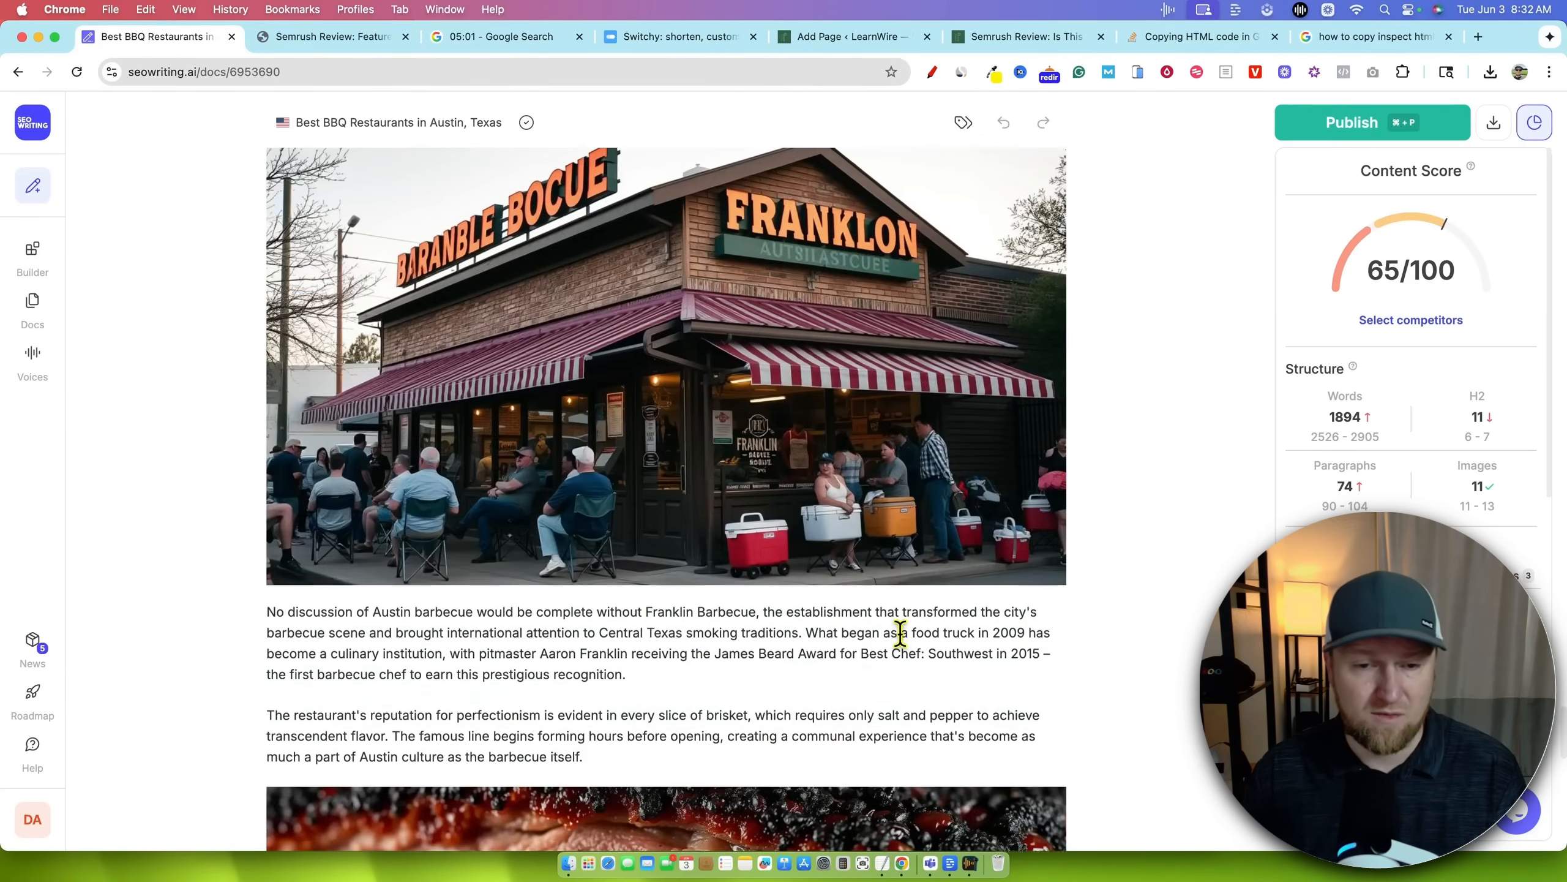
pyautogui.scroll(15, 899, 633)
pyautogui.scroll(15, 896, 634)
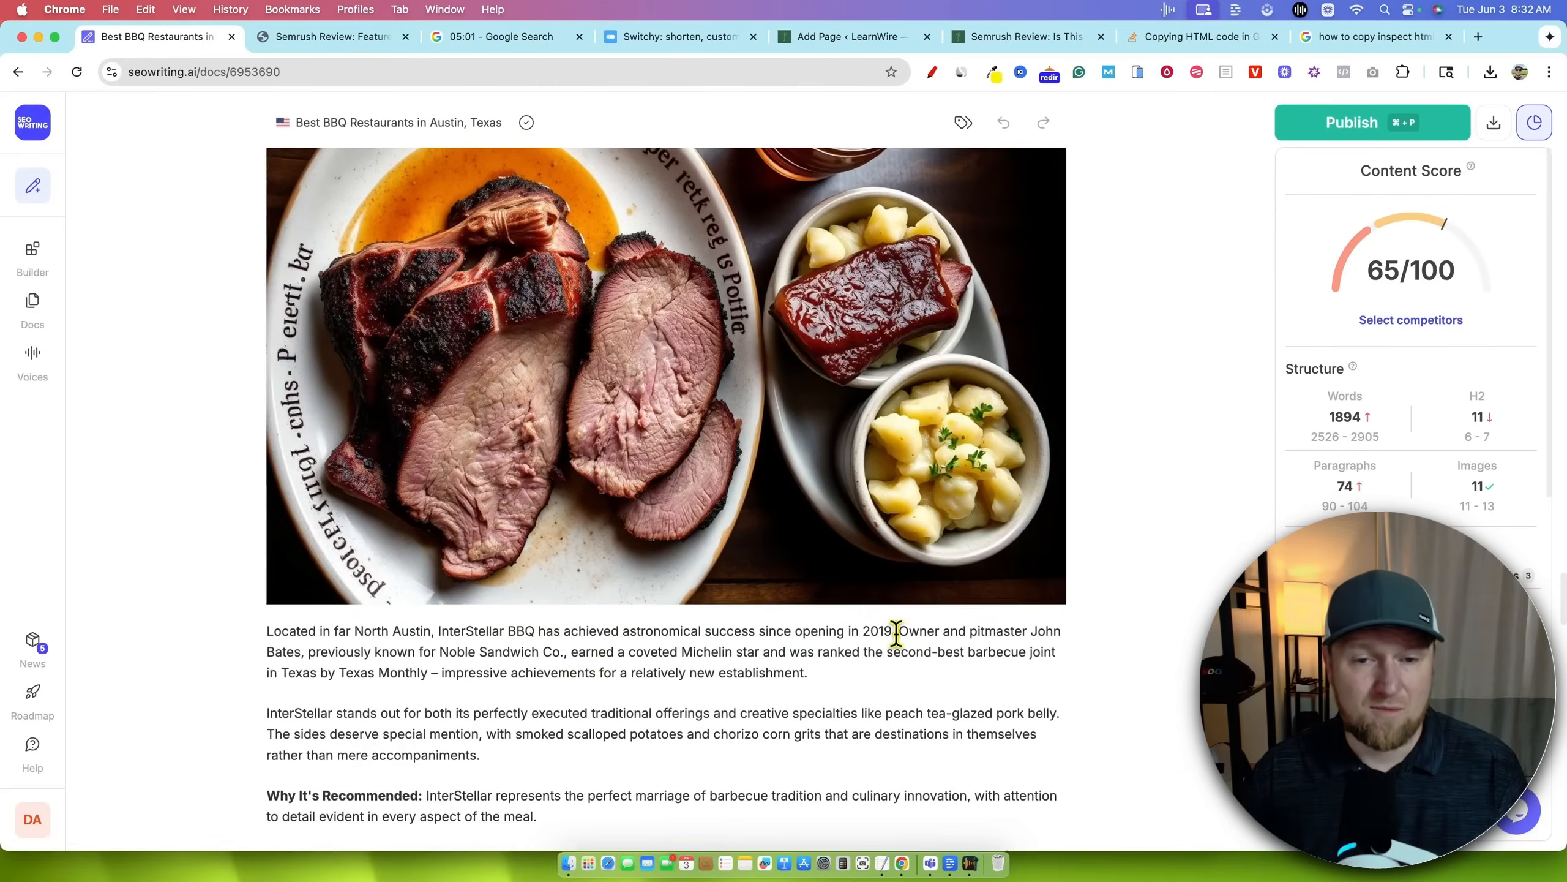
pyautogui.scroll(5, 586, 608)
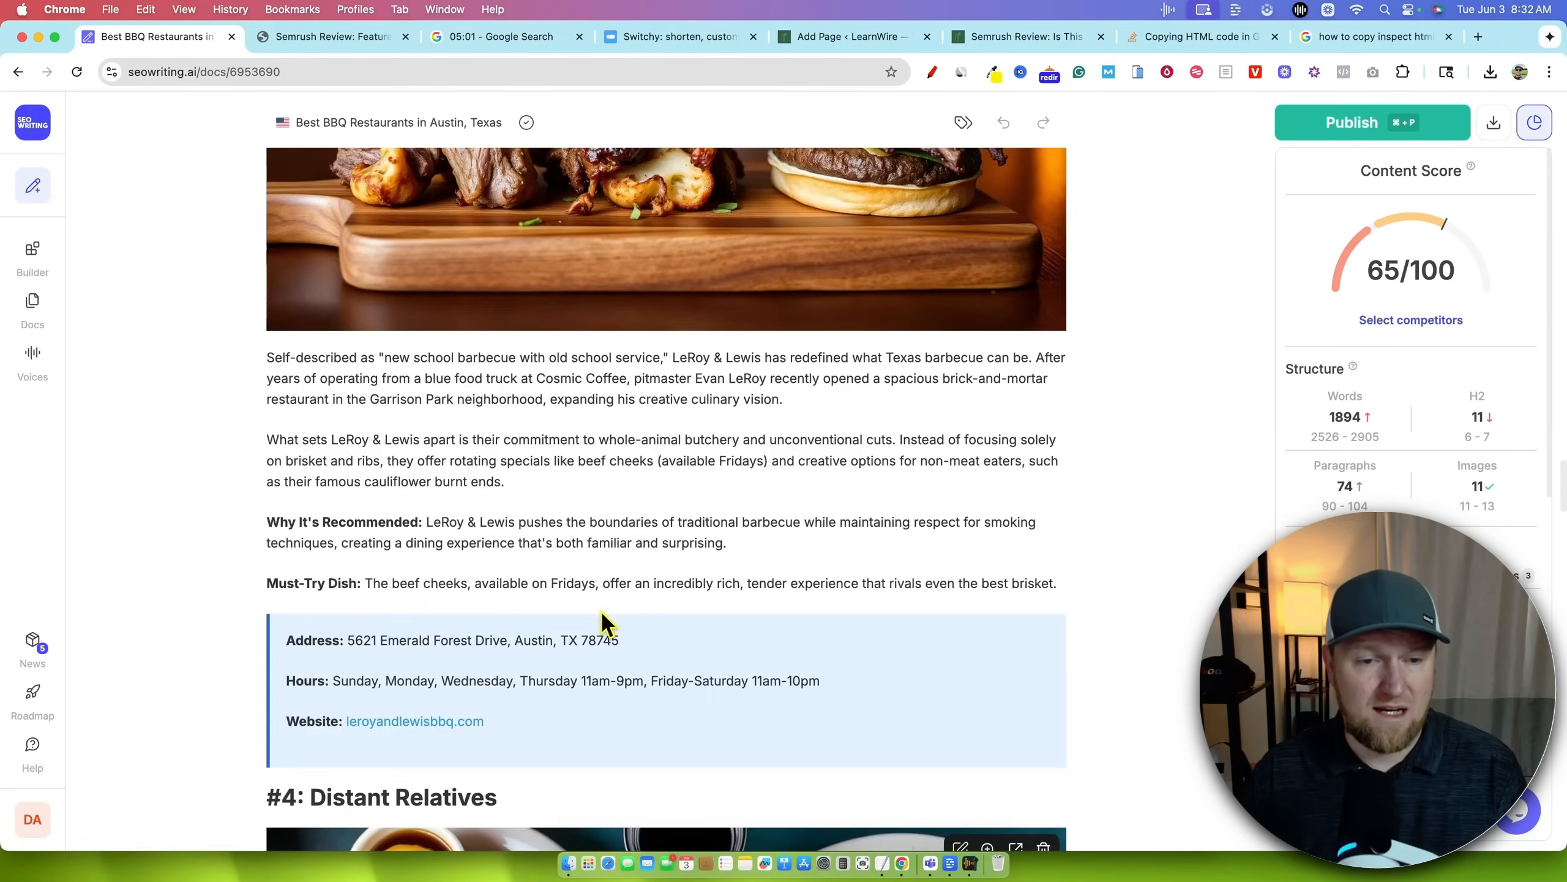
pyautogui.scroll(8, 617, 661)
pyautogui.scroll(20, 626, 654)
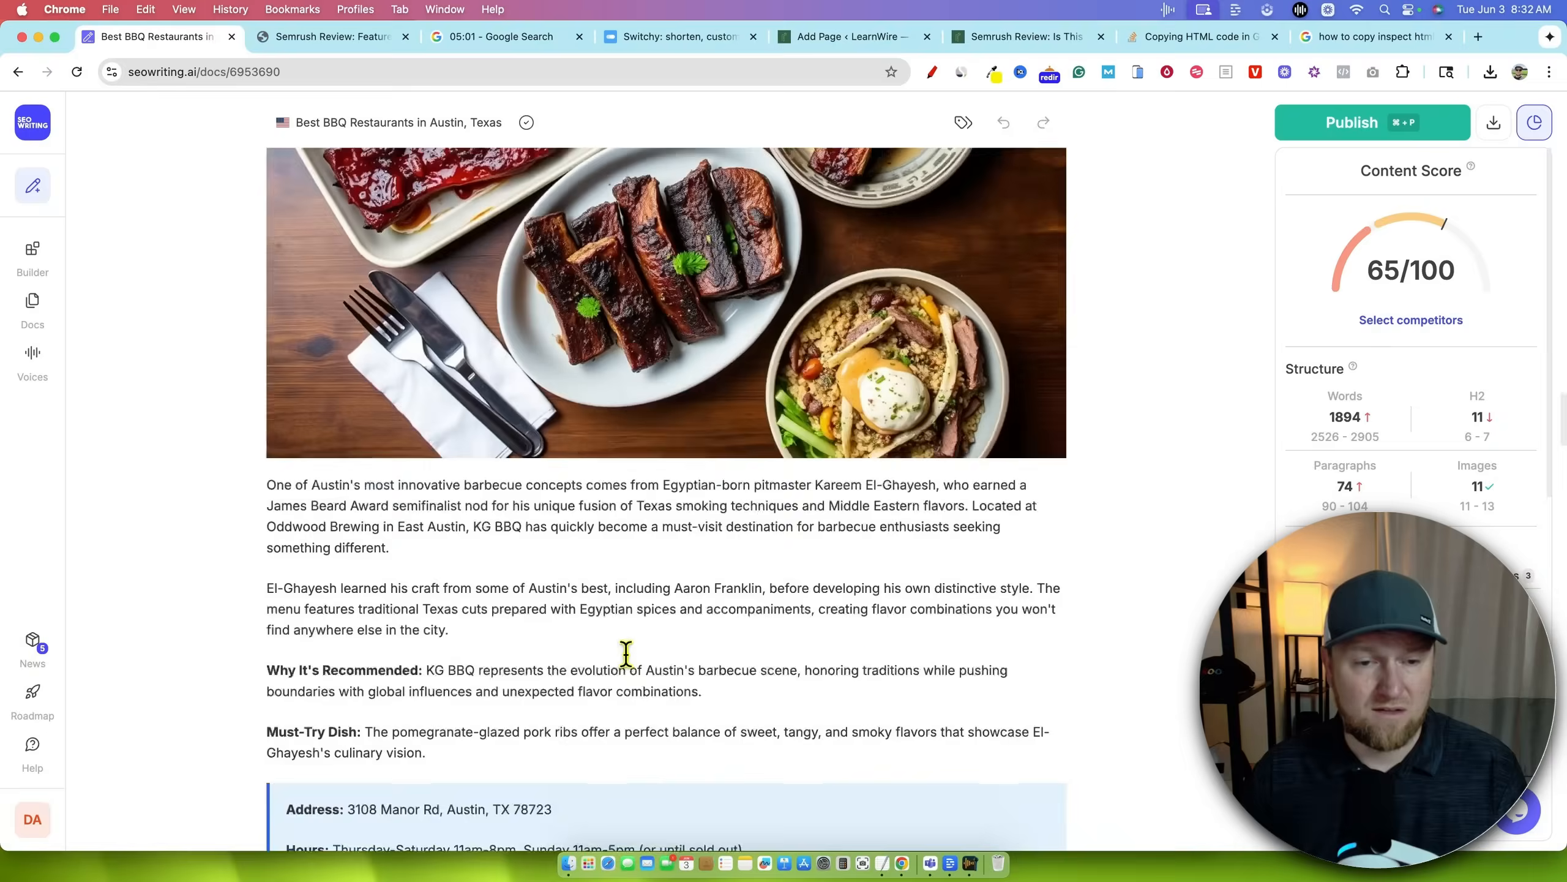
pyautogui.scroll(-5, 624, 657)
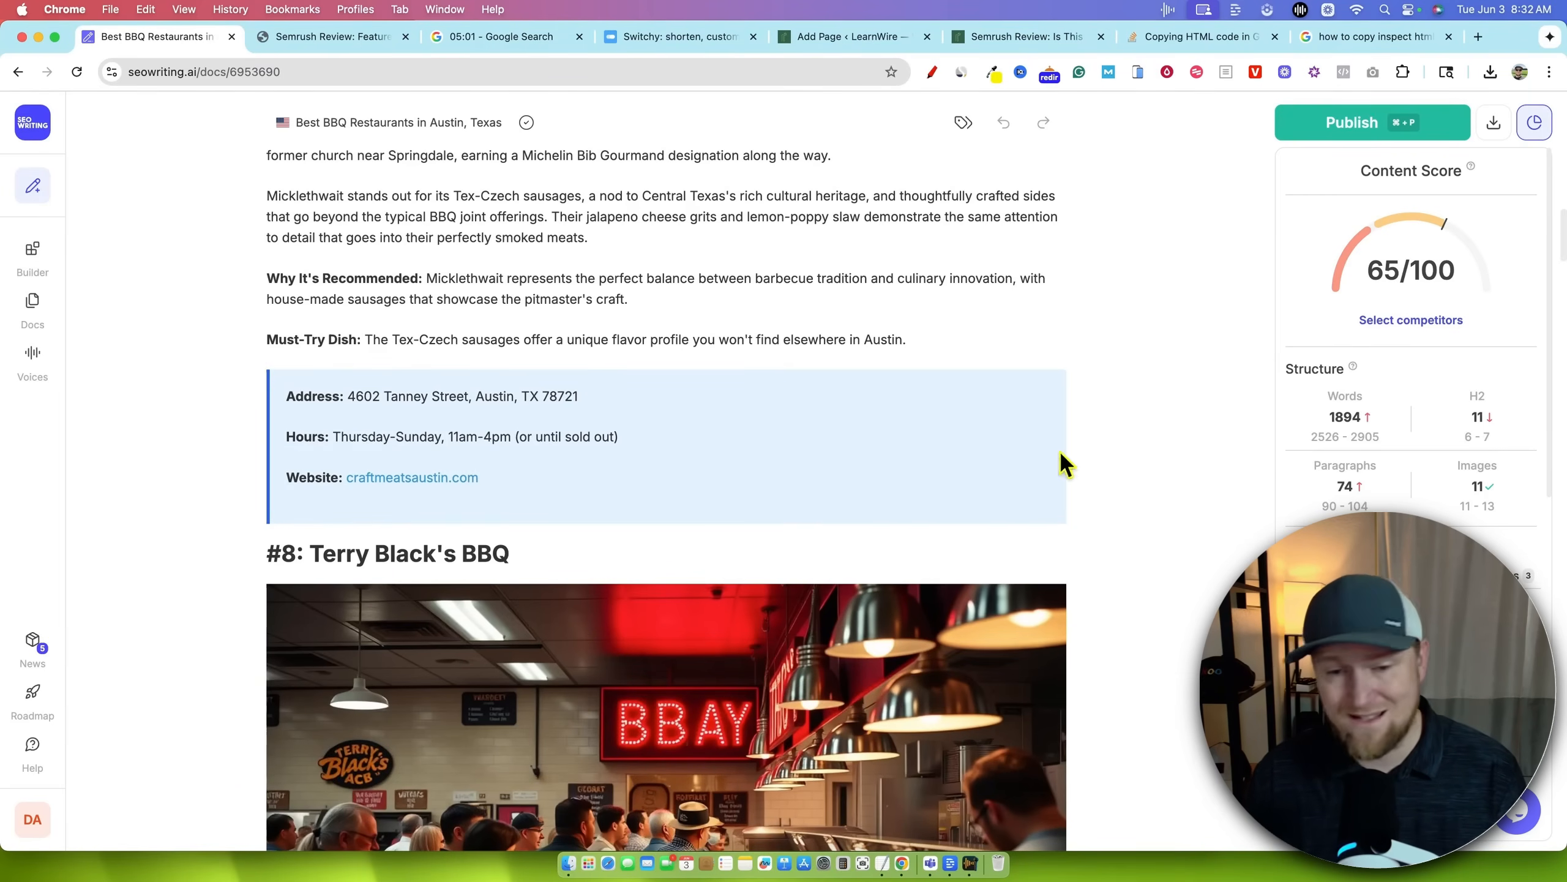
# - Recheck the article's closing call-to-action section and its introduction, and go back to the dashboard
pyautogui.scroll(-20, 840, 559)
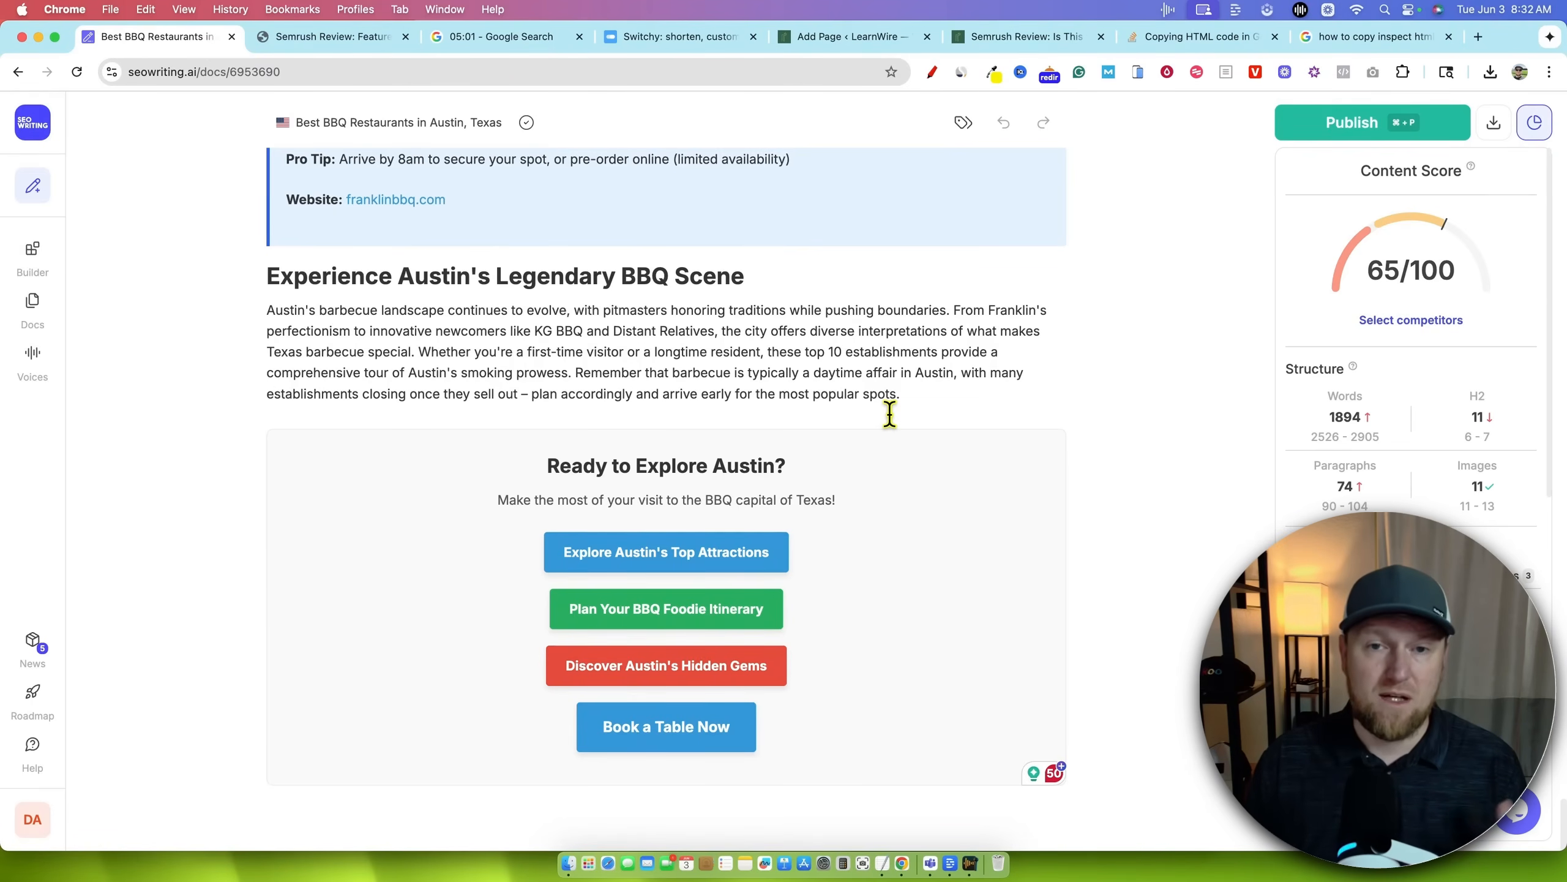
pyautogui.scroll(20, 811, 371)
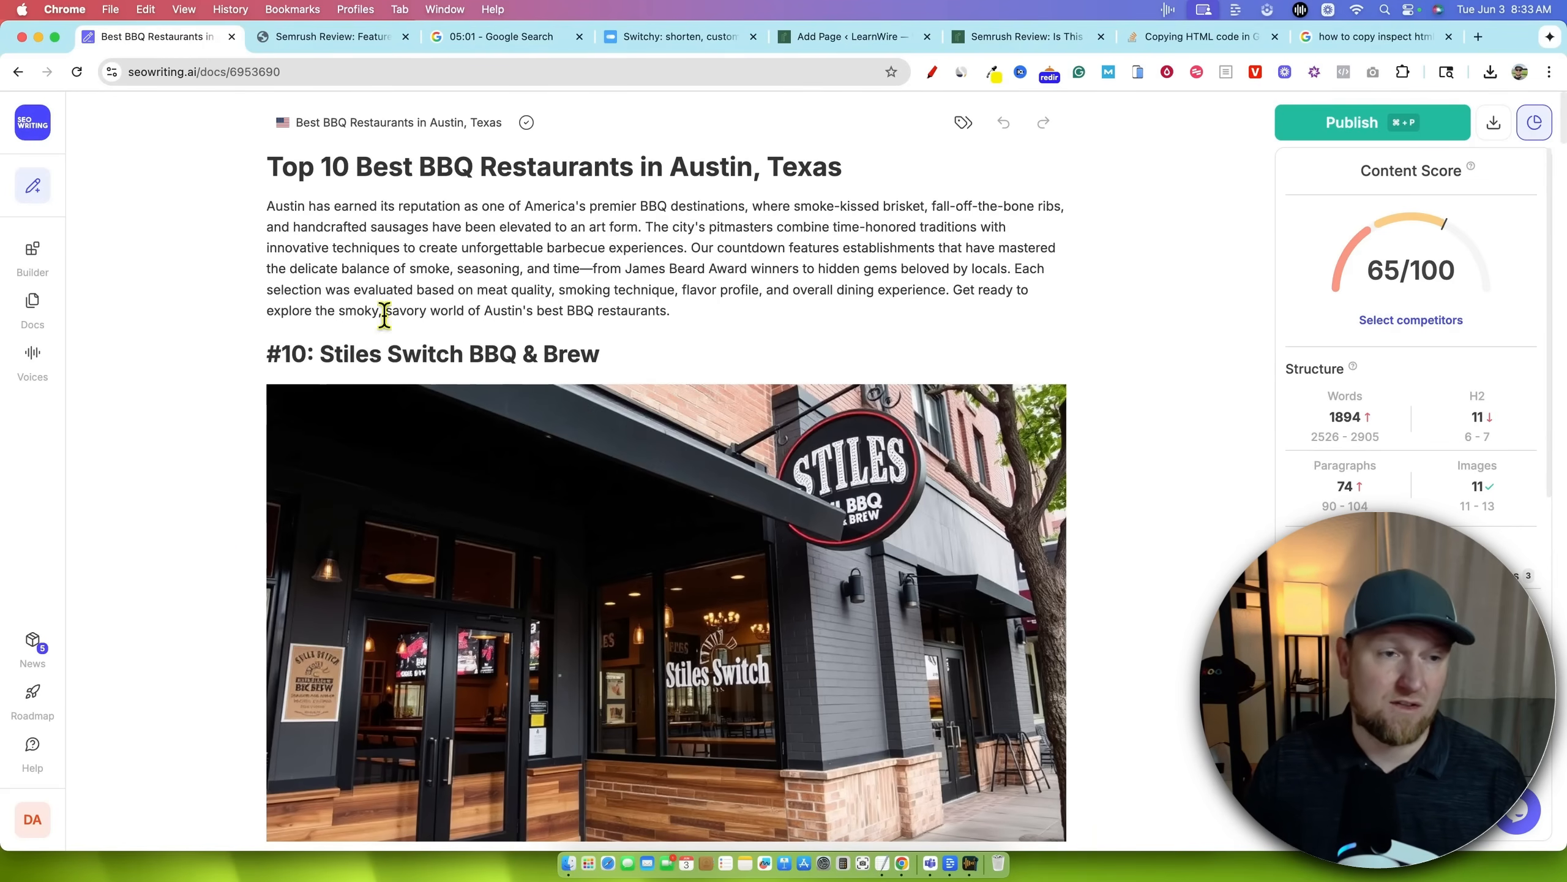
pyautogui.click(33, 124)
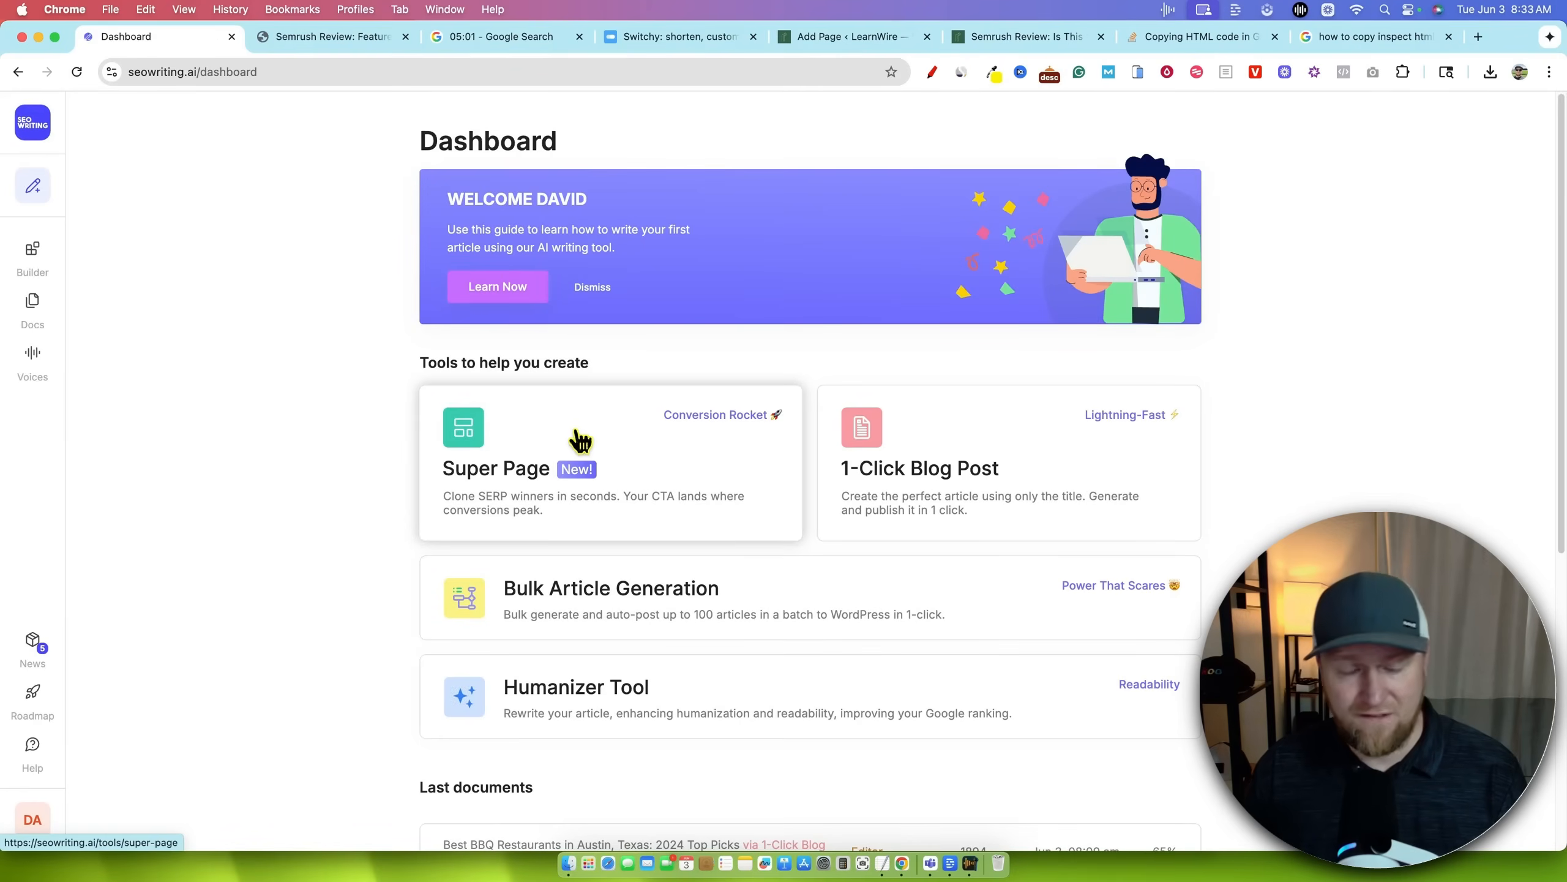